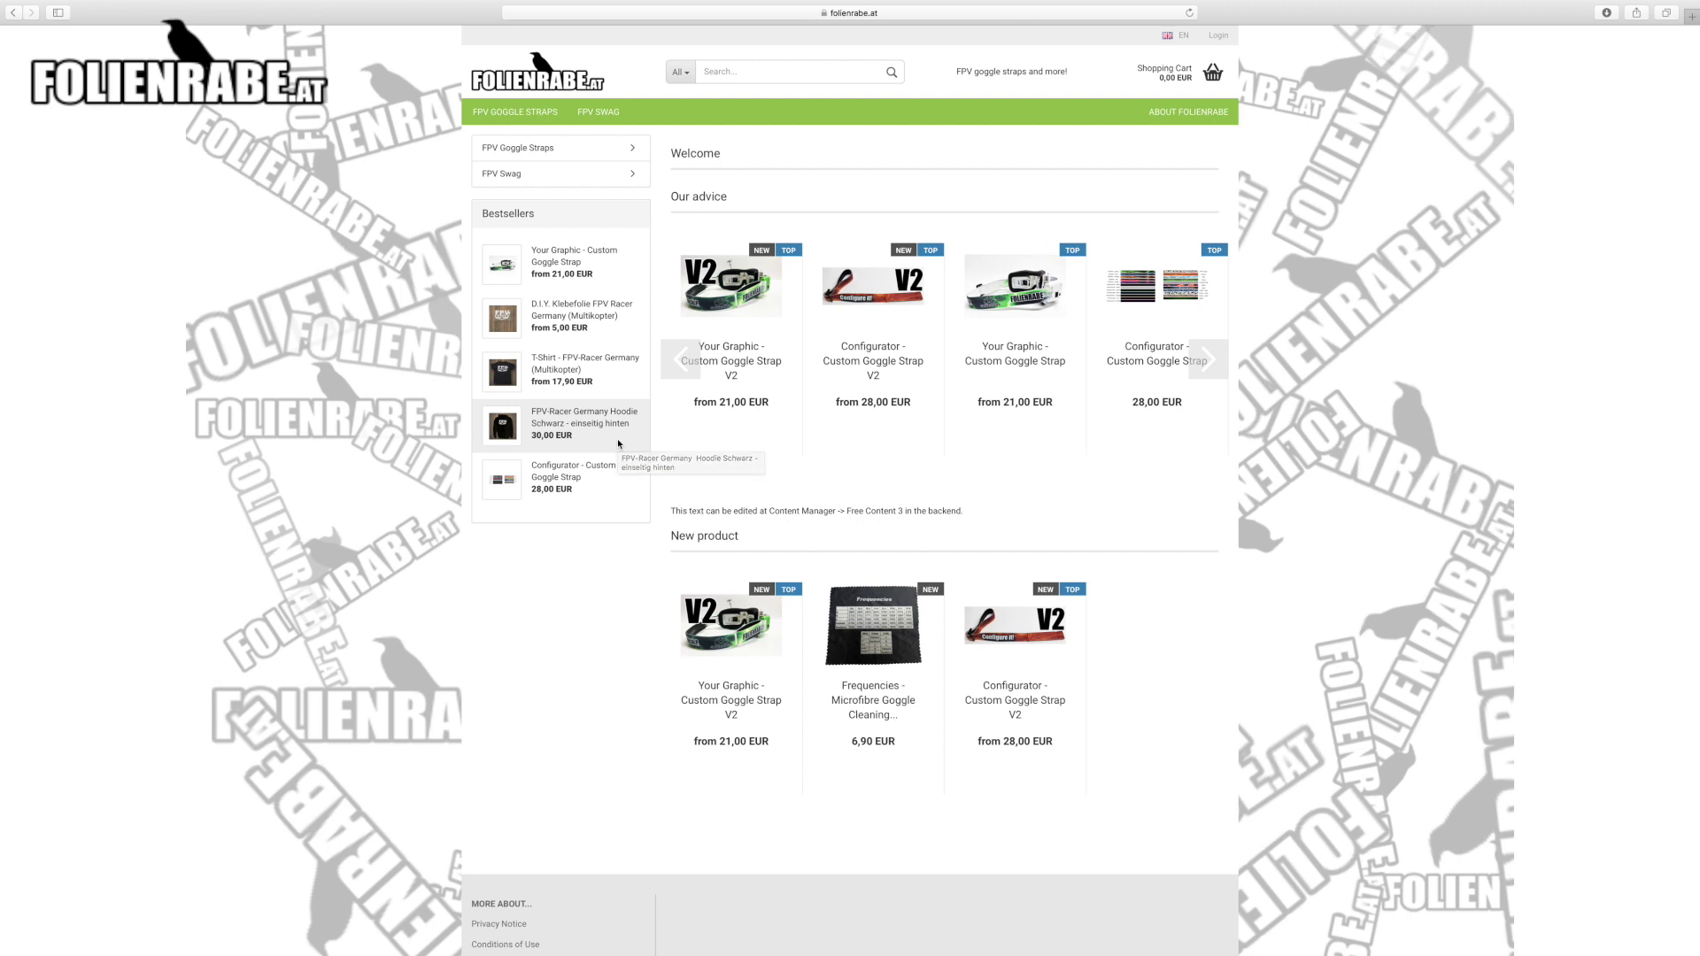
- Open the 'Your Graphic - Custom Goggle Strap V2' product page on folienrabe.at
{"action": "left_click", "coordinate": [750, 638]}
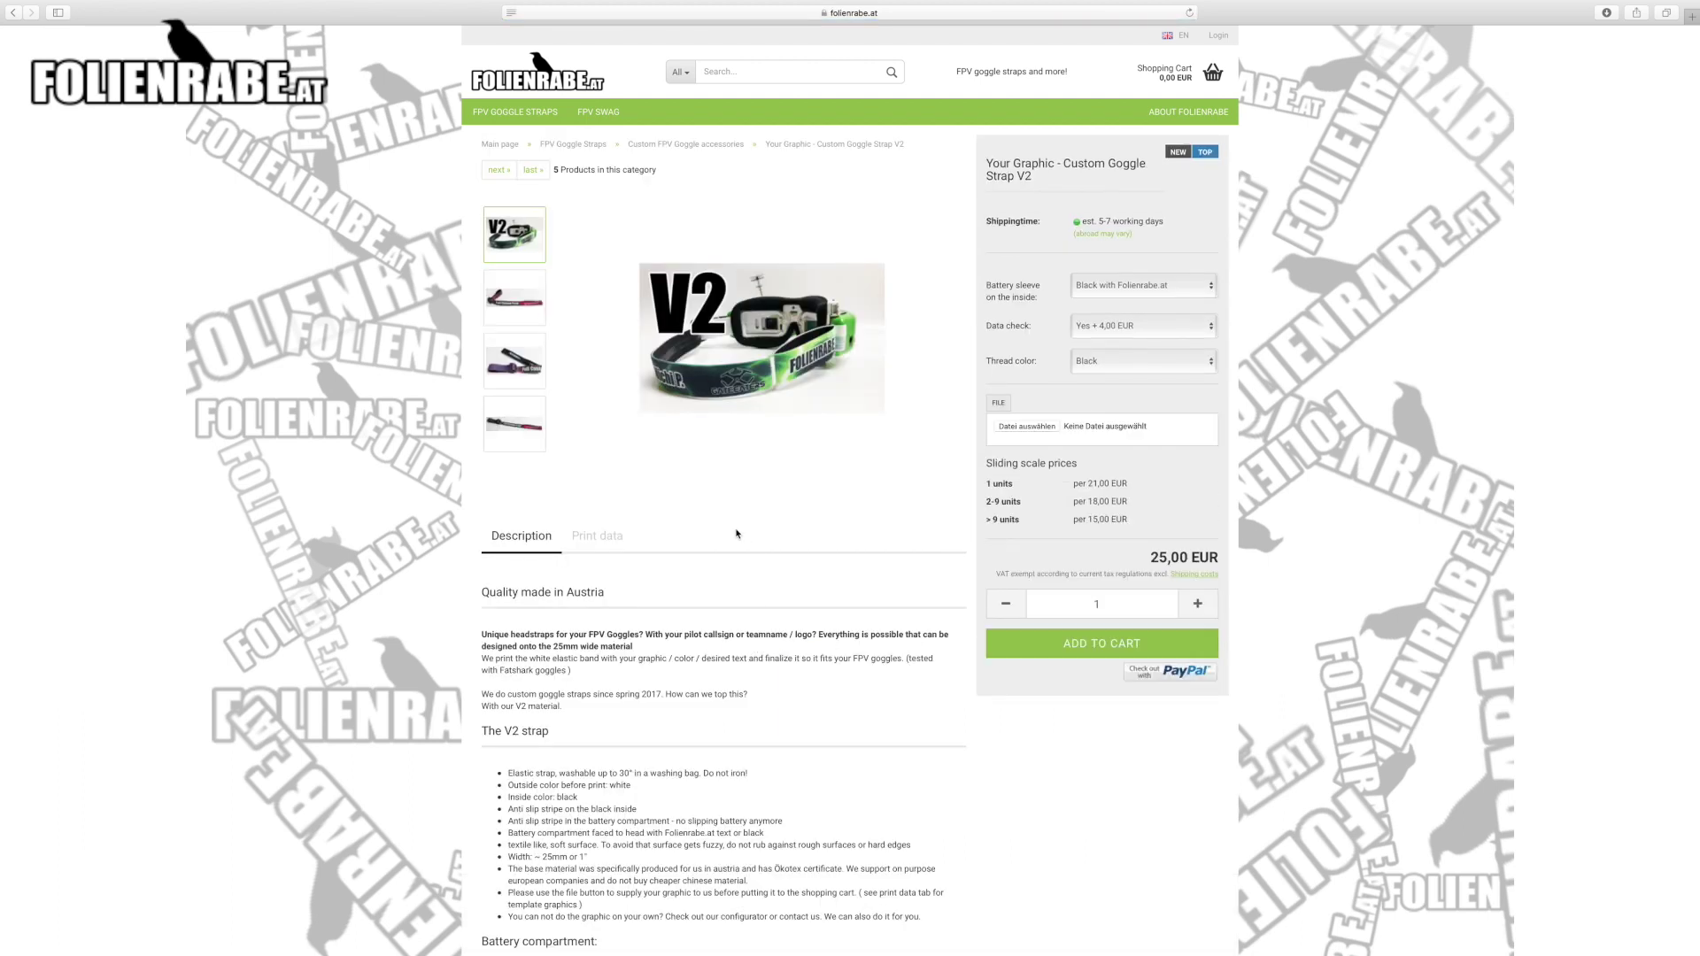
- Review the Print data tab's template requirements, then switch to Photoshop Elements 11
{"action": "left_click", "coordinate": [603, 545]}
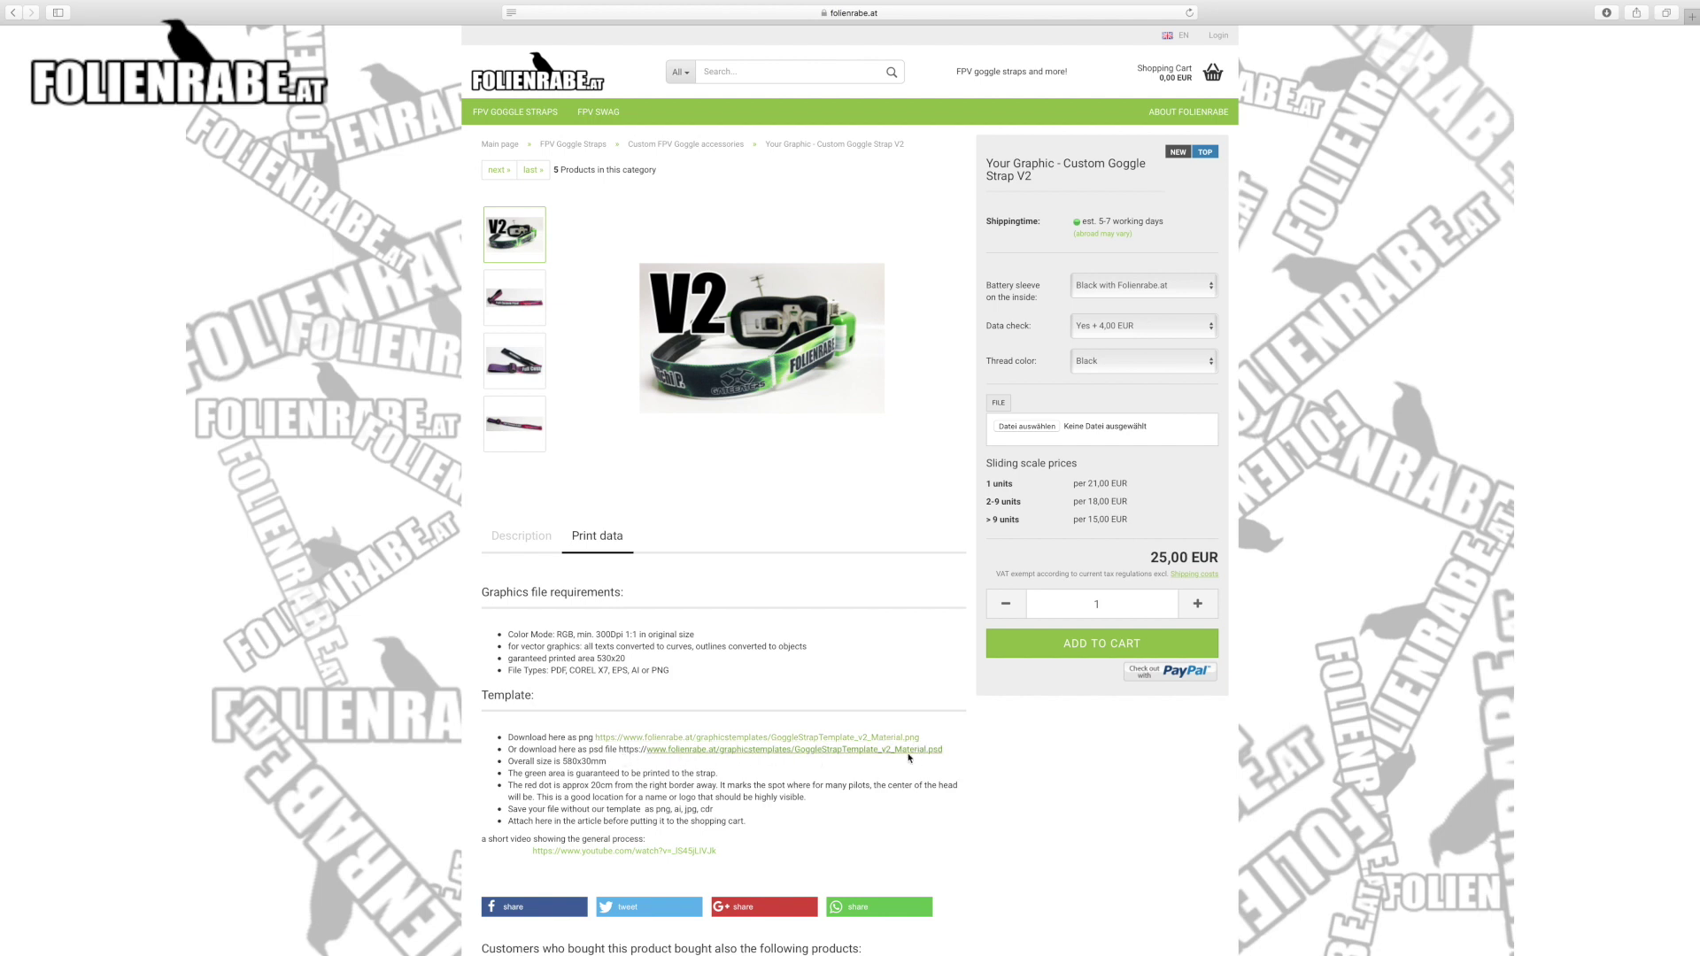
{"action": "scroll", "coordinate": [946, 754], "scroll_direction": "down", "scroll_amount": 1}
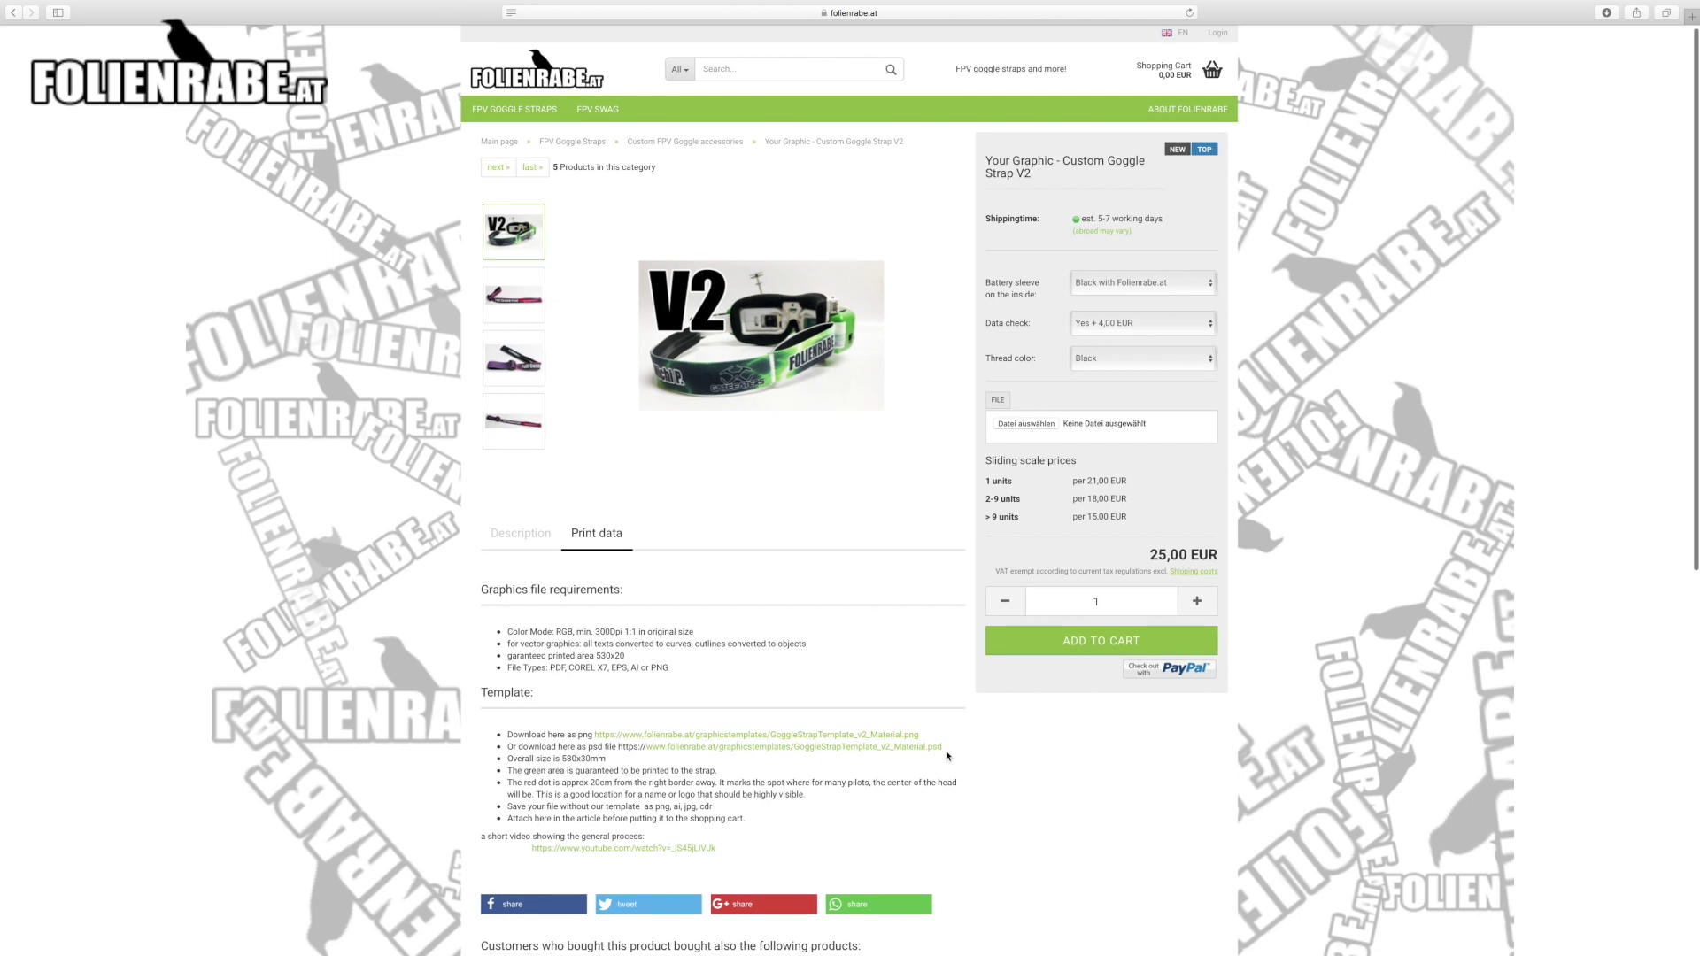
{"action": "scroll", "coordinate": [948, 753], "scroll_direction": "down", "scroll_amount": 3}
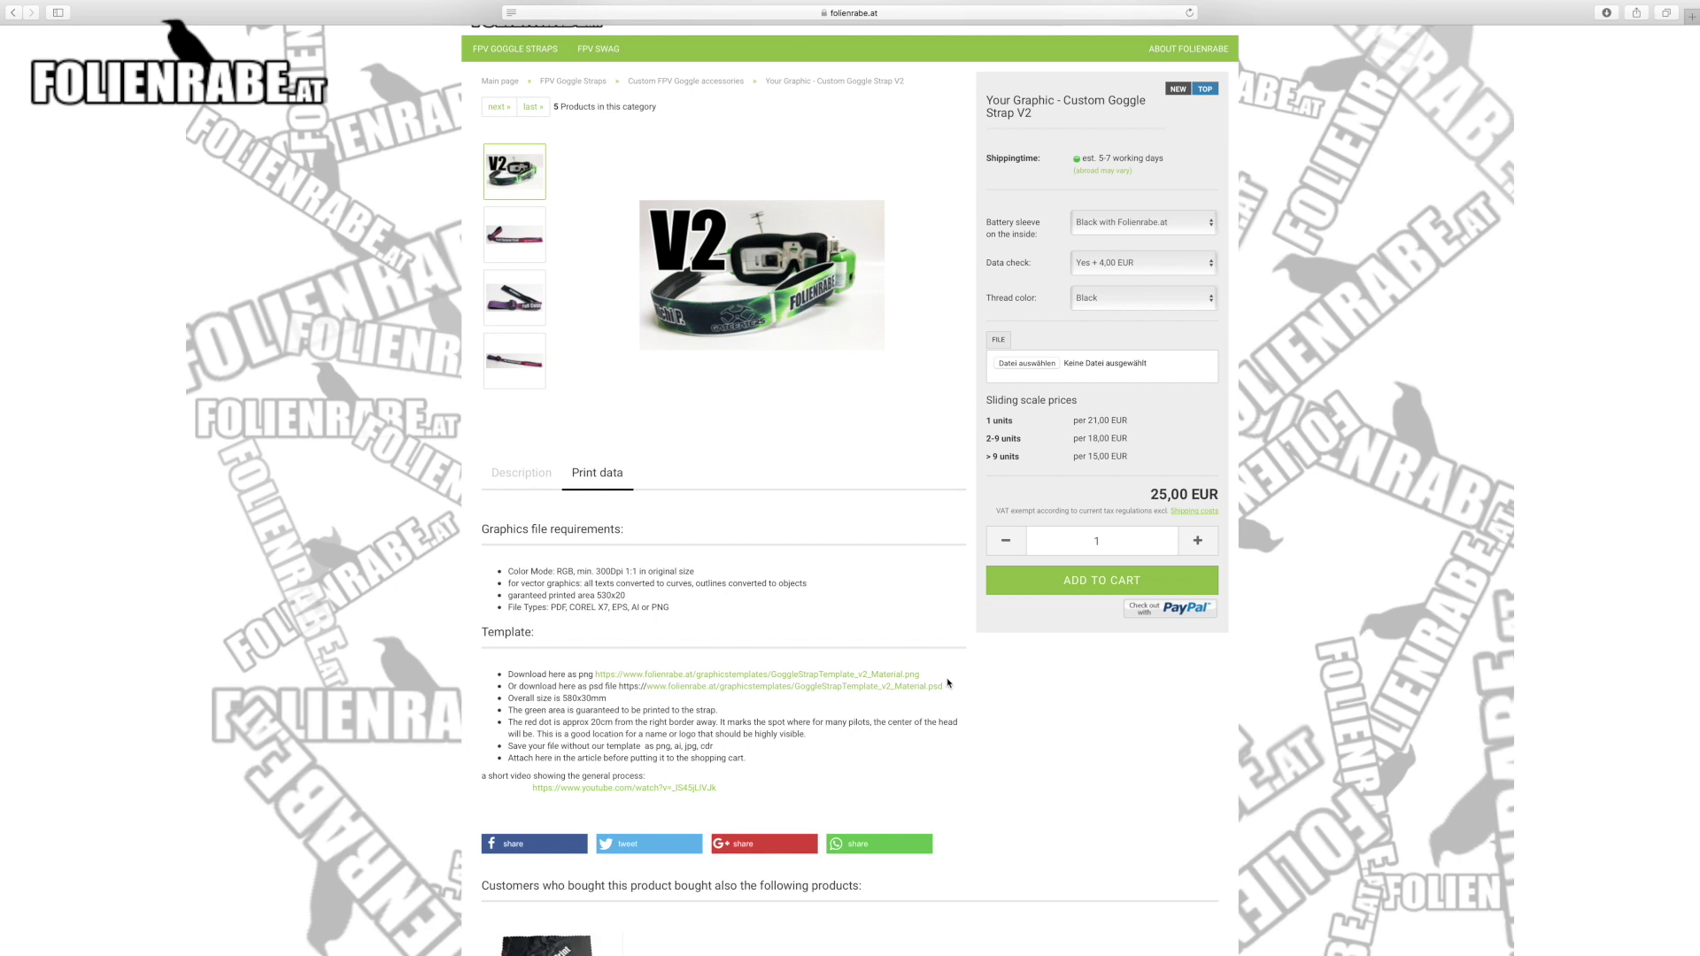
{"action": "key", "text": "super+Tab"}
{"action": "key", "text": "super+Tab"}
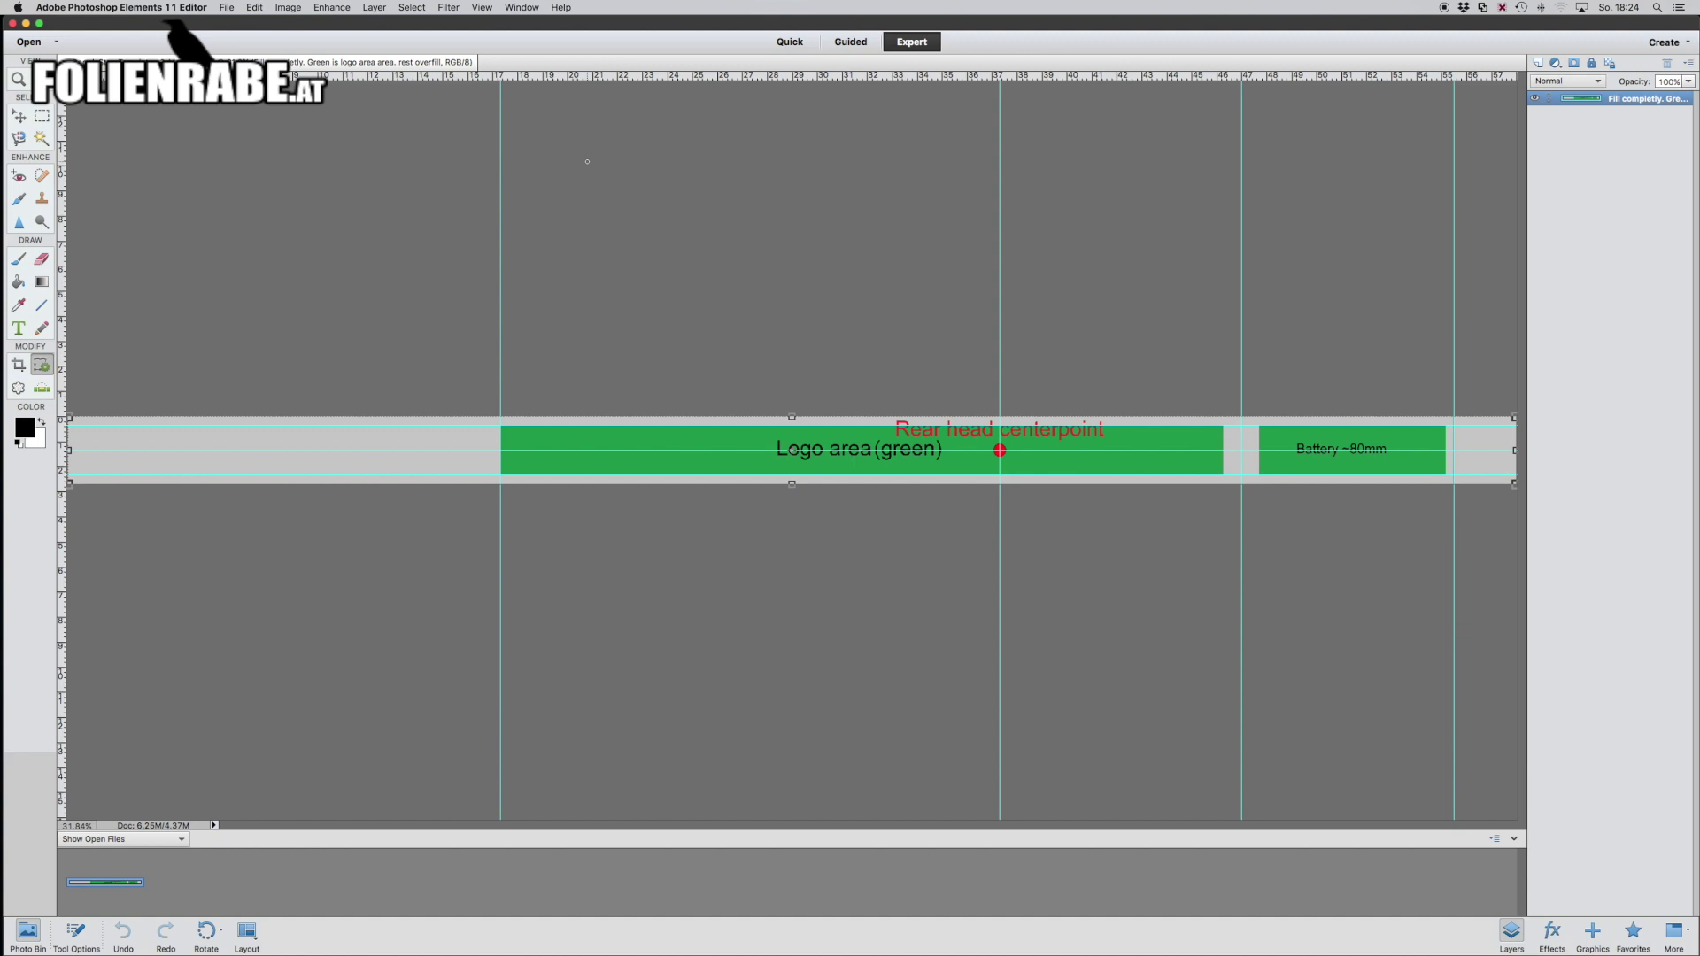
- Copy the whole massband.jpeg tape-measure photo and paste it into the strap template
{"action": "key", "text": "super+space"}
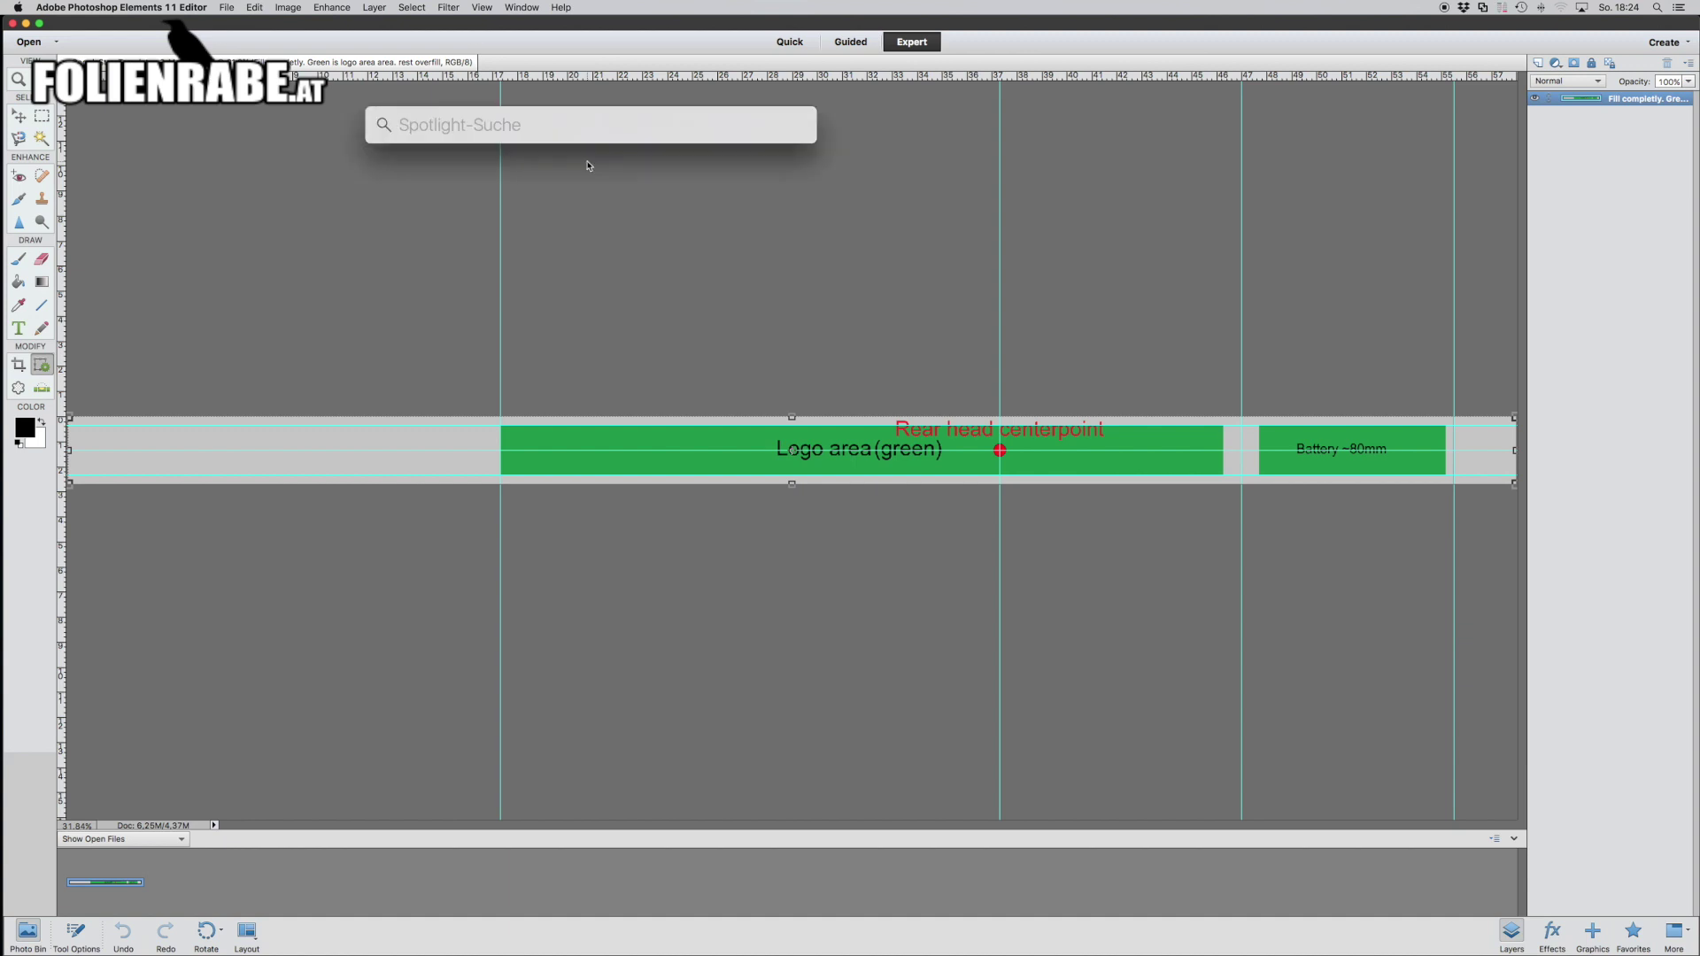
{"action": "type", "text": "massb"}
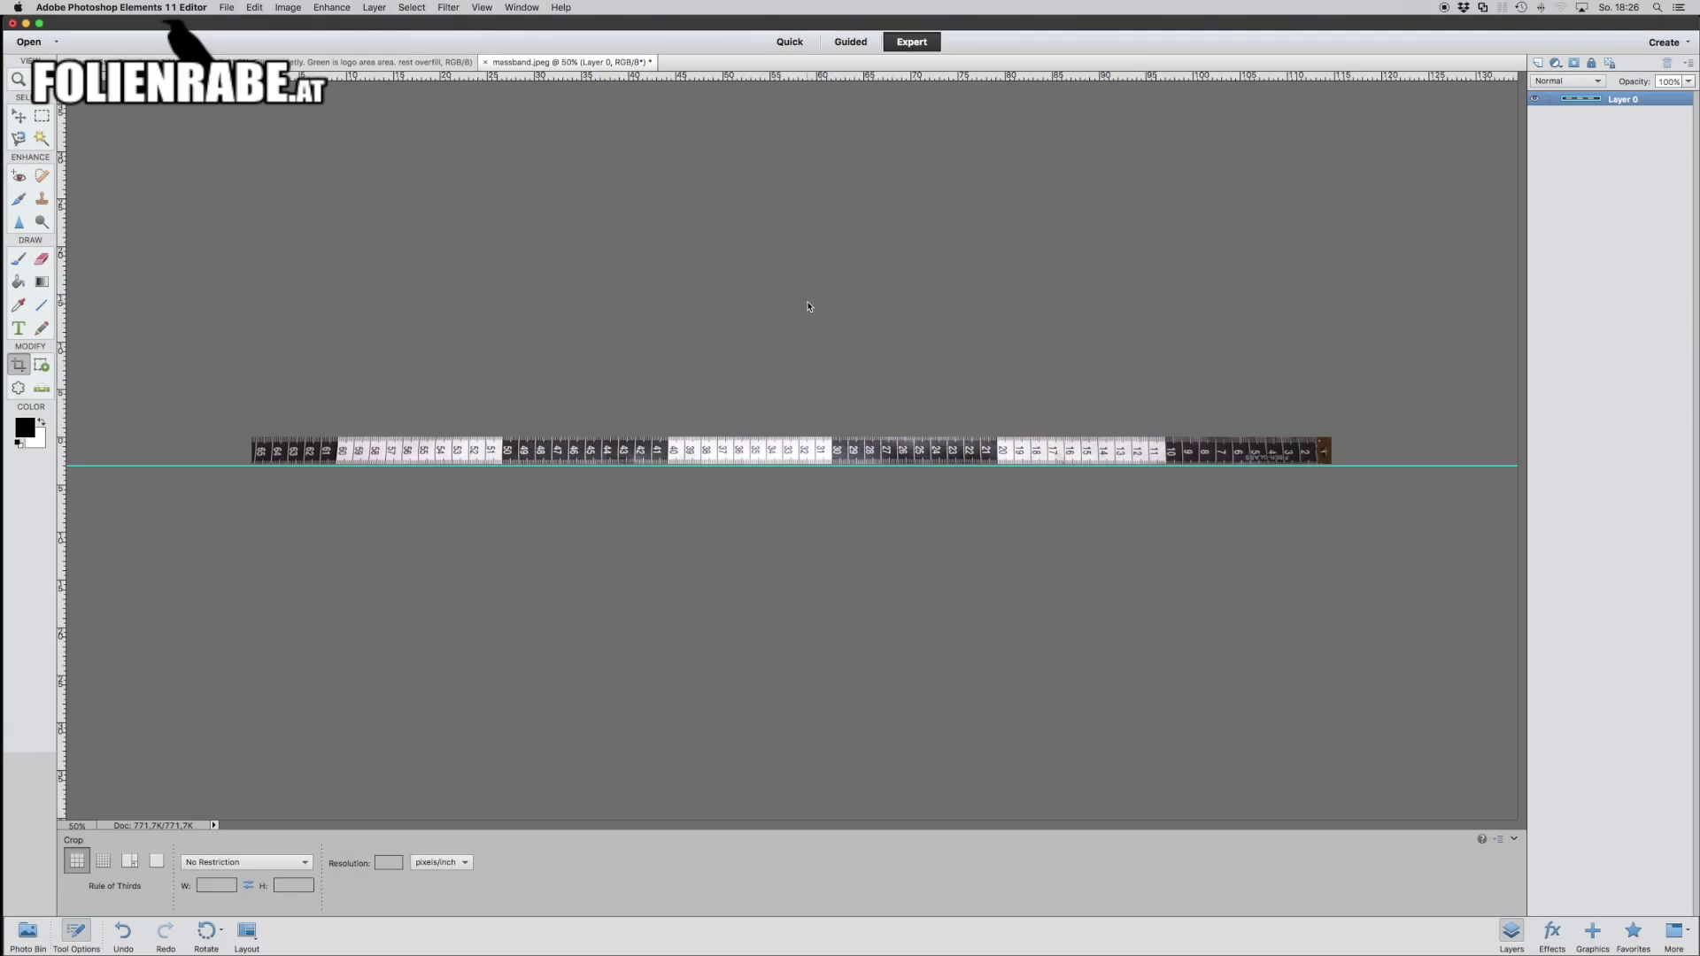
{"action": "key", "text": "super+a"}
{"action": "key", "text": "super+c"}
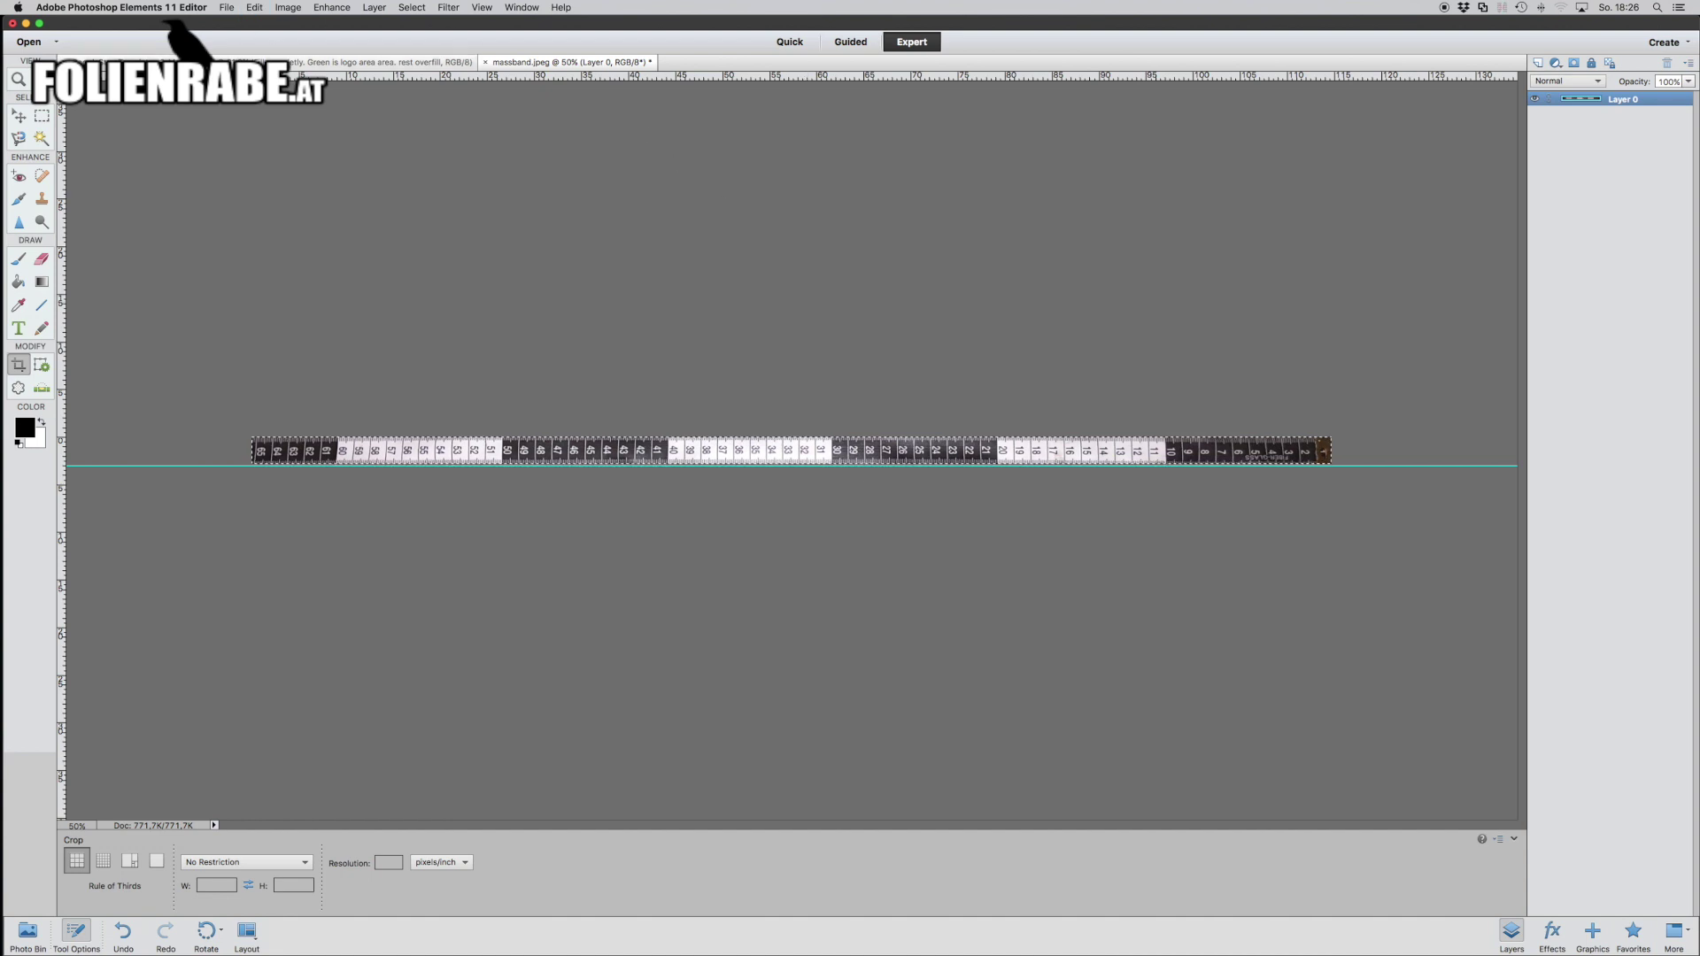
{"action": "left_click", "coordinate": [372, 62]}
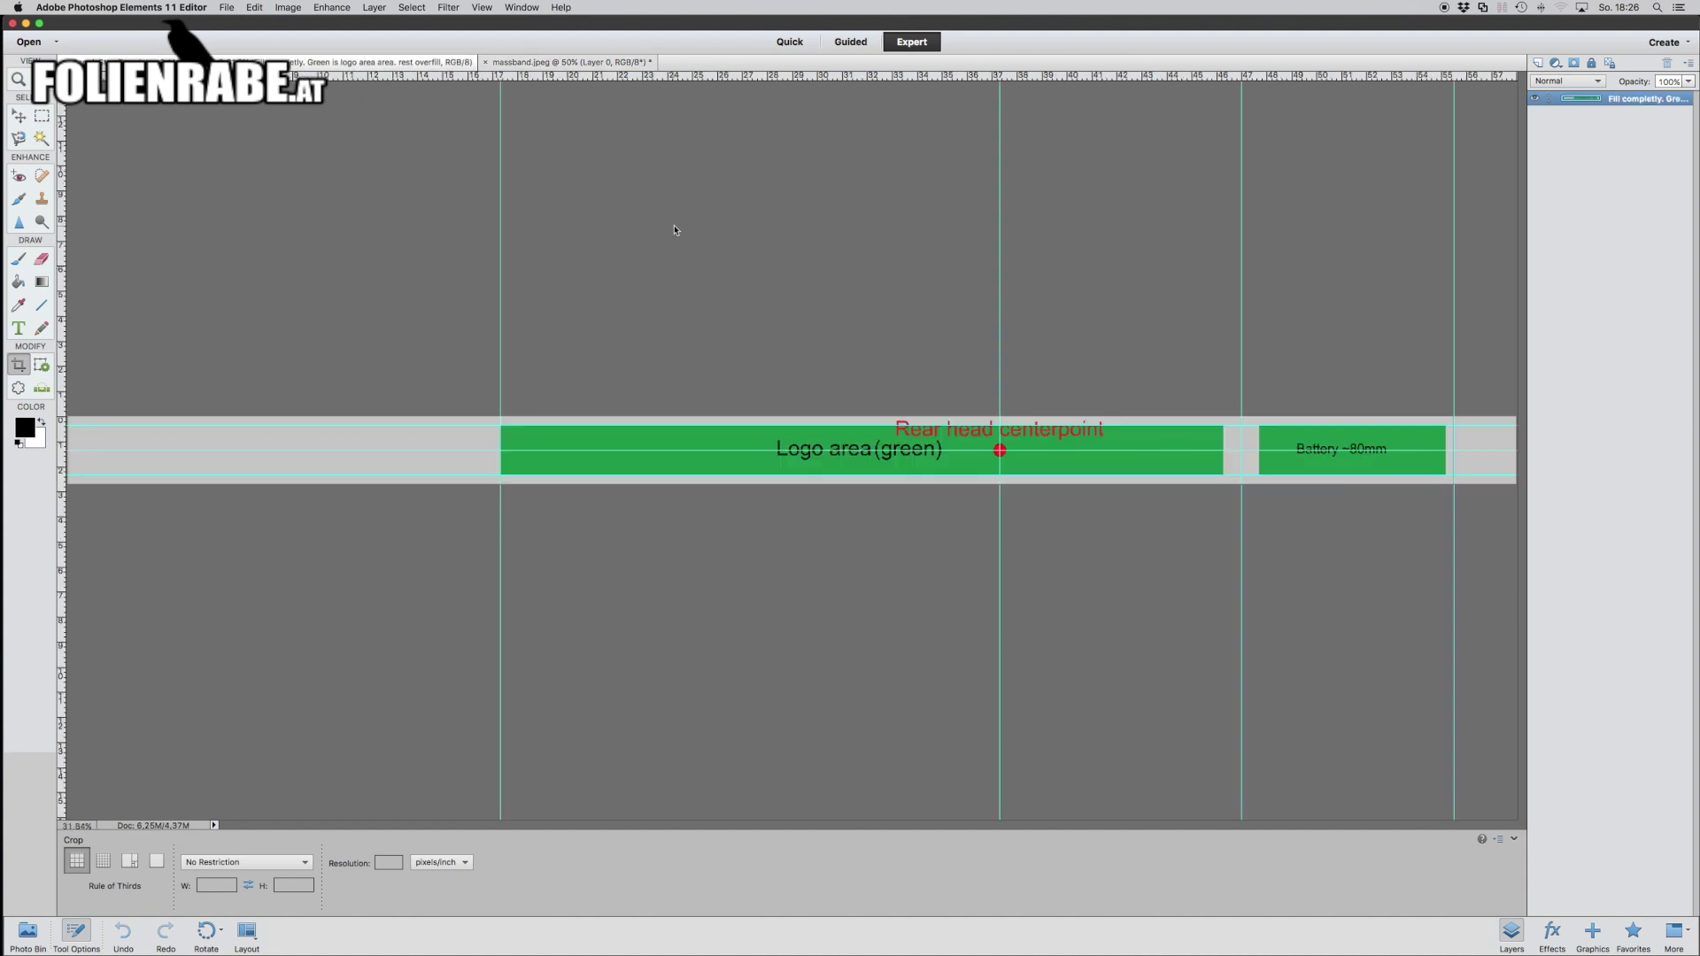
{"action": "key", "text": "super+v"}
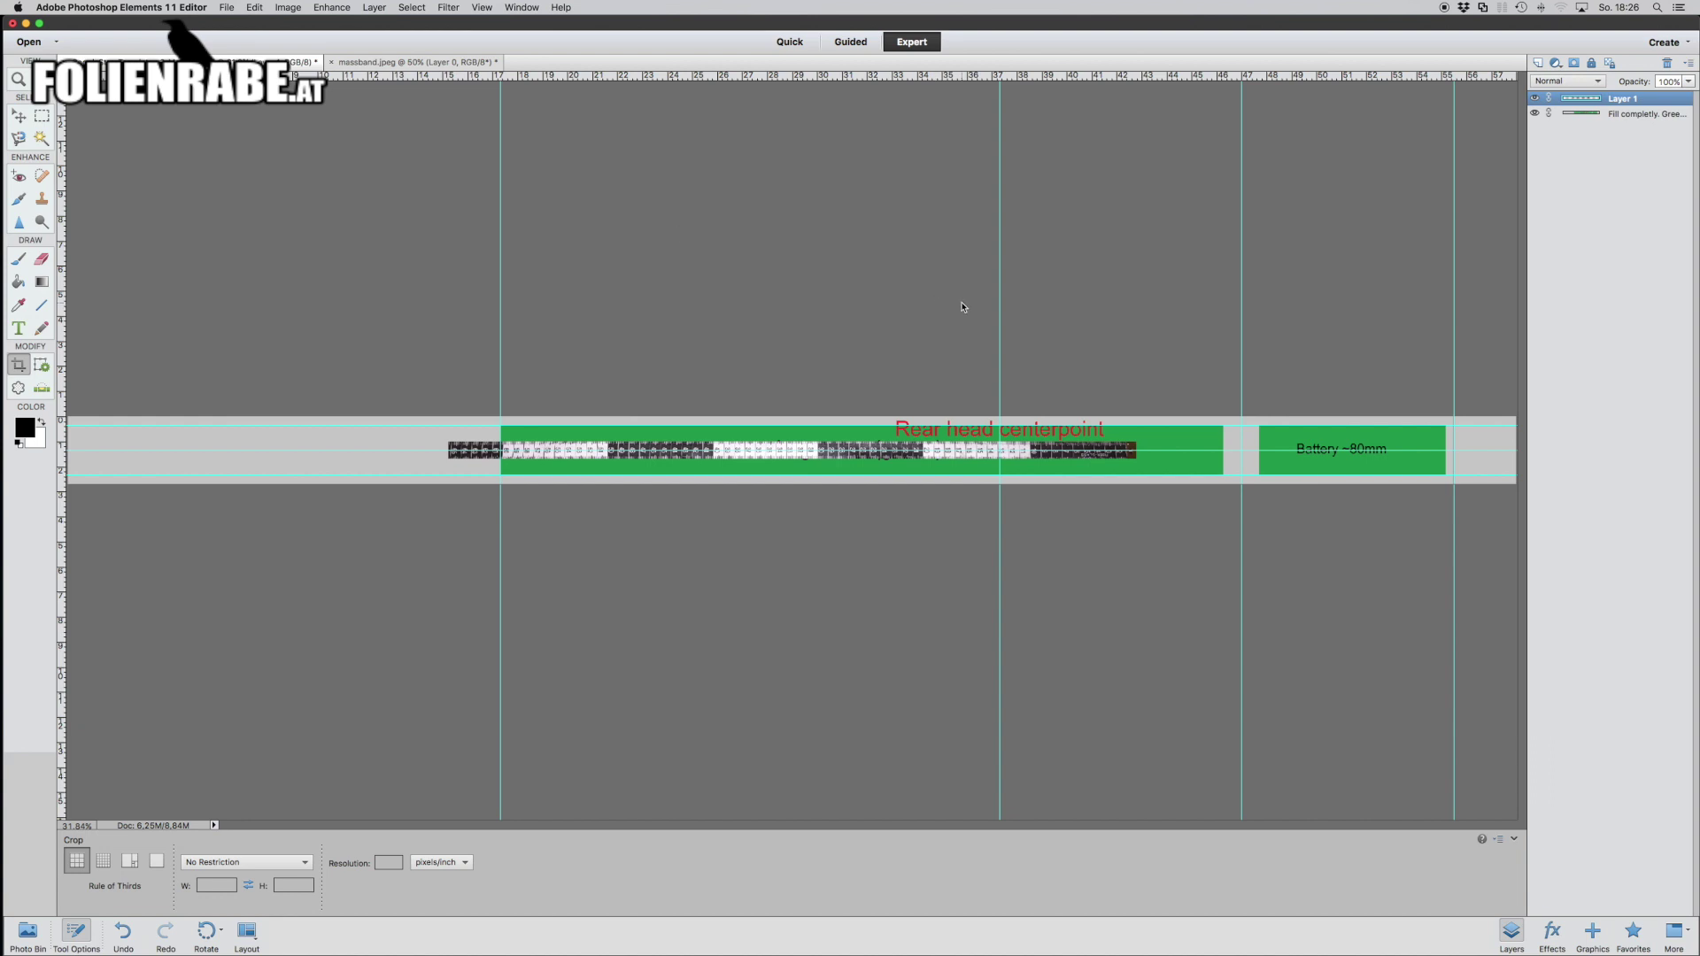
- Stretch the pasted tape-measure layer across the full length of the strap
{"action": "key", "text": "super+t"}
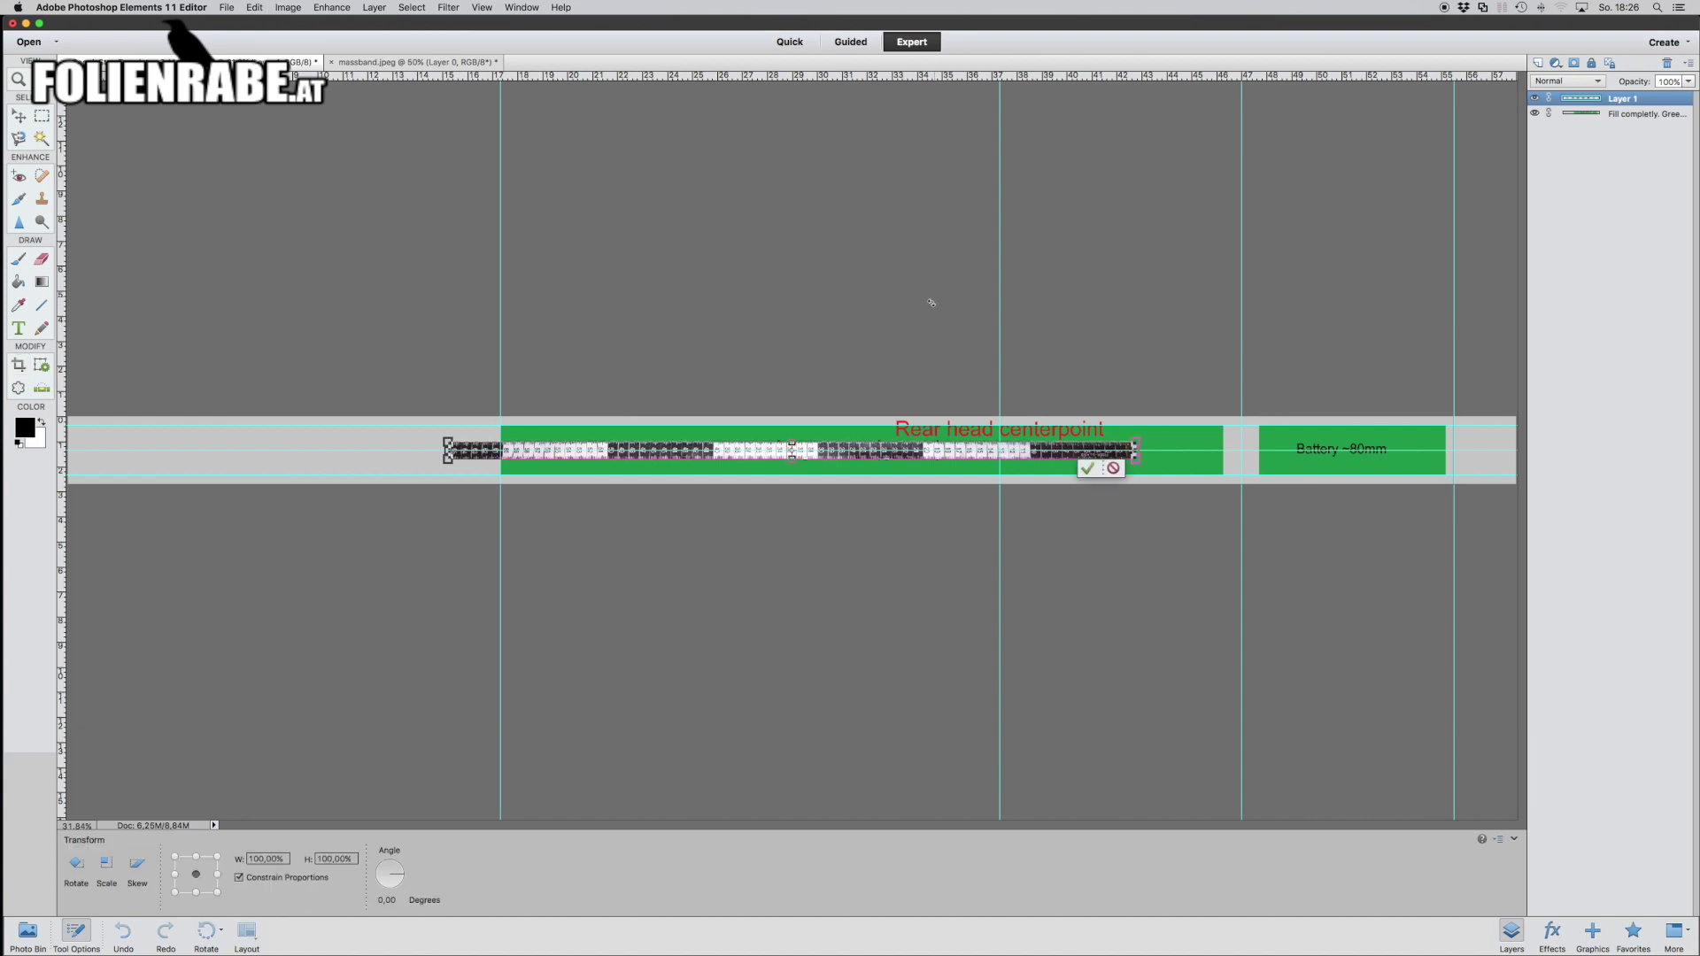
{"action": "left_click_drag", "start_coordinate": [1049, 456], "coordinate": [1429, 460]}
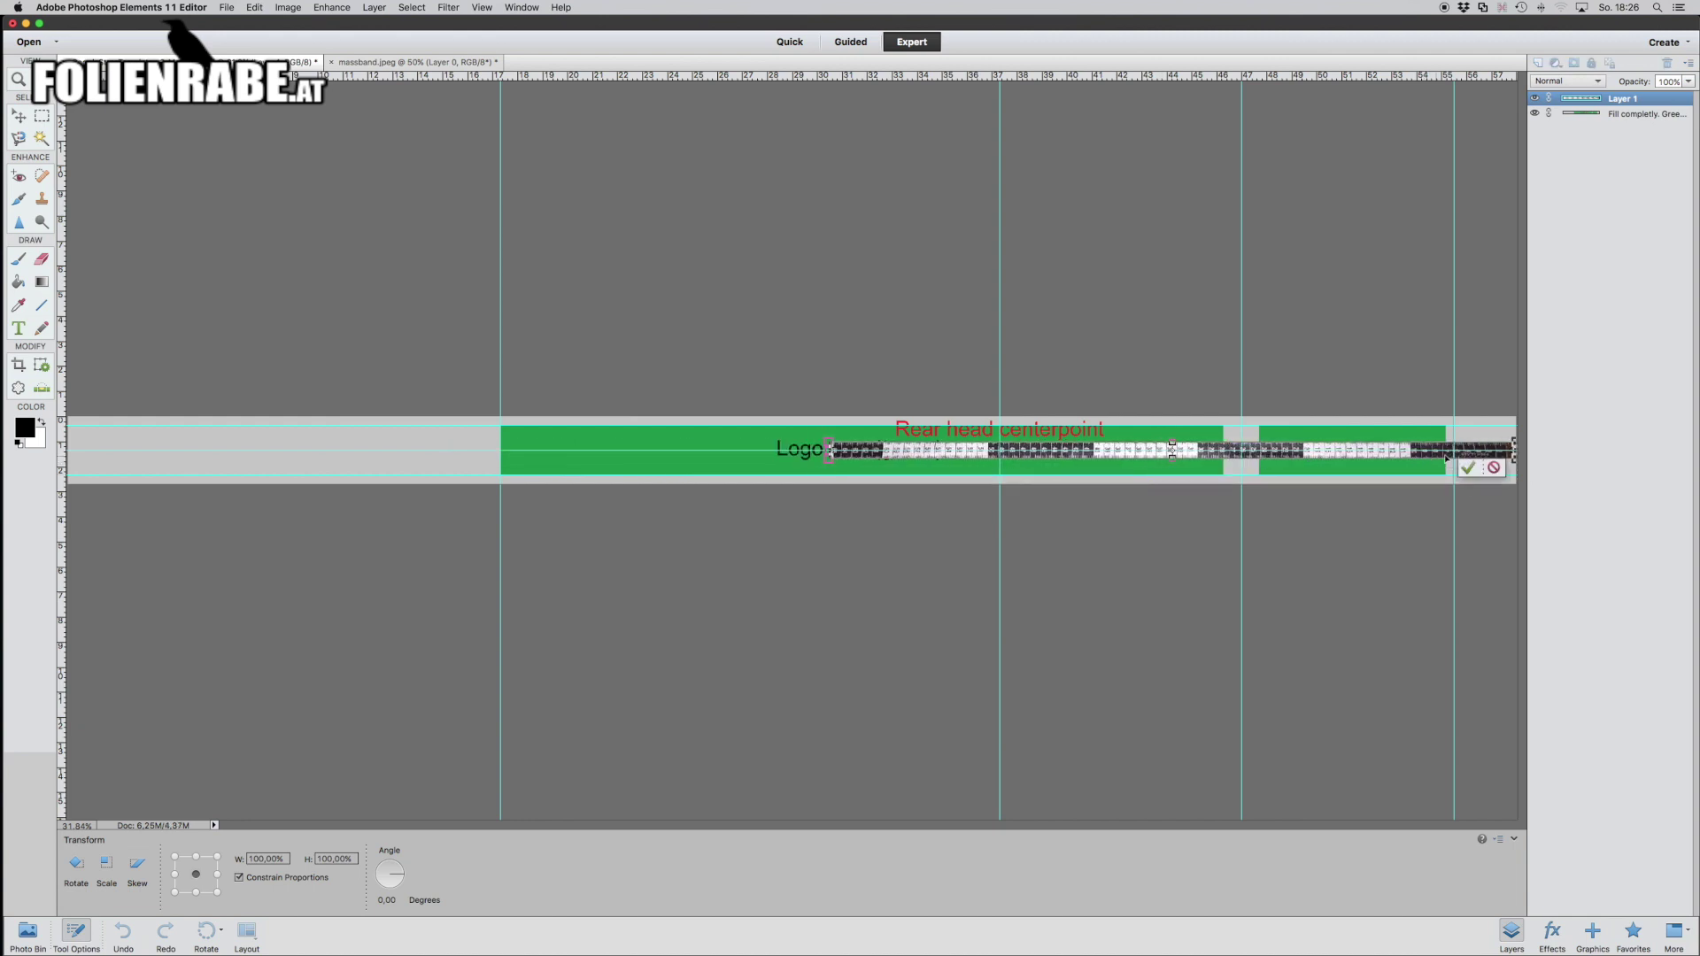
{"action": "key", "text": "c"}
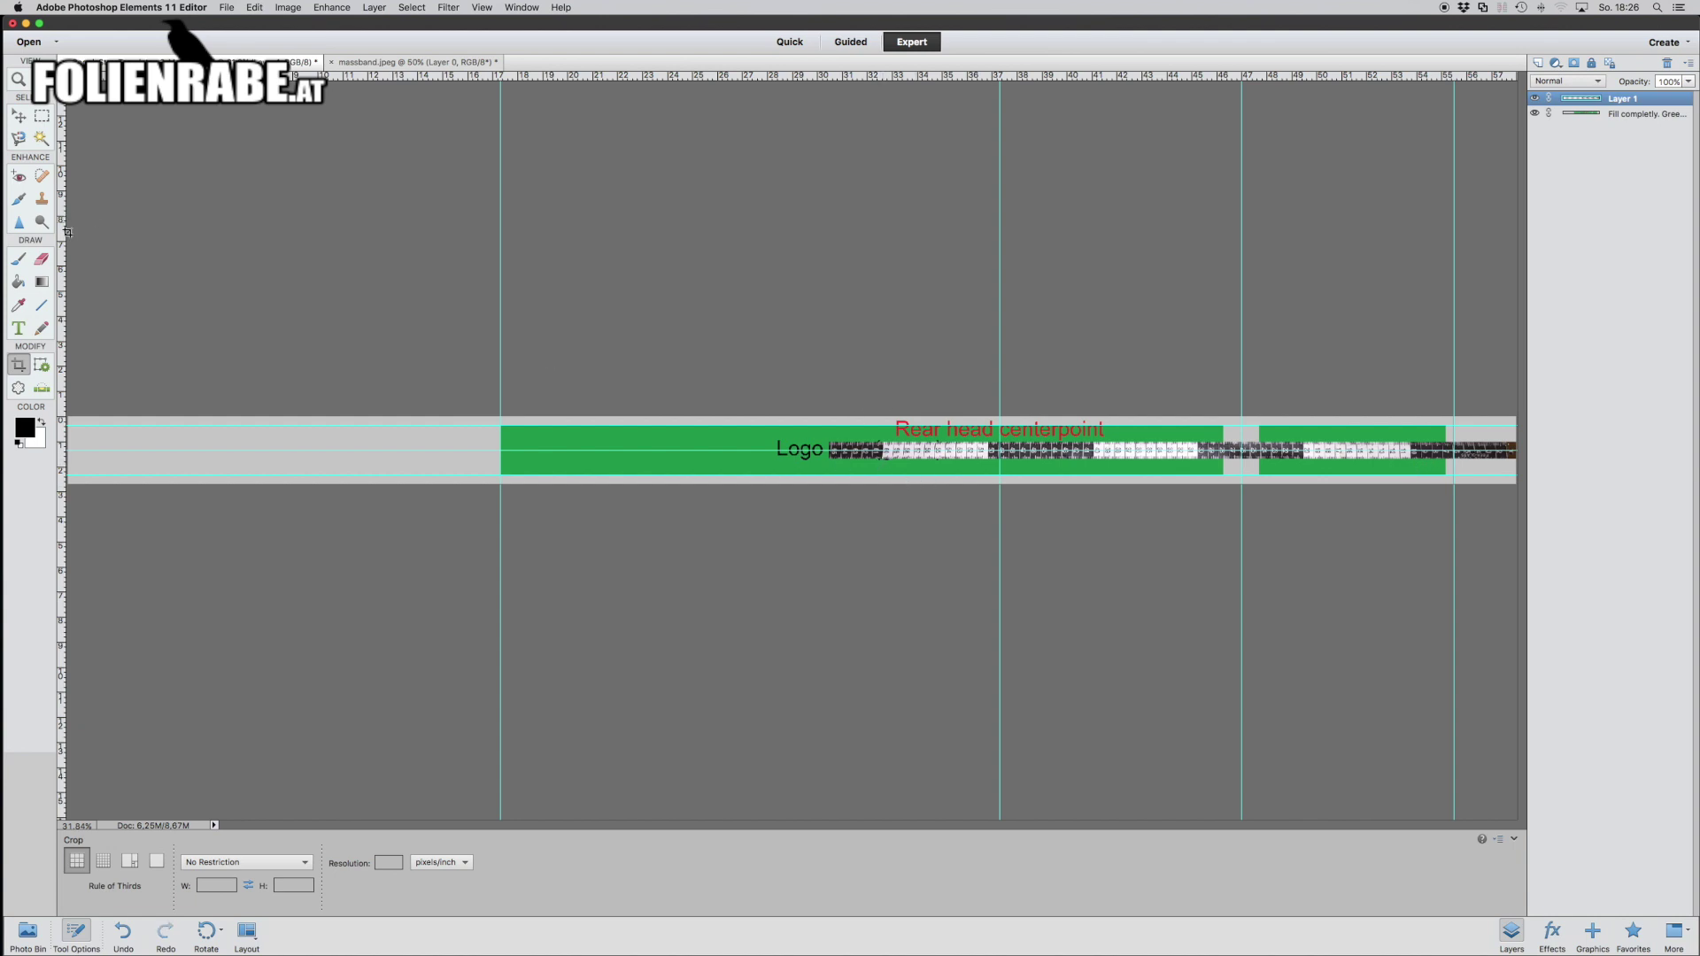
{"action": "key", "text": "v"}
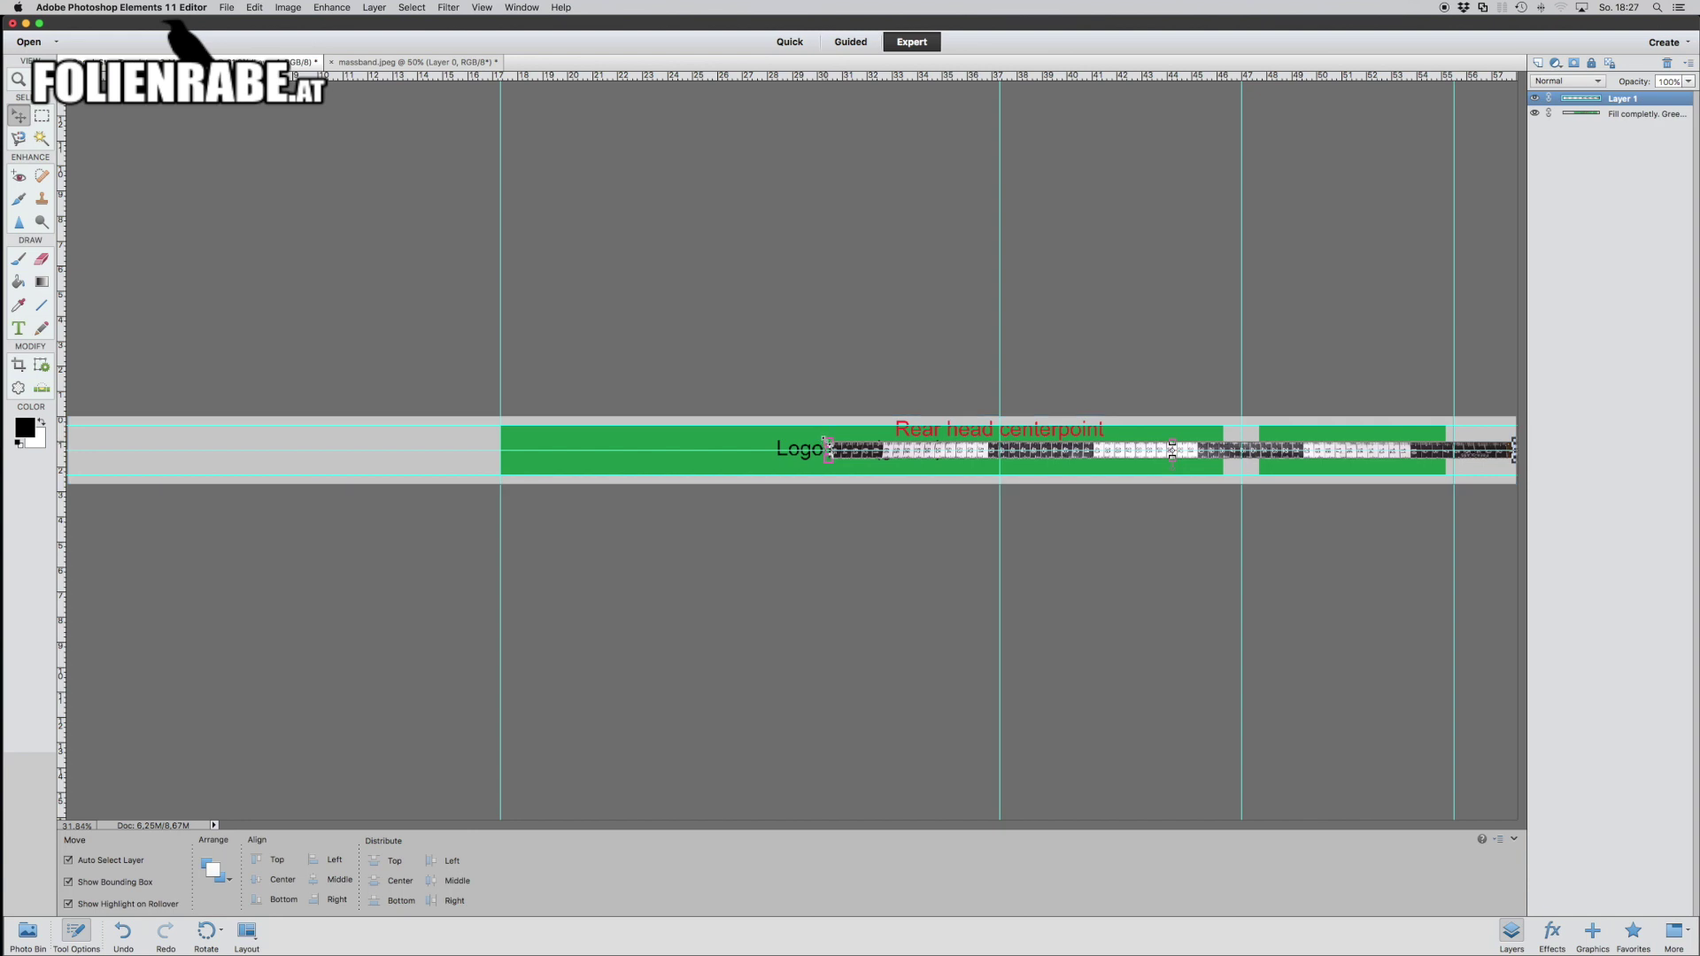
{"action": "left_click_drag", "start_coordinate": [827, 449], "coordinate": [312, 360]}
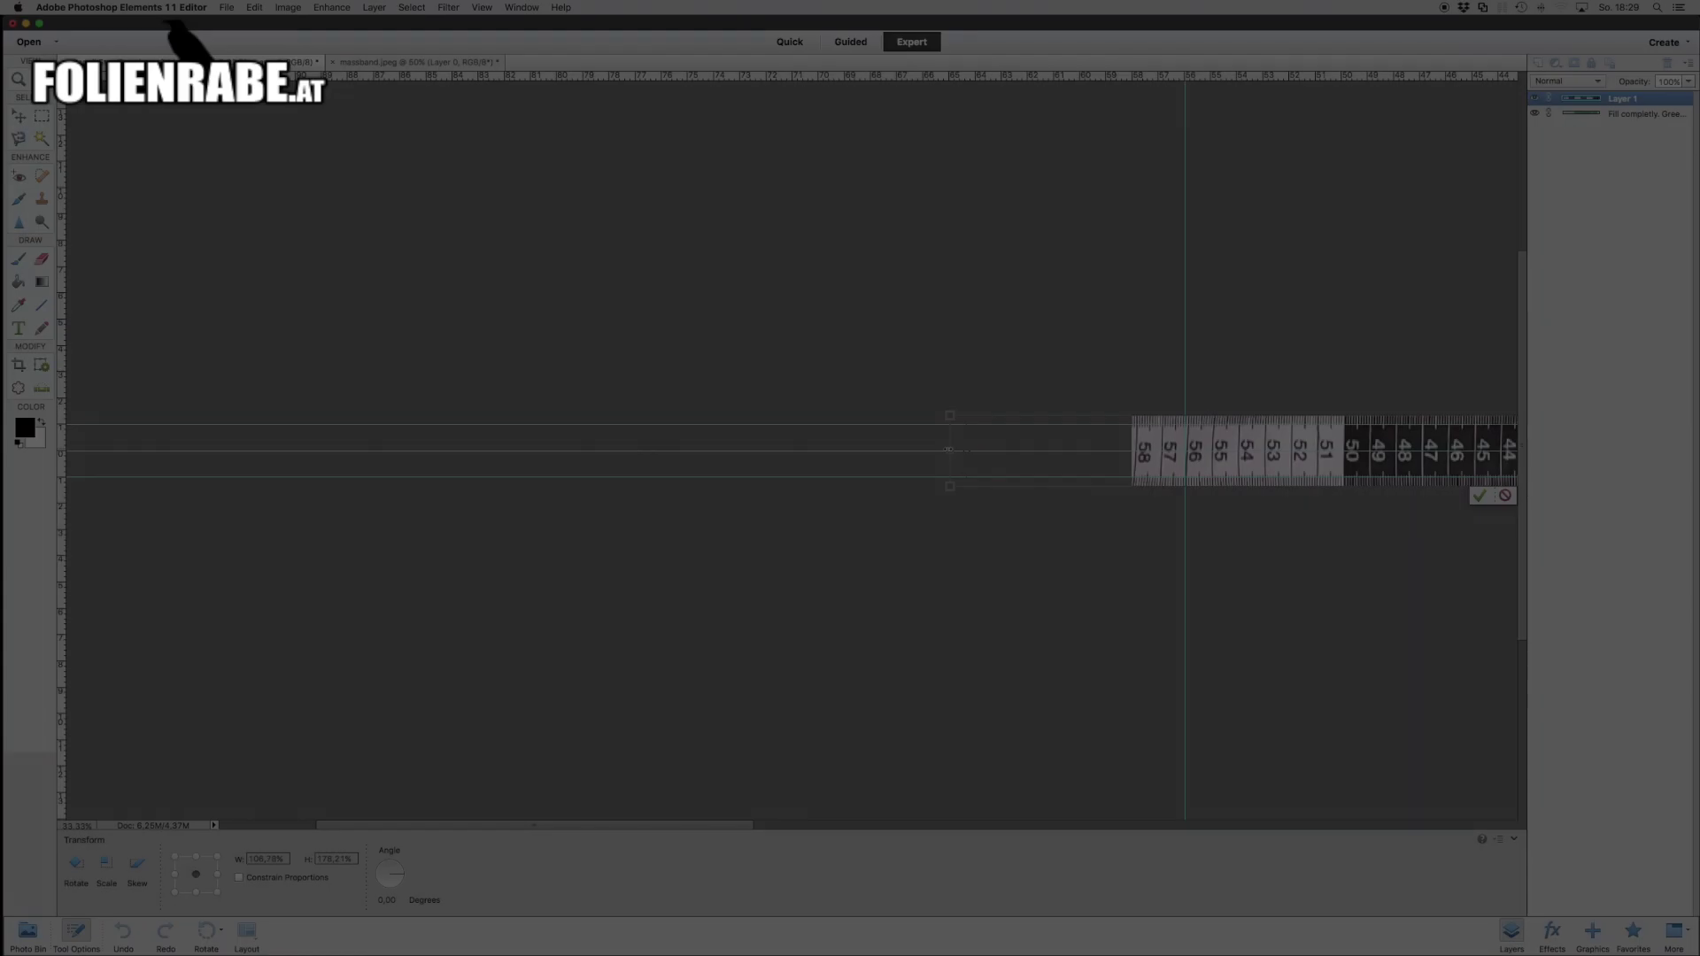
{"action": "left_click_drag", "start_coordinate": [948, 449], "coordinate": [946, 449]}
{"action": "scroll", "coordinate": [946, 450], "scroll_direction": "right", "scroll_amount": 15}
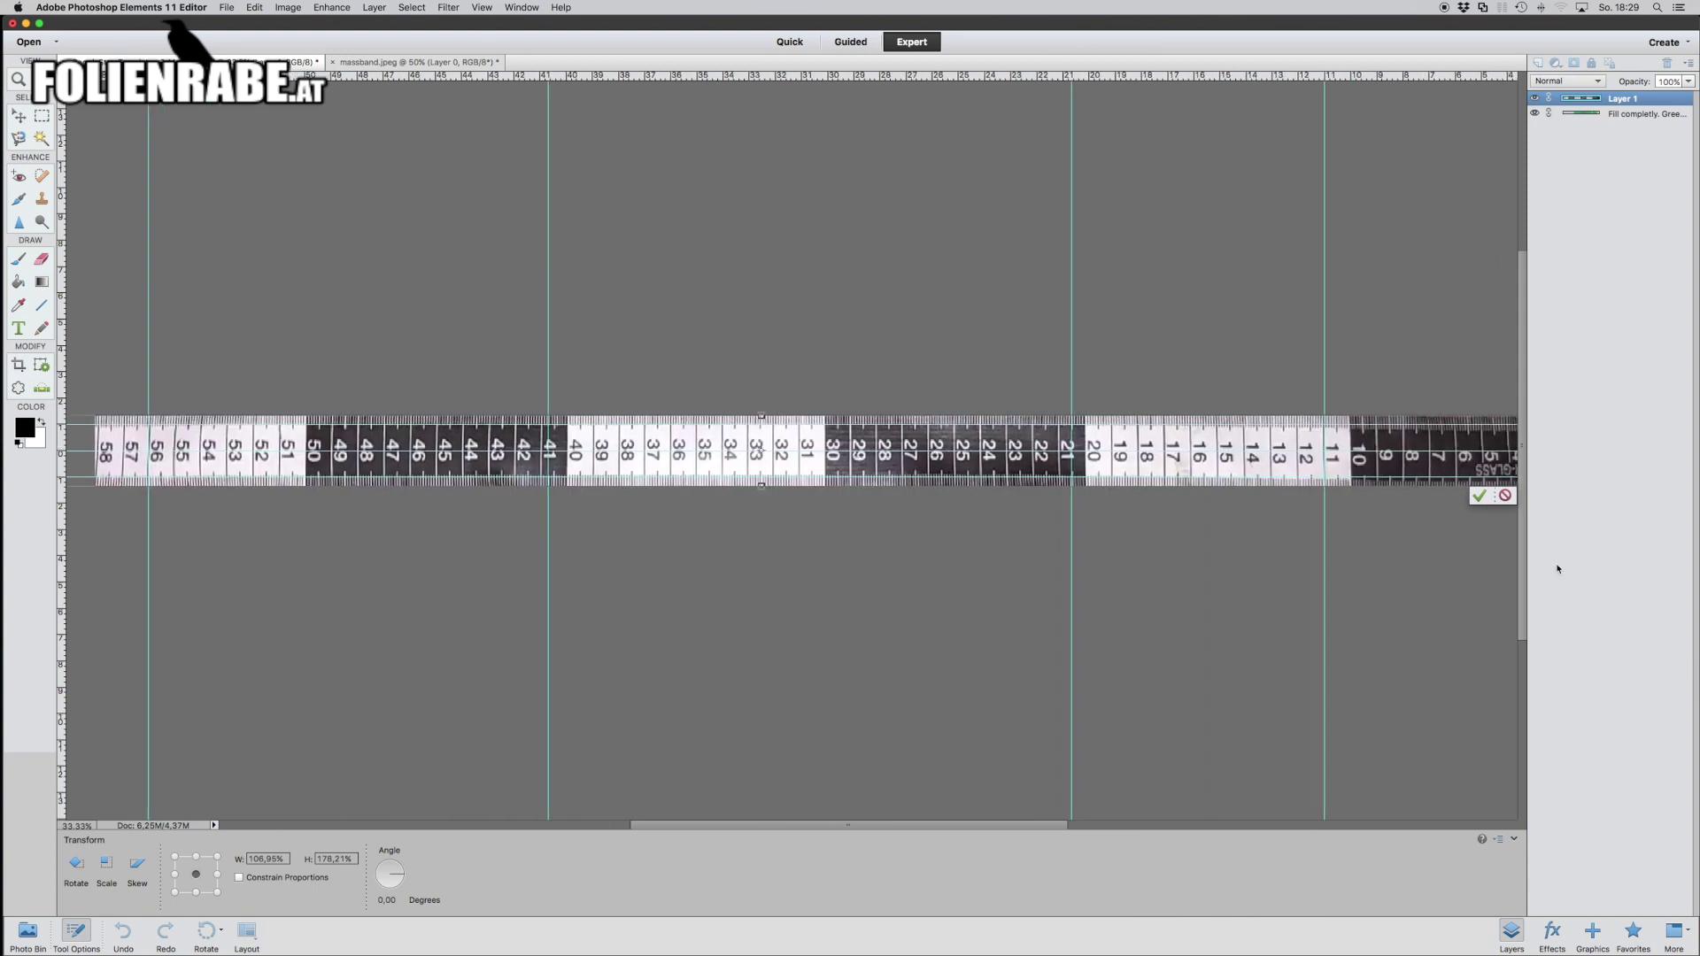
{"action": "left_click", "coordinate": [1478, 495]}
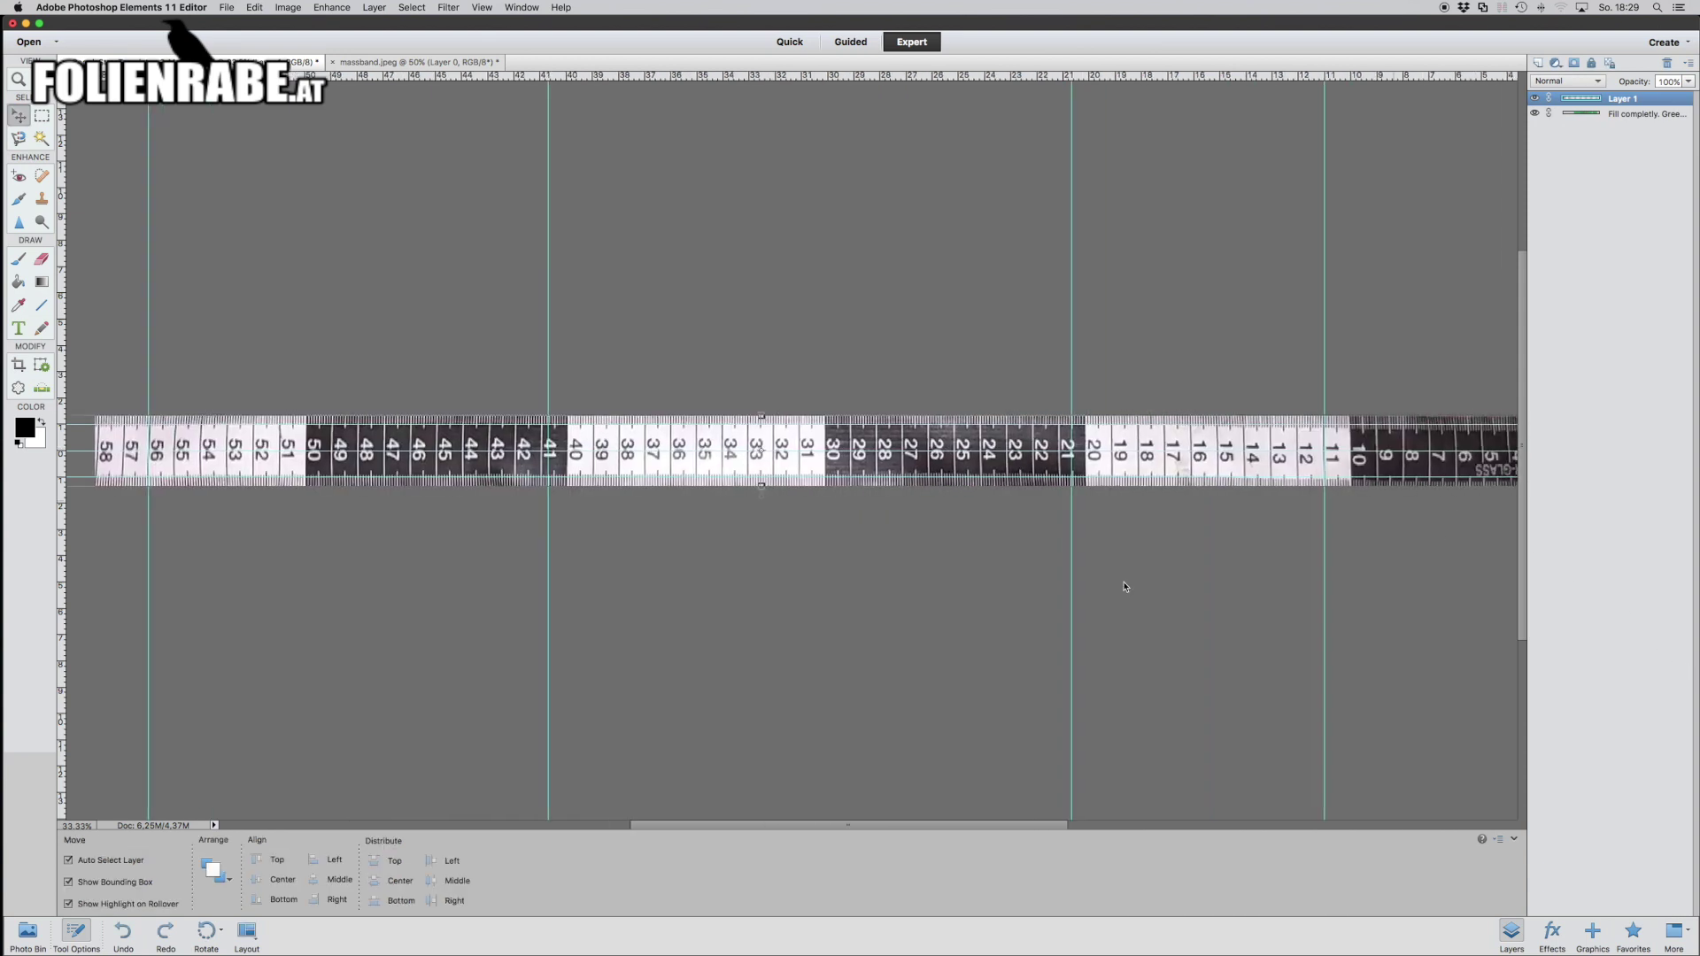
{"action": "scroll", "coordinate": [1115, 597], "scroll_direction": "right", "scroll_amount": 10}
- Zoom out and lower the tape-measure layer's opacity to 61%
{"action": "scroll", "coordinate": [1115, 601], "scroll_direction": "left", "scroll_amount": 5}
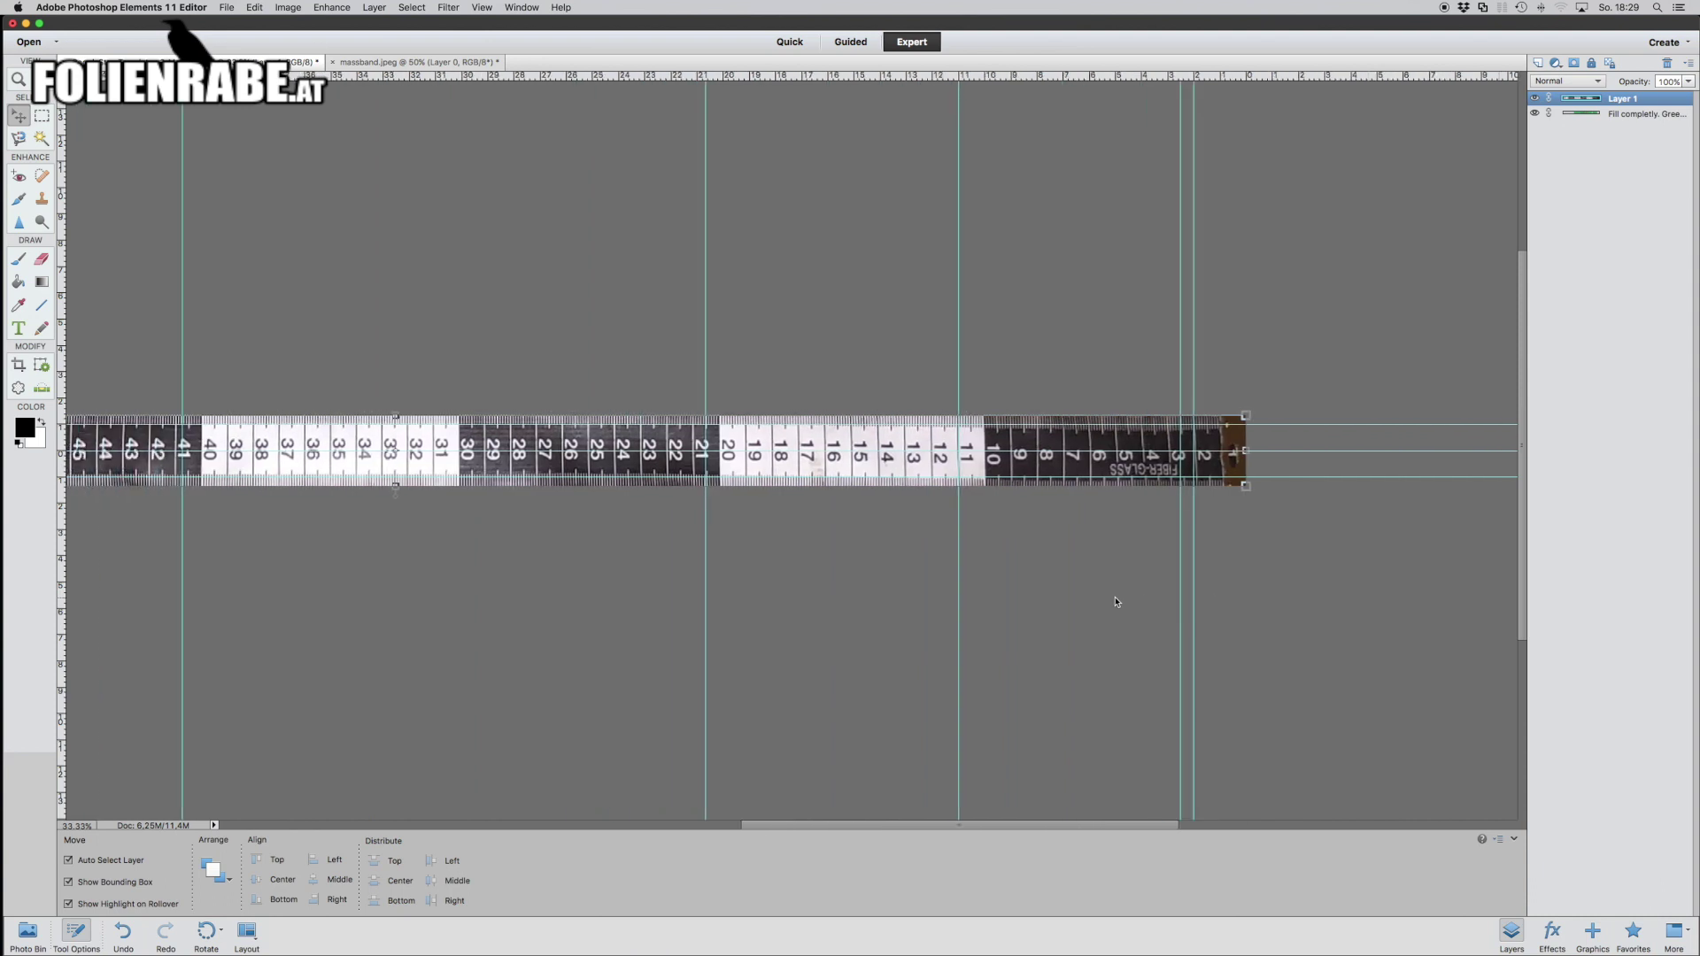
{"action": "scroll", "coordinate": [1115, 602], "scroll_direction": "left", "scroll_amount": 1}
{"action": "key", "text": "super+minus"}
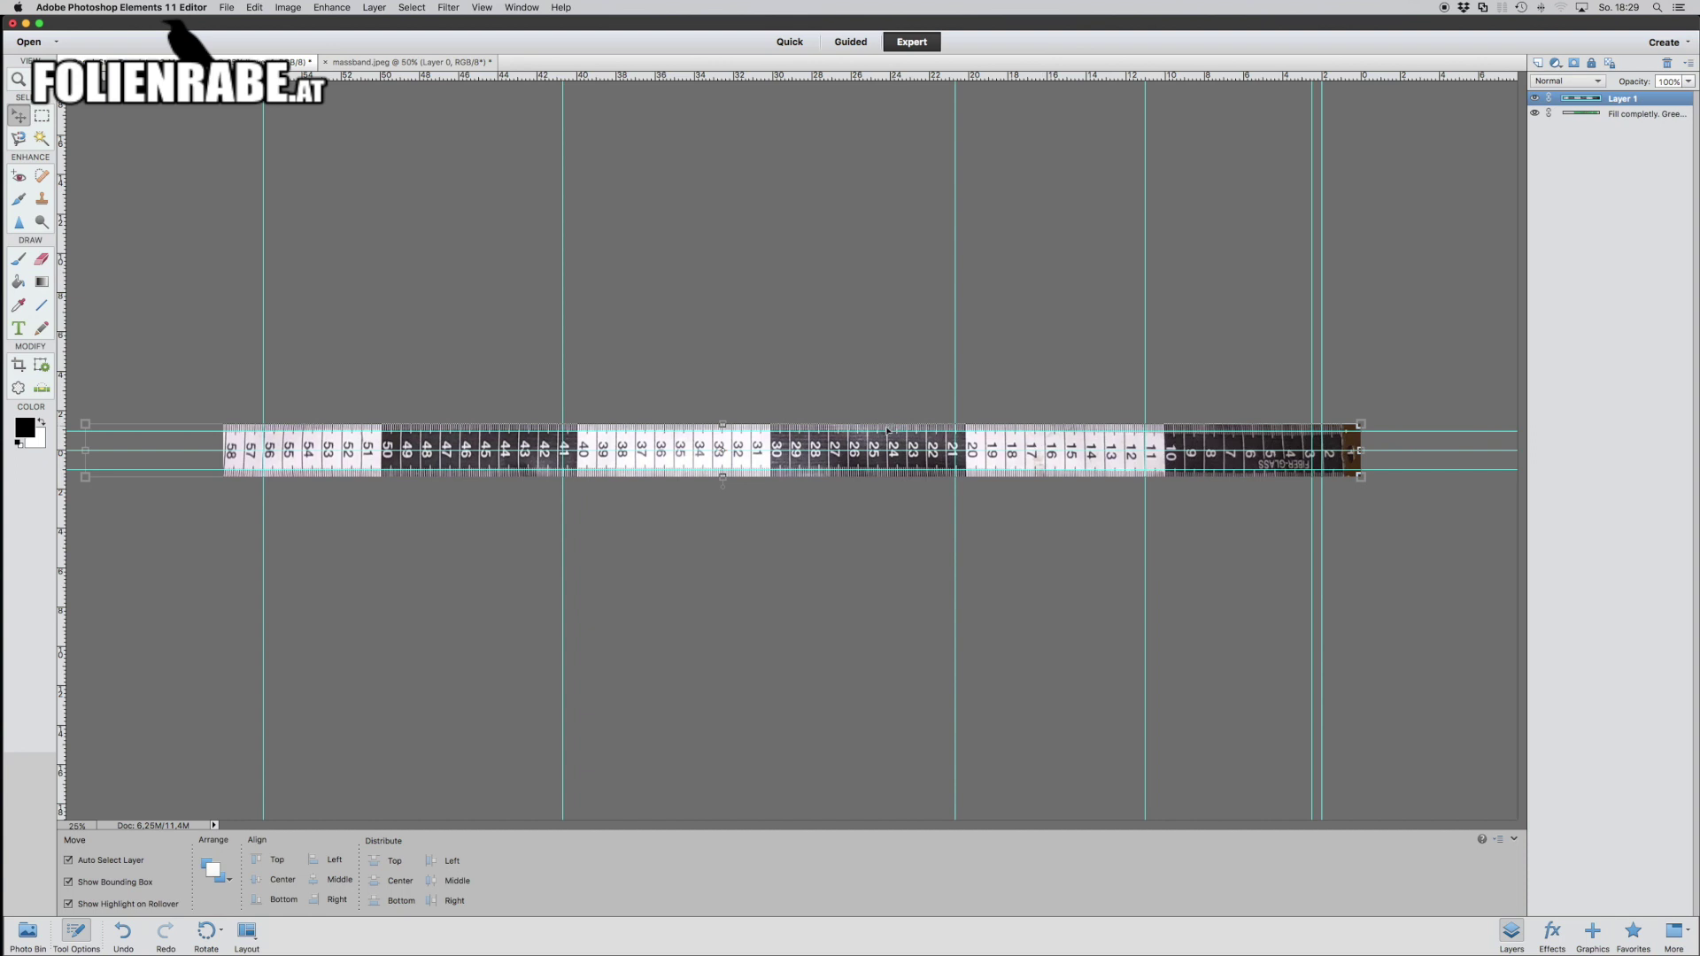
{"action": "left_click", "coordinate": [1687, 81]}
{"action": "left_click_drag", "start_coordinate": [1686, 95], "coordinate": [1662, 99]}
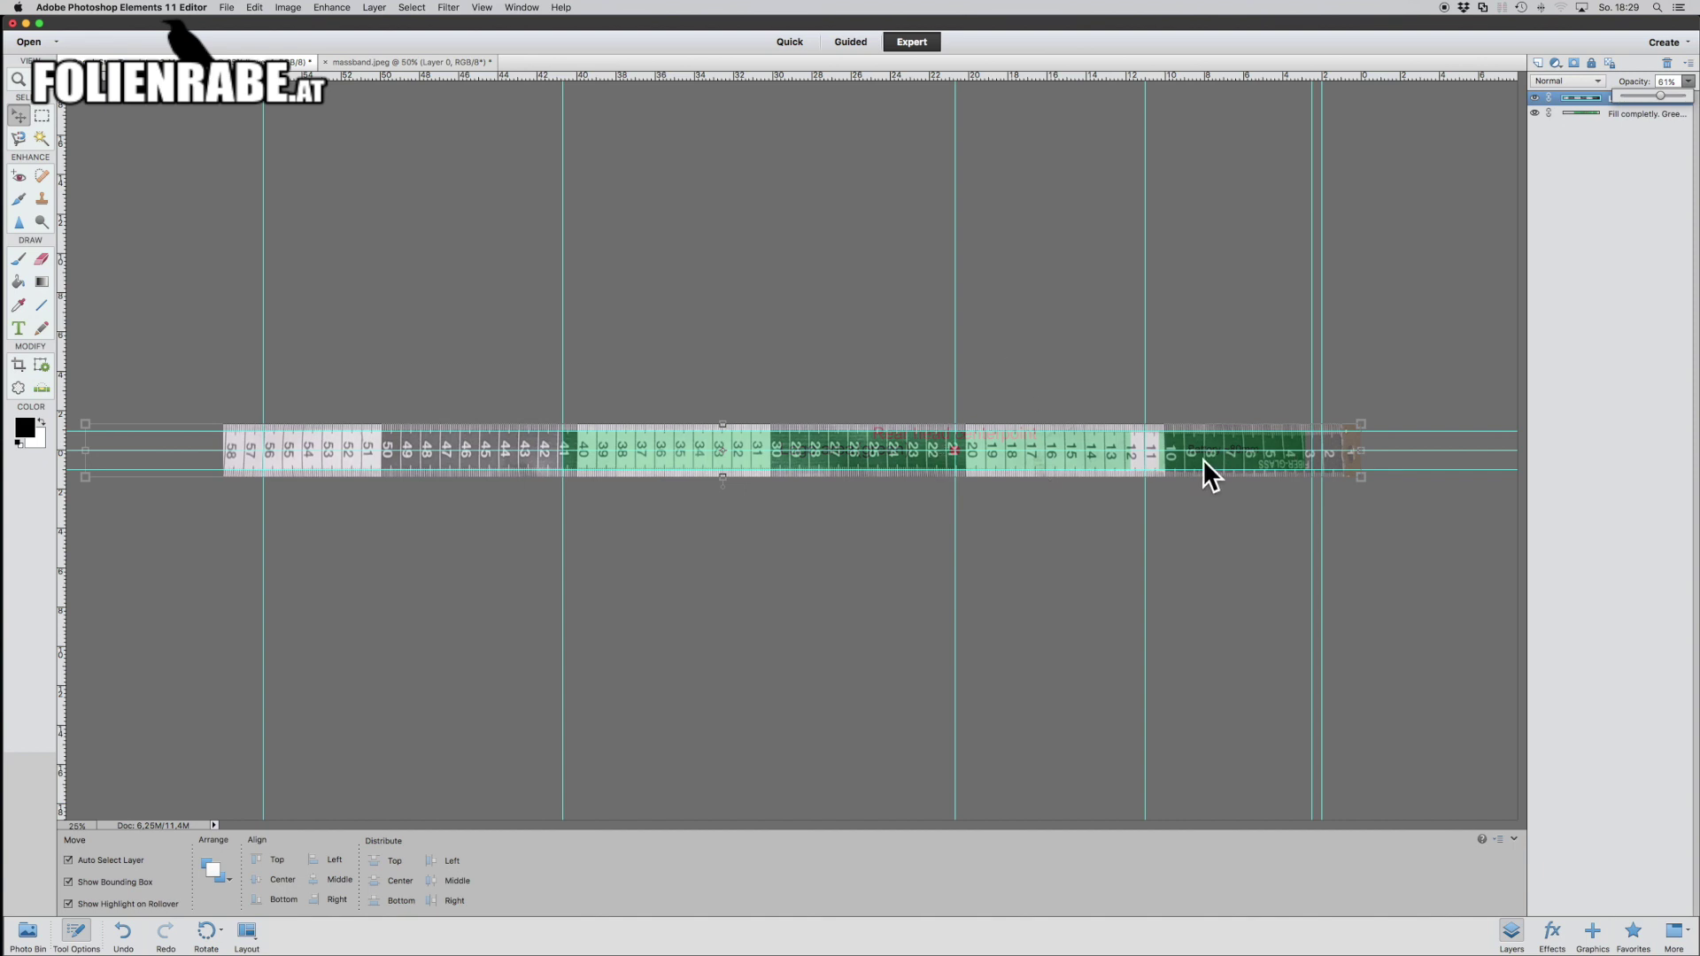
{"action": "key", "text": "Return"}
- Type 'MichiP' on the tape in the Stencil font and shift it slightly into place
{"action": "left_click", "coordinate": [18, 330]}
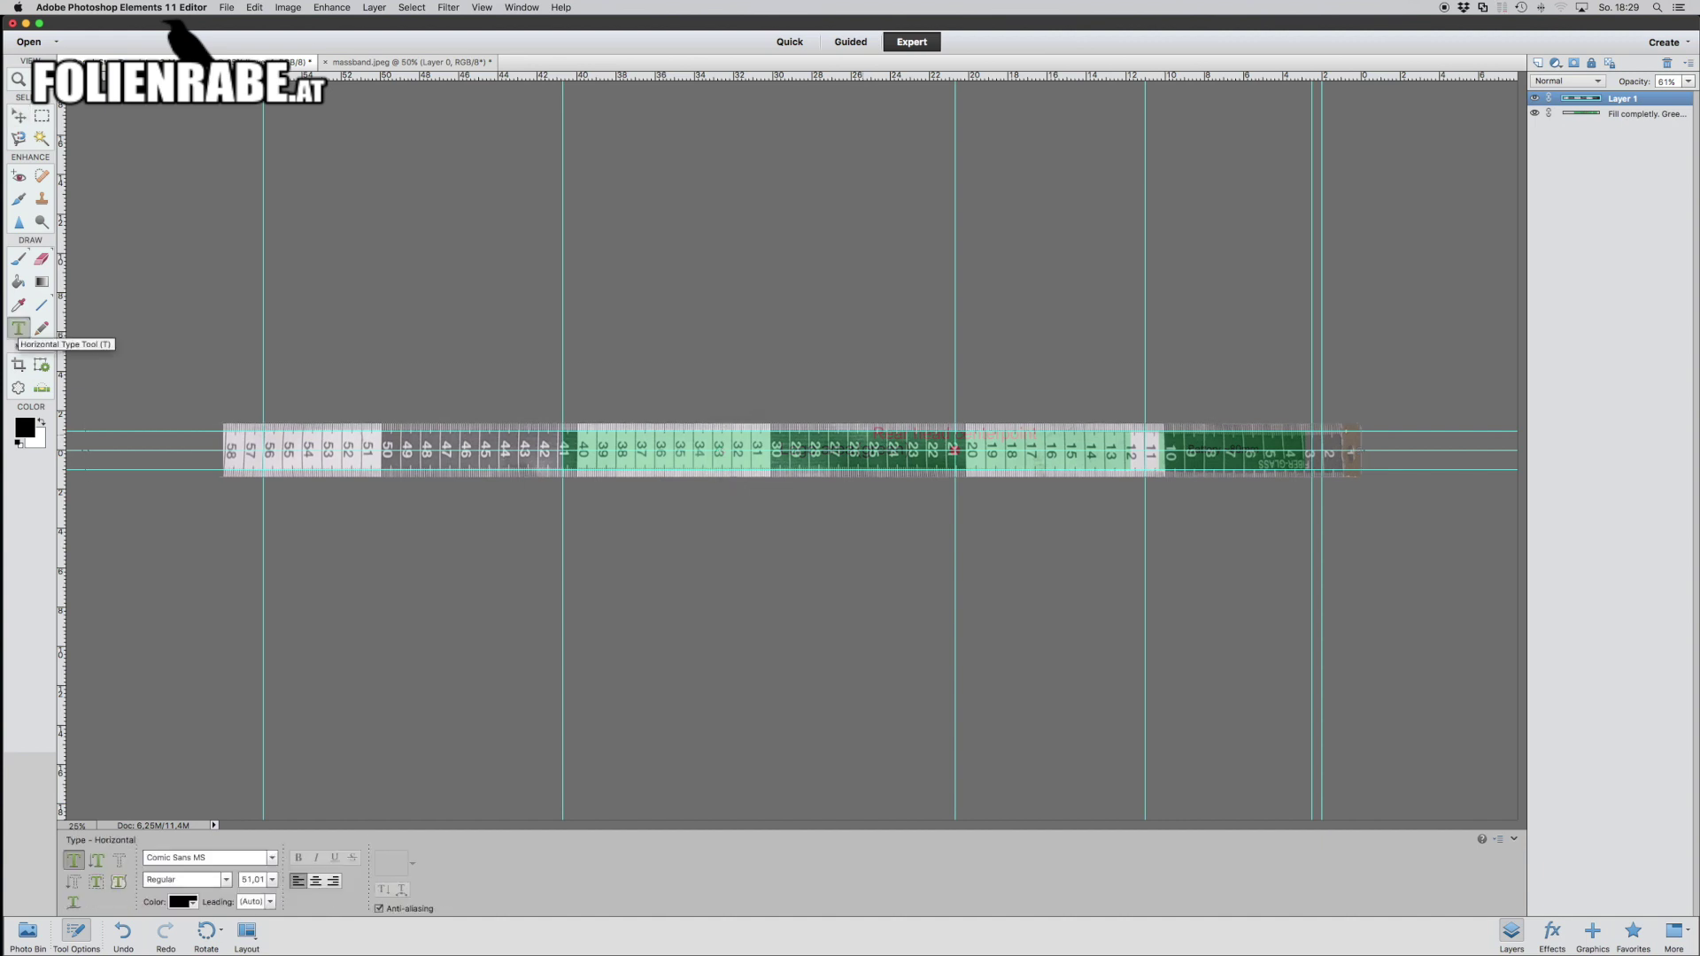
{"action": "left_click", "coordinate": [846, 452]}
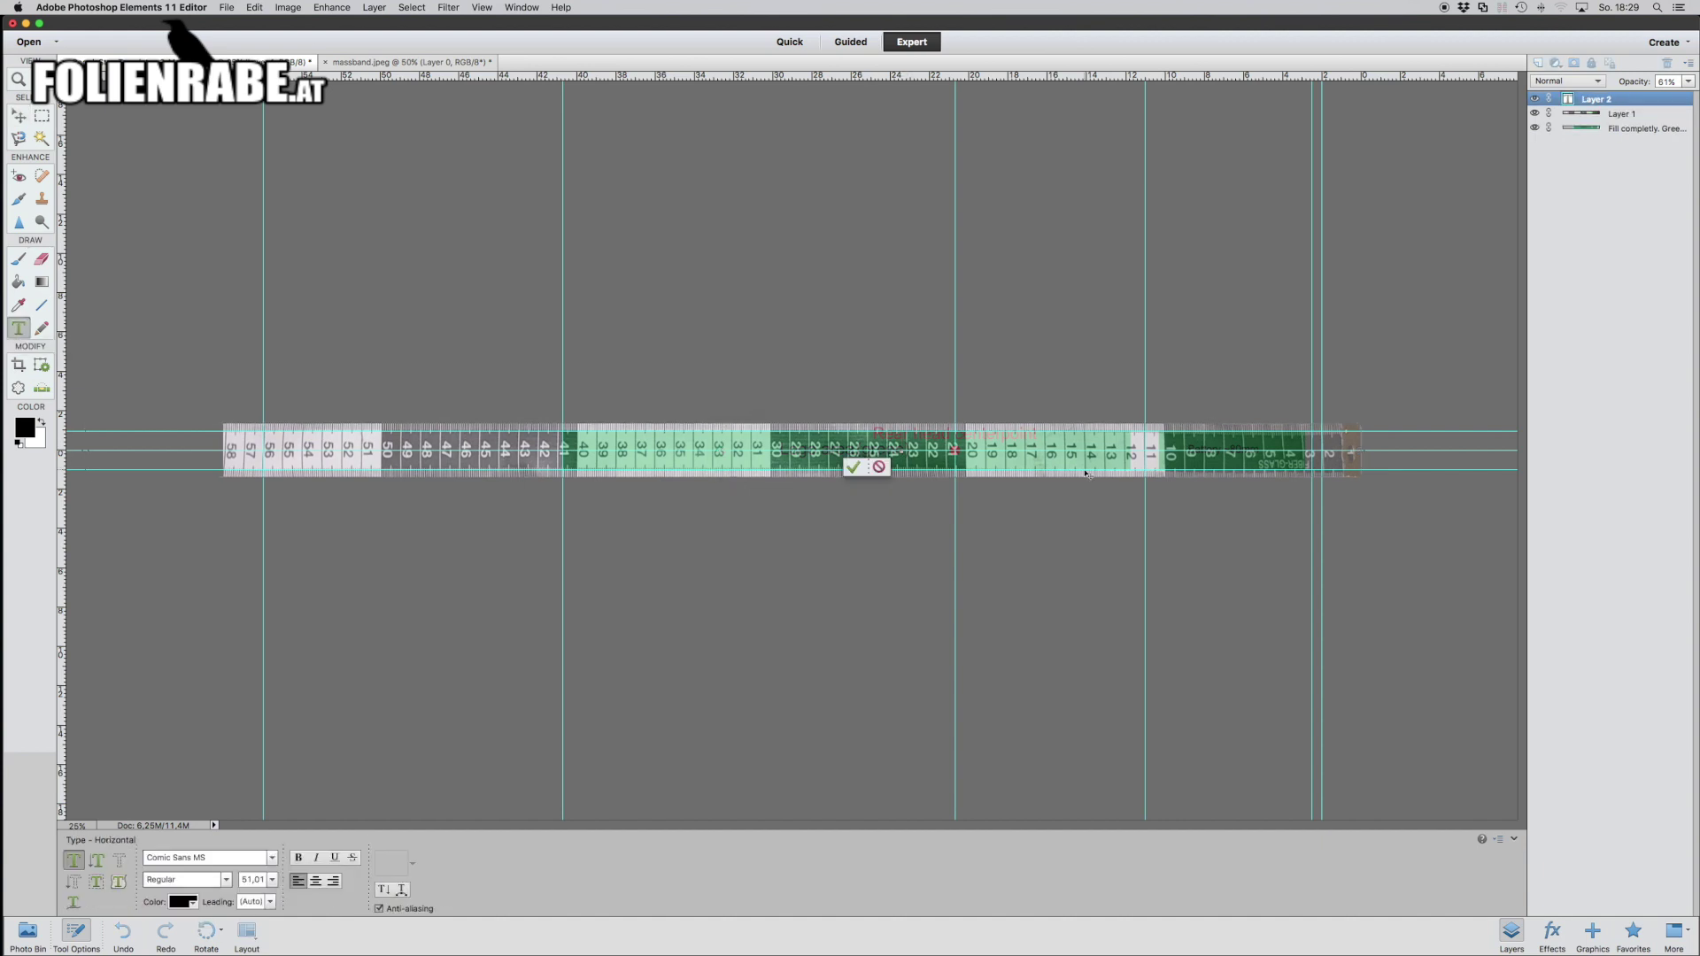
{"action": "type", "text": "MichiP"}
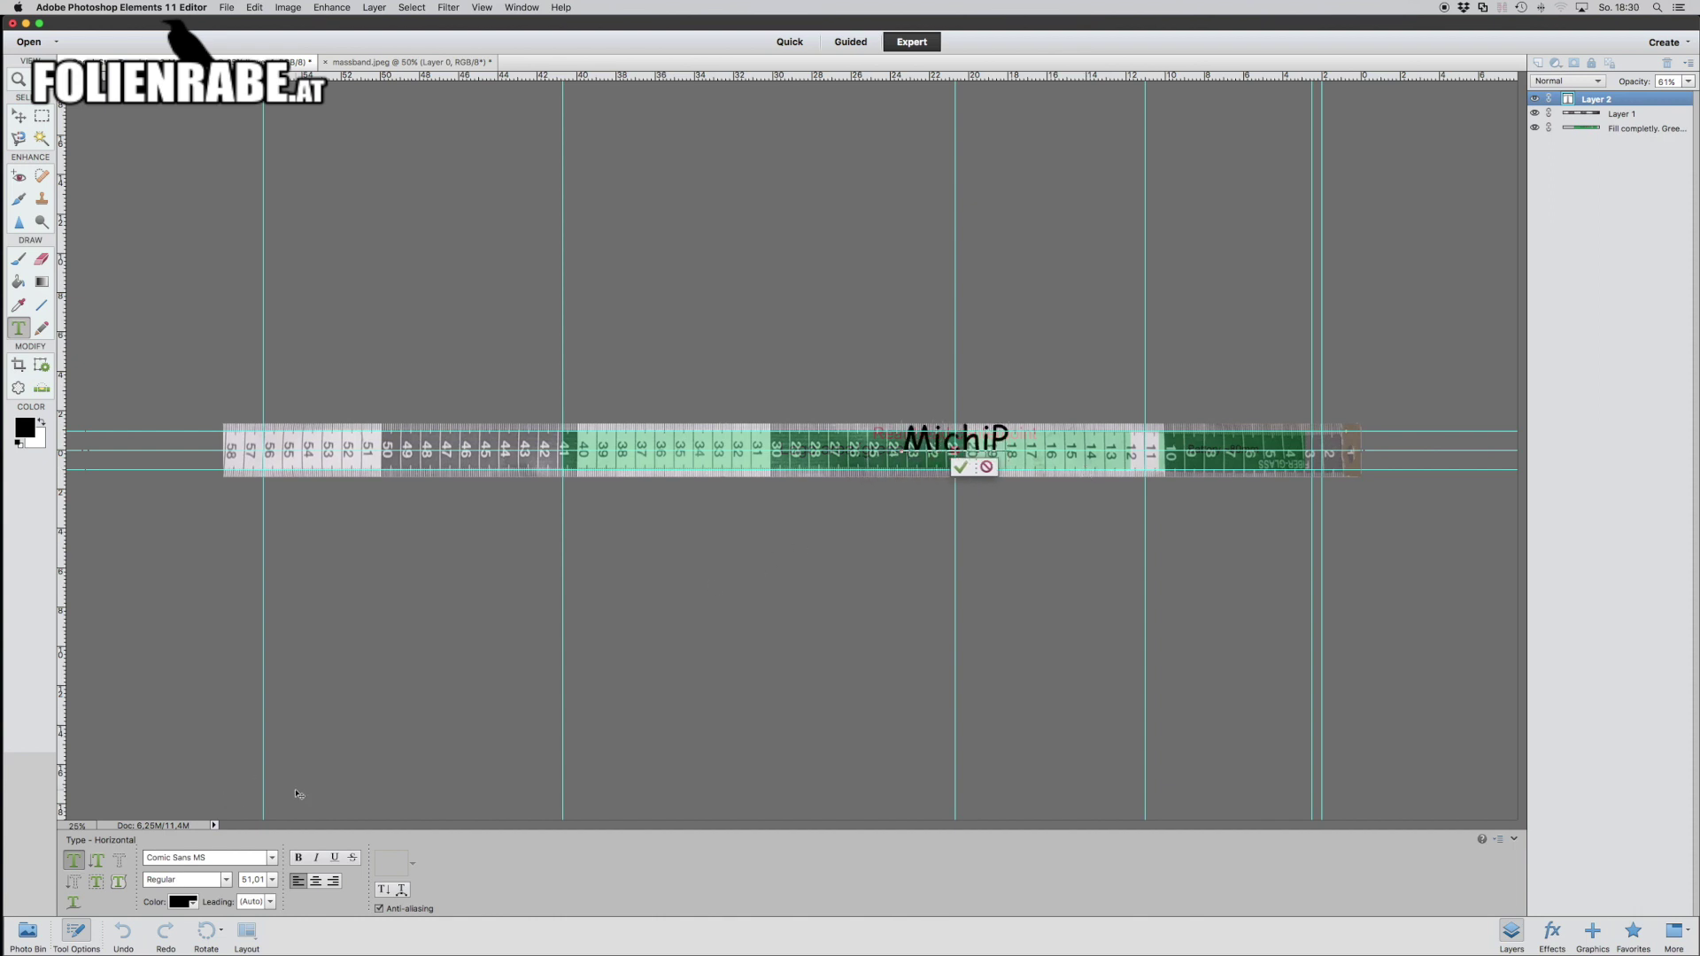
{"action": "key", "text": "super+a"}
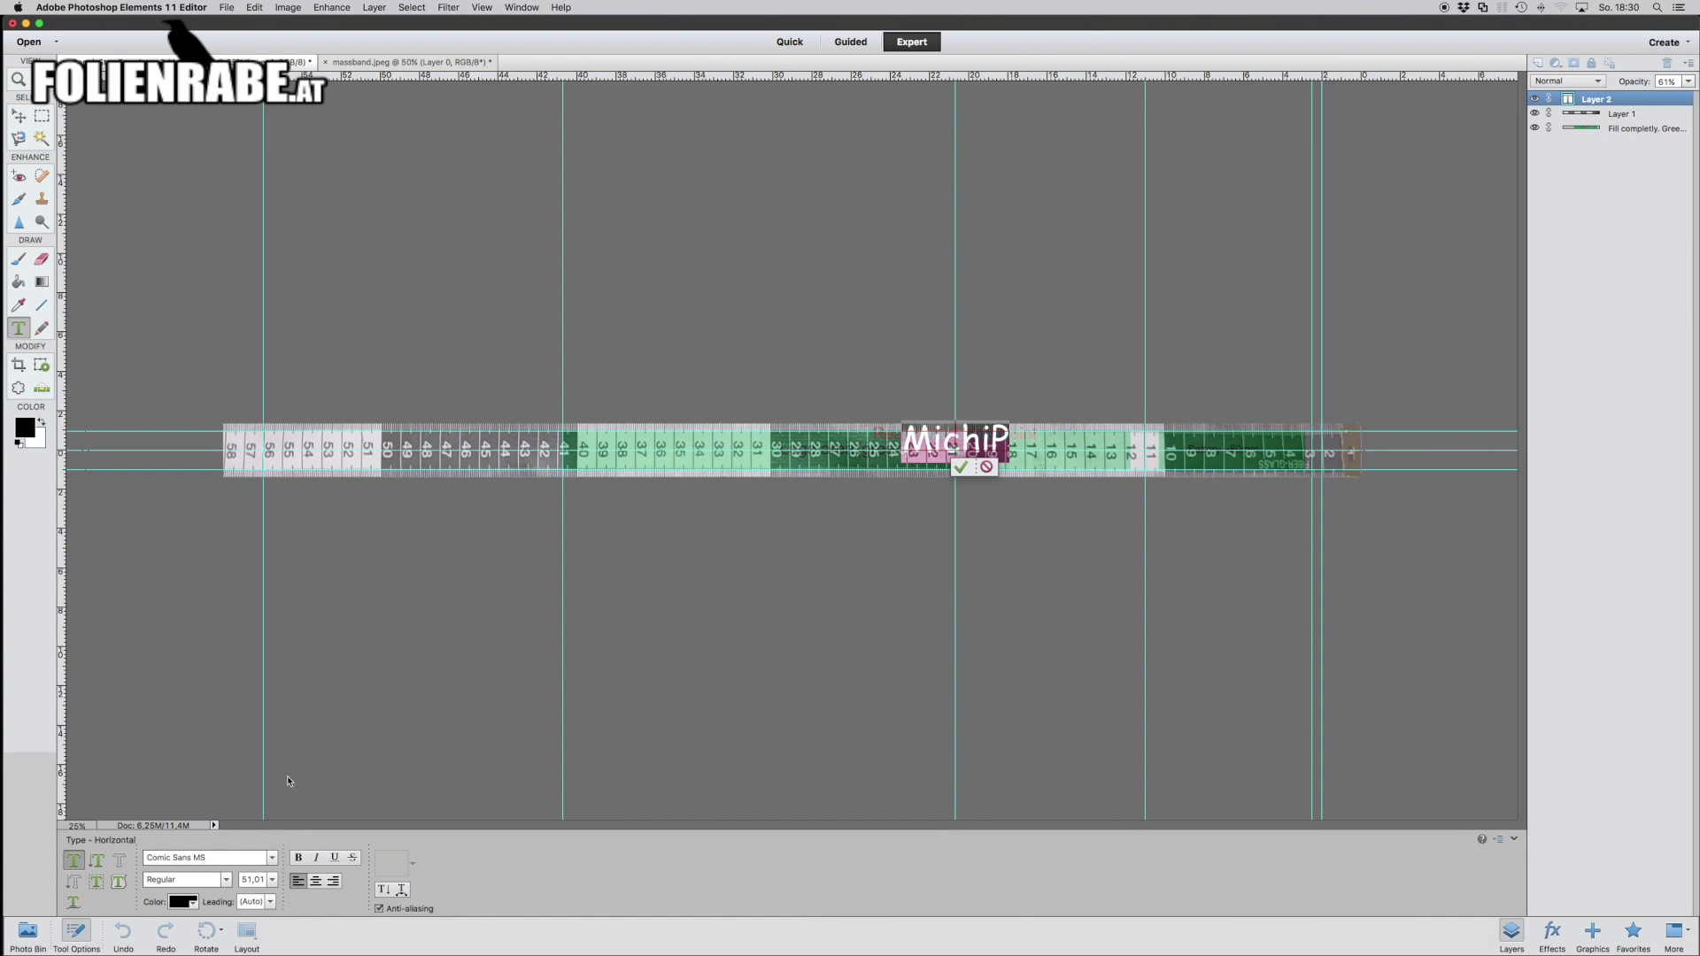
{"action": "left_click", "coordinate": [272, 857]}
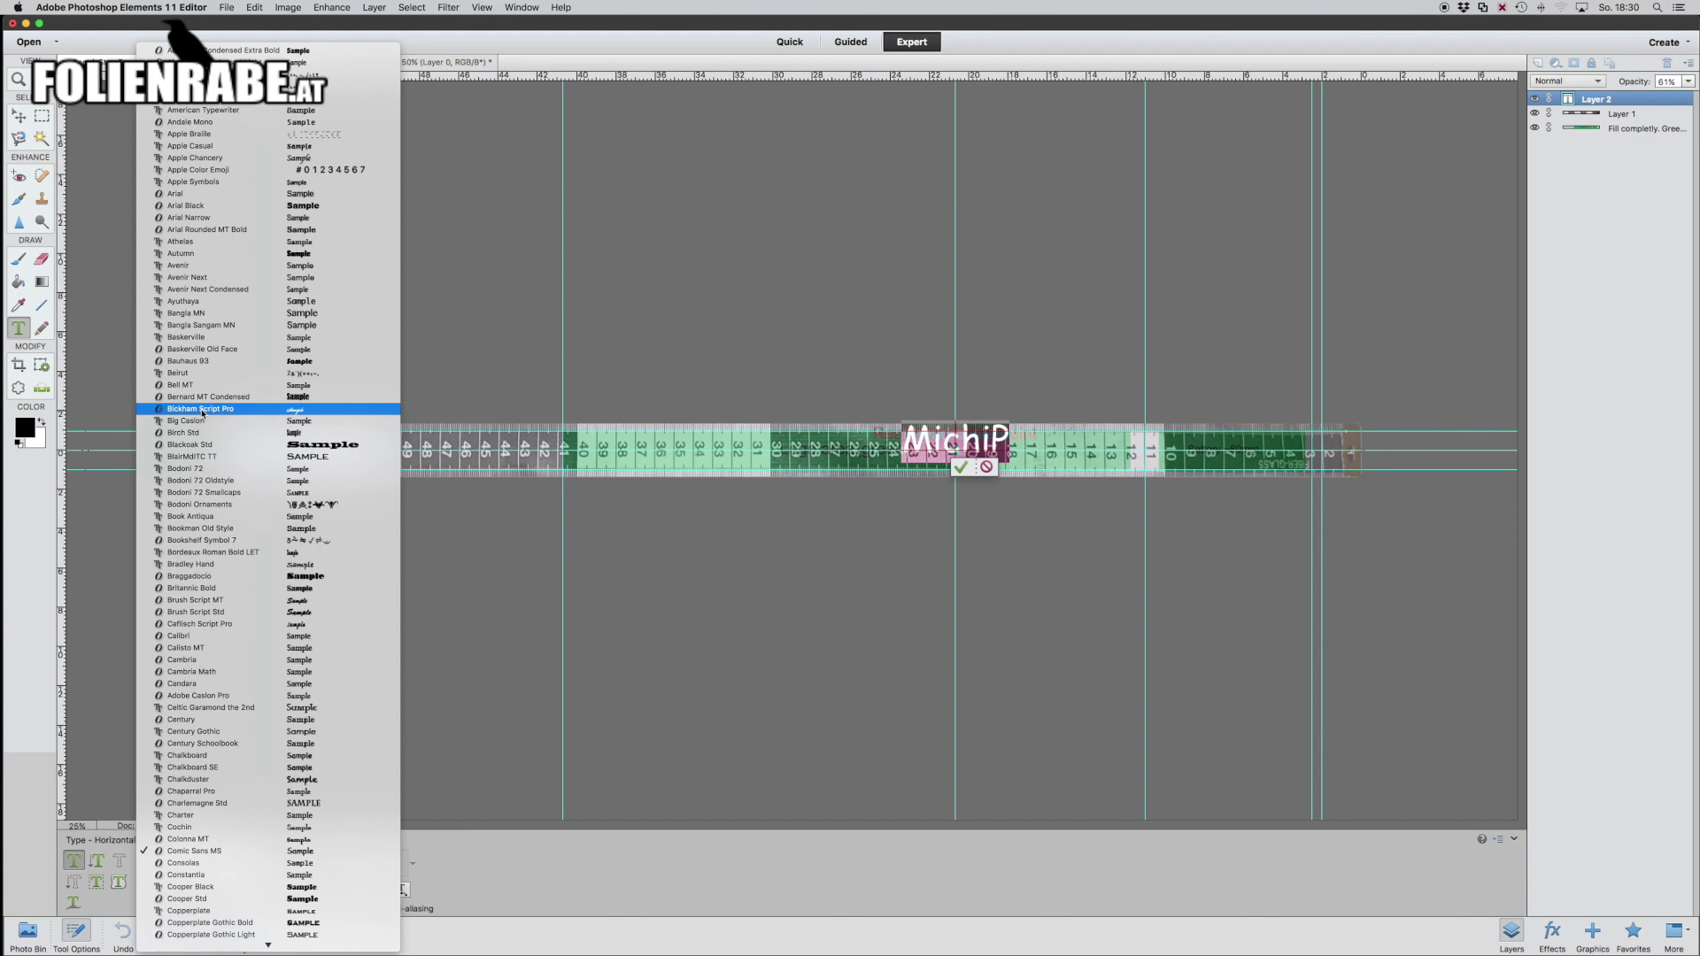
{"action": "type", "text": "ste"}
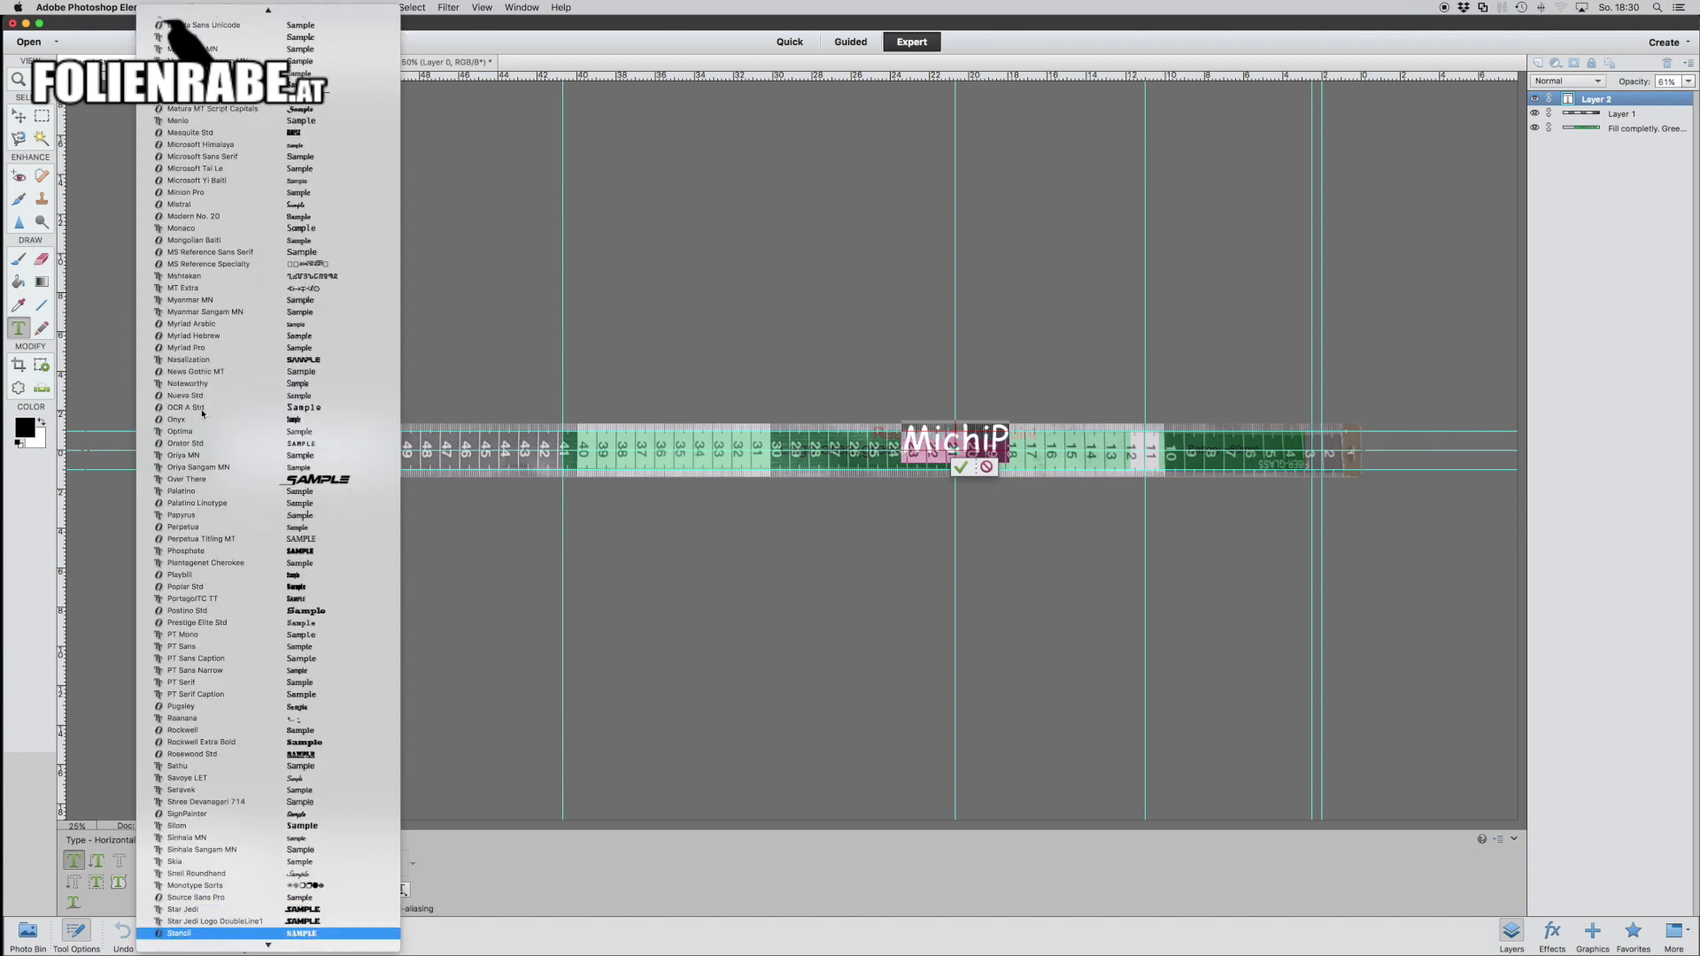
{"action": "key", "text": "Return"}
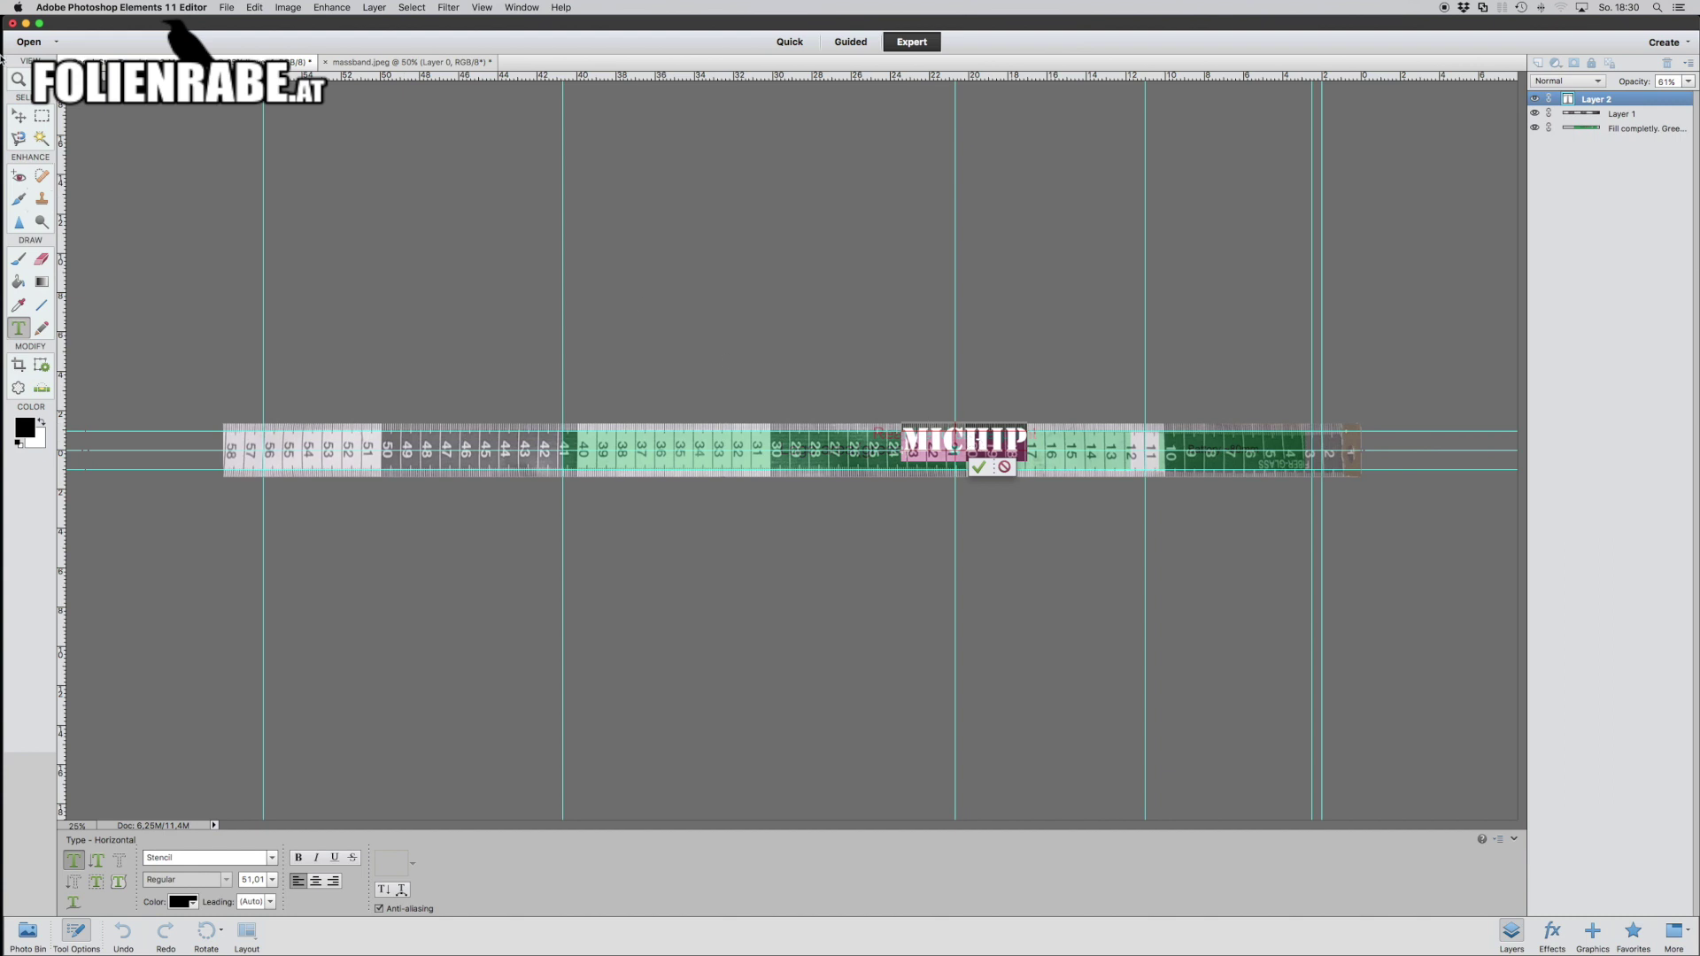
{"action": "left_click", "coordinate": [18, 115]}
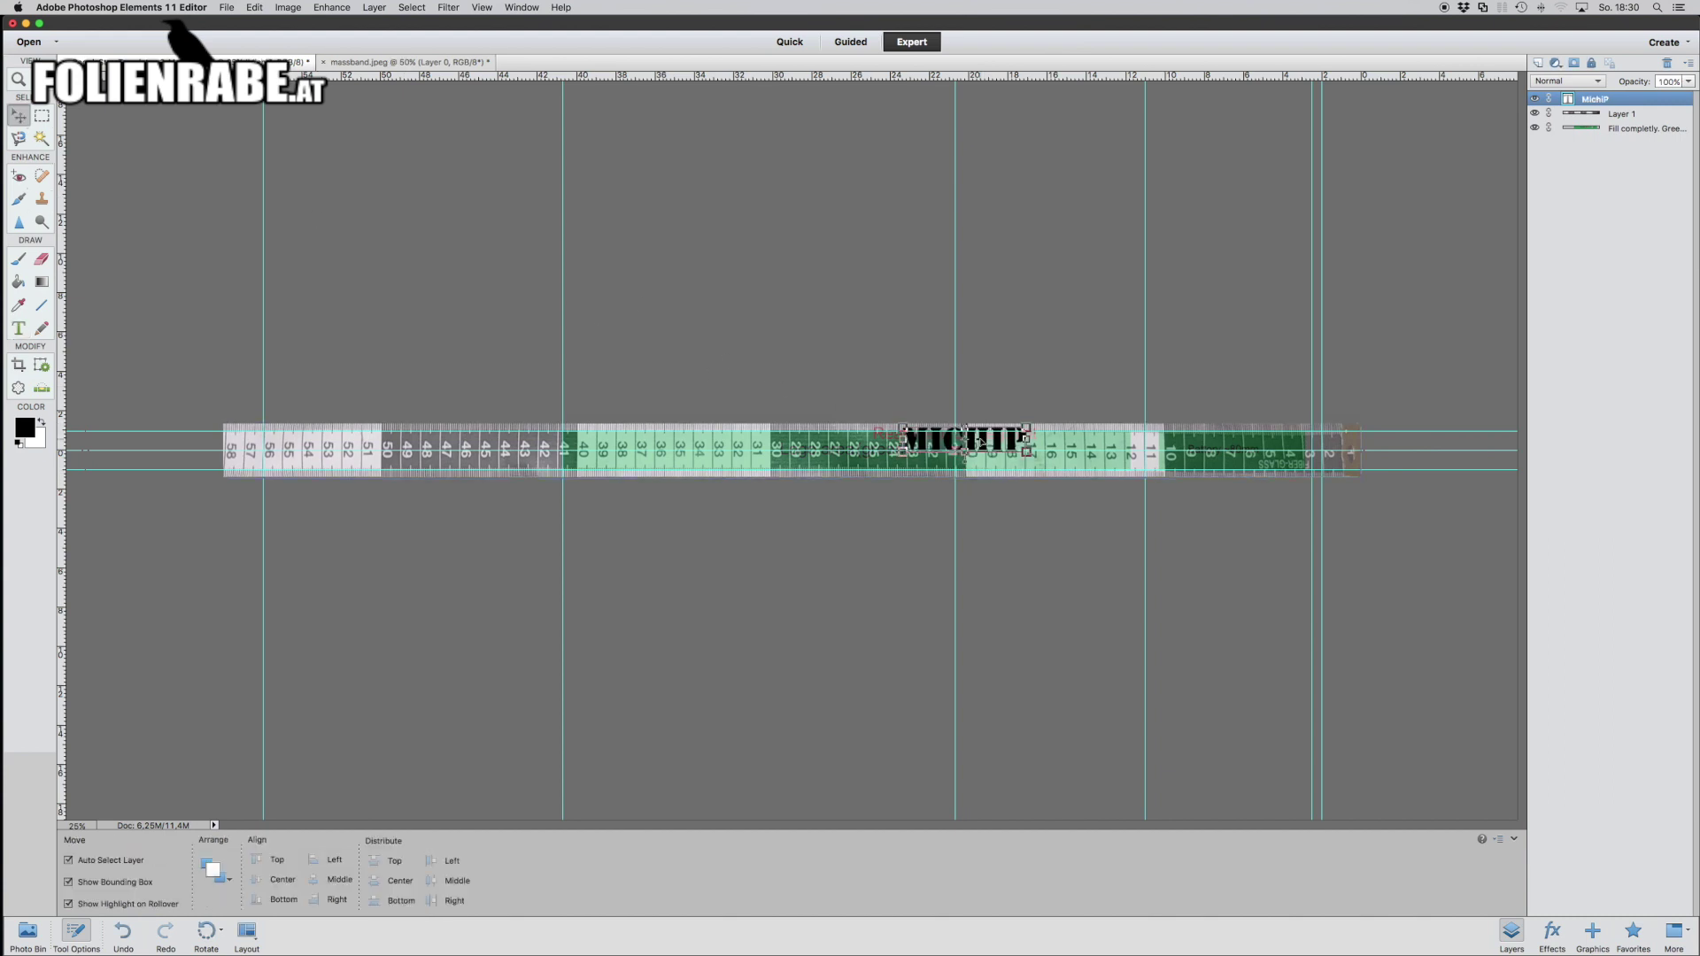
{"action": "left_click_drag", "start_coordinate": [972, 443], "coordinate": [967, 454]}
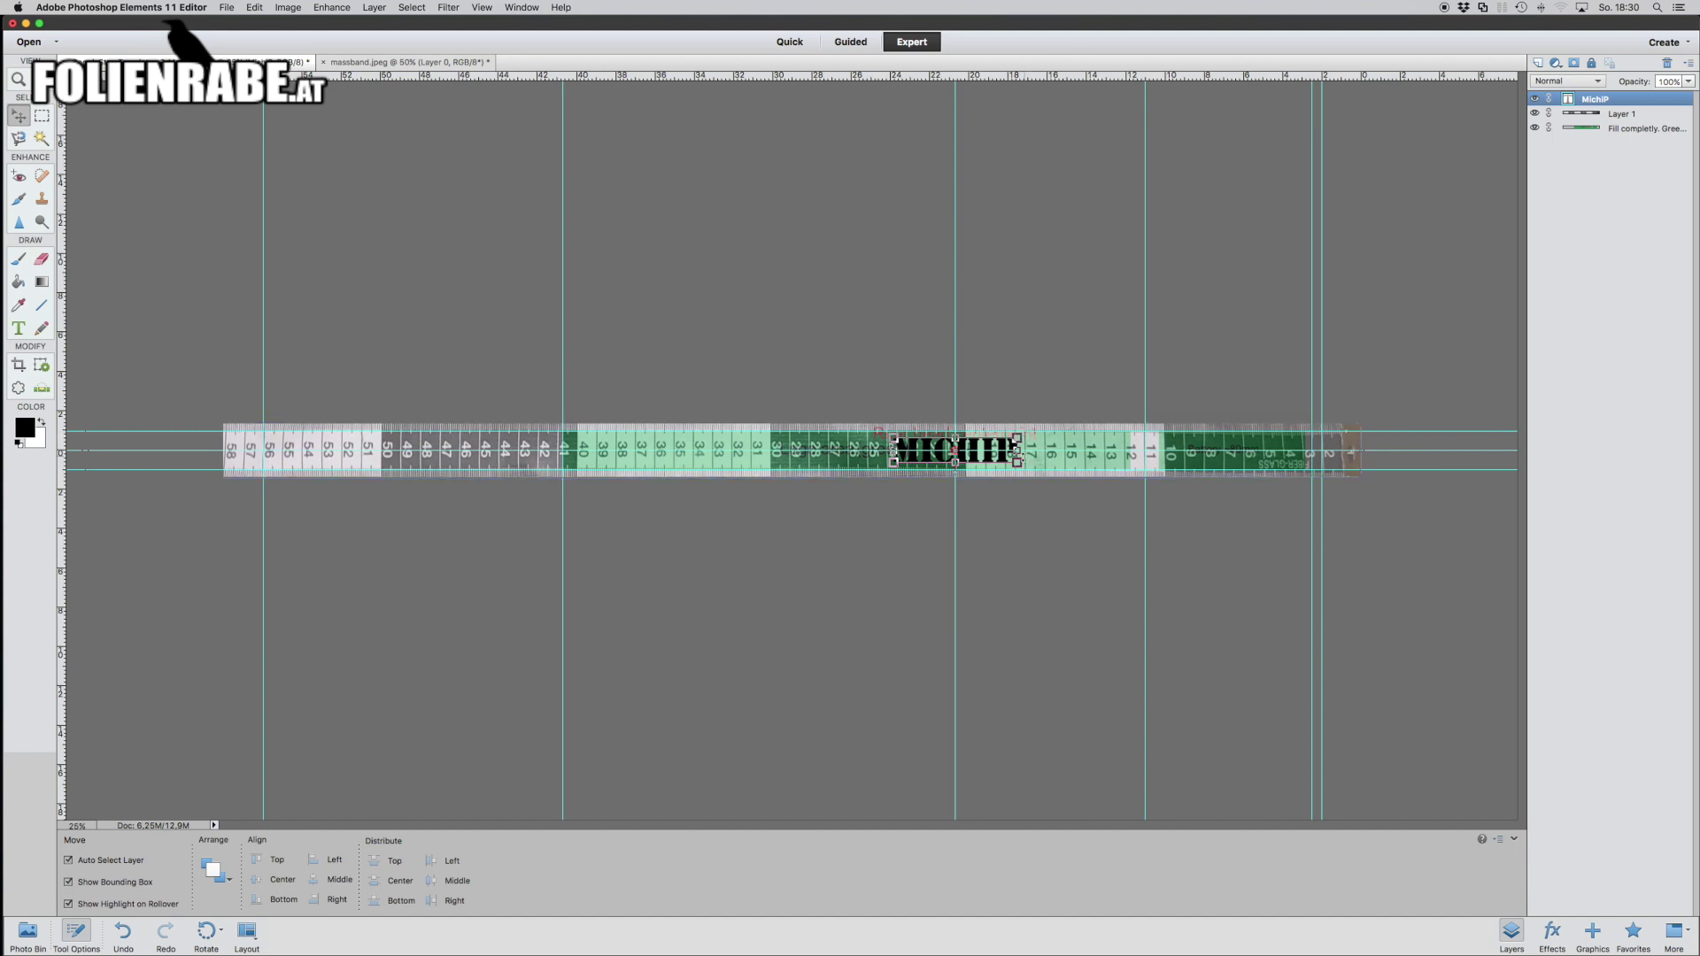
- At 50% zoom, scale the MICHIP text to 127.42% and nudge it slightly lower
{"action": "key", "text": "super+equal"}
{"action": "key", "text": "super+equal"}
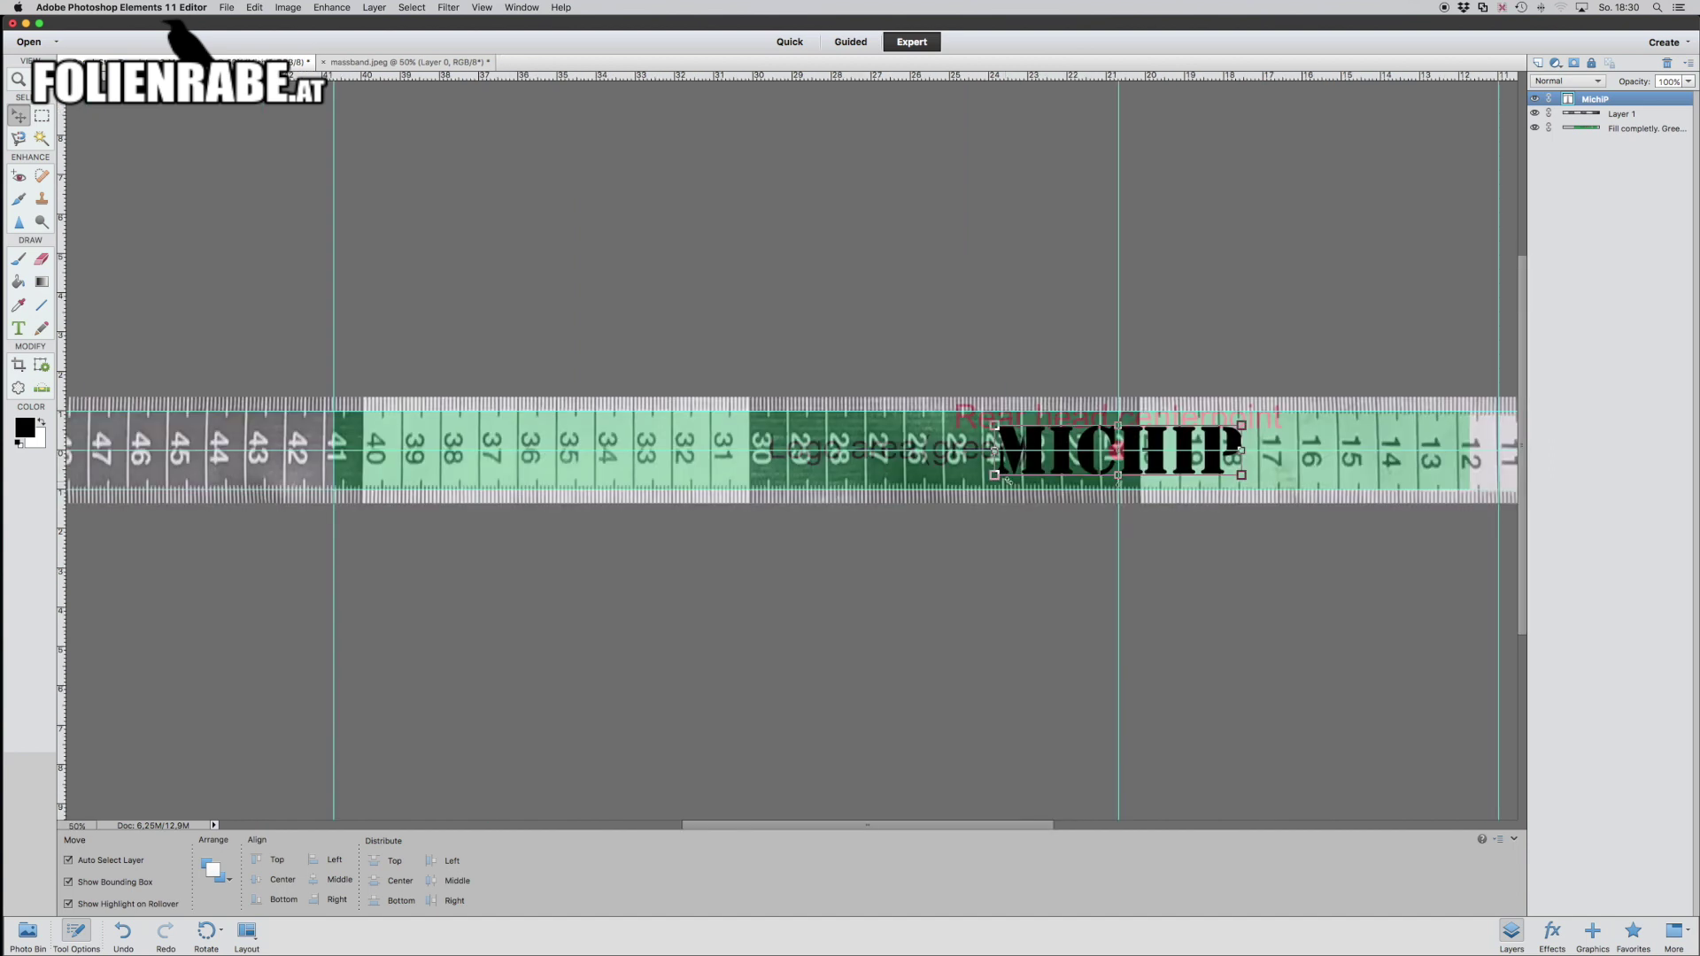
{"action": "scroll", "coordinate": [1006, 480], "scroll_direction": "right", "scroll_amount": 3}
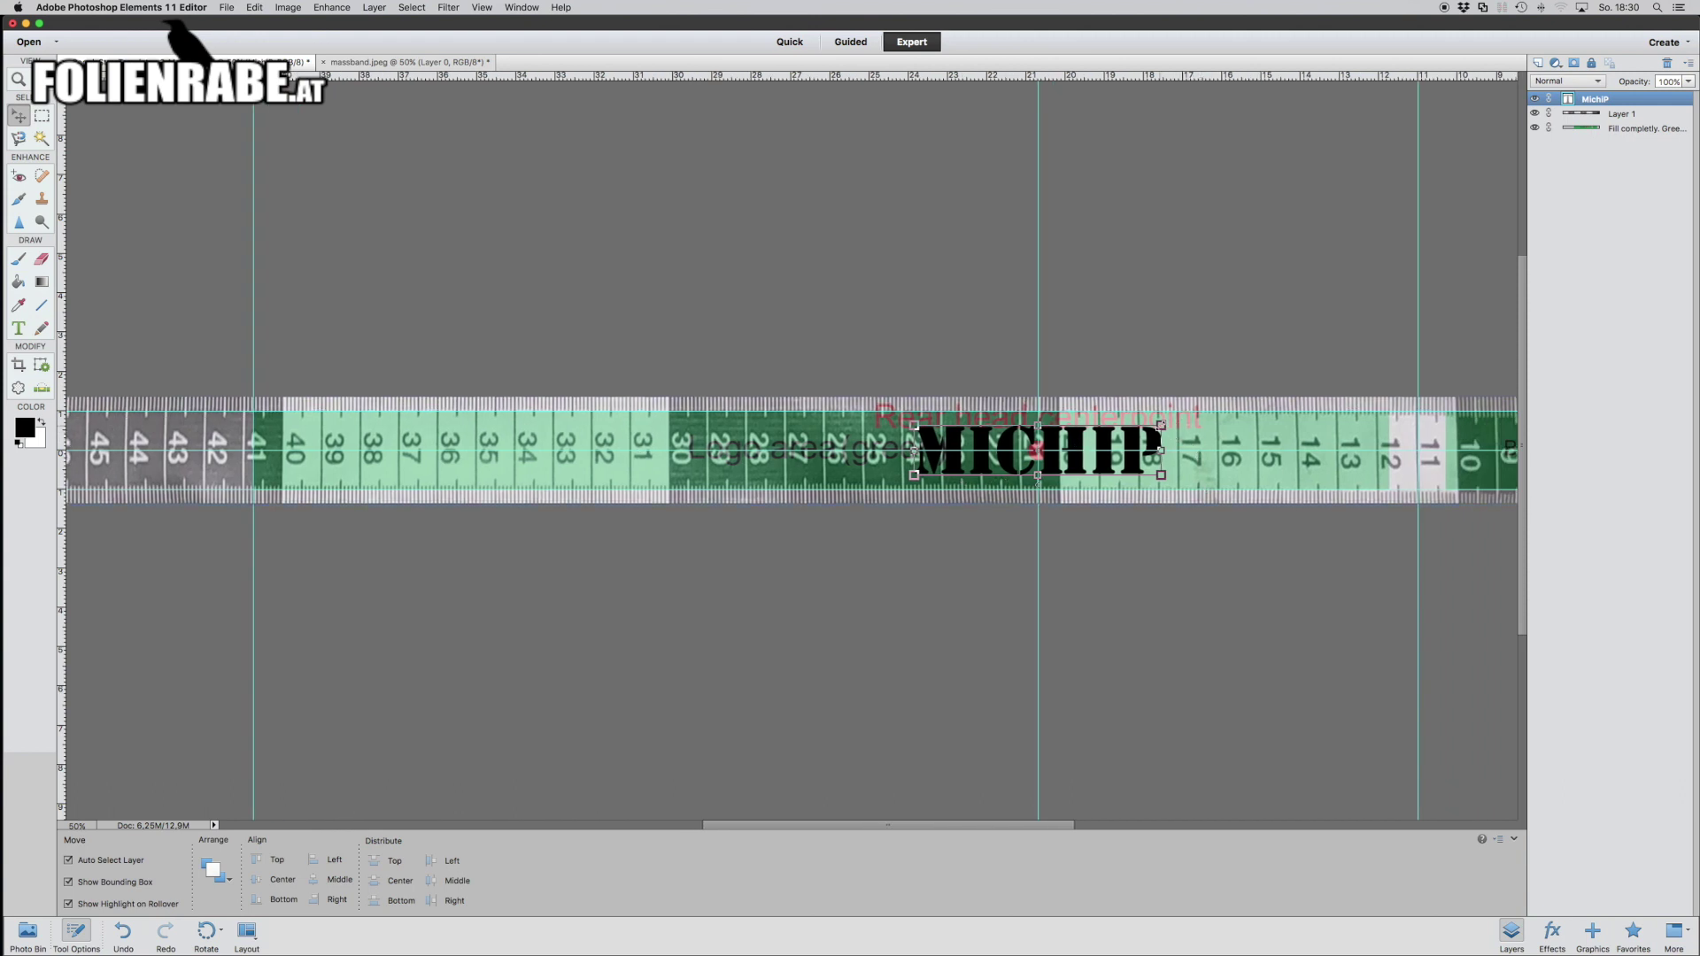
{"action": "left_click", "coordinate": [1160, 425]}
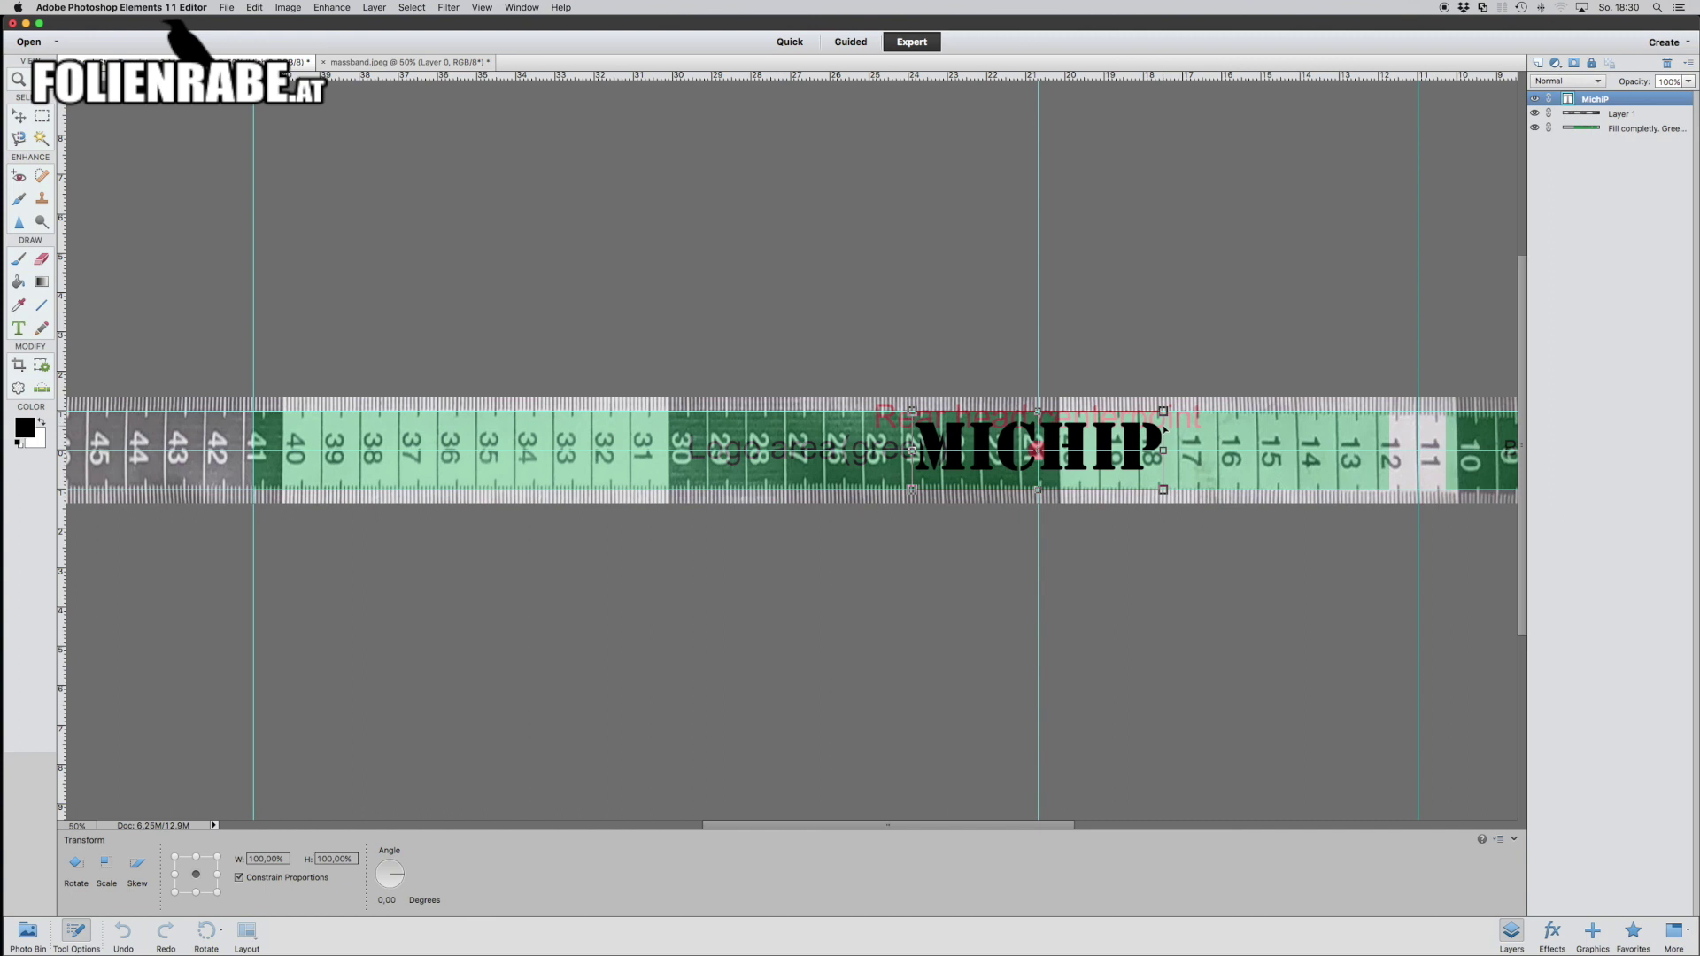
{"action": "left_click_drag", "start_coordinate": [1163, 411], "coordinate": [1198, 395]}
{"action": "key", "text": "Down"}
{"action": "key", "text": "Down"}
{"action": "key", "text": "Down"}
{"action": "key", "text": "Down"}
{"action": "key", "text": "Down"}
{"action": "key", "text": "Down"}
{"action": "key", "text": "Down"}
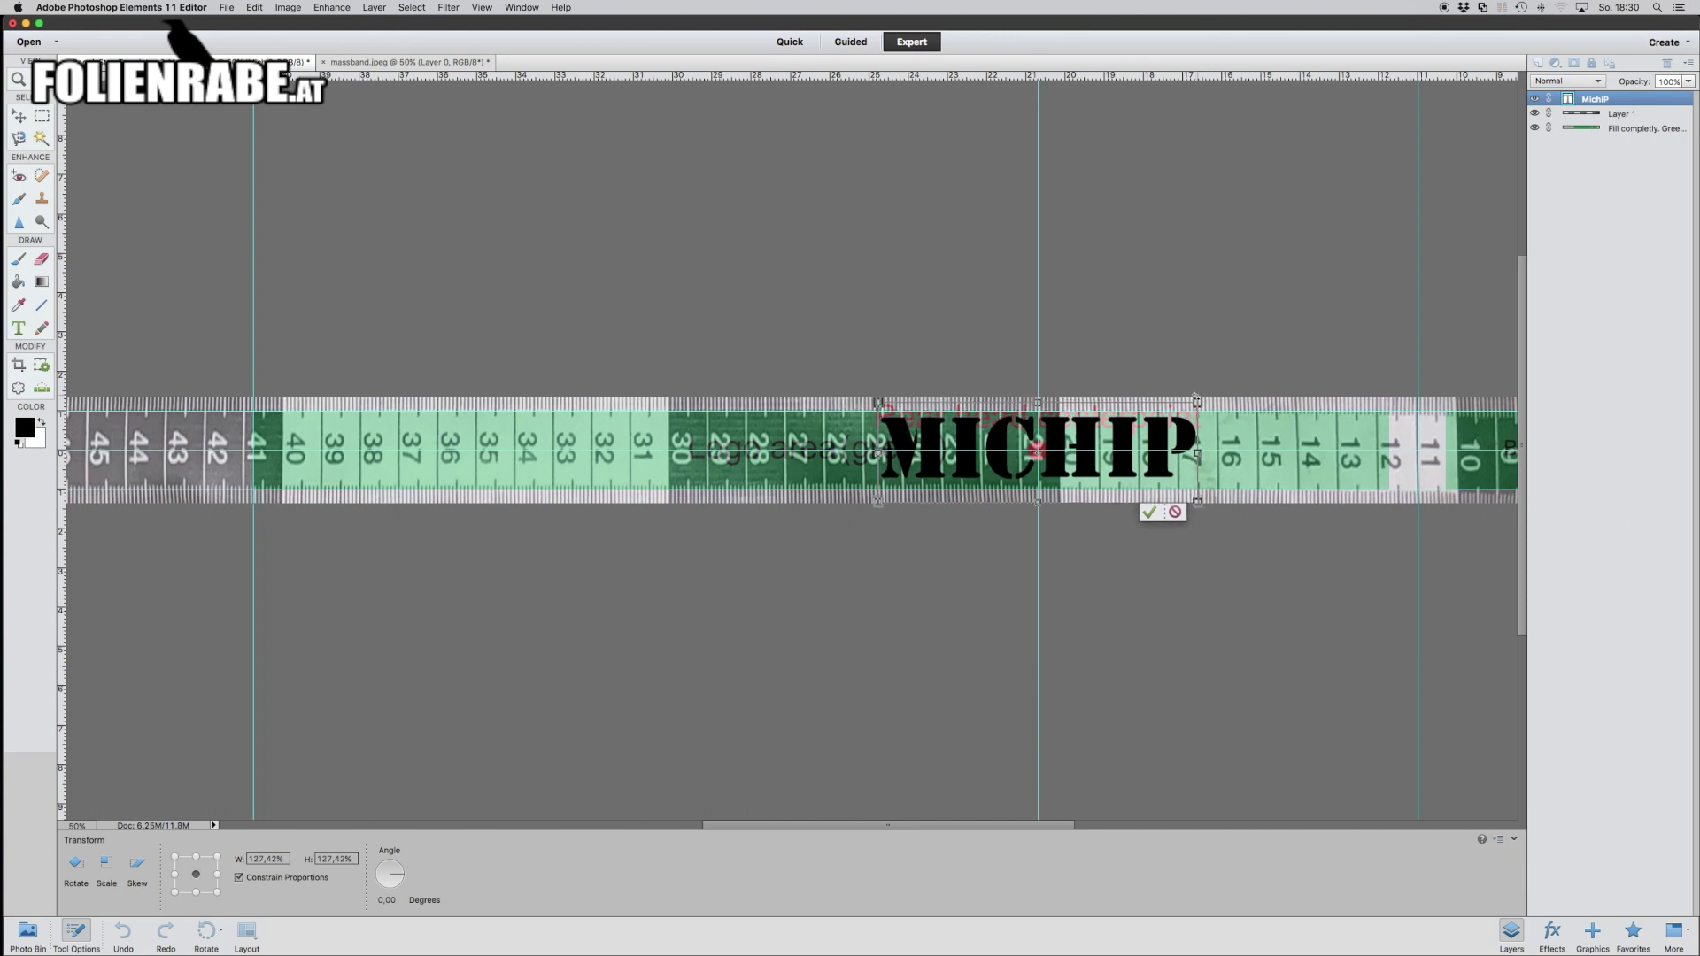
{"action": "key", "text": "Down"}
{"action": "key", "text": "Up"}
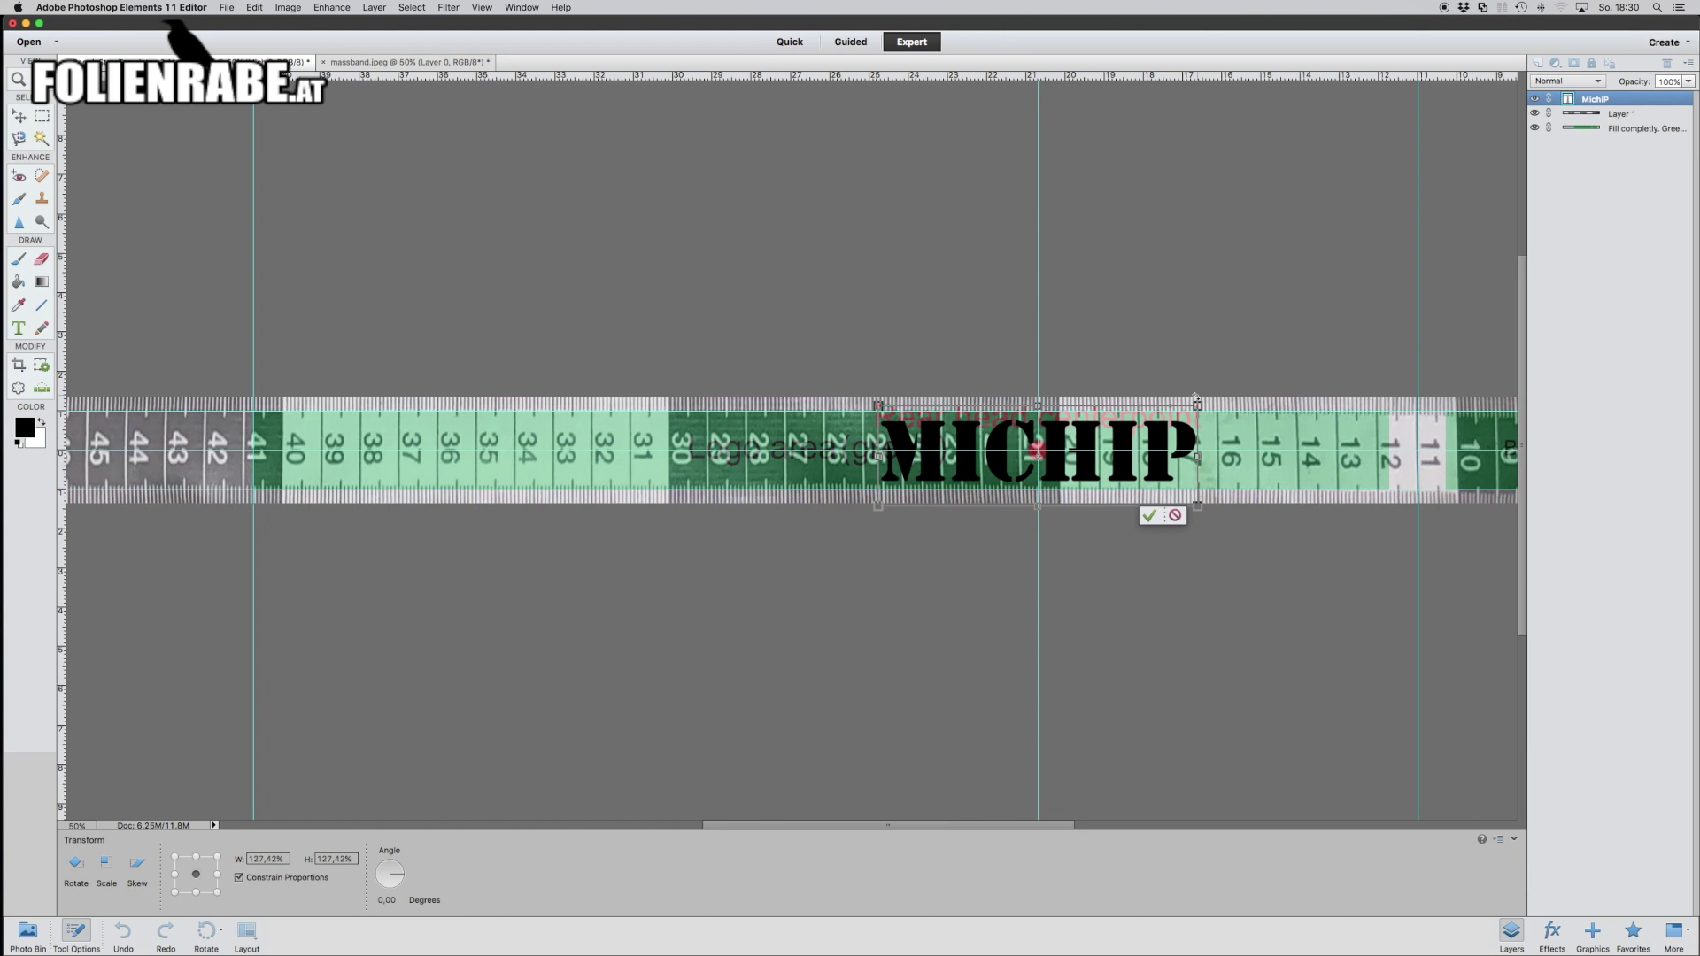
{"action": "left_click", "coordinate": [1148, 515]}
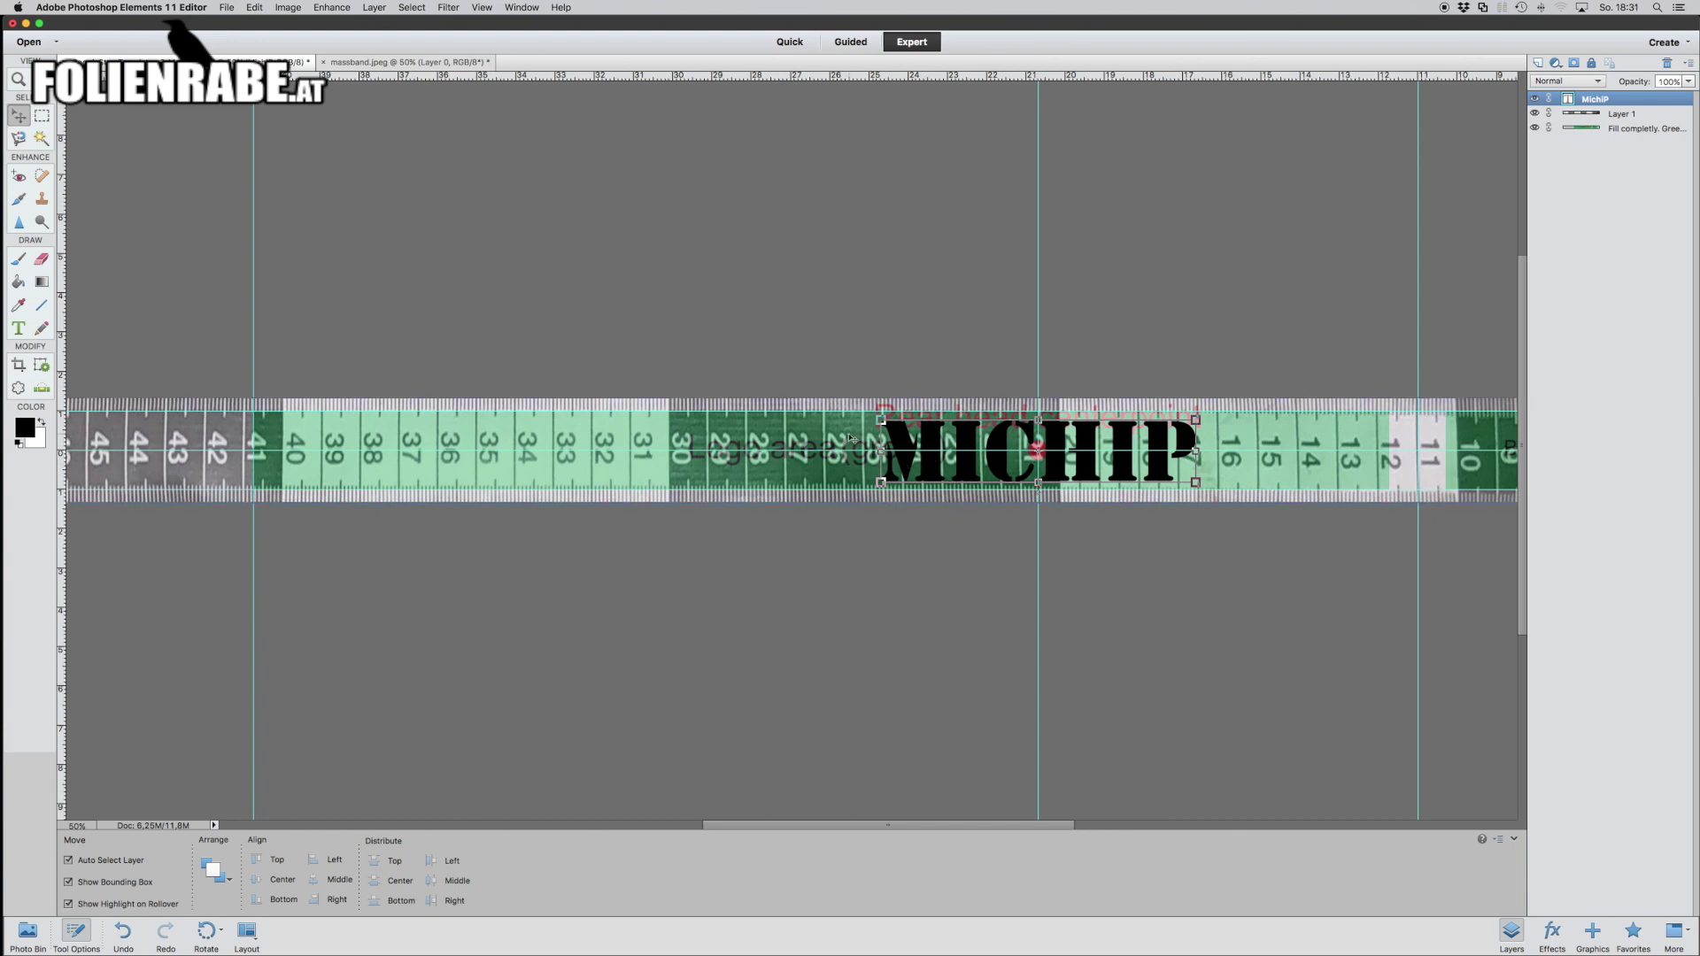
- Set Layer 1's opacity to 70%
{"action": "left_click", "coordinate": [1612, 114]}
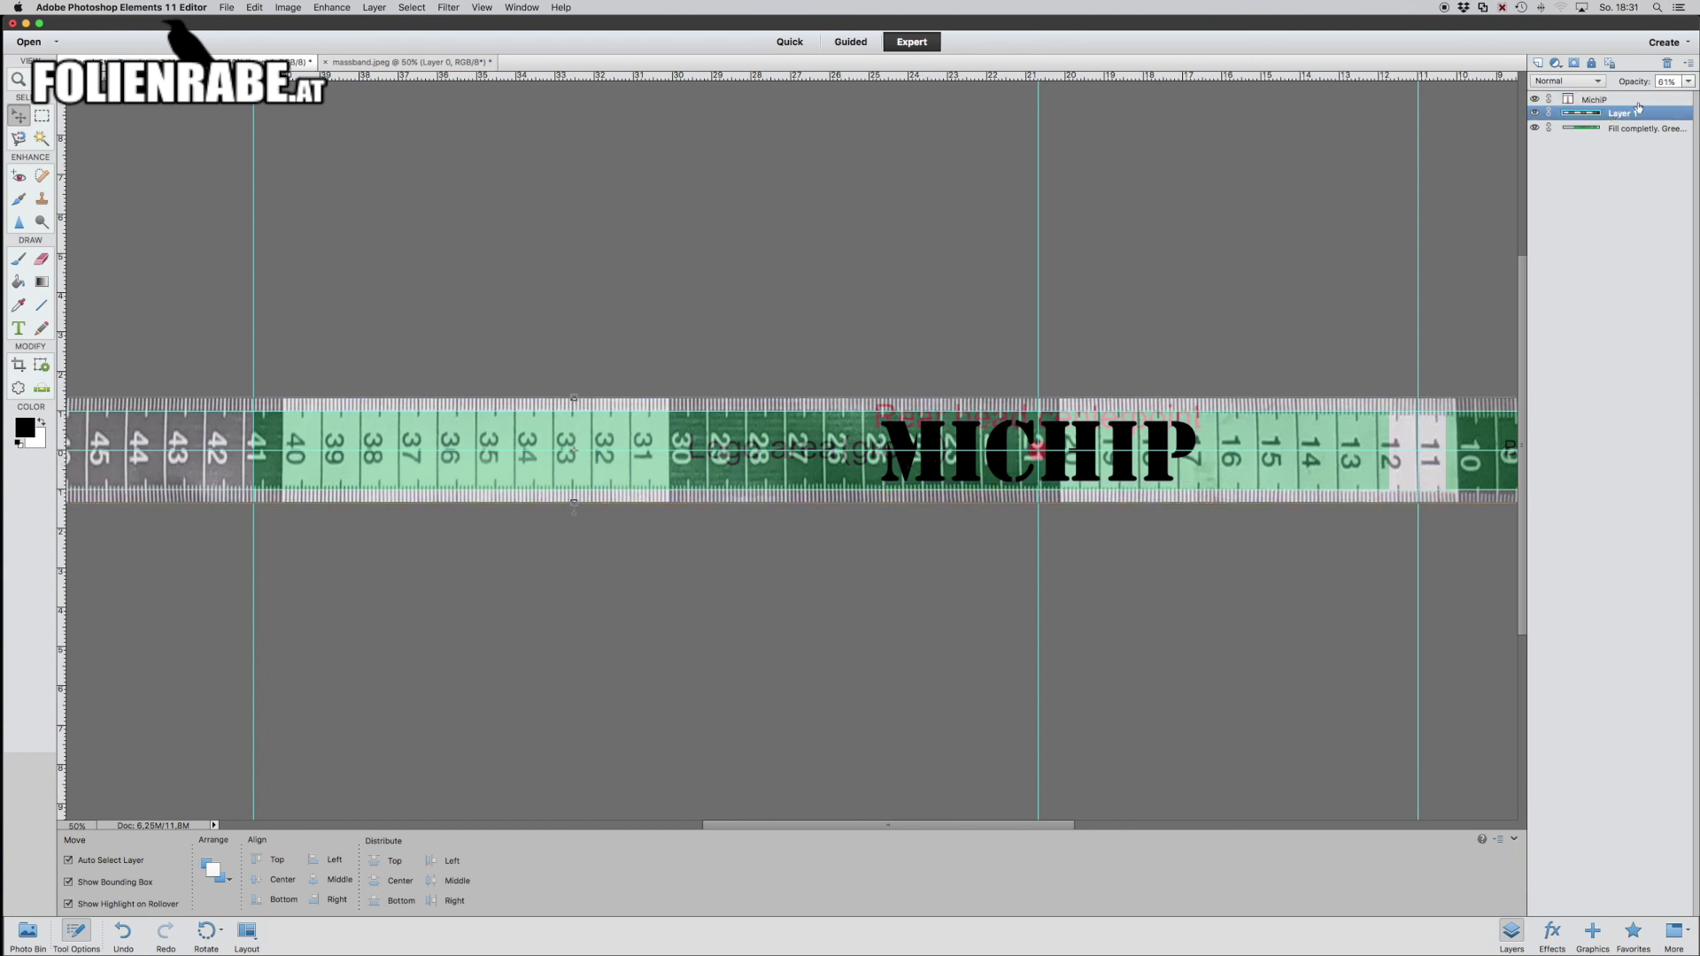
{"action": "left_click_drag", "start_coordinate": [1688, 81], "coordinate": [1687, 96]}
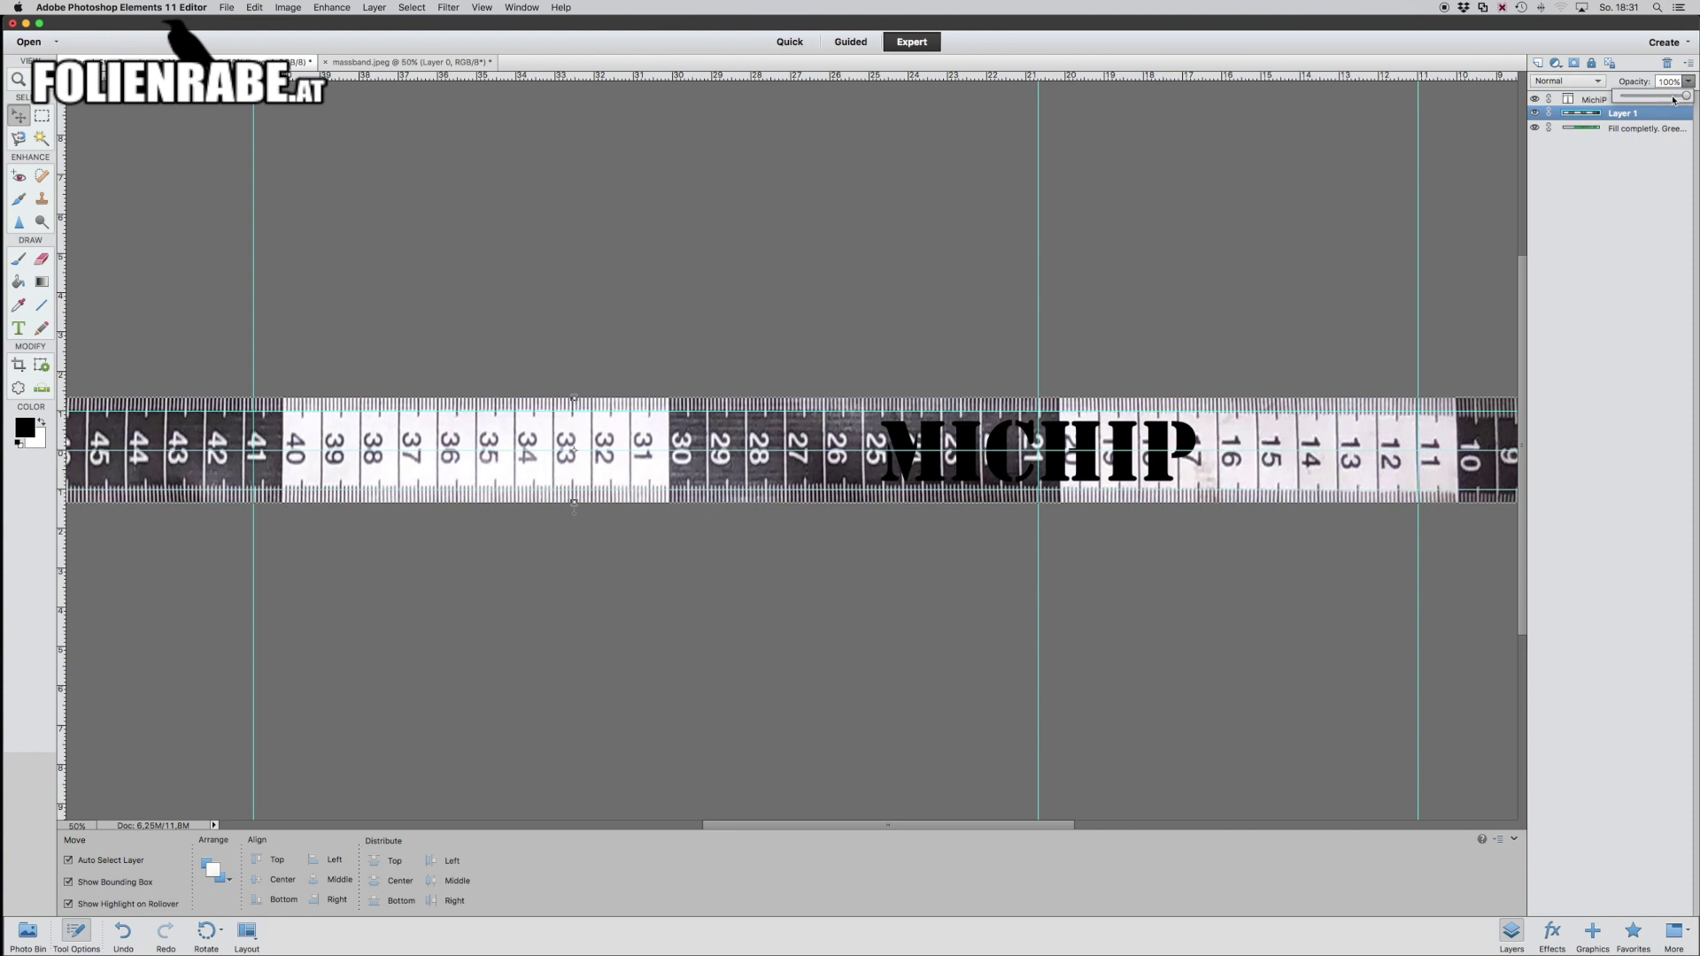
{"action": "left_click_drag", "start_coordinate": [1685, 95], "coordinate": [1667, 99]}
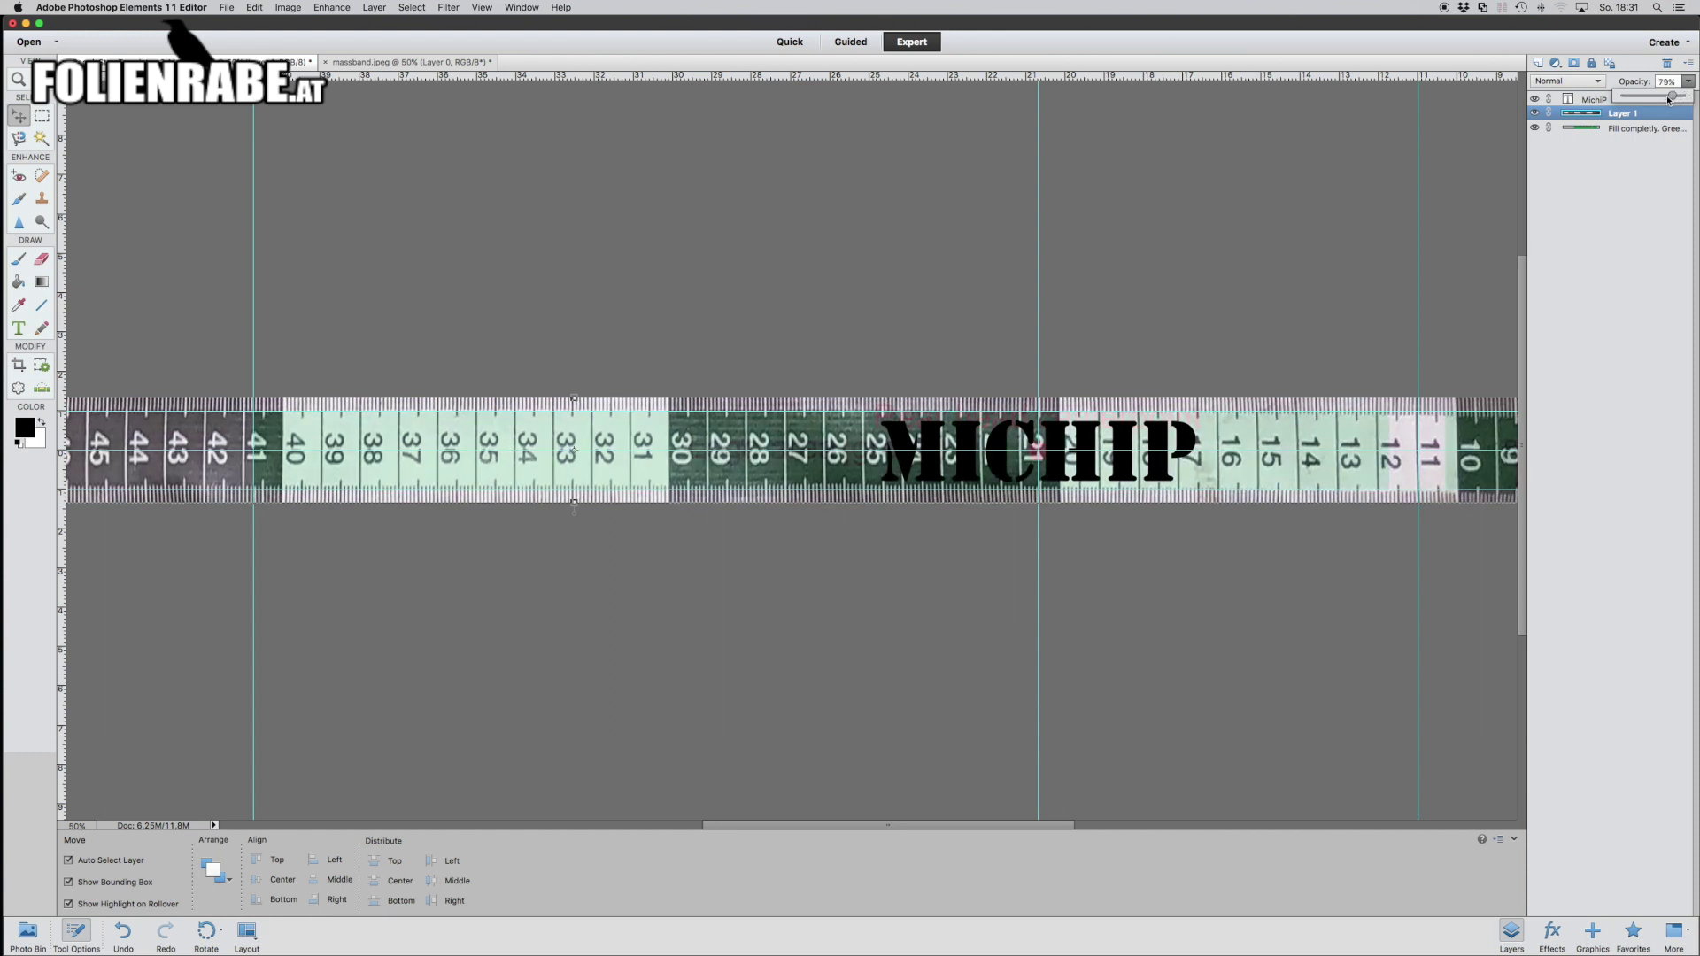
- Apply the third Drop Shadows style from Effects to the MICHIP text
{"action": "left_click", "coordinate": [1552, 939]}
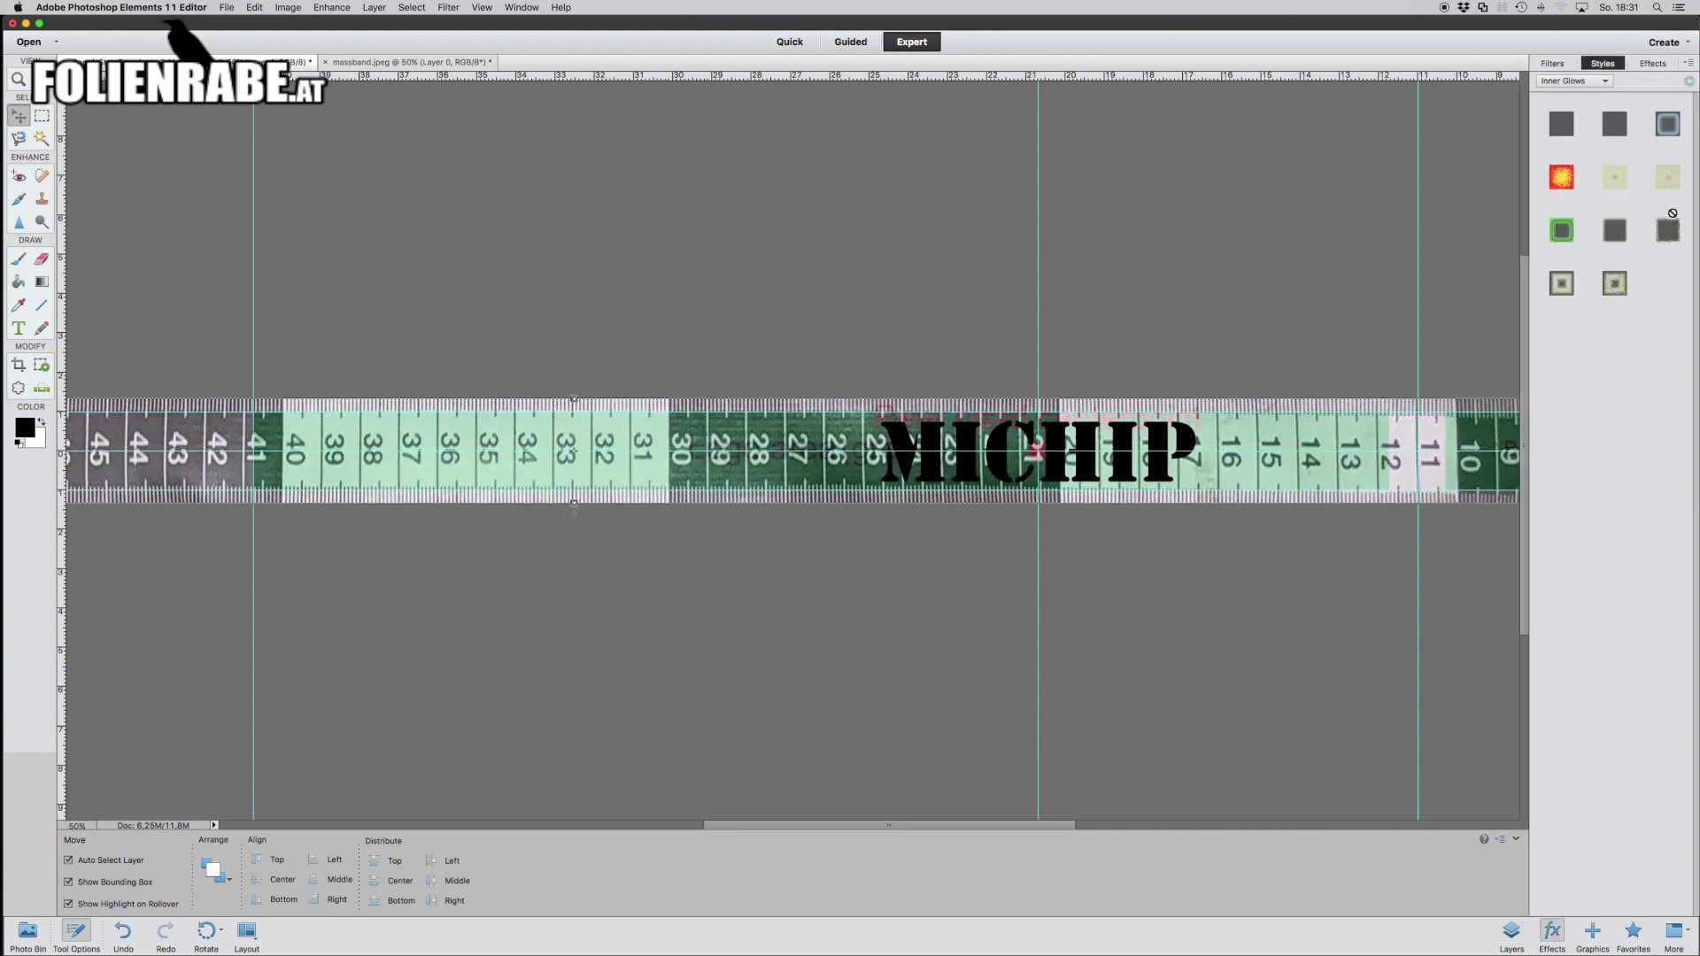
{"action": "left_click", "coordinate": [1589, 82]}
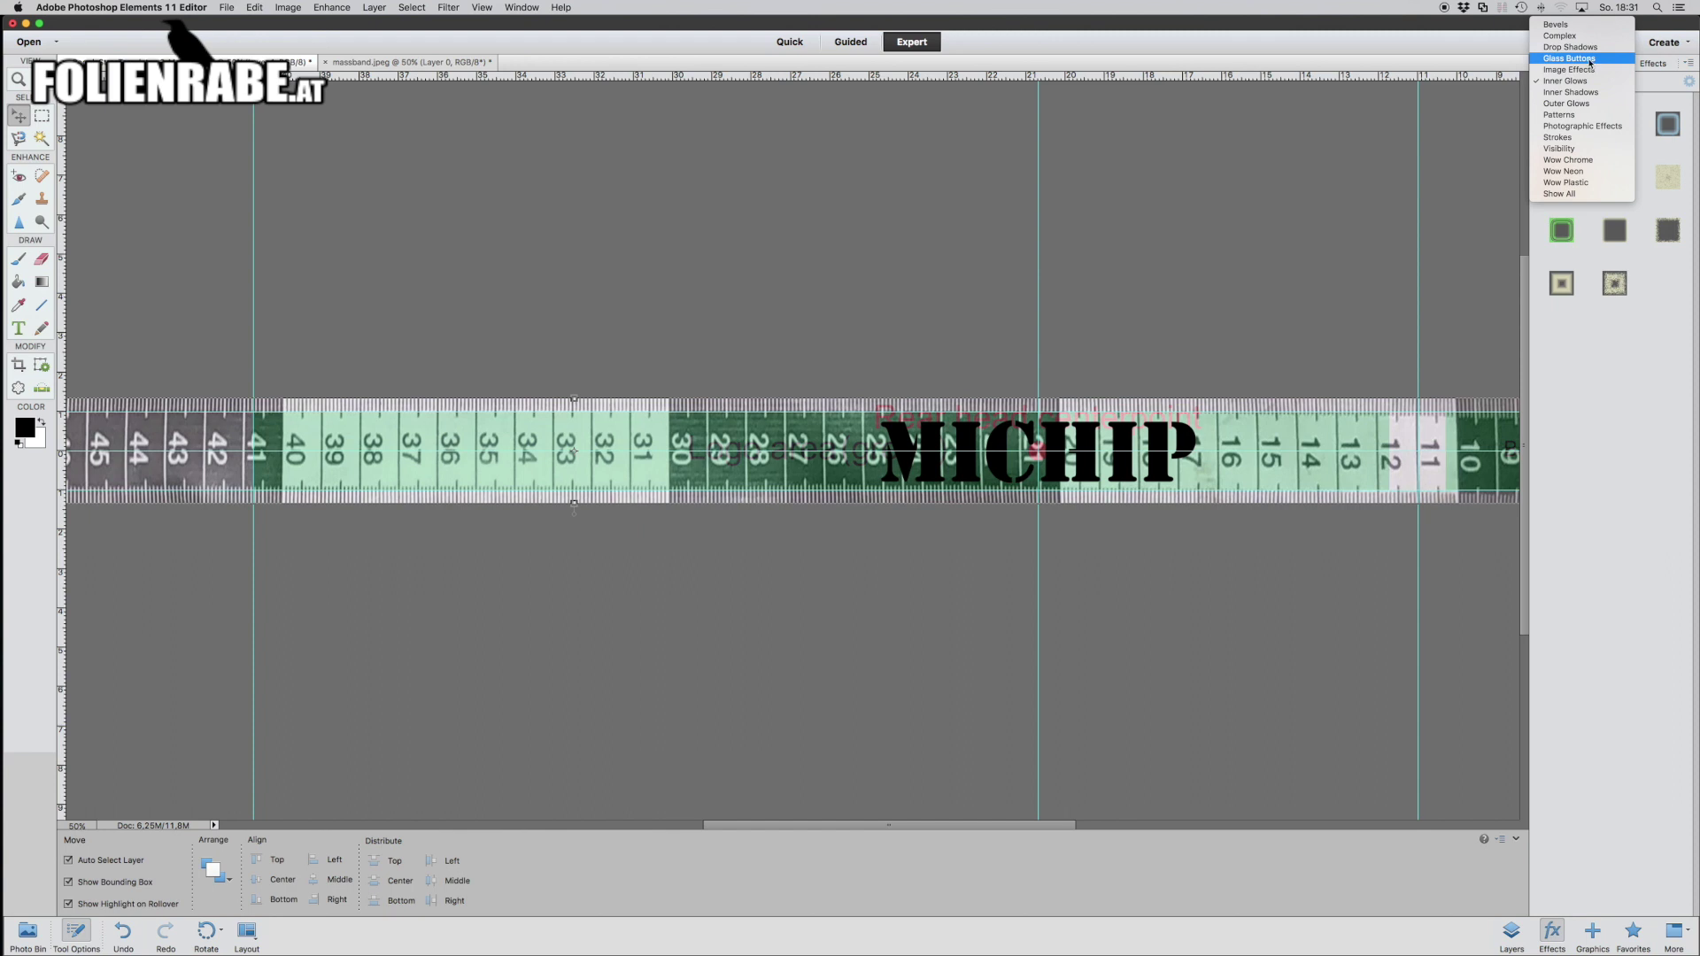
{"action": "left_click", "coordinate": [1580, 47]}
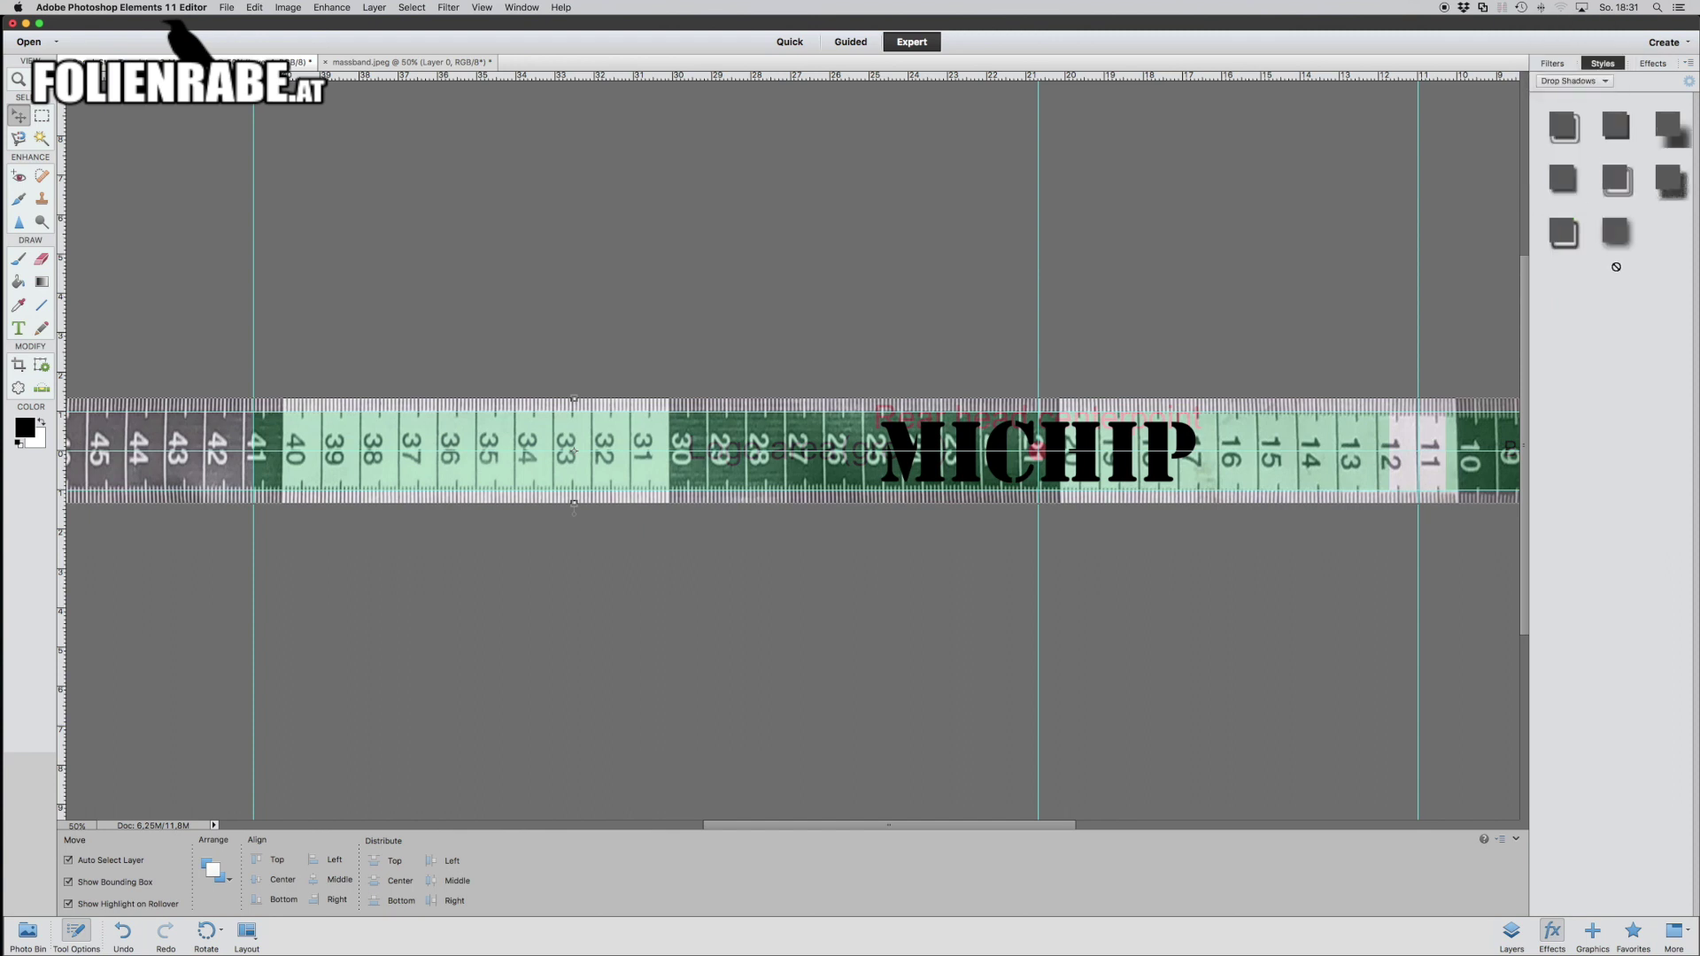
{"action": "left_click_drag", "start_coordinate": [1678, 129], "coordinate": [970, 441]}
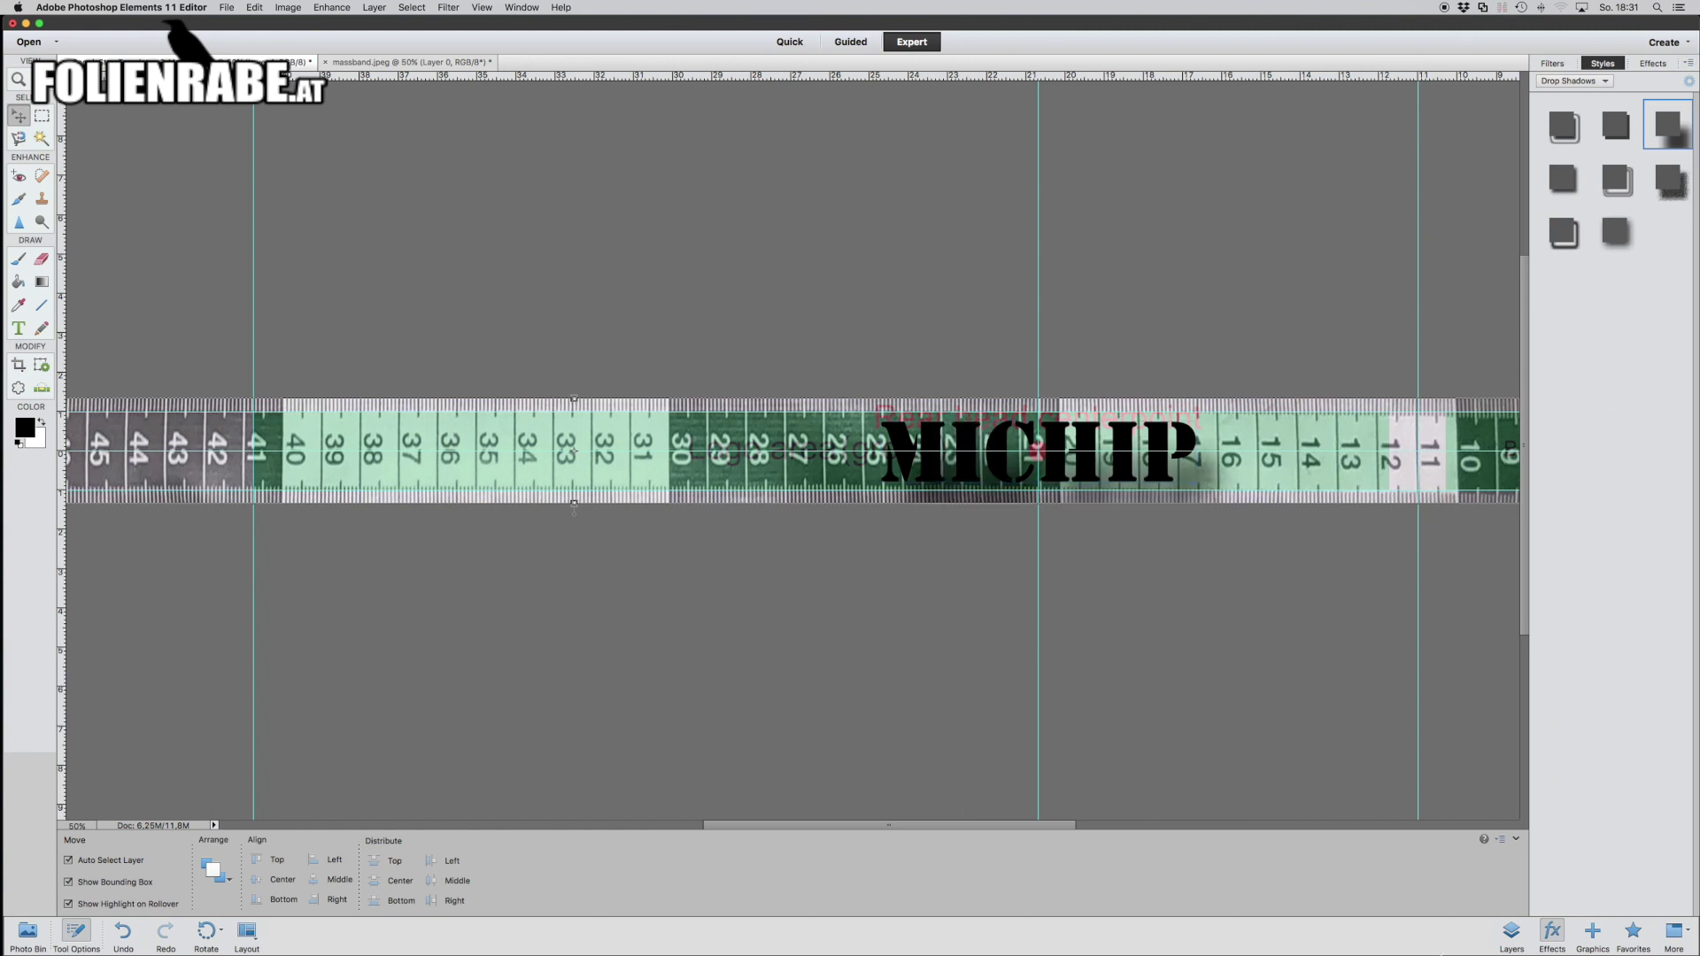
{"action": "left_click", "coordinate": [1510, 933]}
- In MICHIP's Style Settings, add a white 16 px stroke and apply it
{"action": "double_click", "coordinate": [1678, 98]}
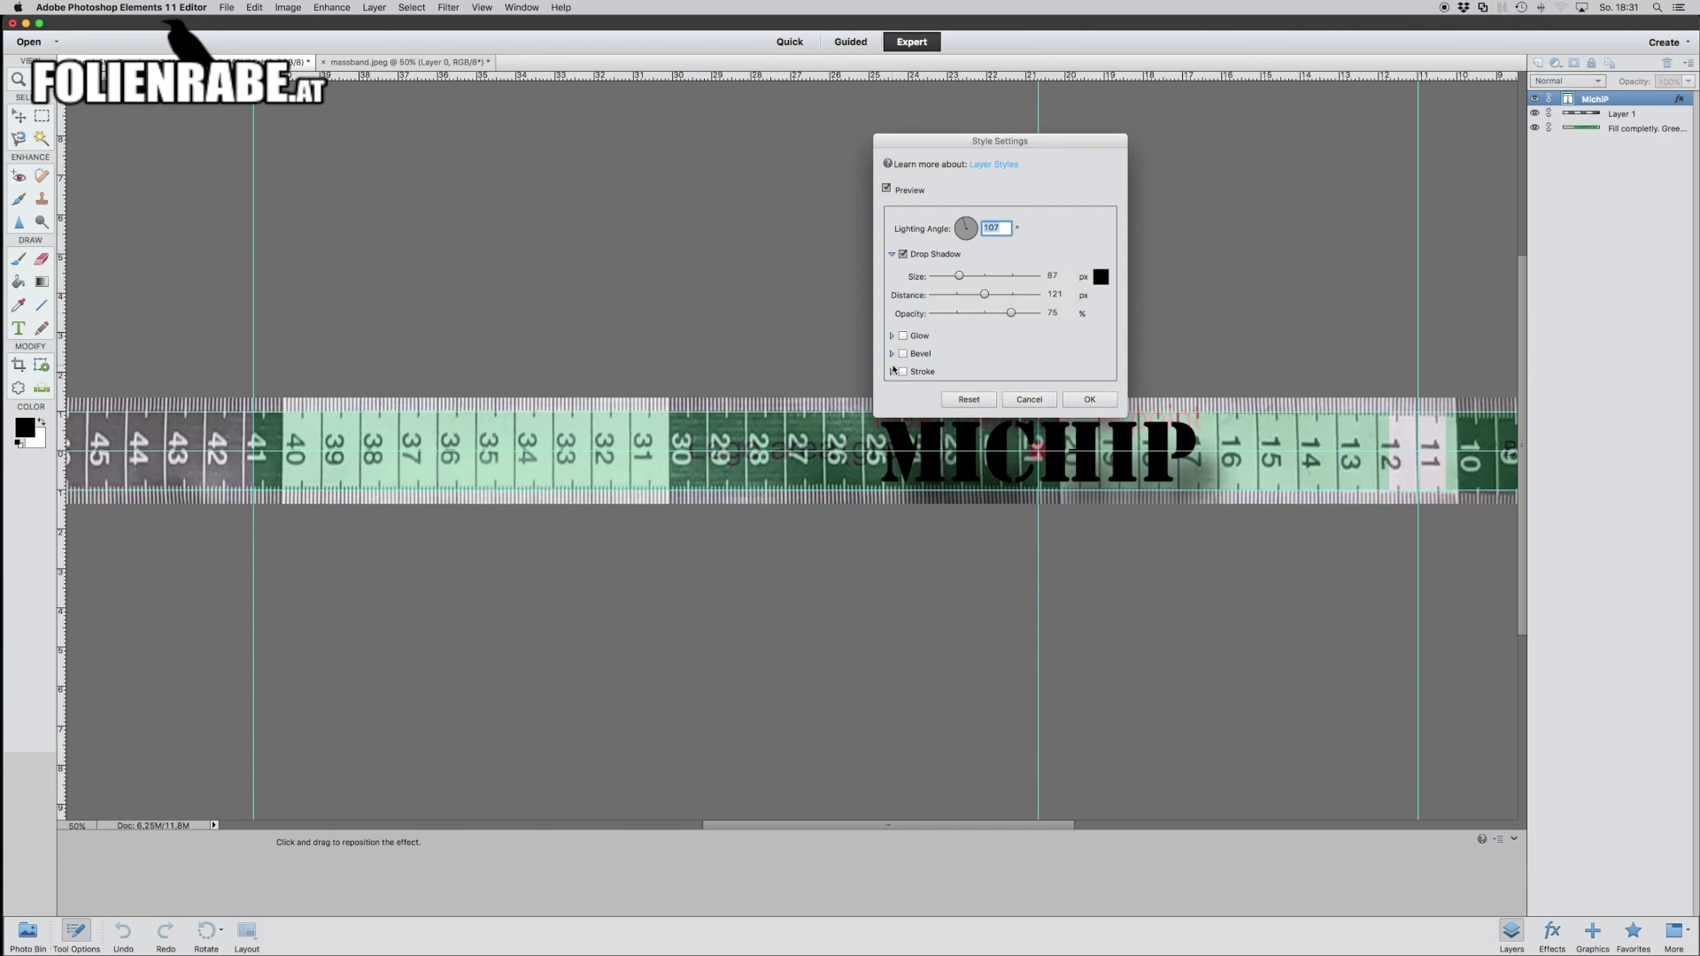
{"action": "left_click", "coordinate": [893, 372]}
{"action": "left_click", "coordinate": [904, 373]}
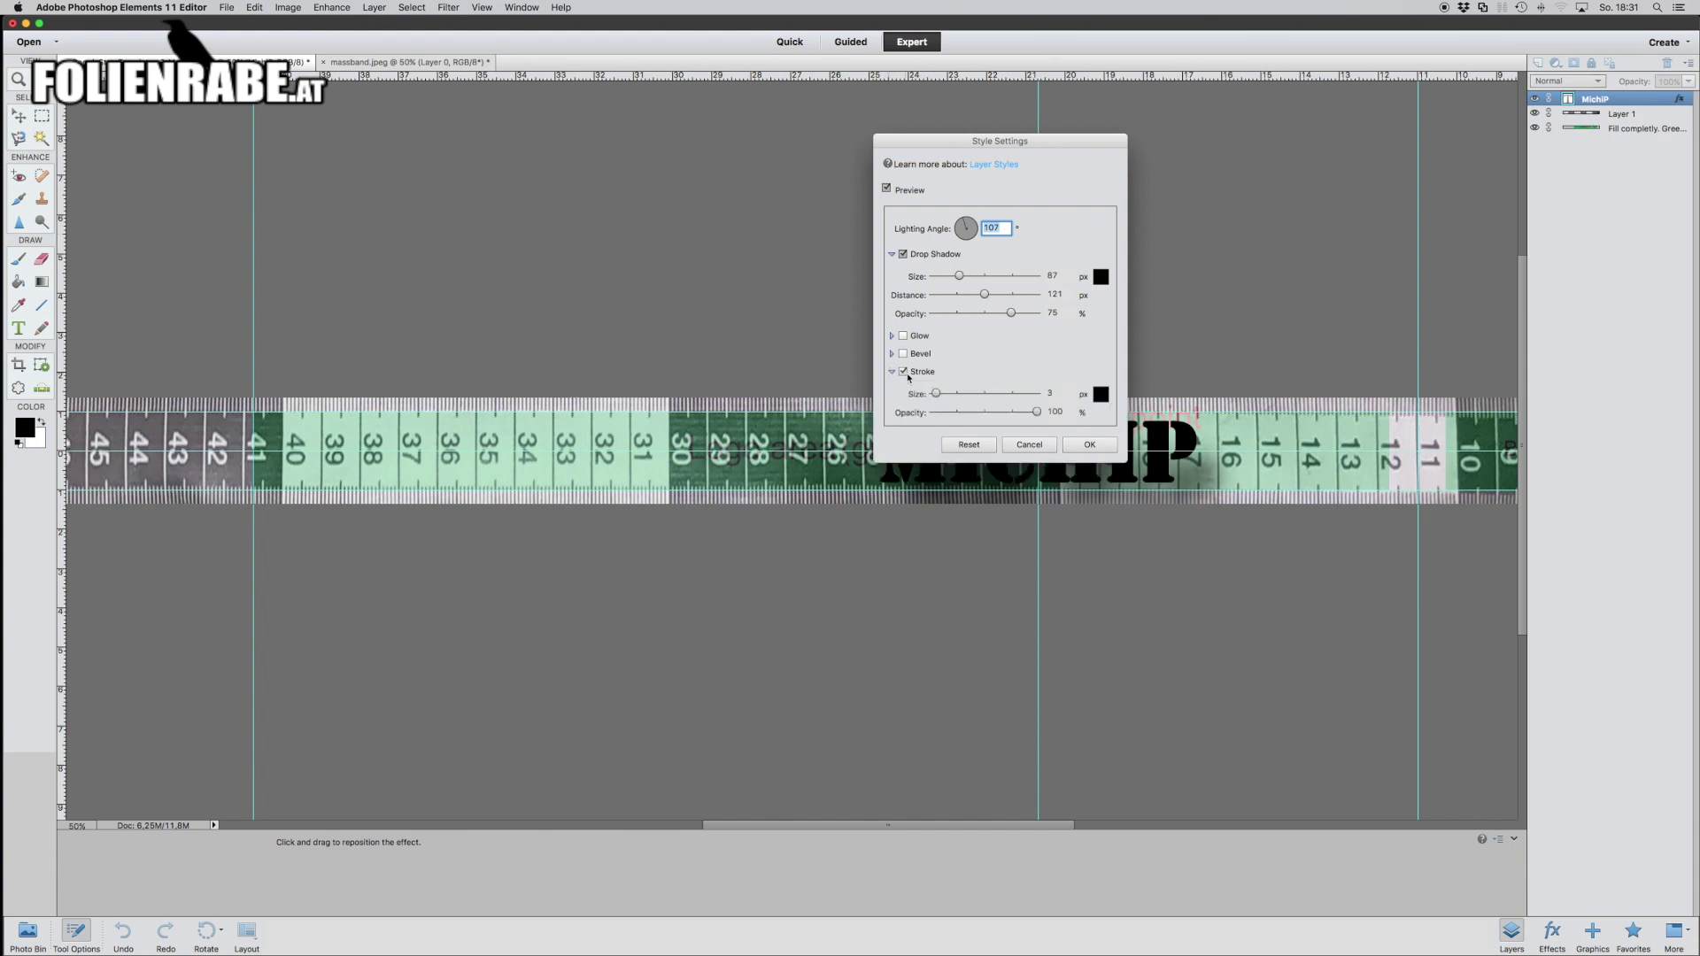
{"action": "left_click", "coordinate": [1101, 394]}
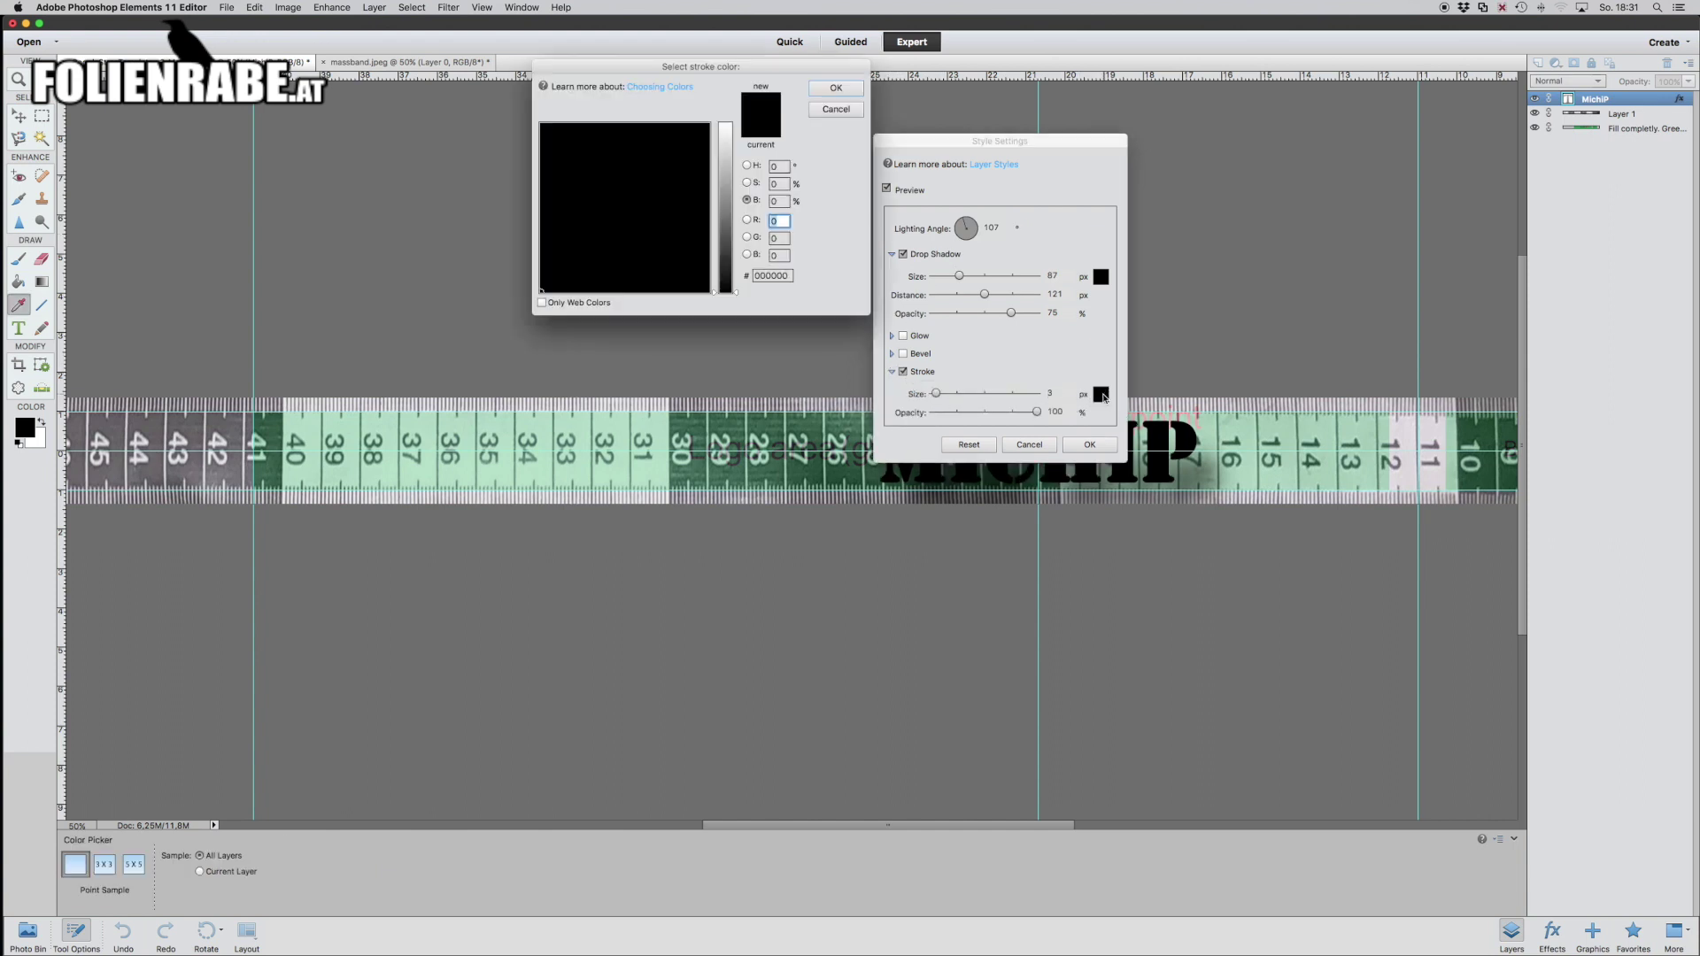
{"action": "left_click_drag", "start_coordinate": [726, 259], "coordinate": [726, 122]}
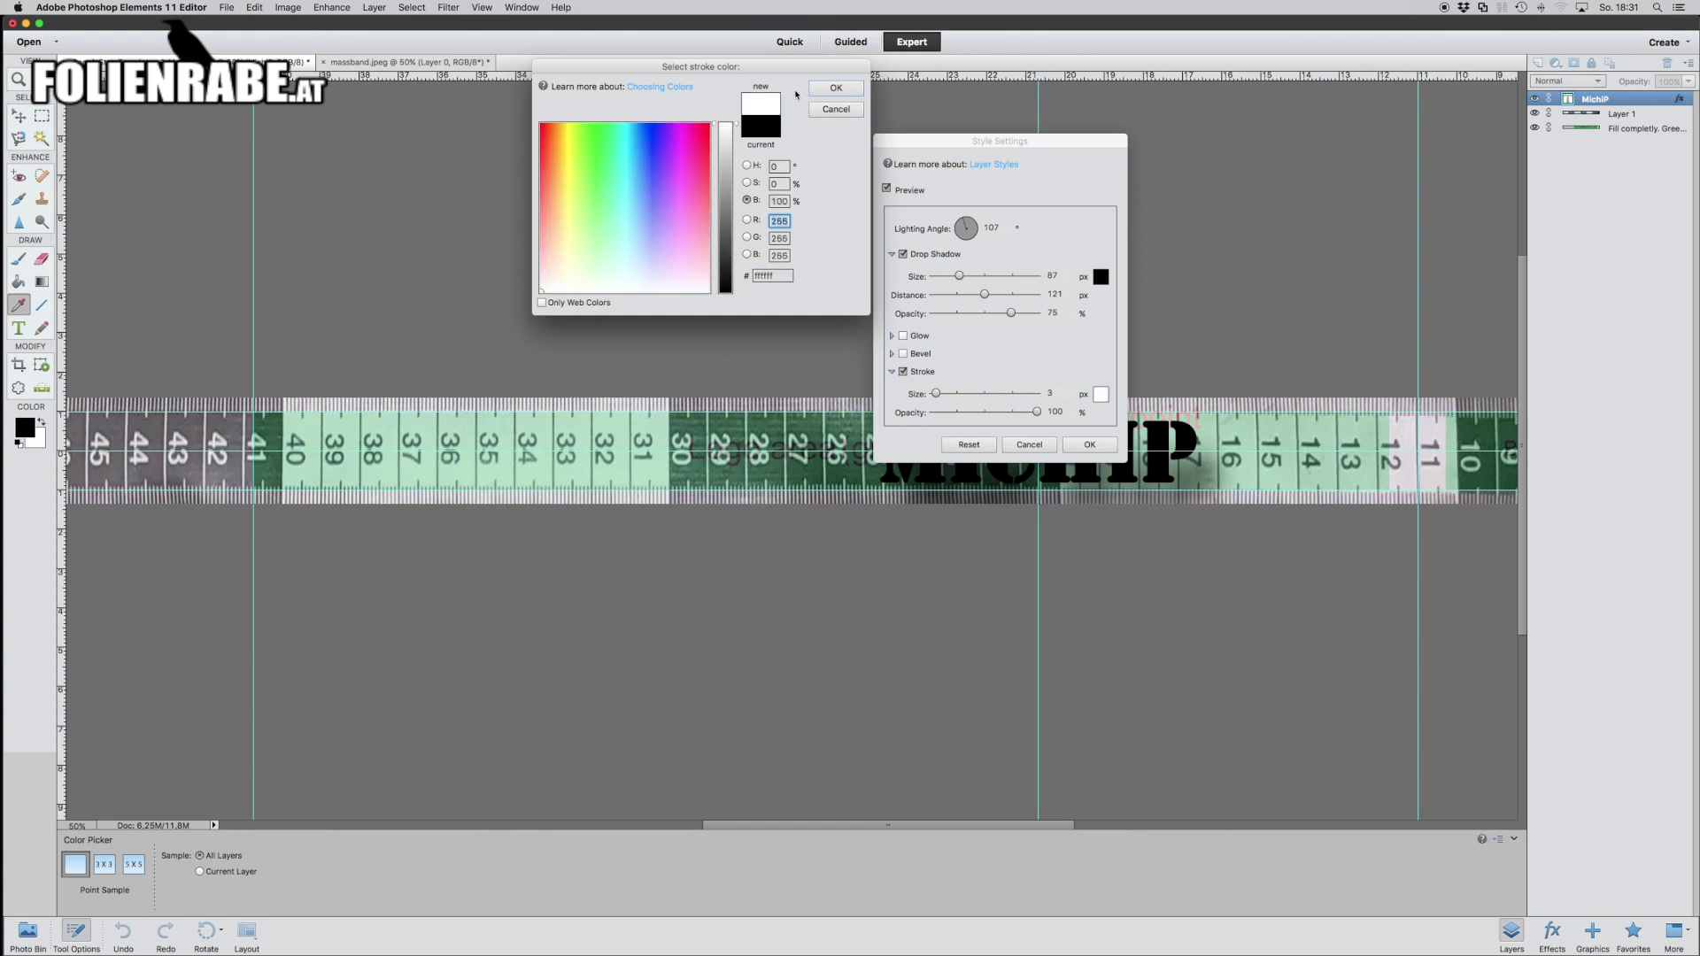
{"action": "left_click", "coordinate": [836, 88]}
{"action": "left_click_drag", "start_coordinate": [937, 394], "coordinate": [942, 394]}
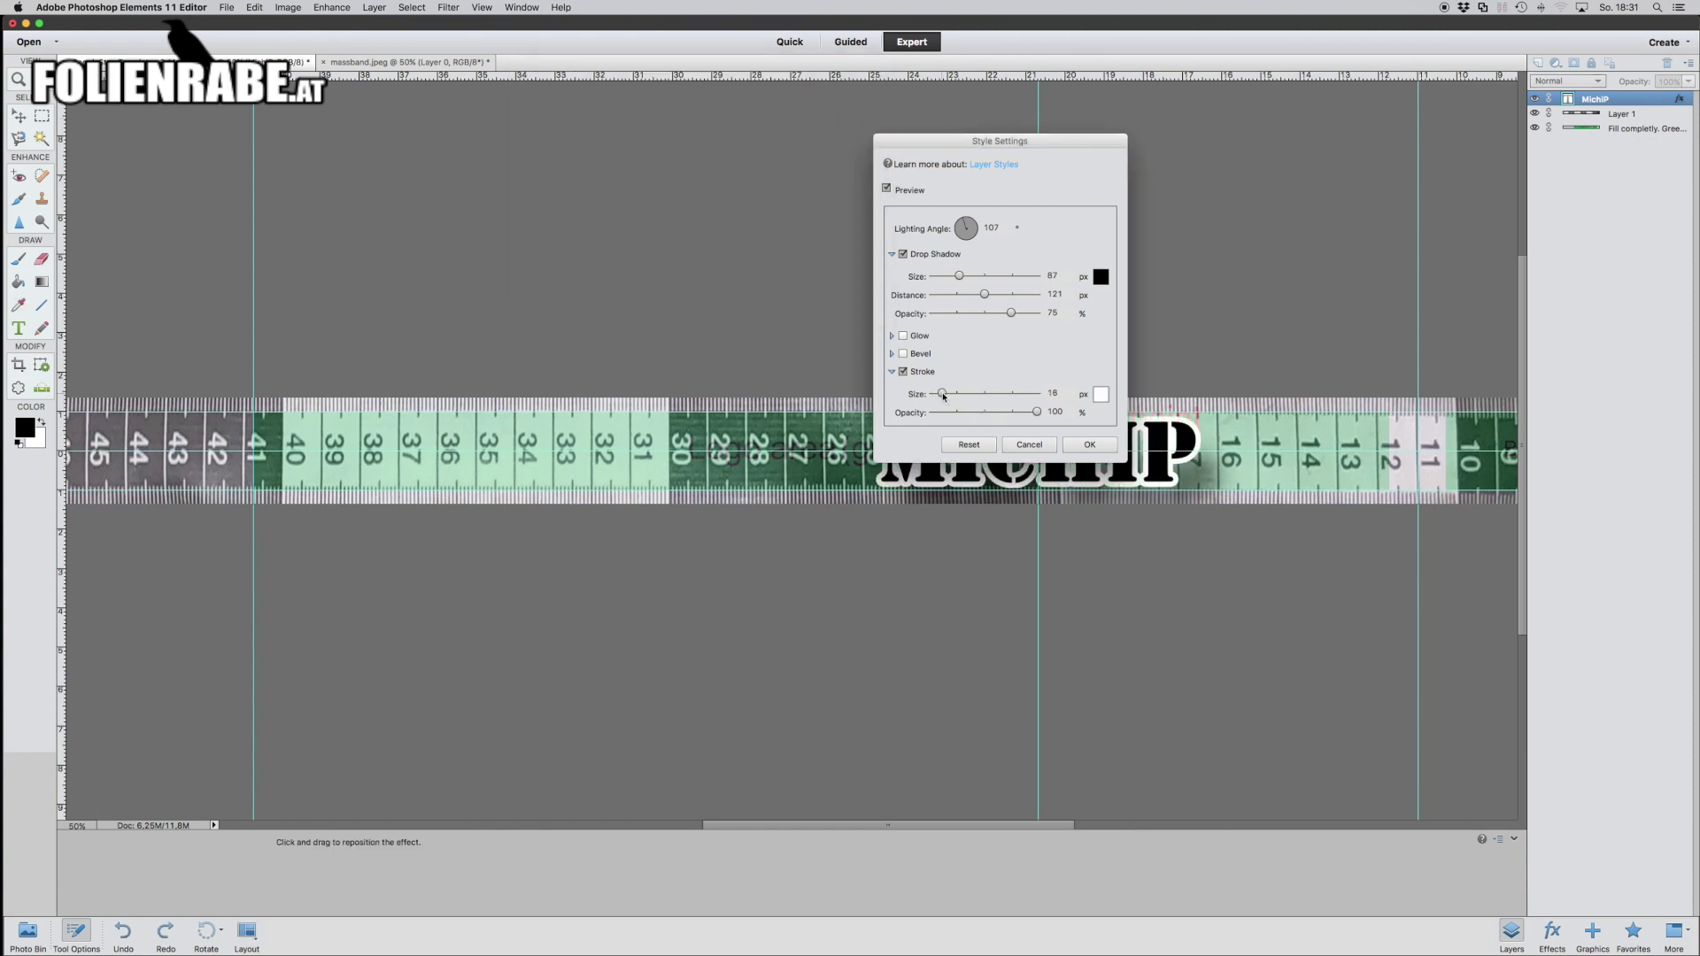
{"action": "left_click_drag", "start_coordinate": [965, 143], "coordinate": [1220, 61]}
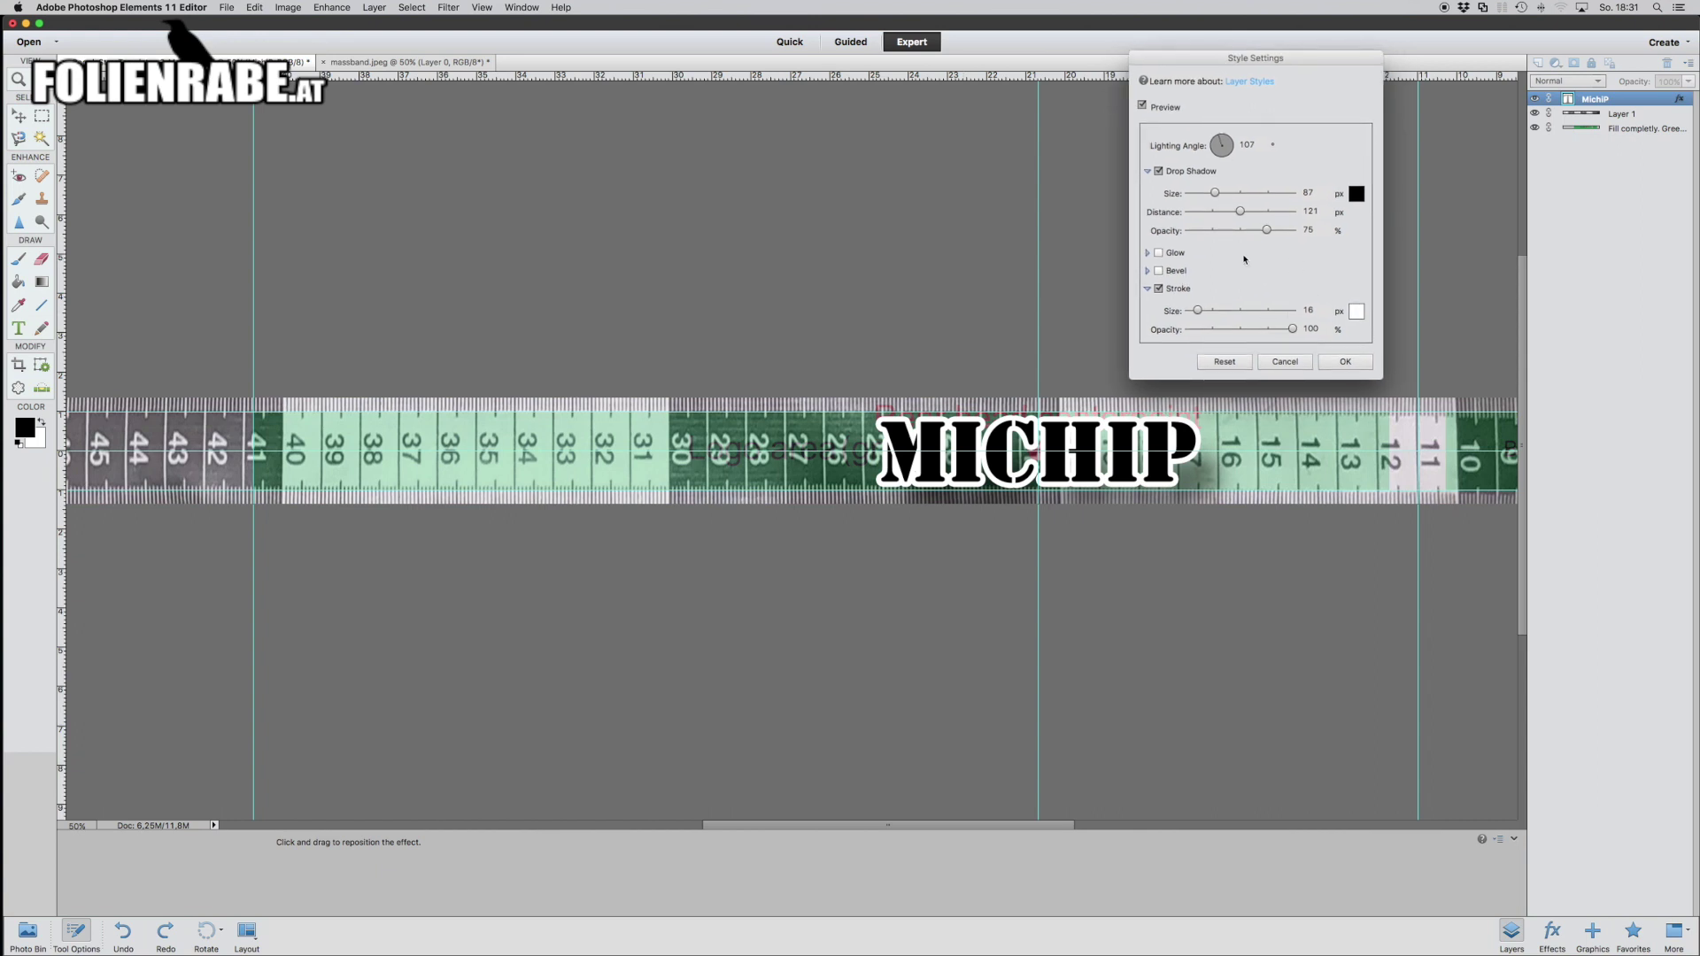
{"action": "mouse_move", "coordinate": [1289, 331]}
{"action": "left_mouse_down"}
{"action": "mouse_move", "coordinate": [1248, 333]}
{"action": "mouse_move", "coordinate": [1294, 330]}
{"action": "left_mouse_up"}
{"action": "left_click", "coordinate": [1344, 362]}
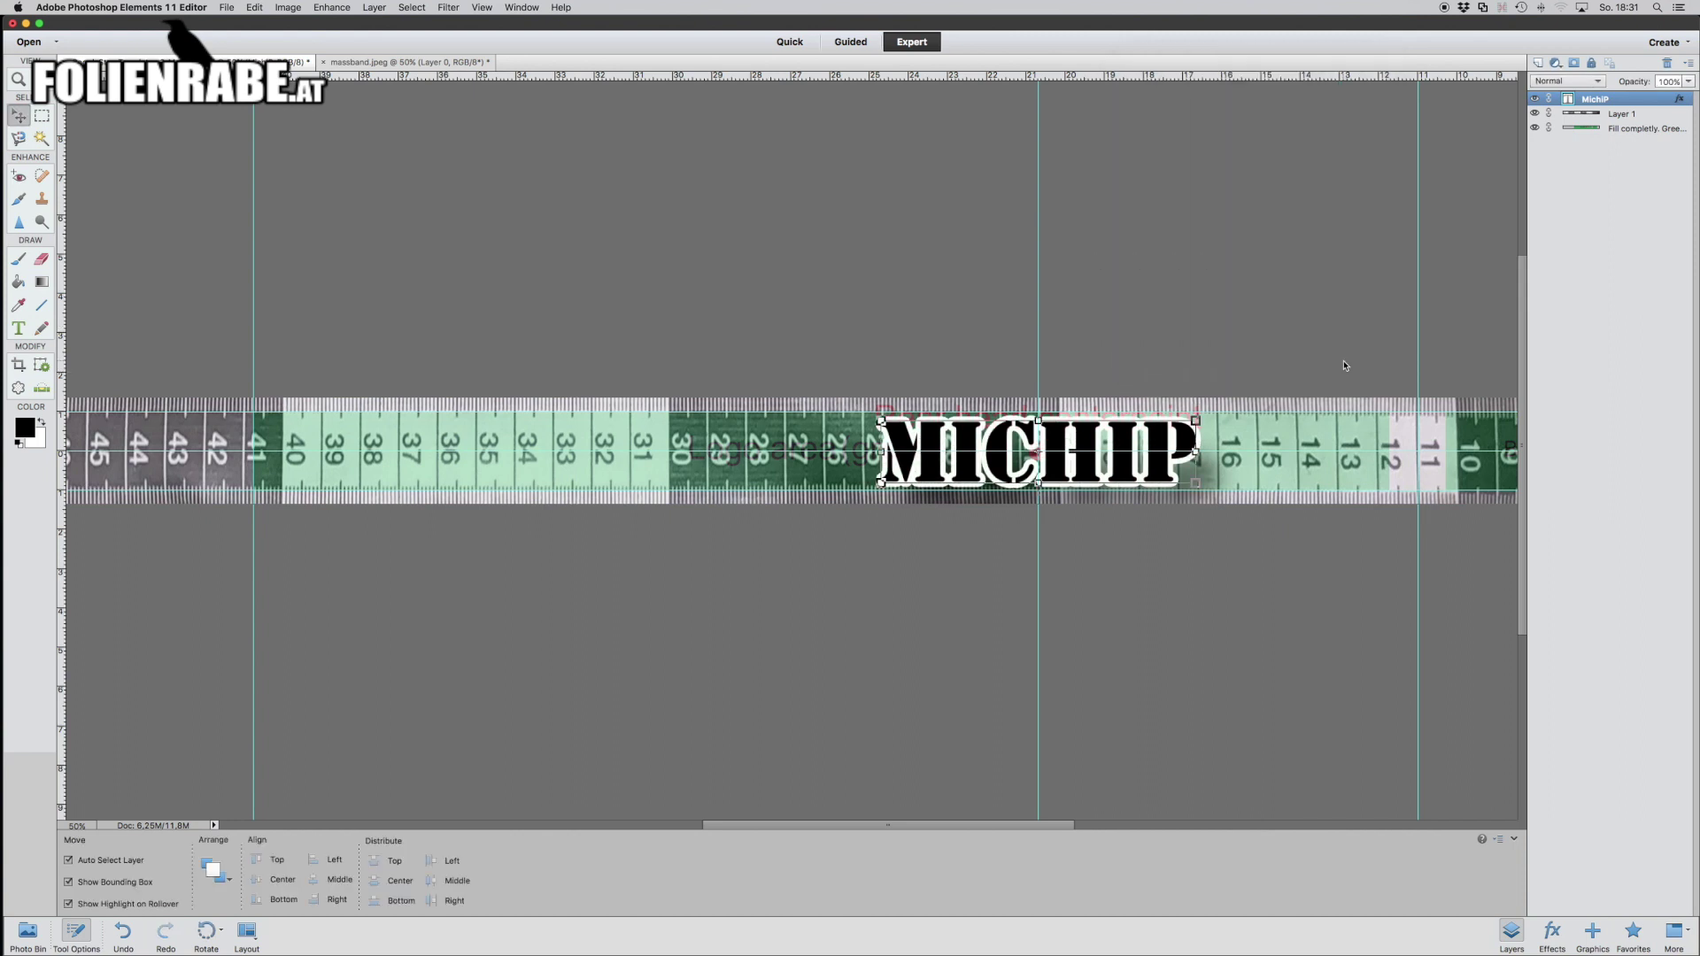
- Set Layer 1's opacity back to 100%
{"action": "left_click", "coordinate": [1372, 577]}
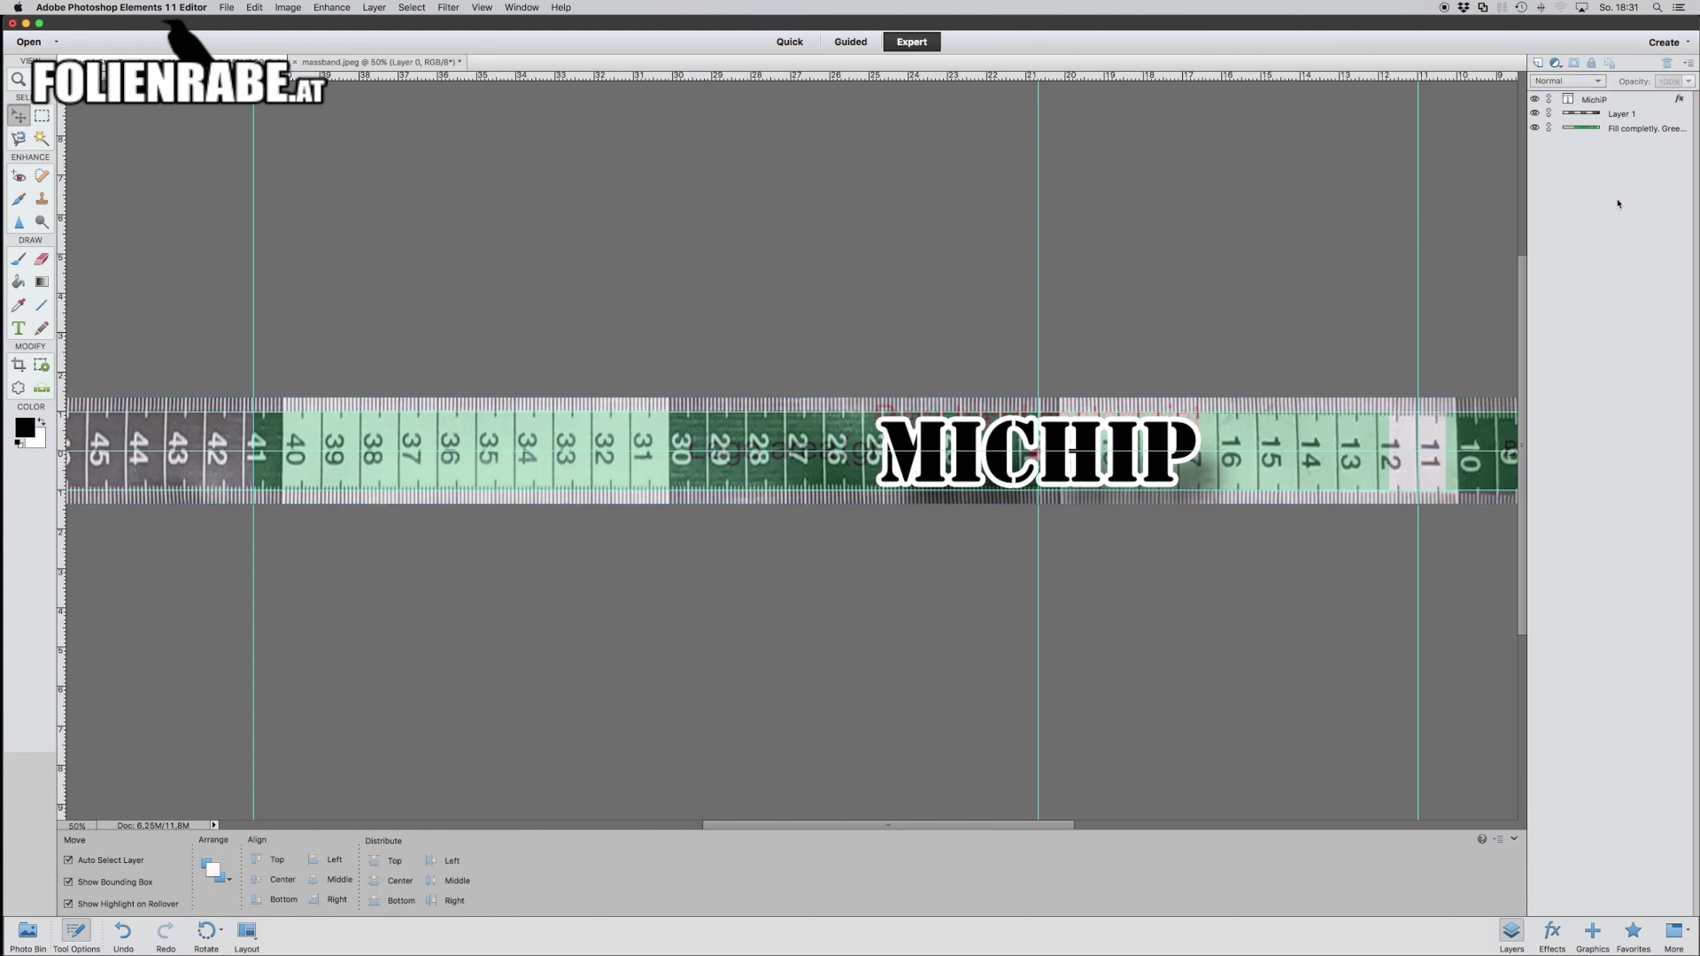
{"action": "left_click", "coordinate": [1639, 114]}
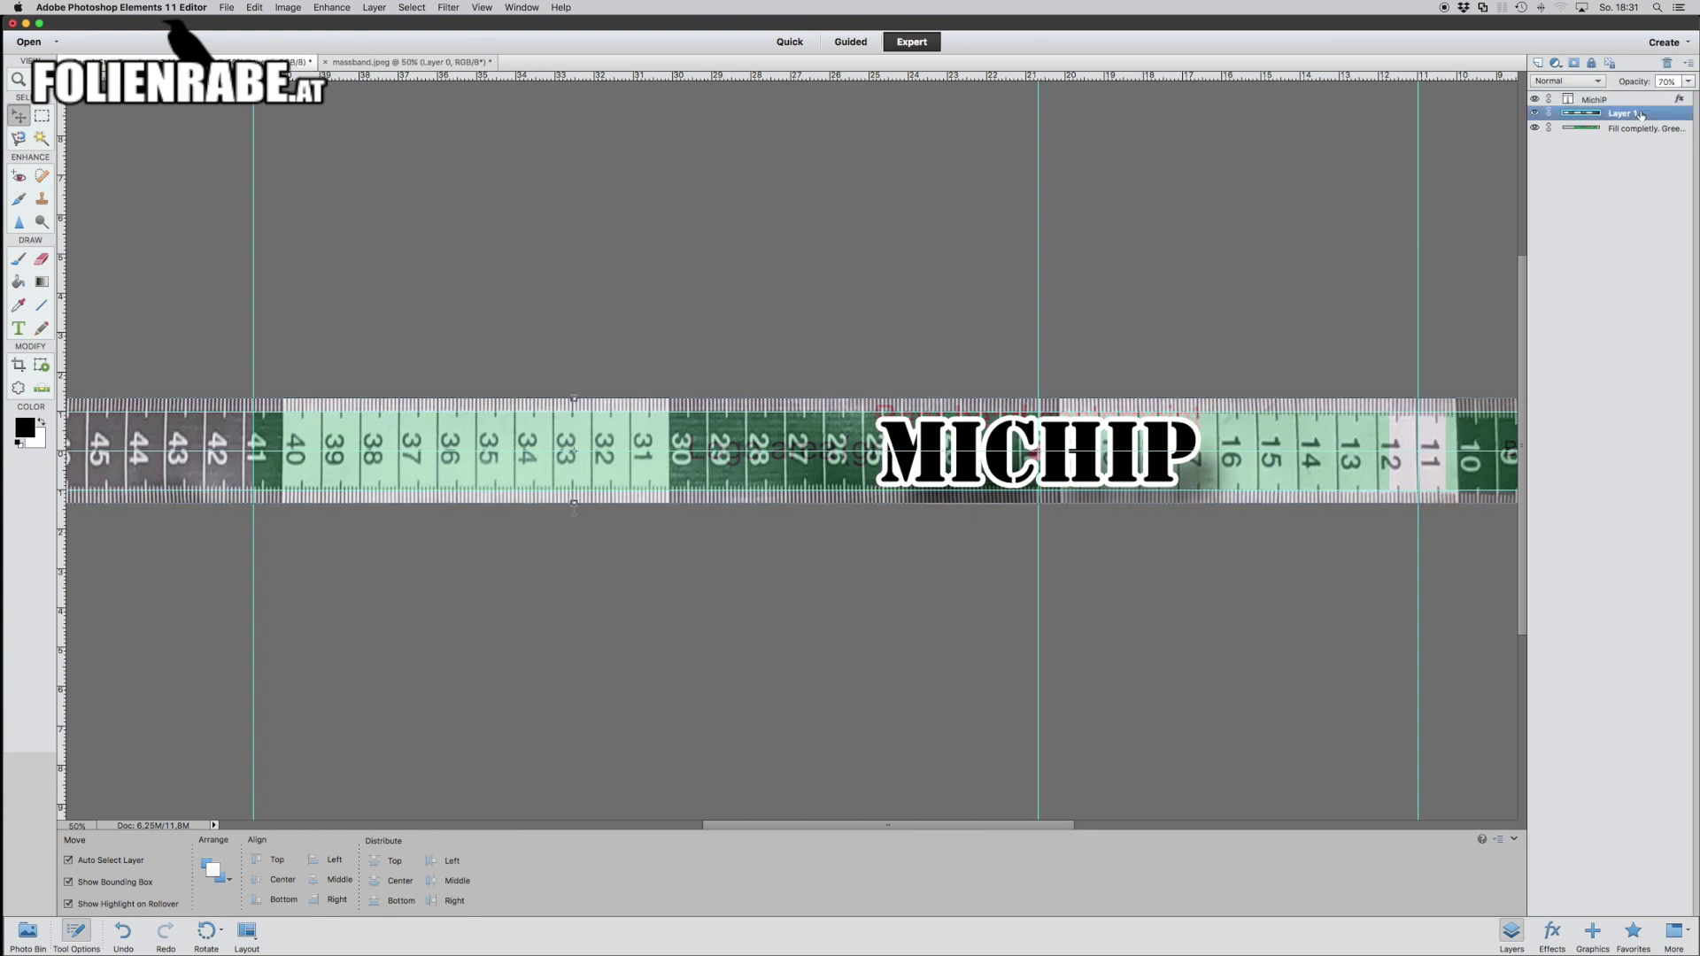
{"action": "left_click", "coordinate": [1688, 81]}
{"action": "left_click_drag", "start_coordinate": [1669, 96], "coordinate": [1687, 95]}
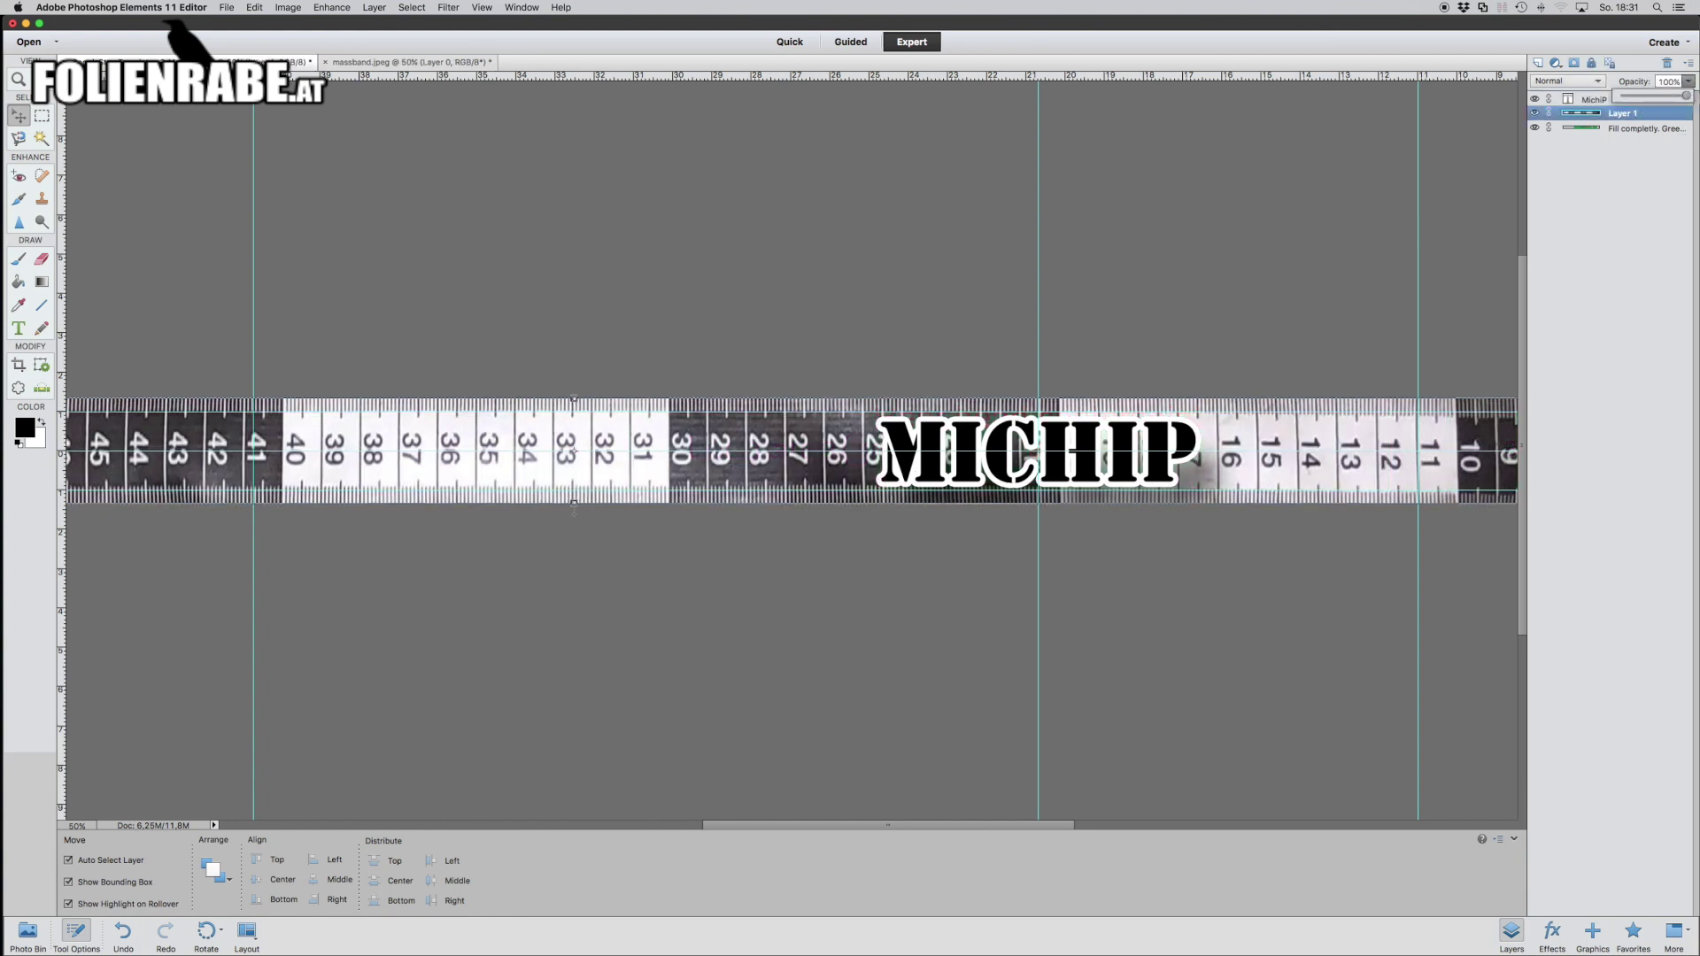
{"action": "left_click", "coordinate": [1195, 265]}
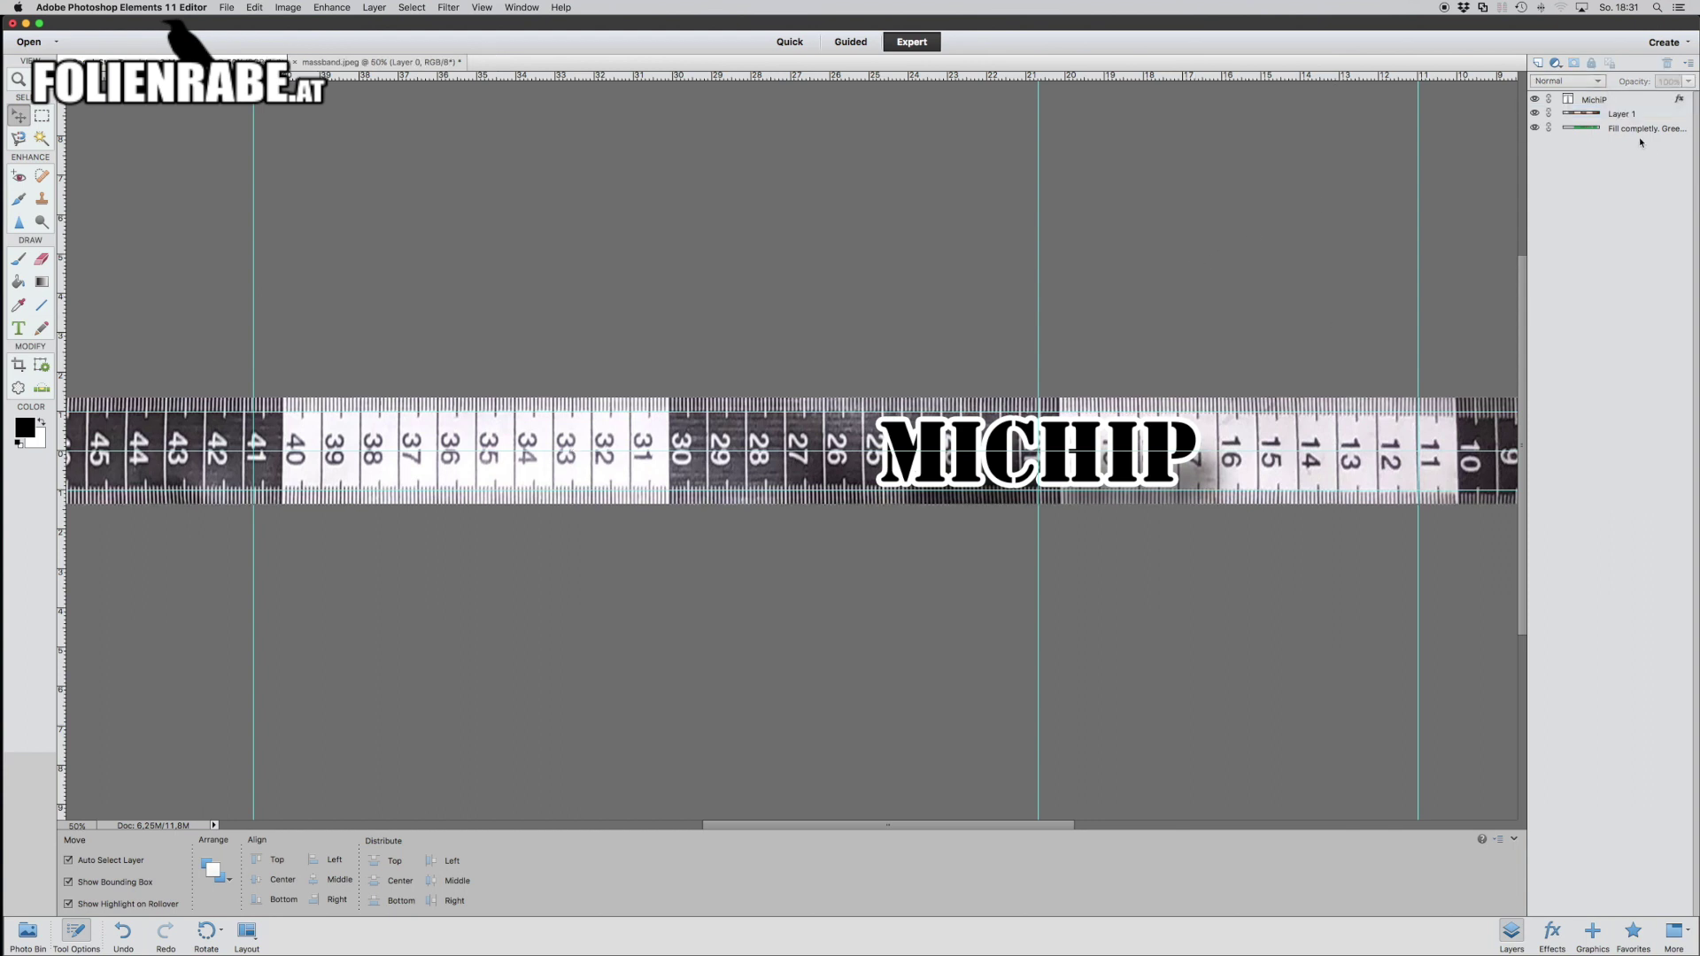
- Confirm MICHIP's drop shadow (size 87, distance 121, opacity 75) and white 16 px stroke
{"action": "double_click", "coordinate": [1678, 102]}
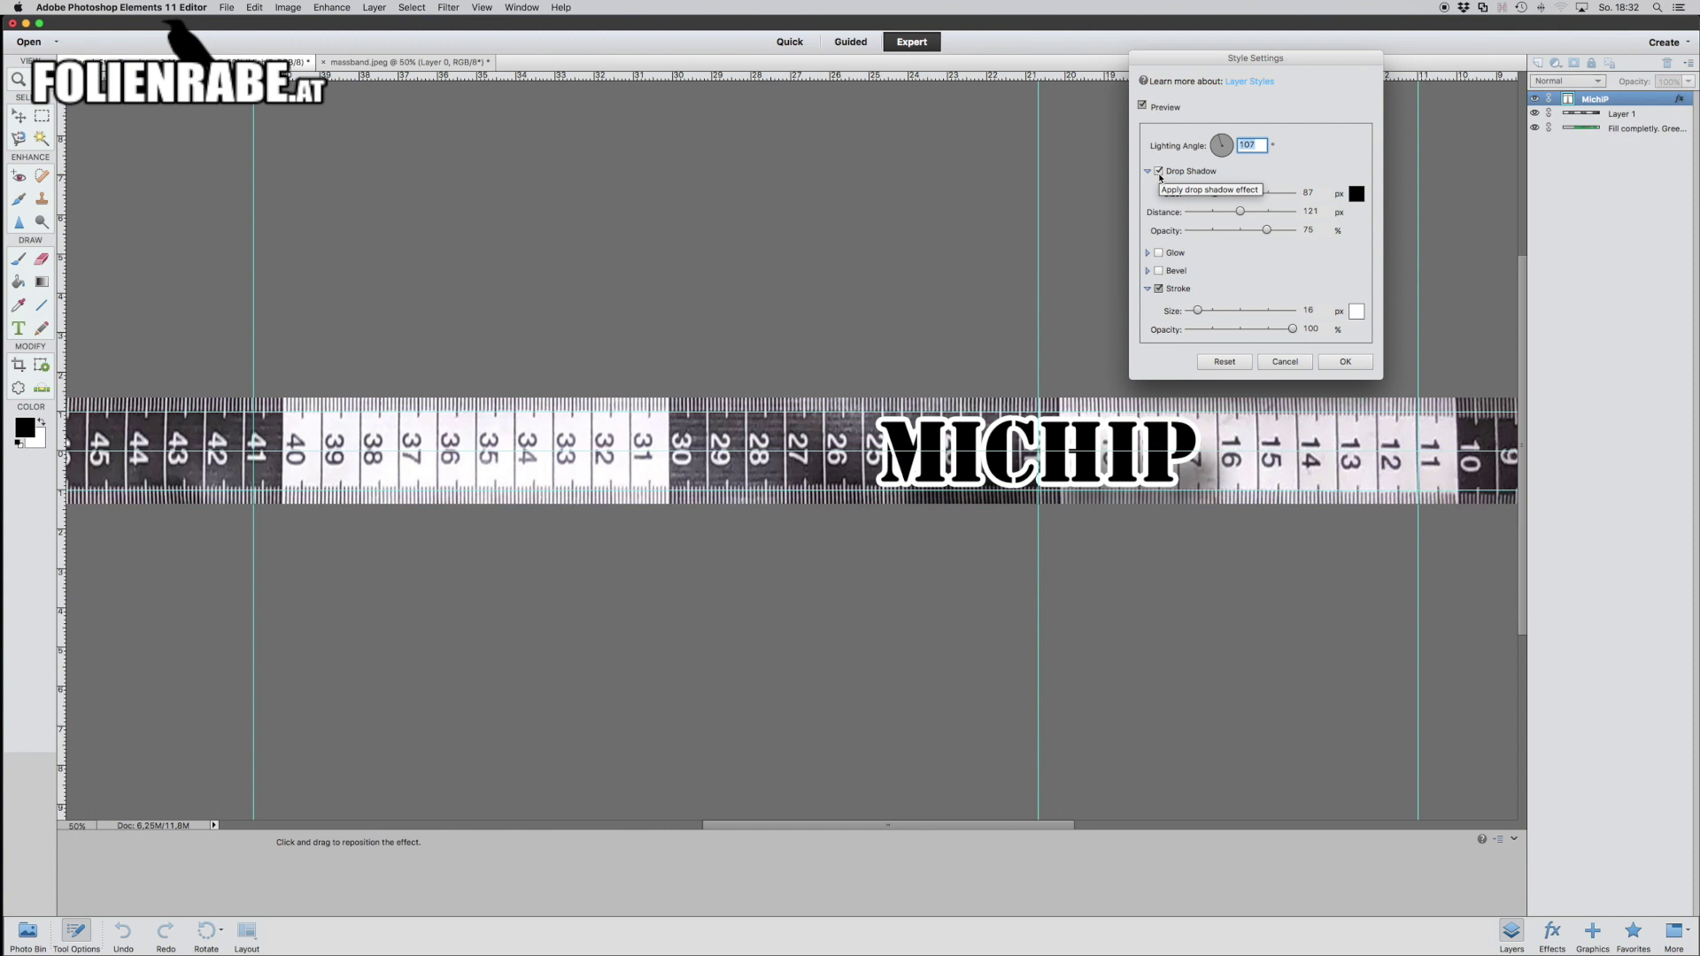
{"action": "left_click", "coordinate": [1158, 171]}
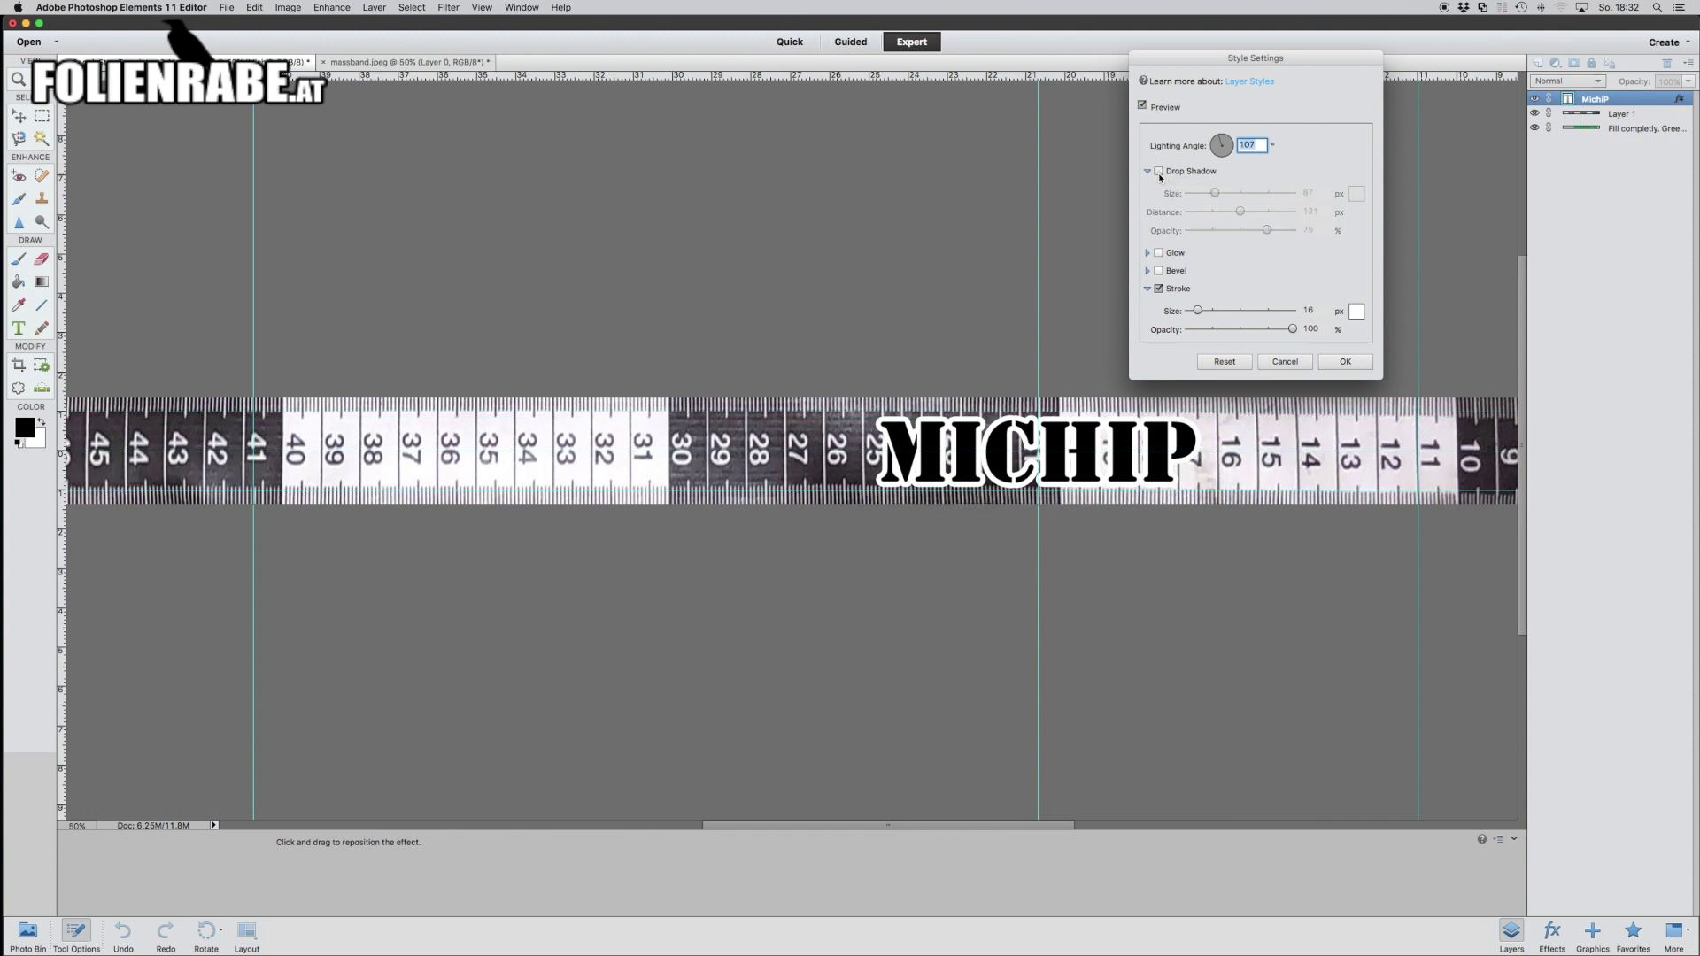
{"action": "left_click", "coordinate": [1159, 172]}
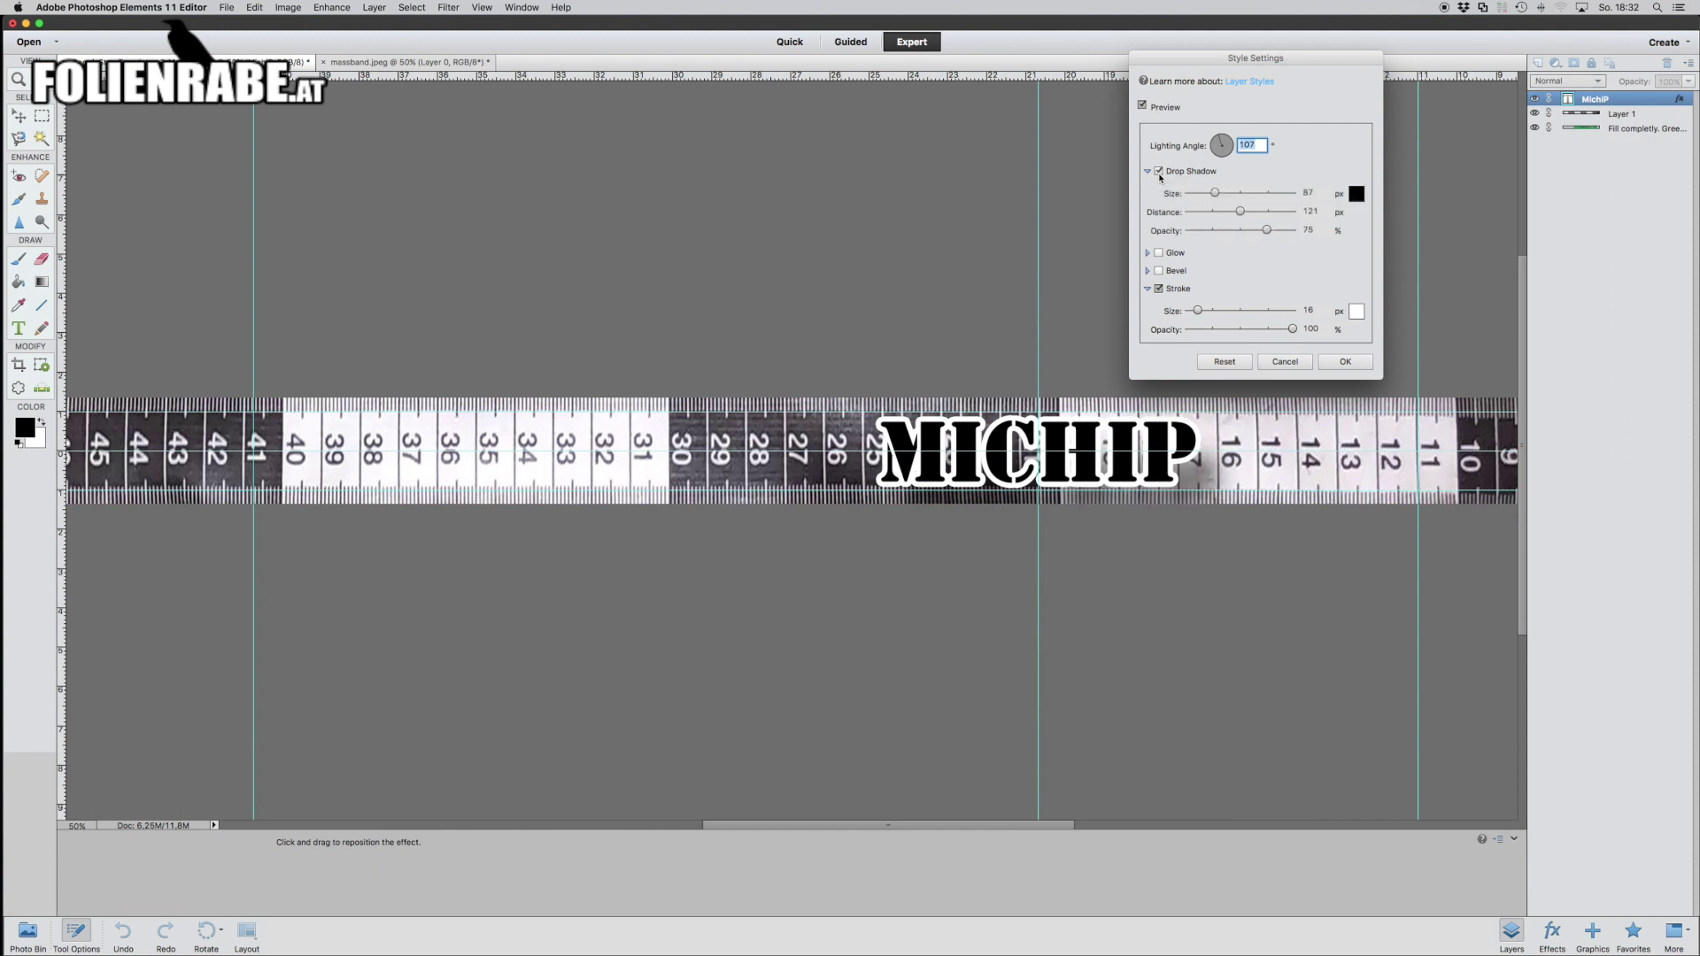
{"action": "left_click", "coordinate": [1345, 363]}
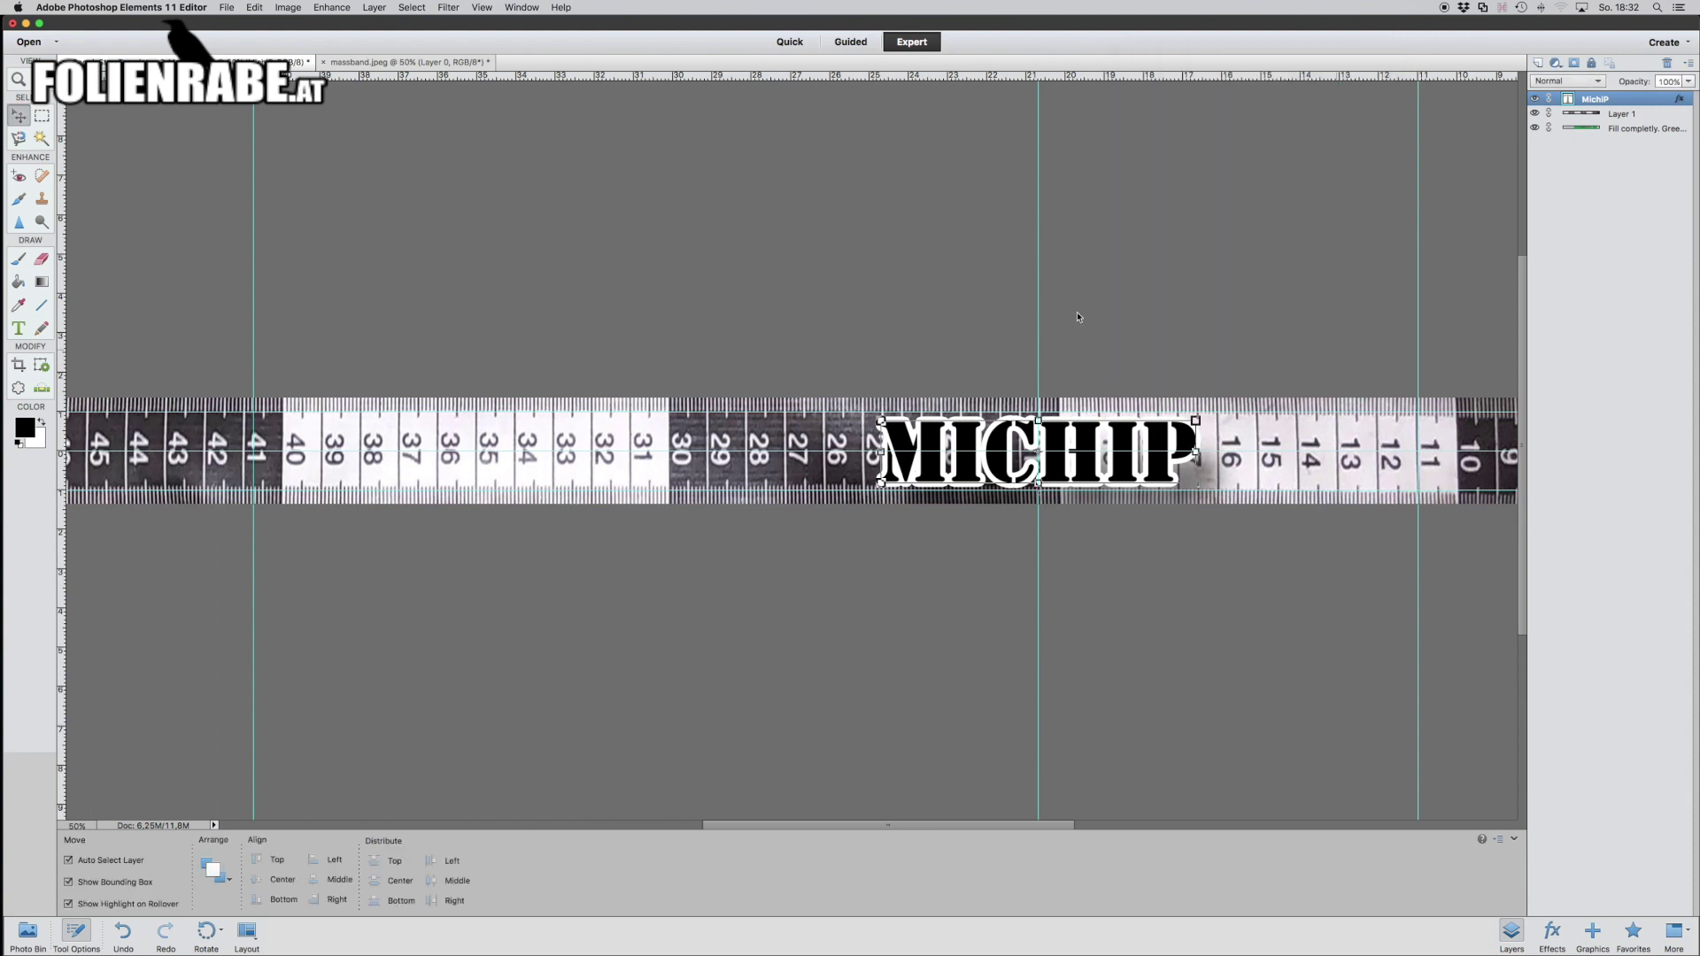
- Find 'gateeaters logo' in Spotlight, open the PNG in Photoshop Elements, and select all
{"action": "scroll", "coordinate": [1030, 307], "scroll_direction": "down", "scroll_amount": 2}
{"action": "scroll", "coordinate": [1033, 308], "scroll_direction": "up", "scroll_amount": 3}
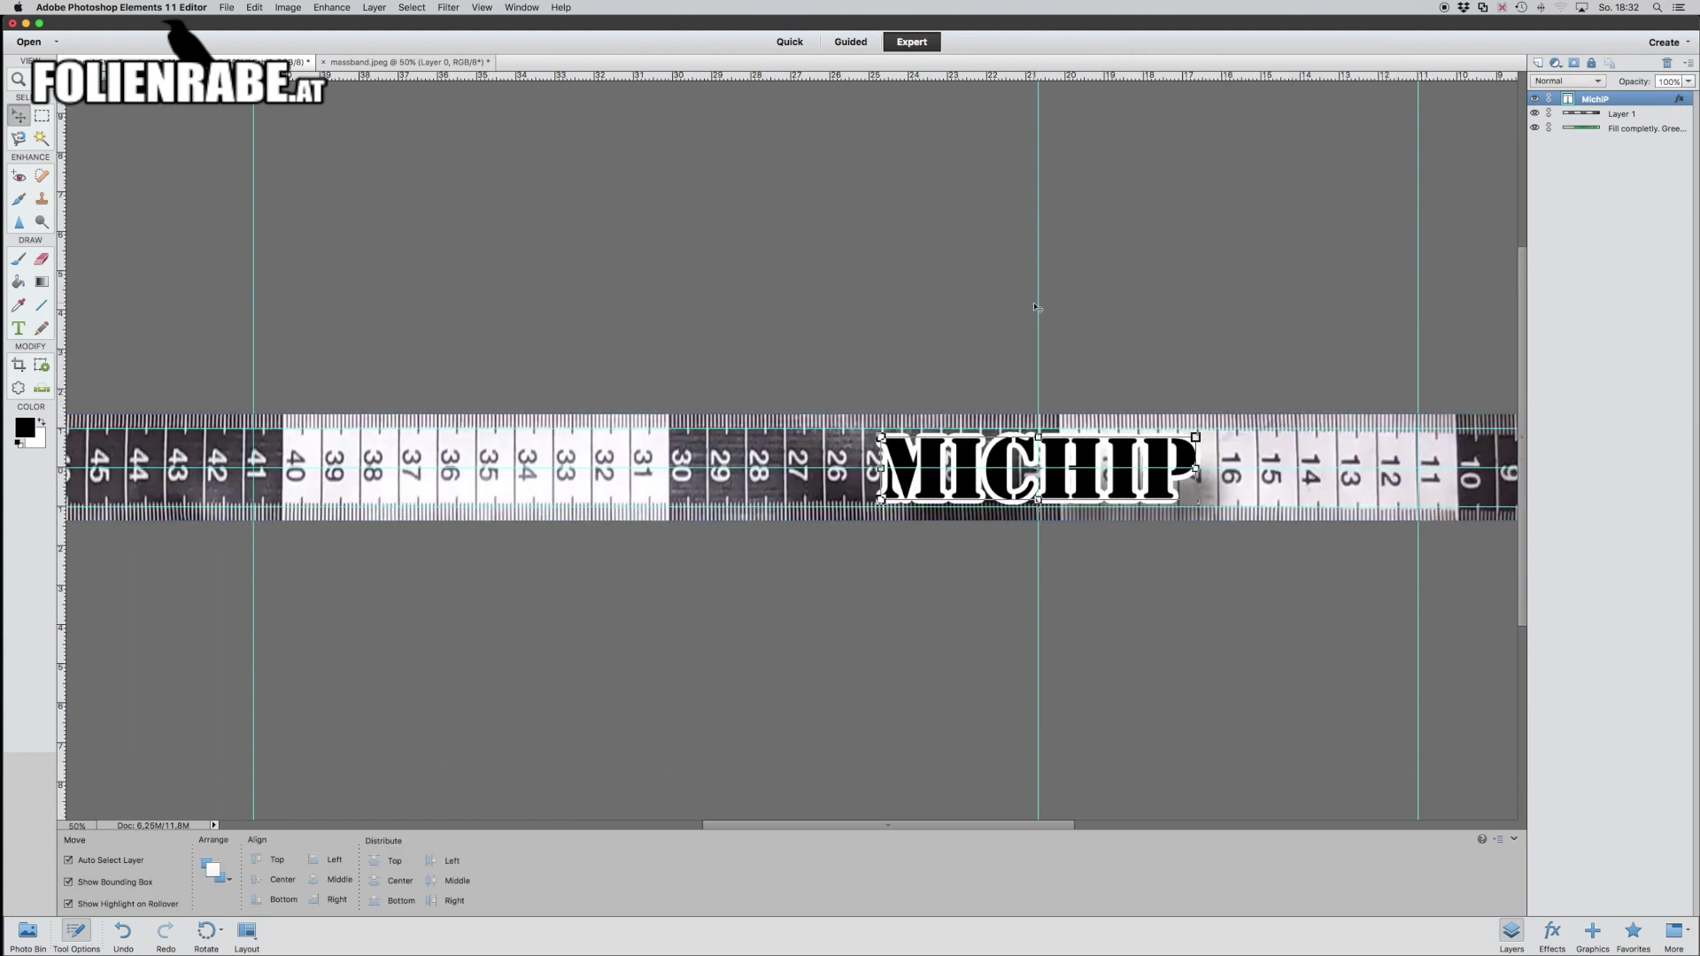
{"action": "key", "text": "super+space"}
{"action": "type", "text": "massba"}
{"action": "type", "text": "gd"}
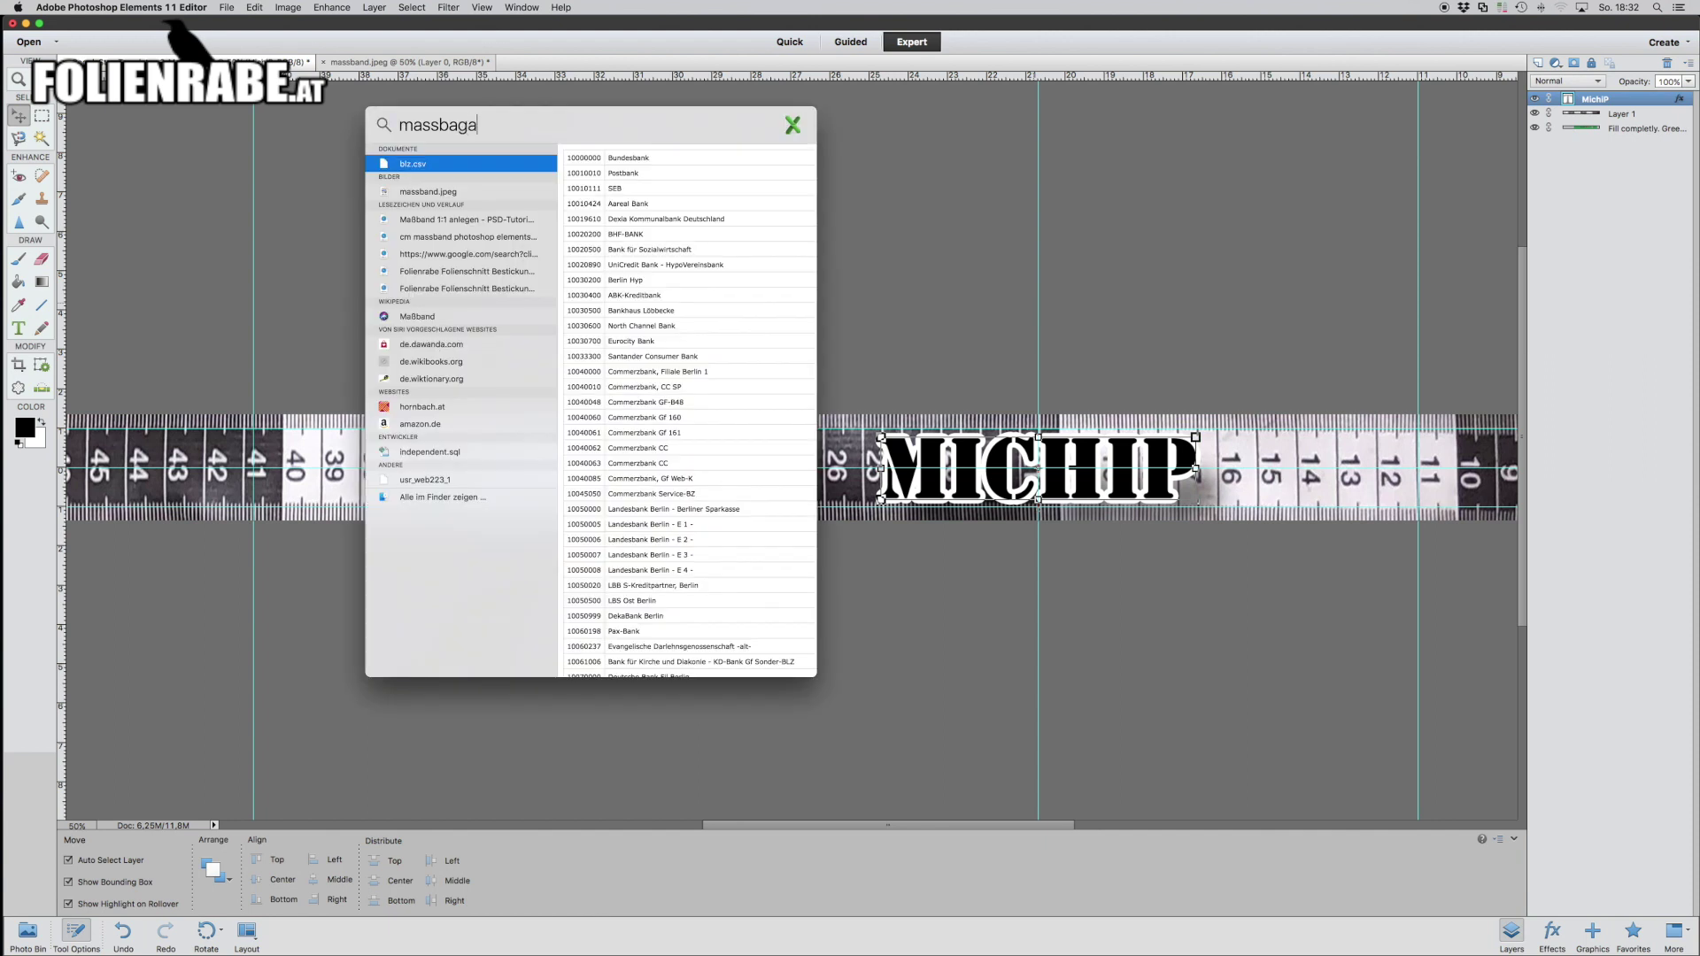
{"action": "type", "text": "e"}
{"action": "key", "text": "BackSpace"}
{"action": "key", "text": "BackSpace"}
{"action": "key", "text": "BackSpace"}
{"action": "key", "text": "BackSpace"}
{"action": "key", "text": "BackSpace"}
{"action": "key", "text": "BackSpace"}
{"action": "key", "text": "BackSpace"}
{"action": "key", "text": "BackSpace"}
{"action": "key", "text": "BackSpace"}
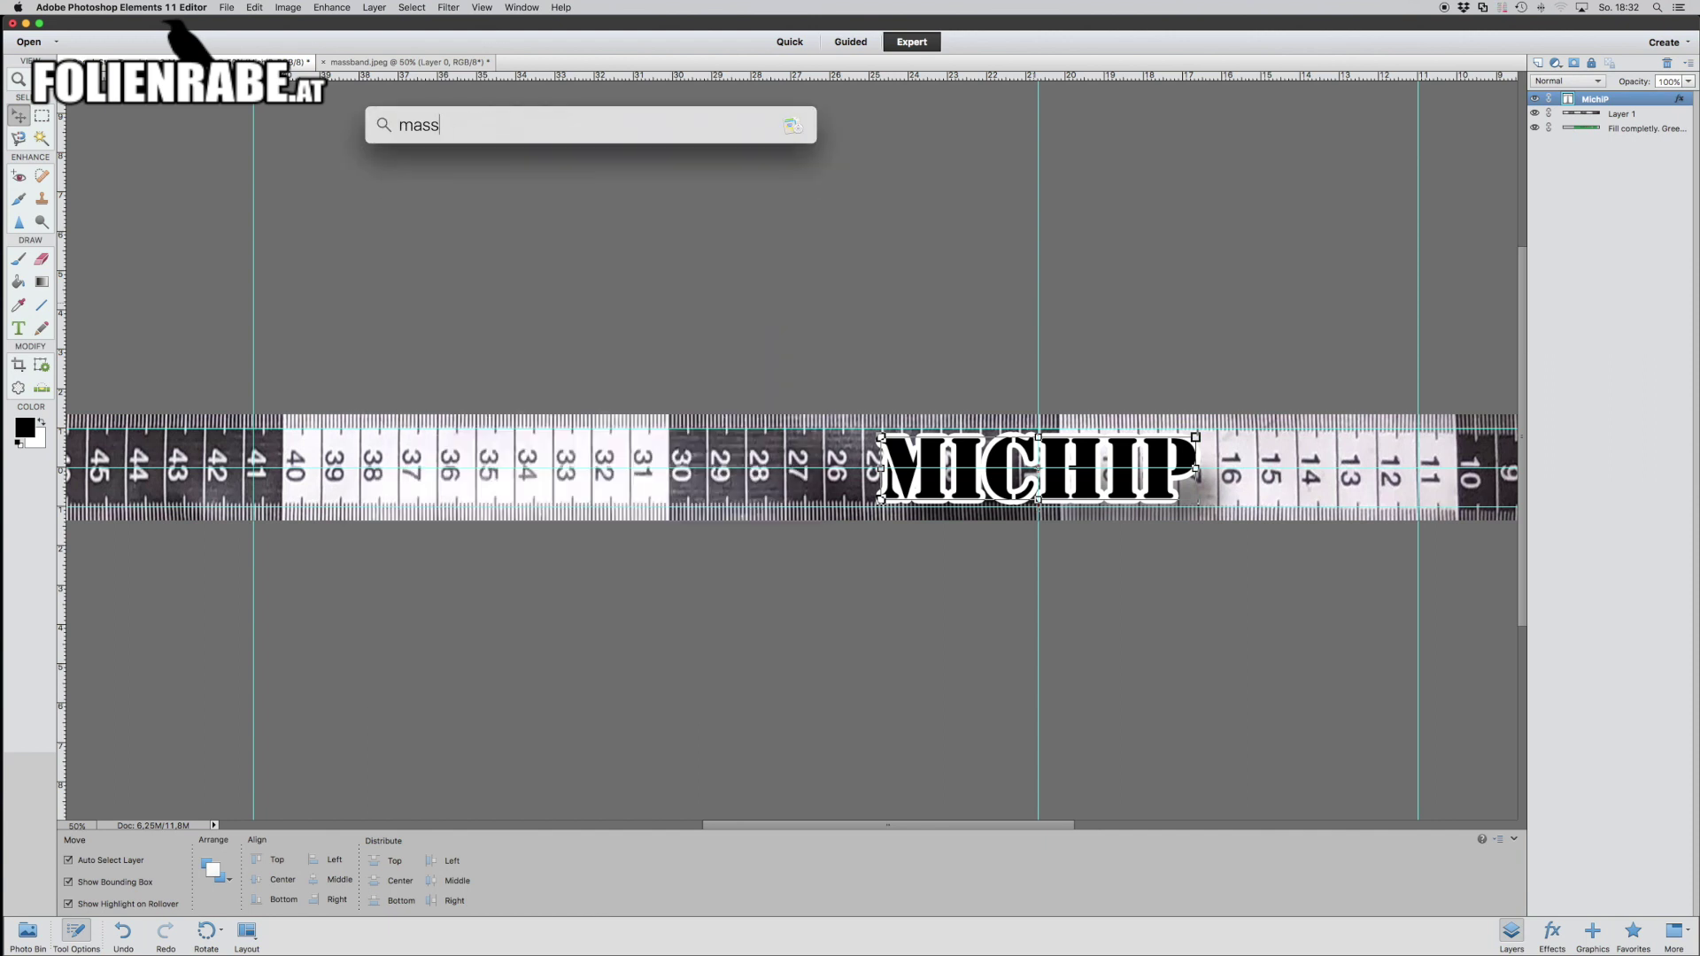
{"action": "type", "text": "gateeater"}
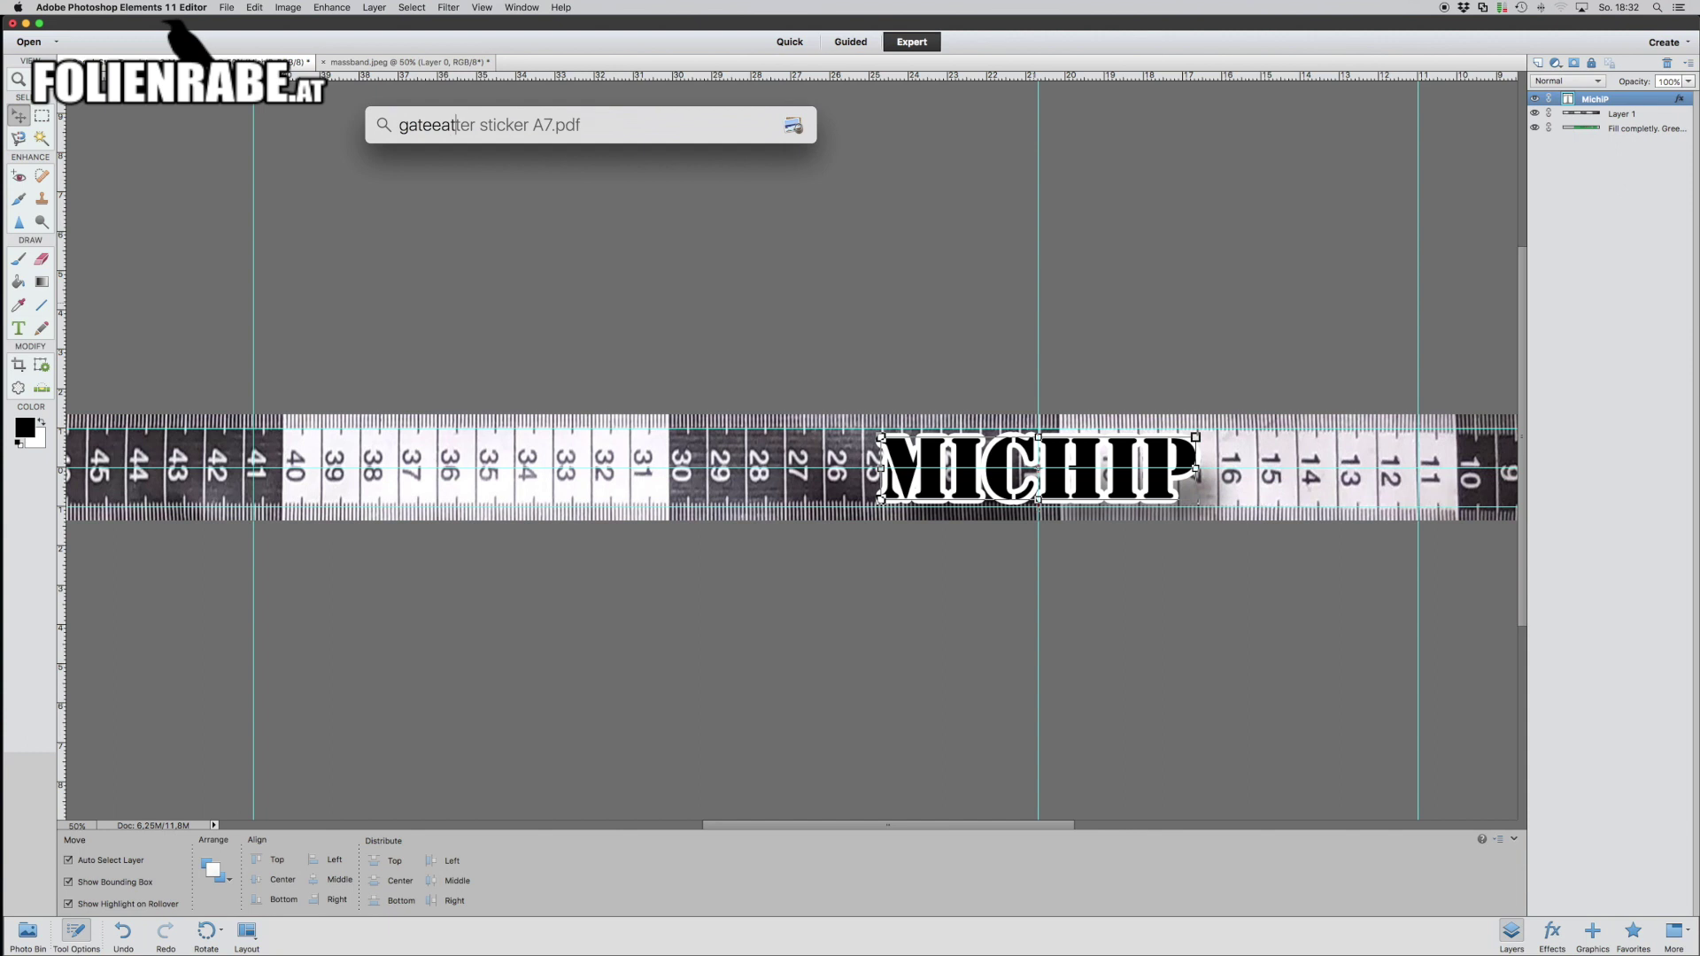
{"action": "type", "text": "s logo"}
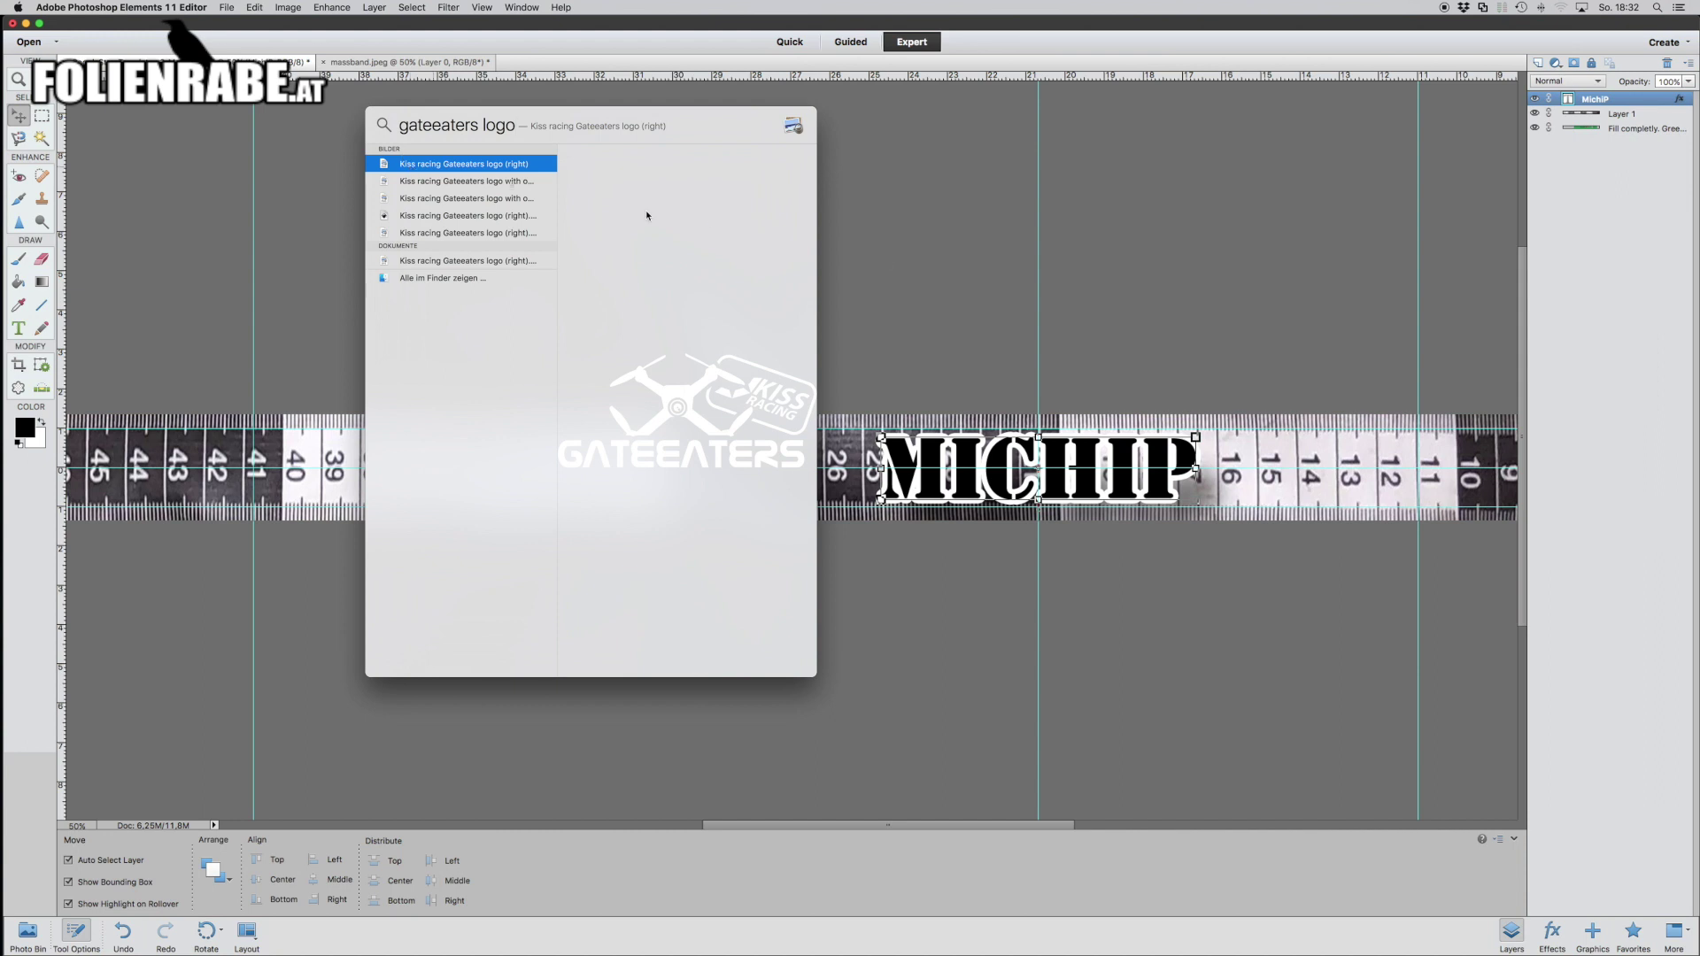
{"action": "left_click_drag", "start_coordinate": [1264, 288], "coordinate": [1250, 288]}
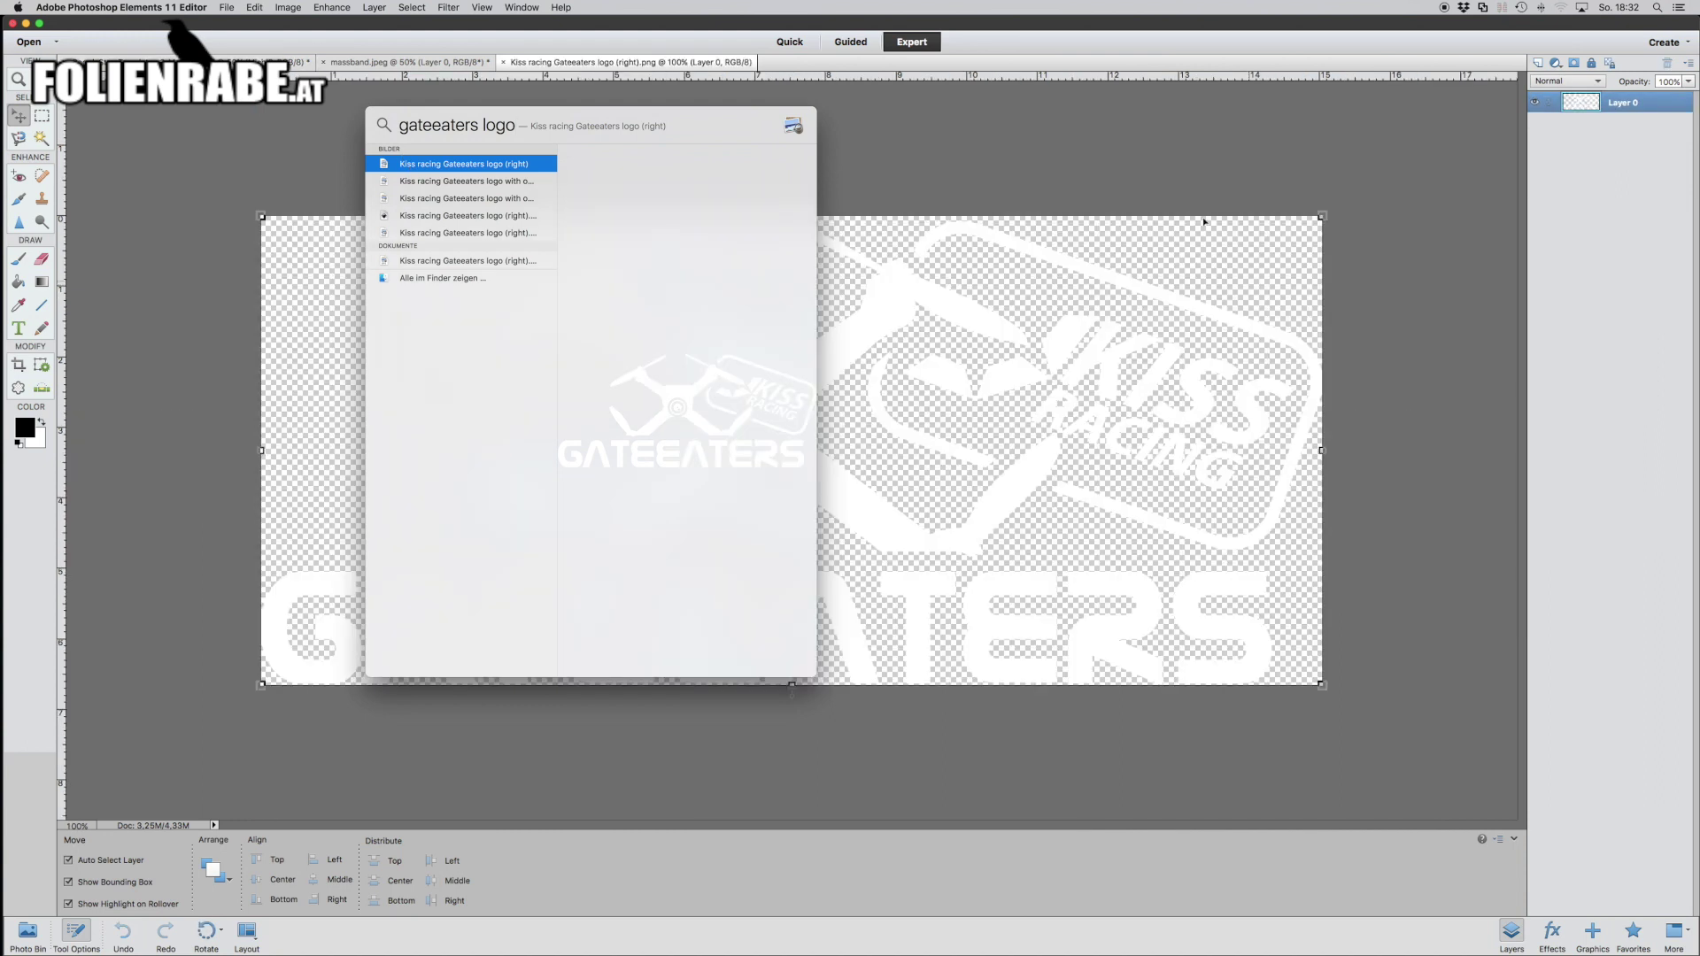
{"action": "key", "text": "super+a"}
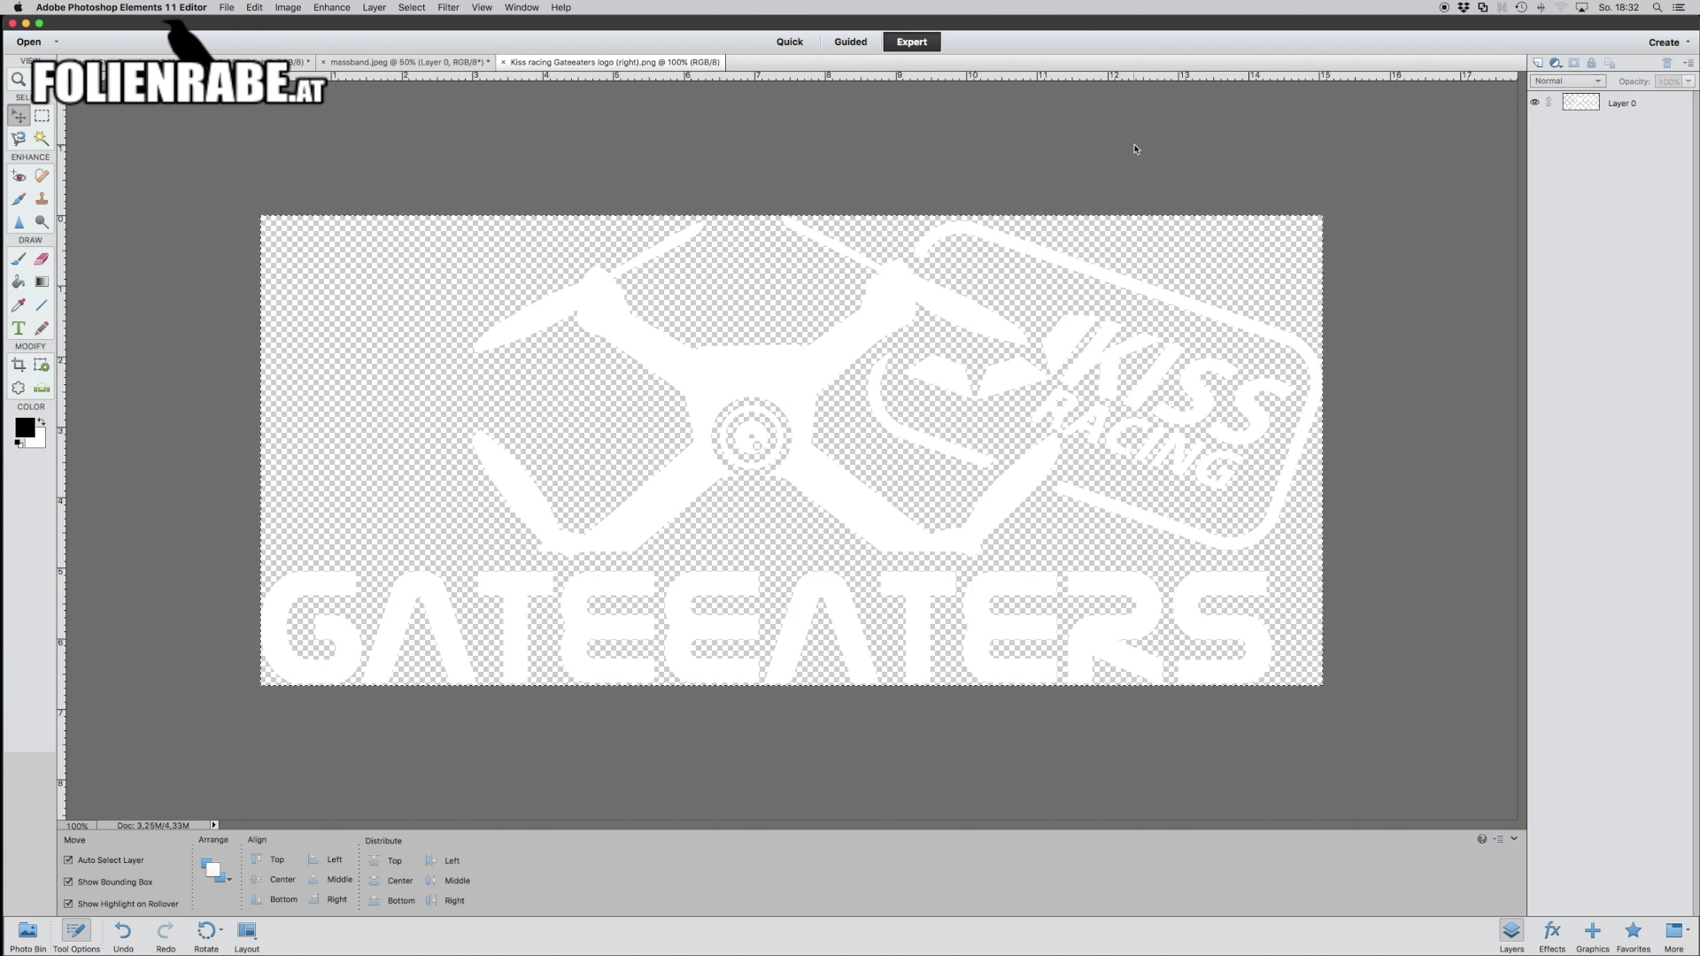
- Undo the accidental paste of the tape image into the massband.jpeg document
{"action": "key", "text": "ctrl+Tab"}
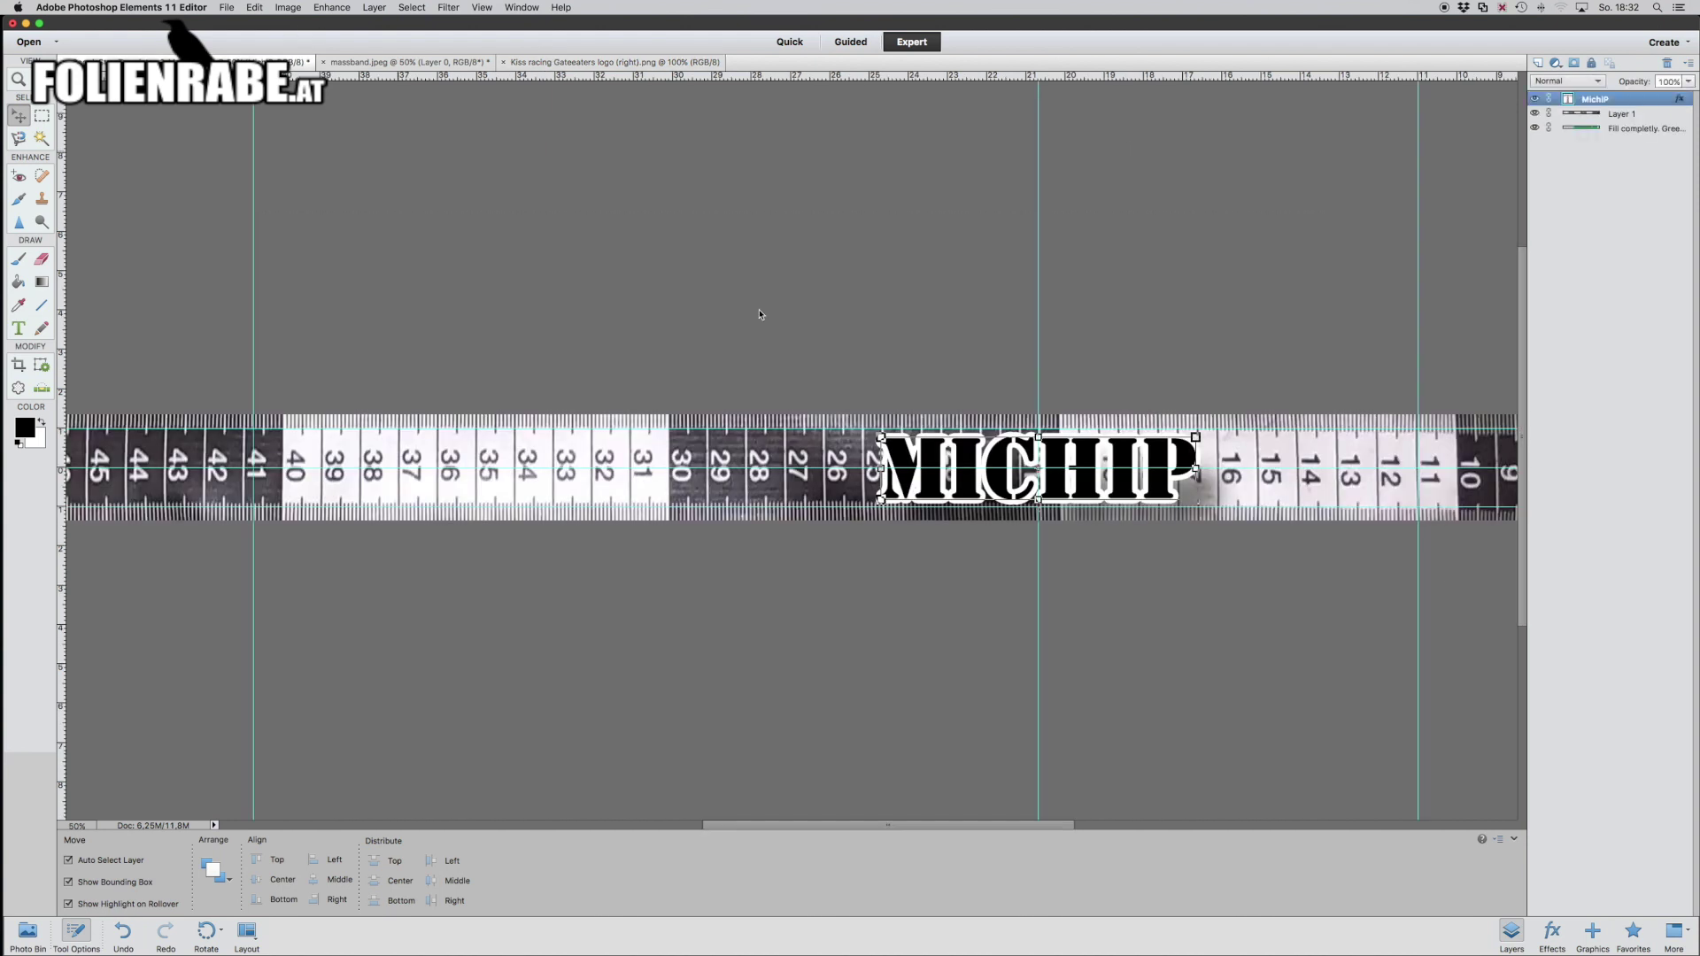
{"action": "left_click", "coordinate": [1283, 619]}
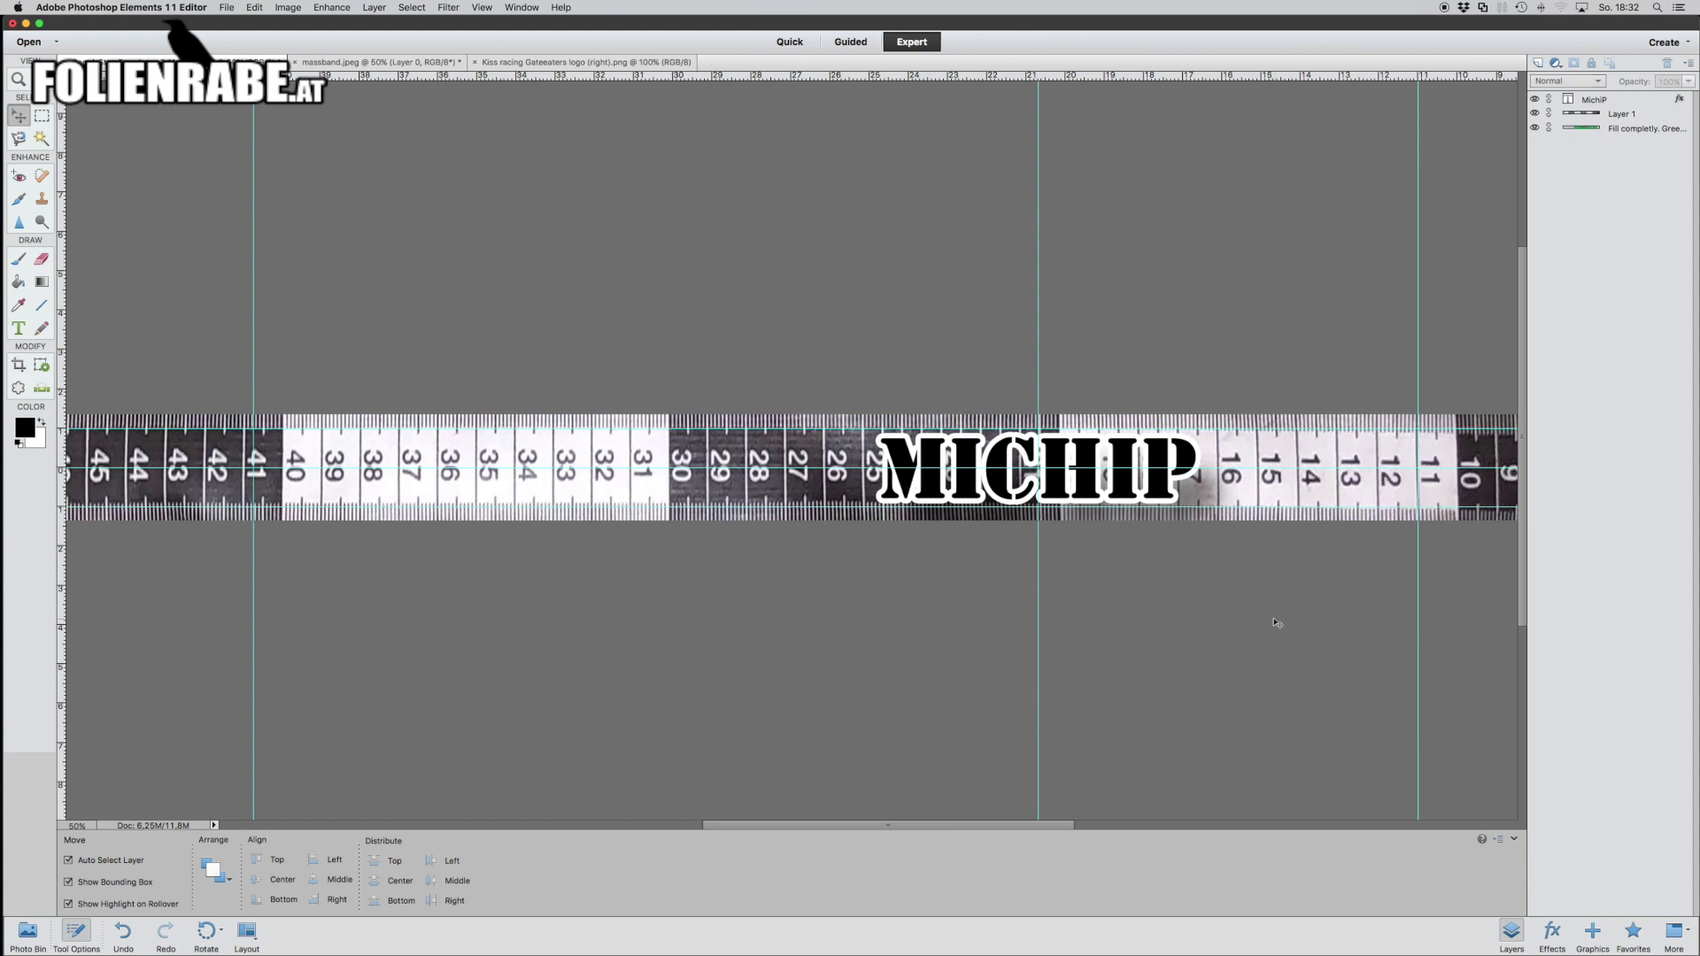
{"action": "key", "text": "super+v"}
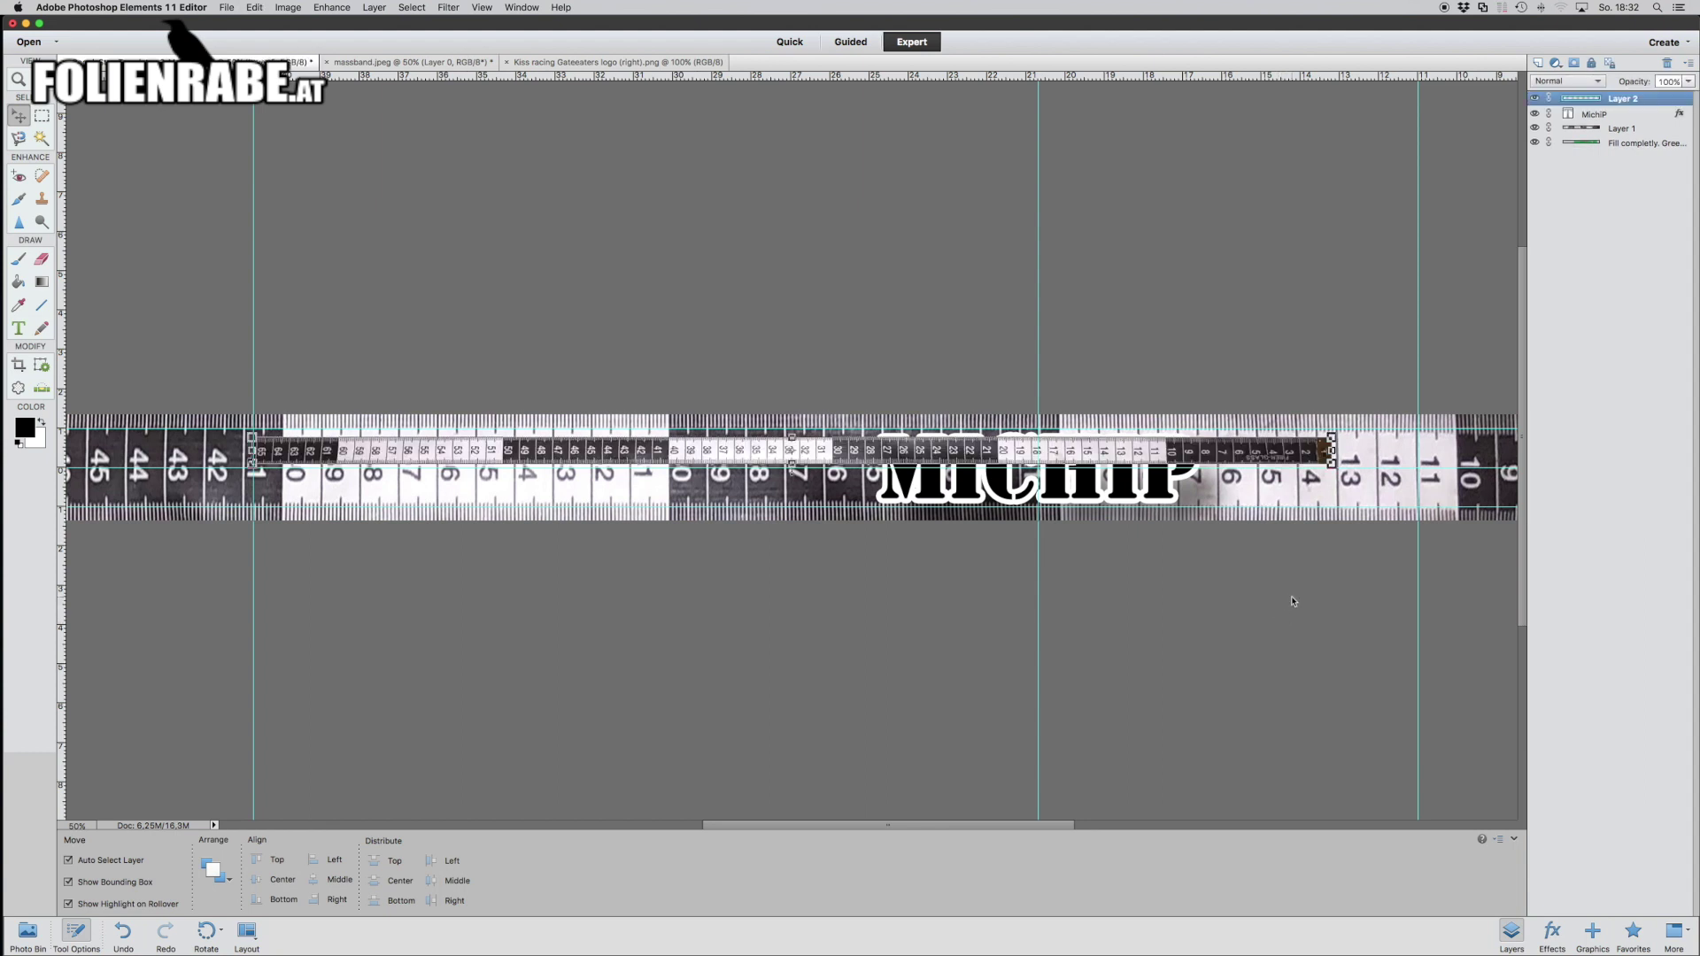
{"action": "key", "text": "super+z"}
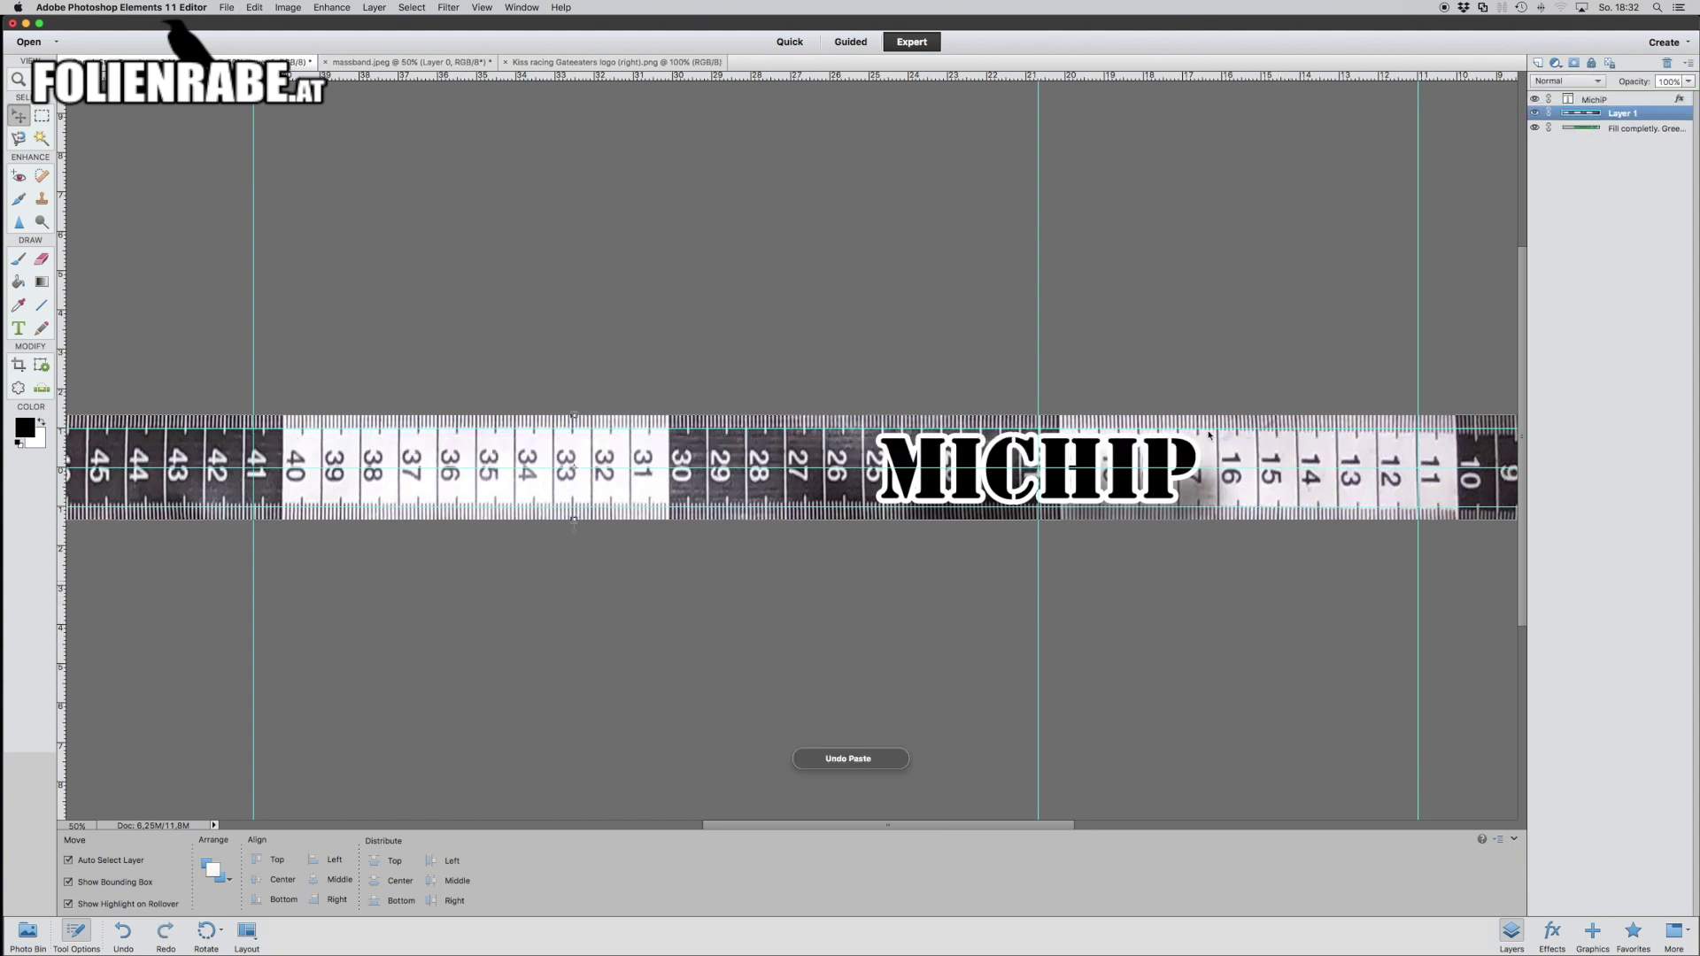
- Paste the logo tab's Layer 0 into massband.jpeg as Layer 2 and scale it to 29%
{"action": "left_click", "coordinate": [617, 63]}
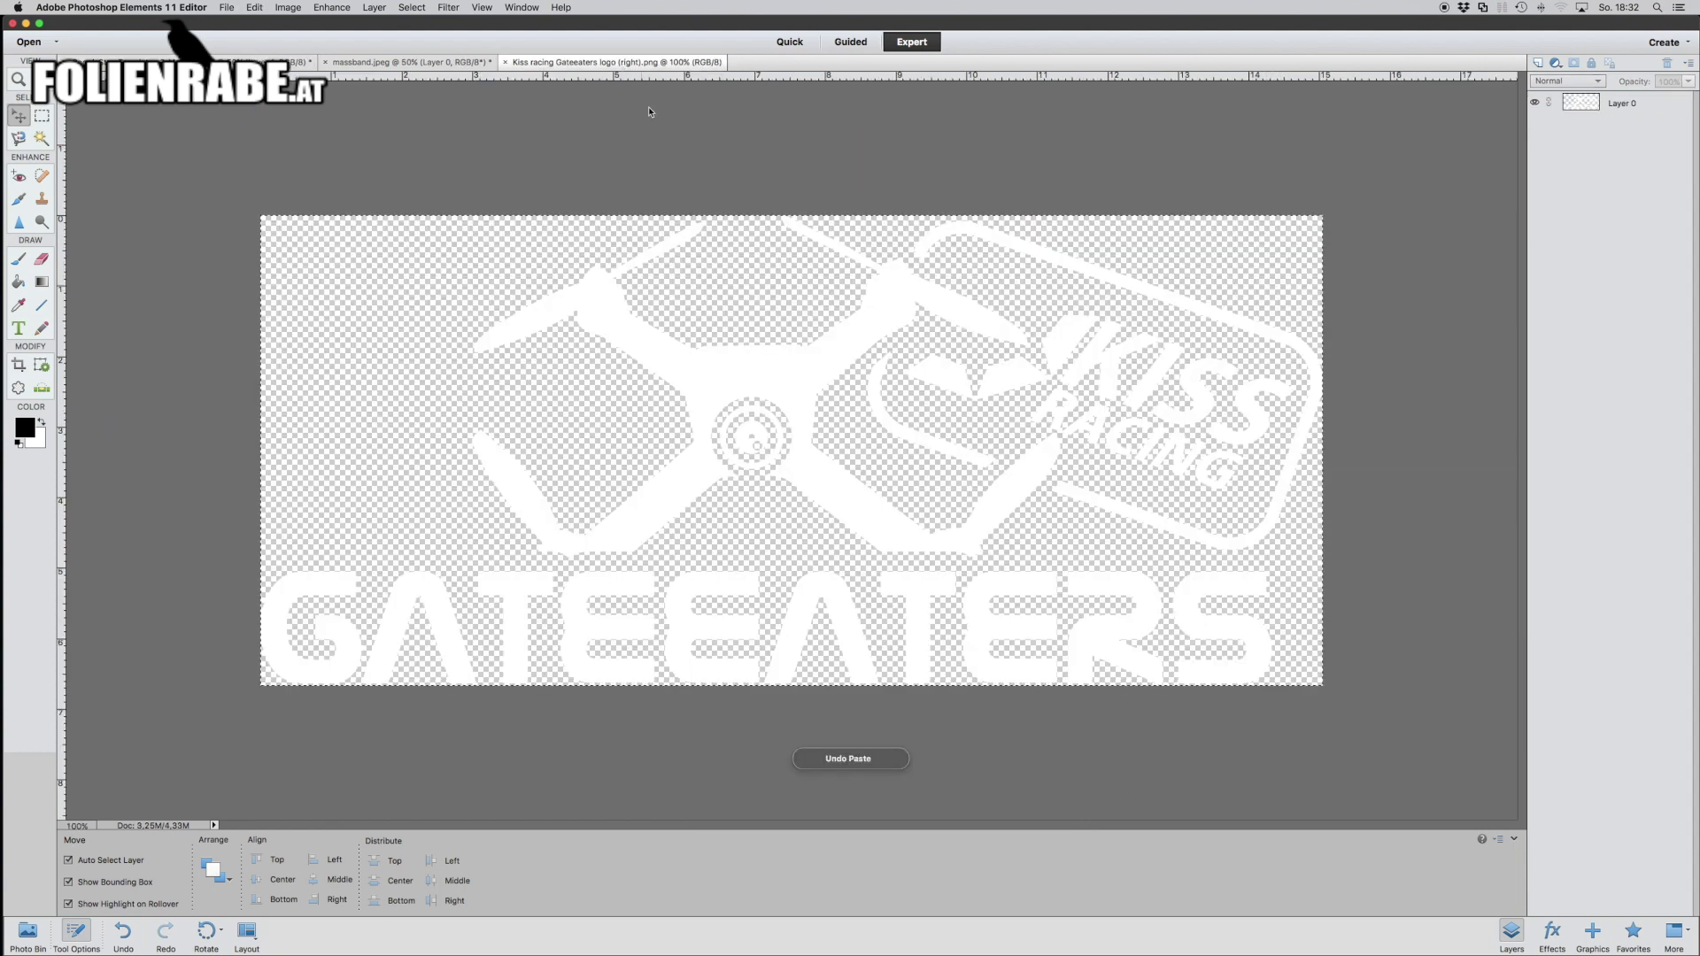
{"action": "left_click", "coordinate": [1622, 104]}
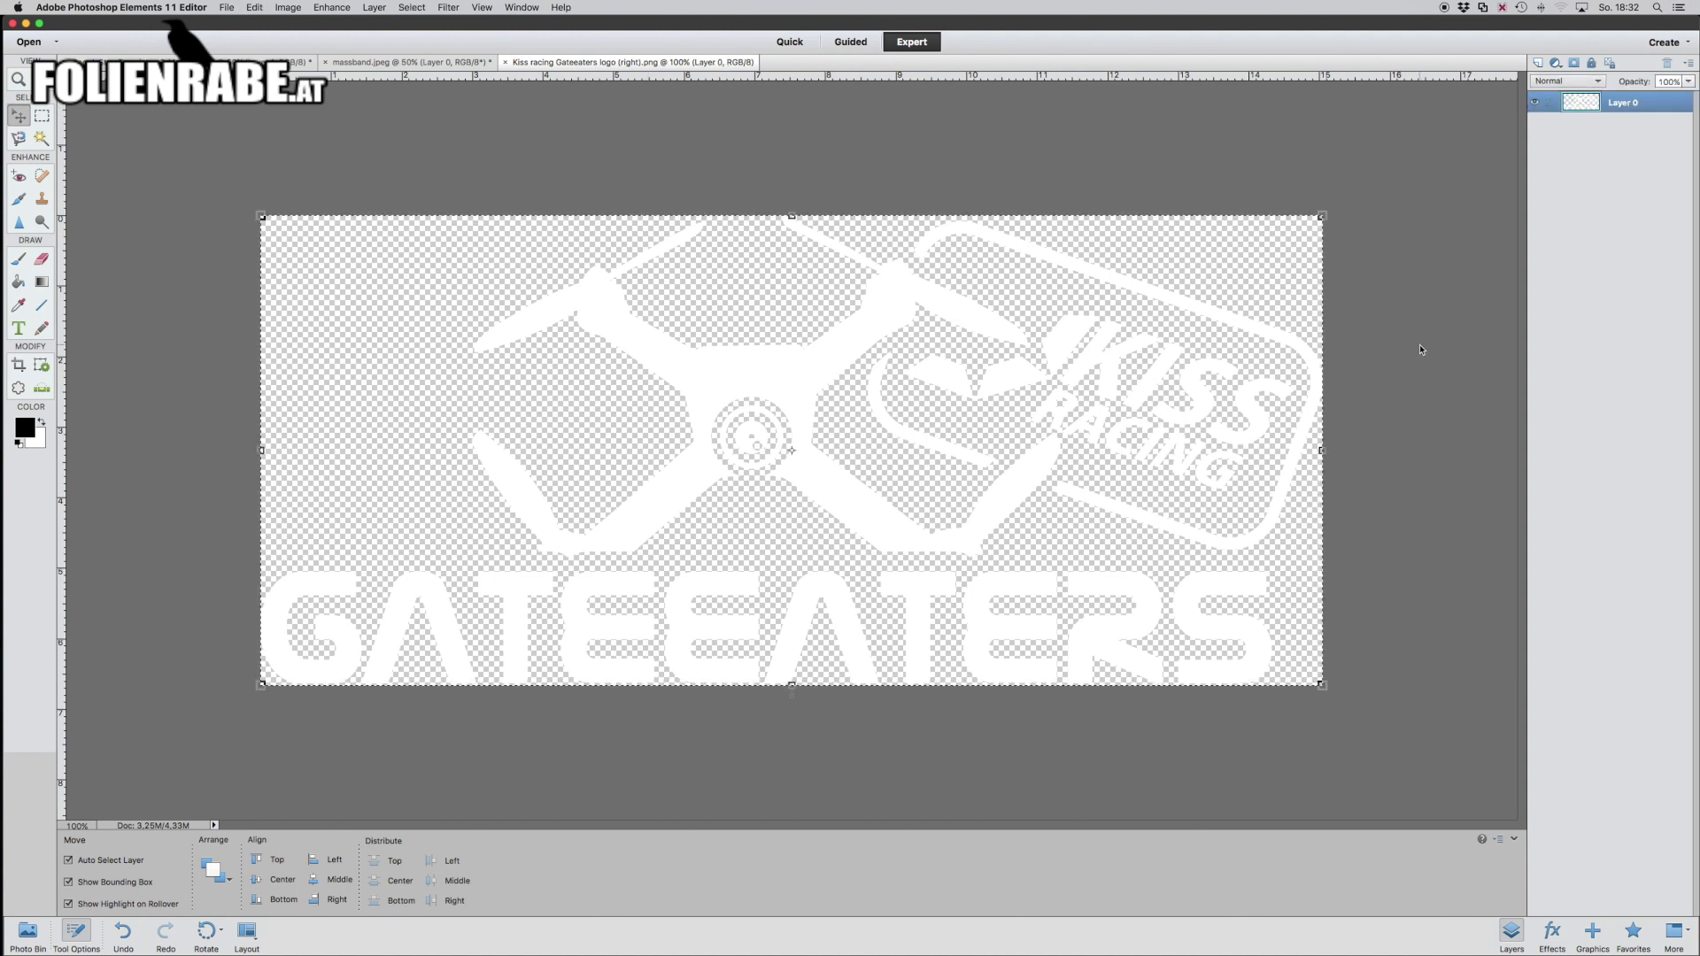
{"action": "left_click", "coordinate": [409, 62]}
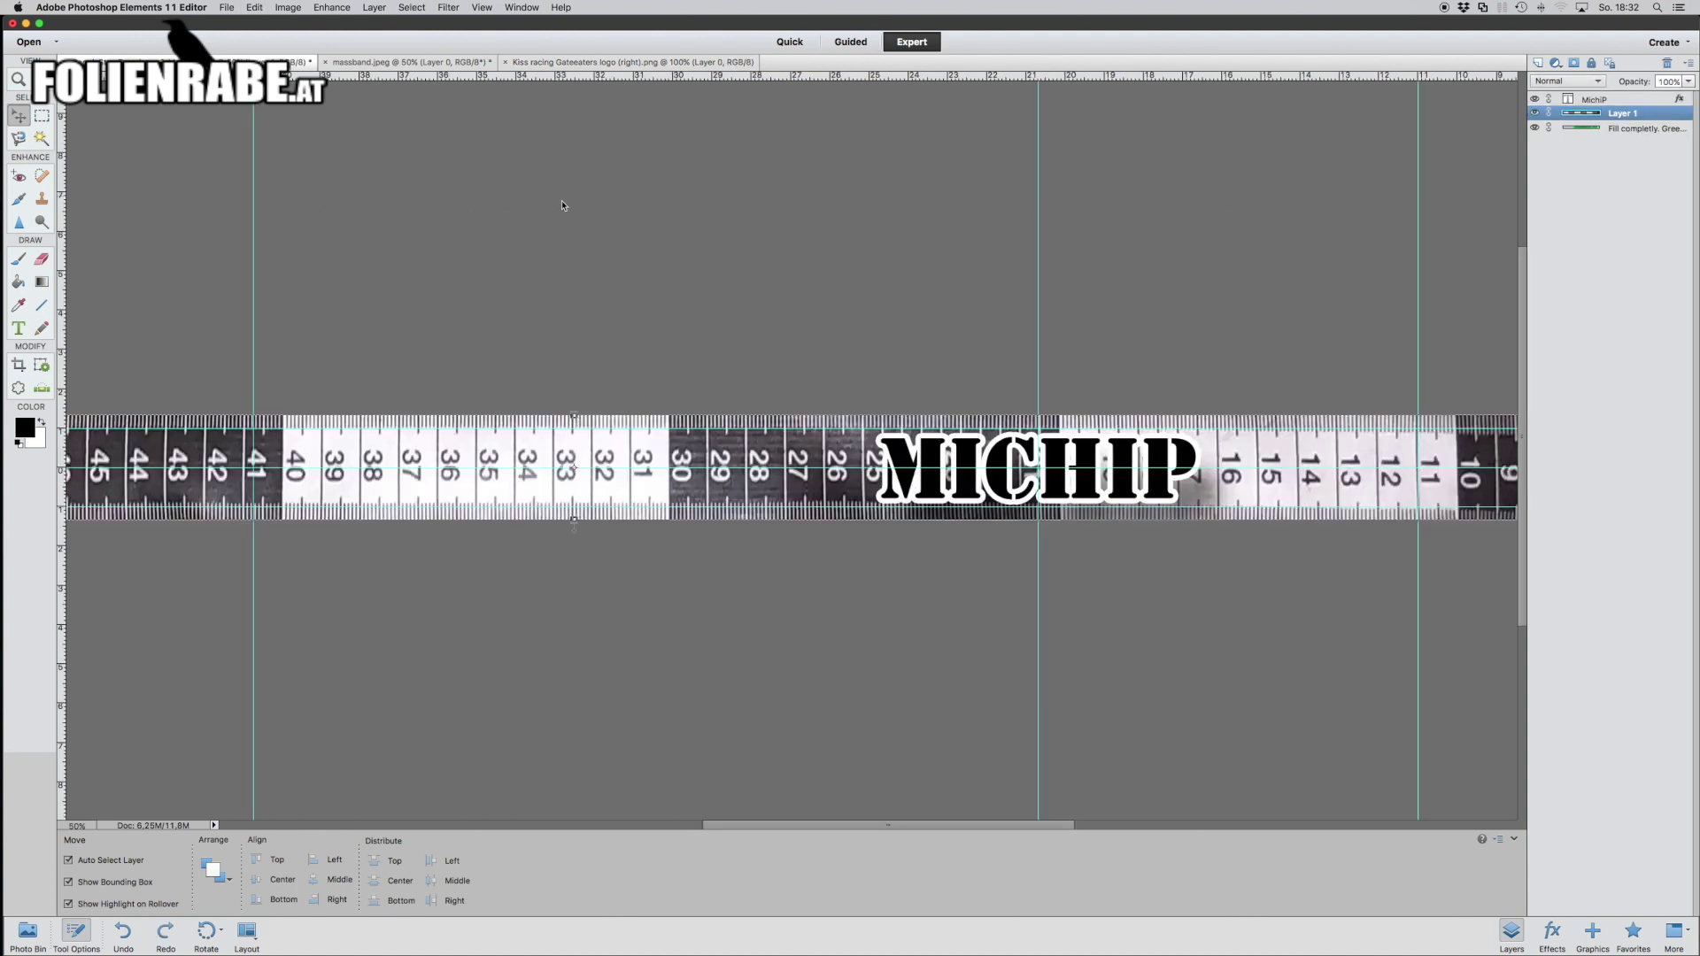
{"action": "key", "text": "super+v"}
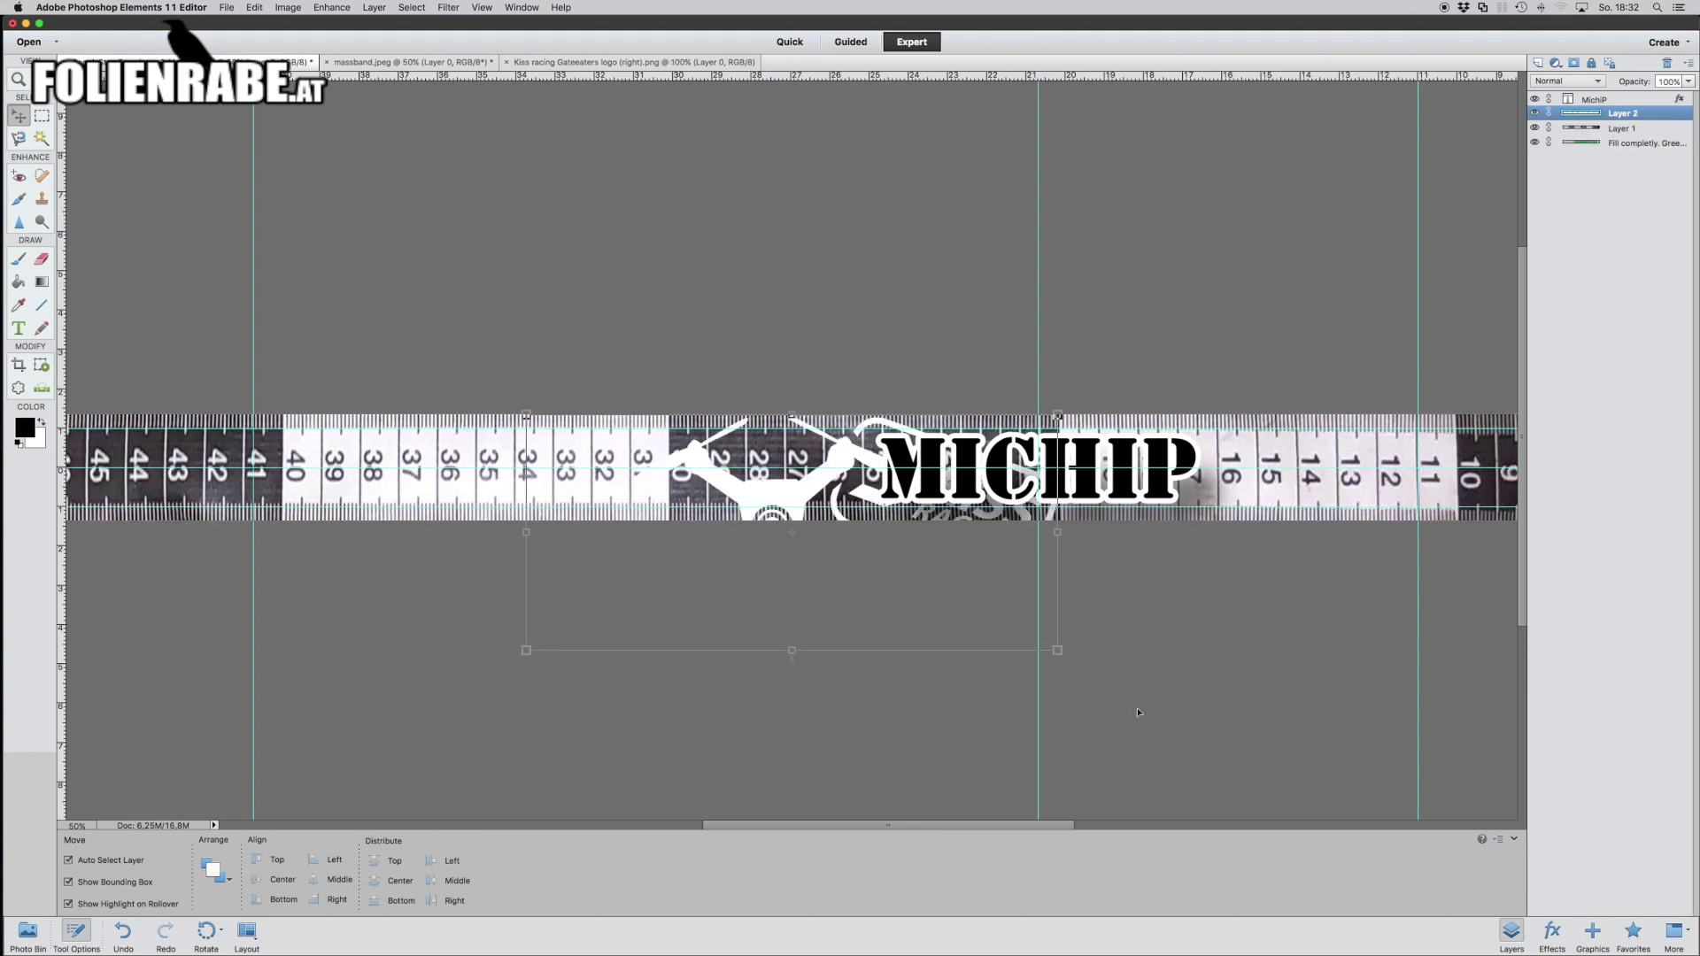
{"action": "left_click_drag", "start_coordinate": [1059, 652], "coordinate": [1185, 469]}
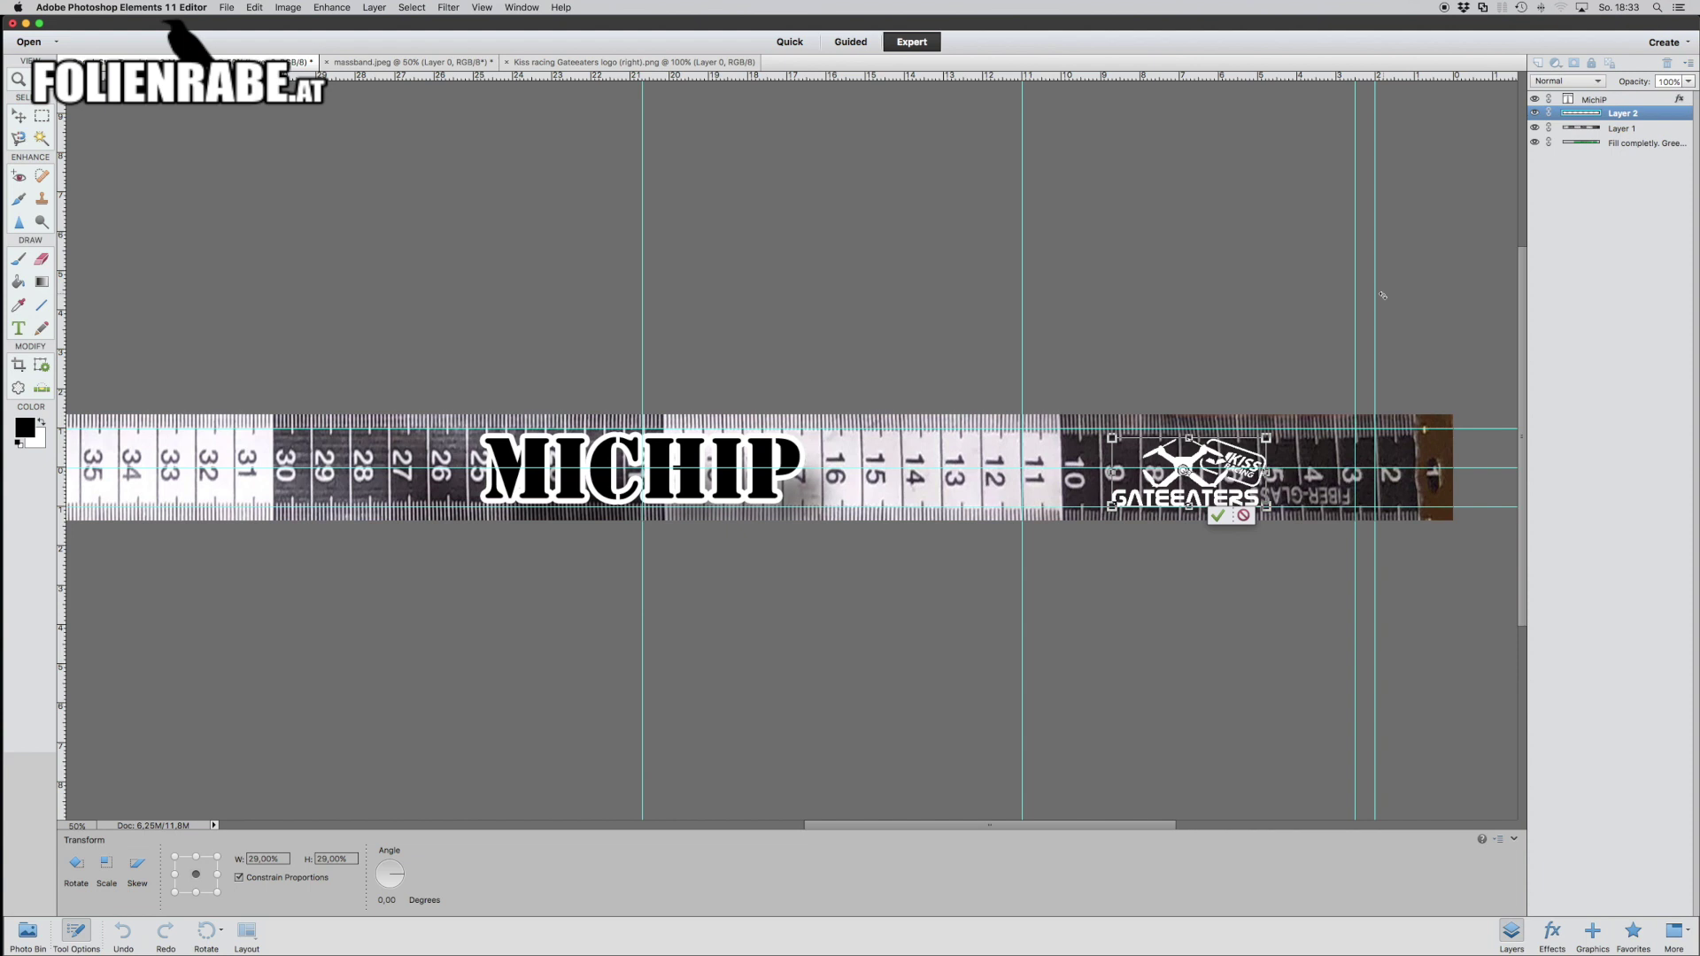
- Commit the scale, move a guide left, and set the logo at about 107.63% over the tape's right end
{"action": "key", "text": "Return"}
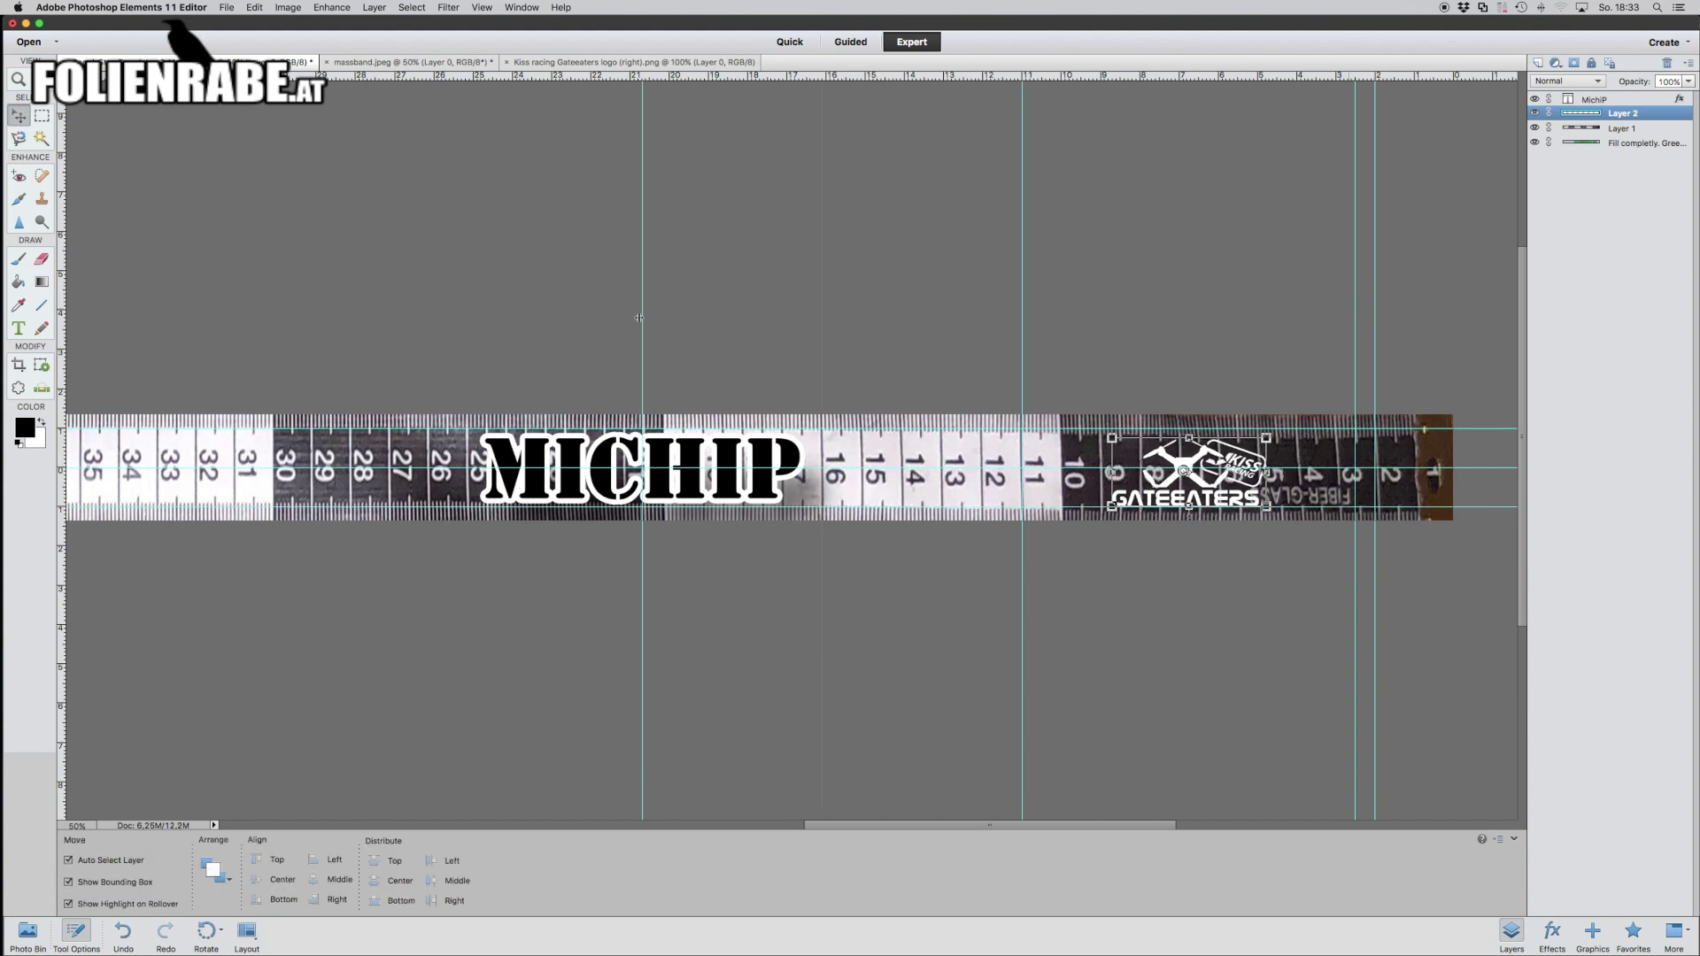
{"action": "left_click_drag", "start_coordinate": [638, 317], "coordinate": [5, 324]}
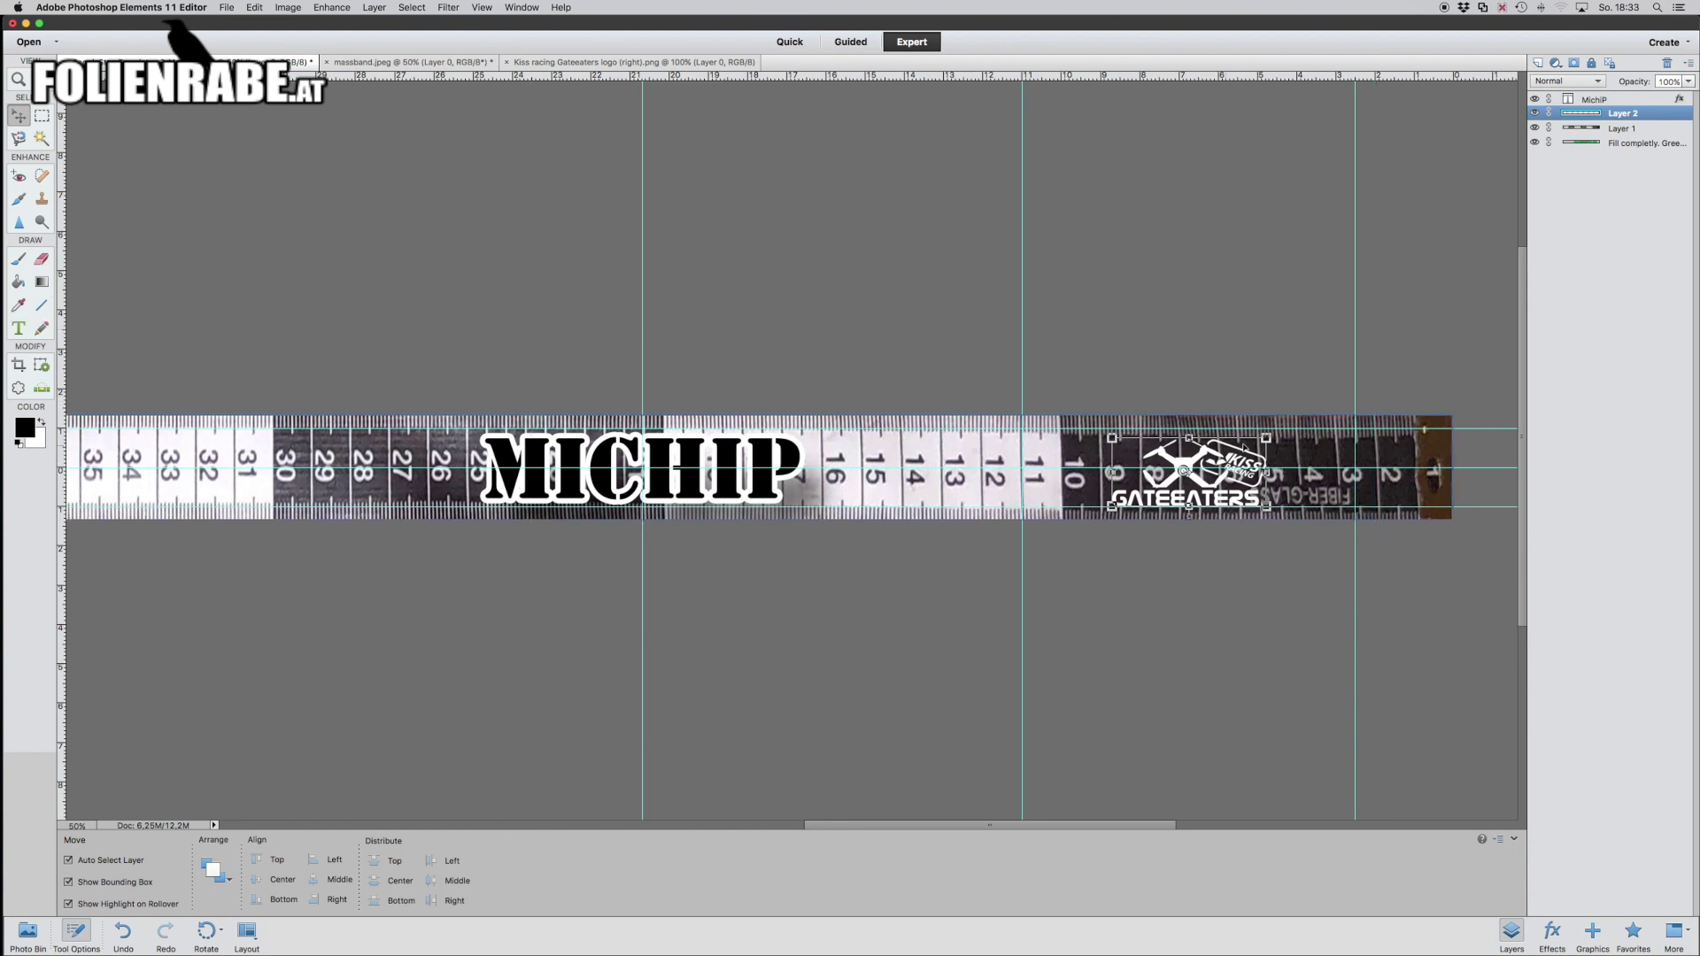
{"action": "left_click_drag", "start_coordinate": [1266, 437], "coordinate": [1277, 432]}
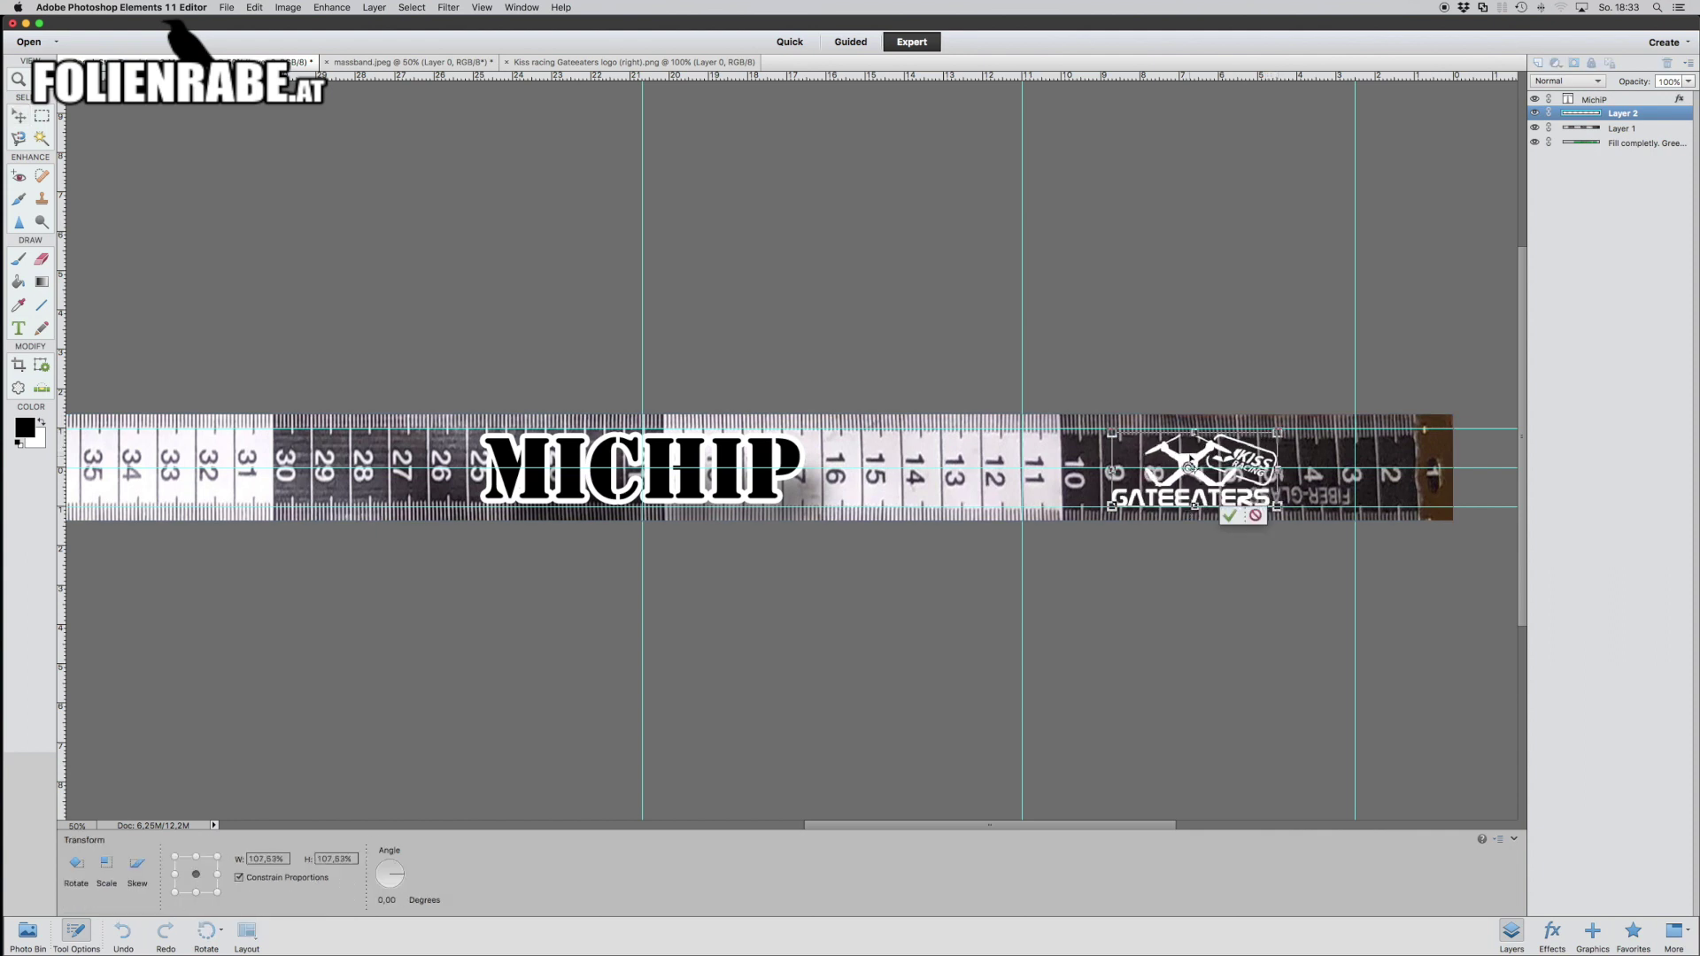
{"action": "left_click_drag", "start_coordinate": [1190, 464], "coordinate": [1196, 464]}
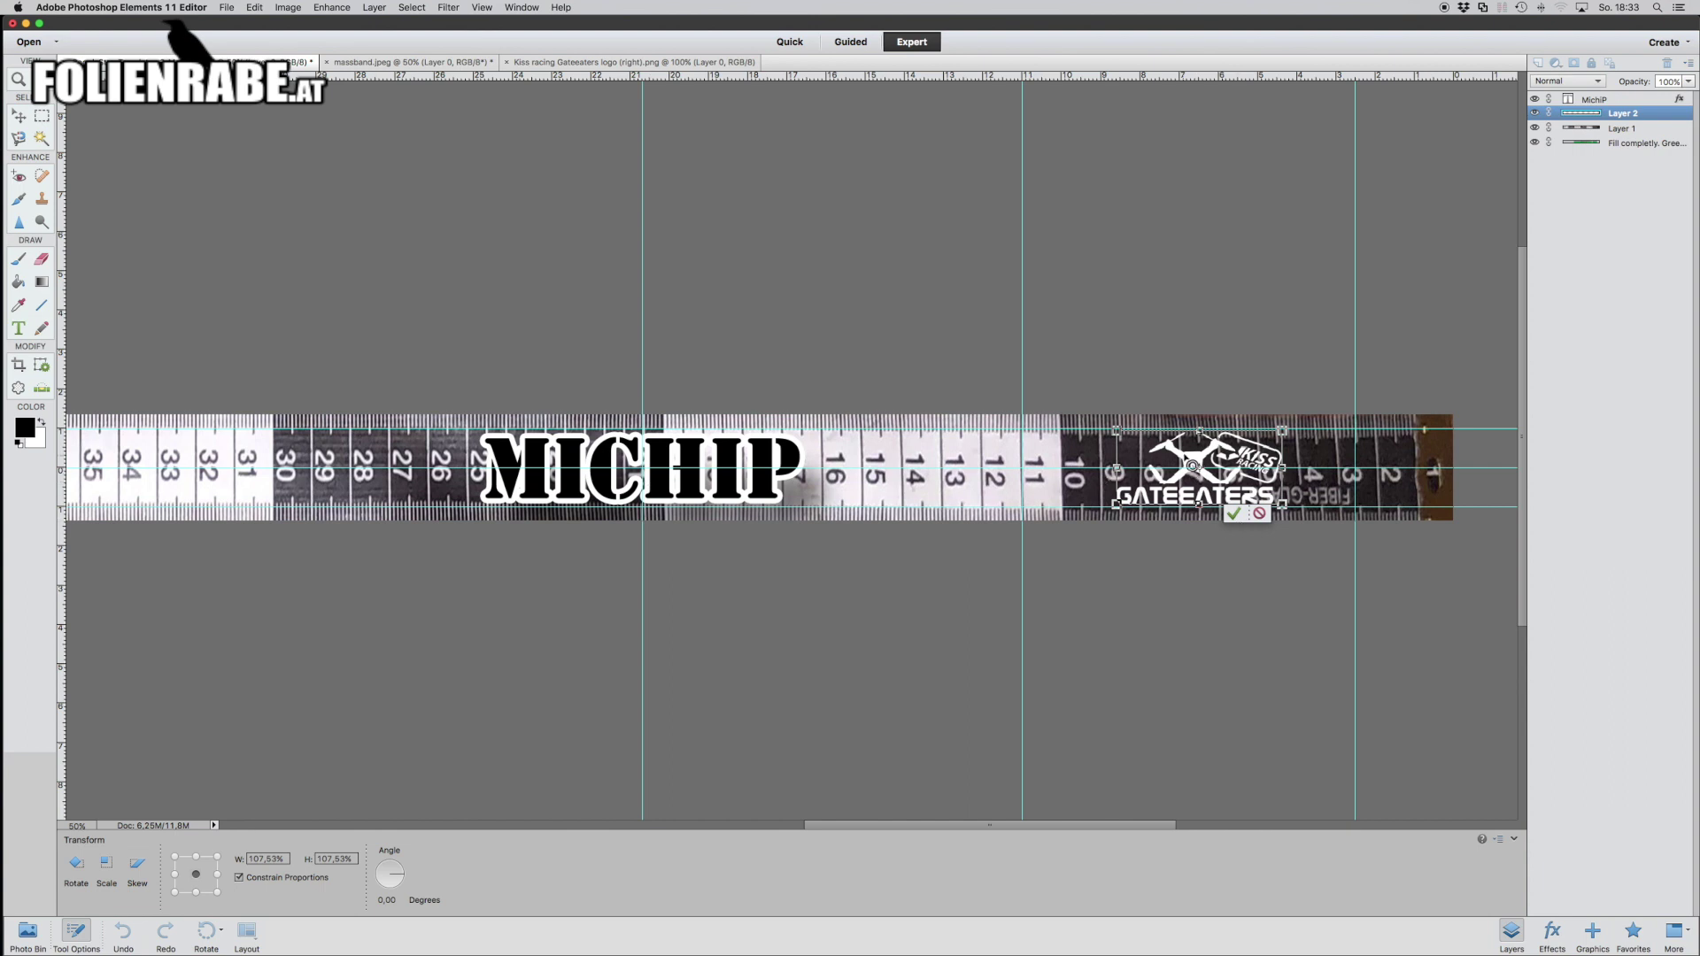
{"action": "left_click_drag", "start_coordinate": [1217, 513], "coordinate": [1208, 512]}
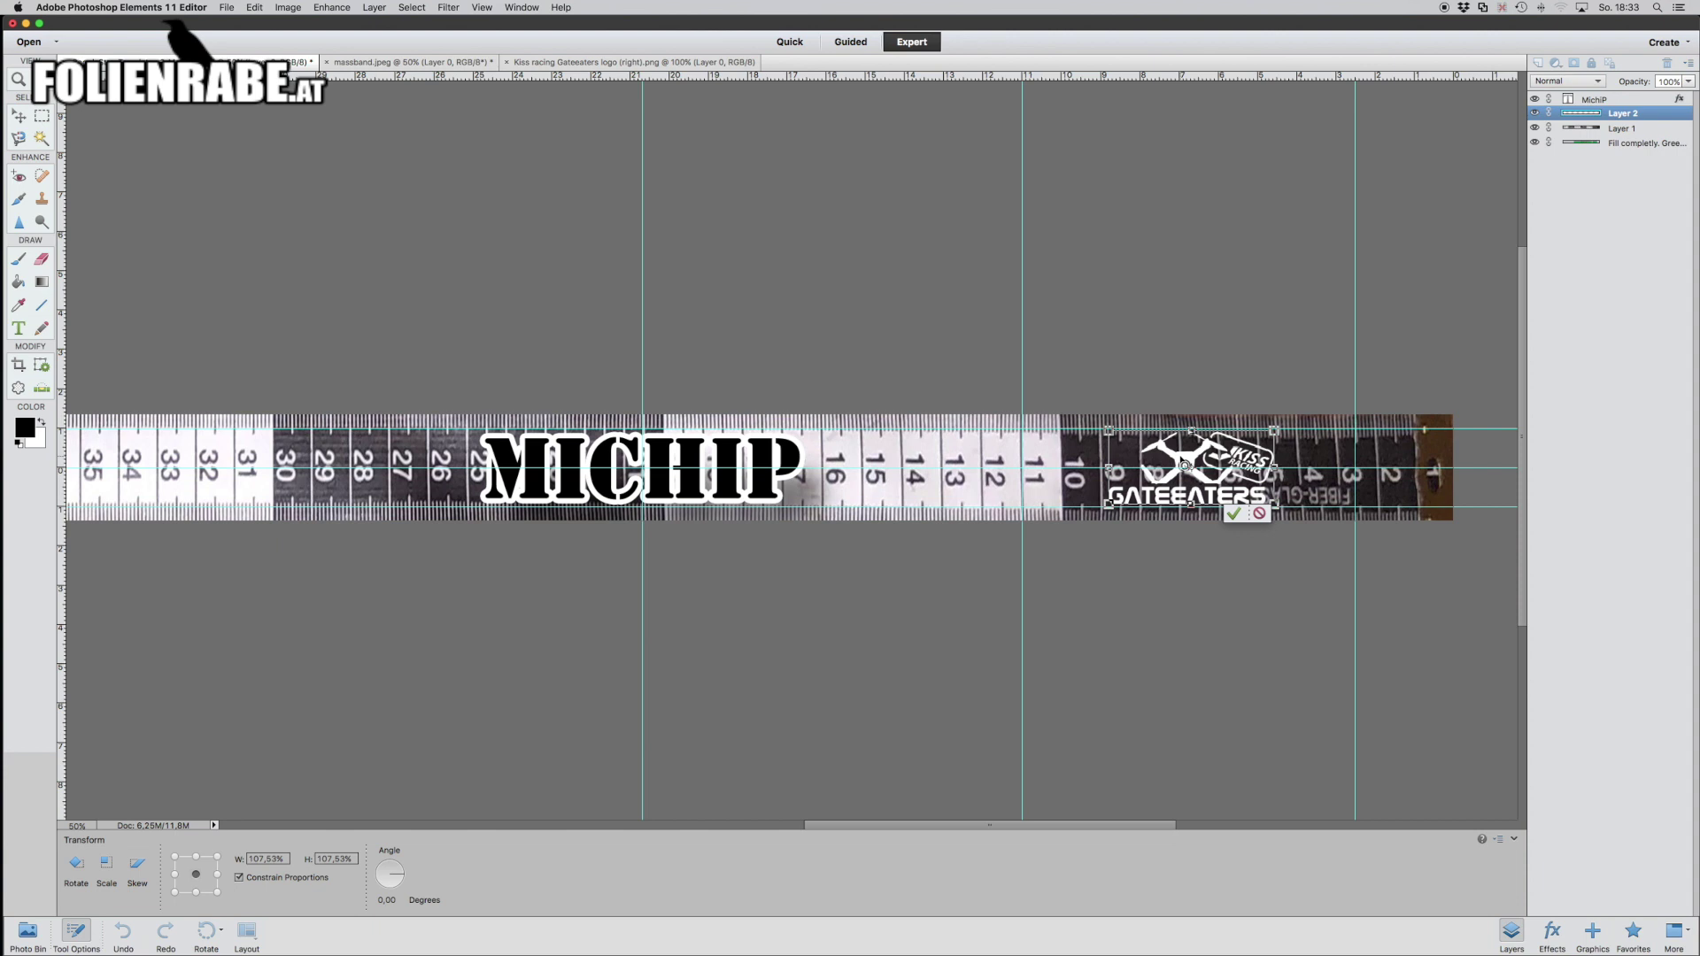
{"action": "left_click", "coordinate": [1224, 518]}
{"action": "left_click", "coordinate": [1551, 929]}
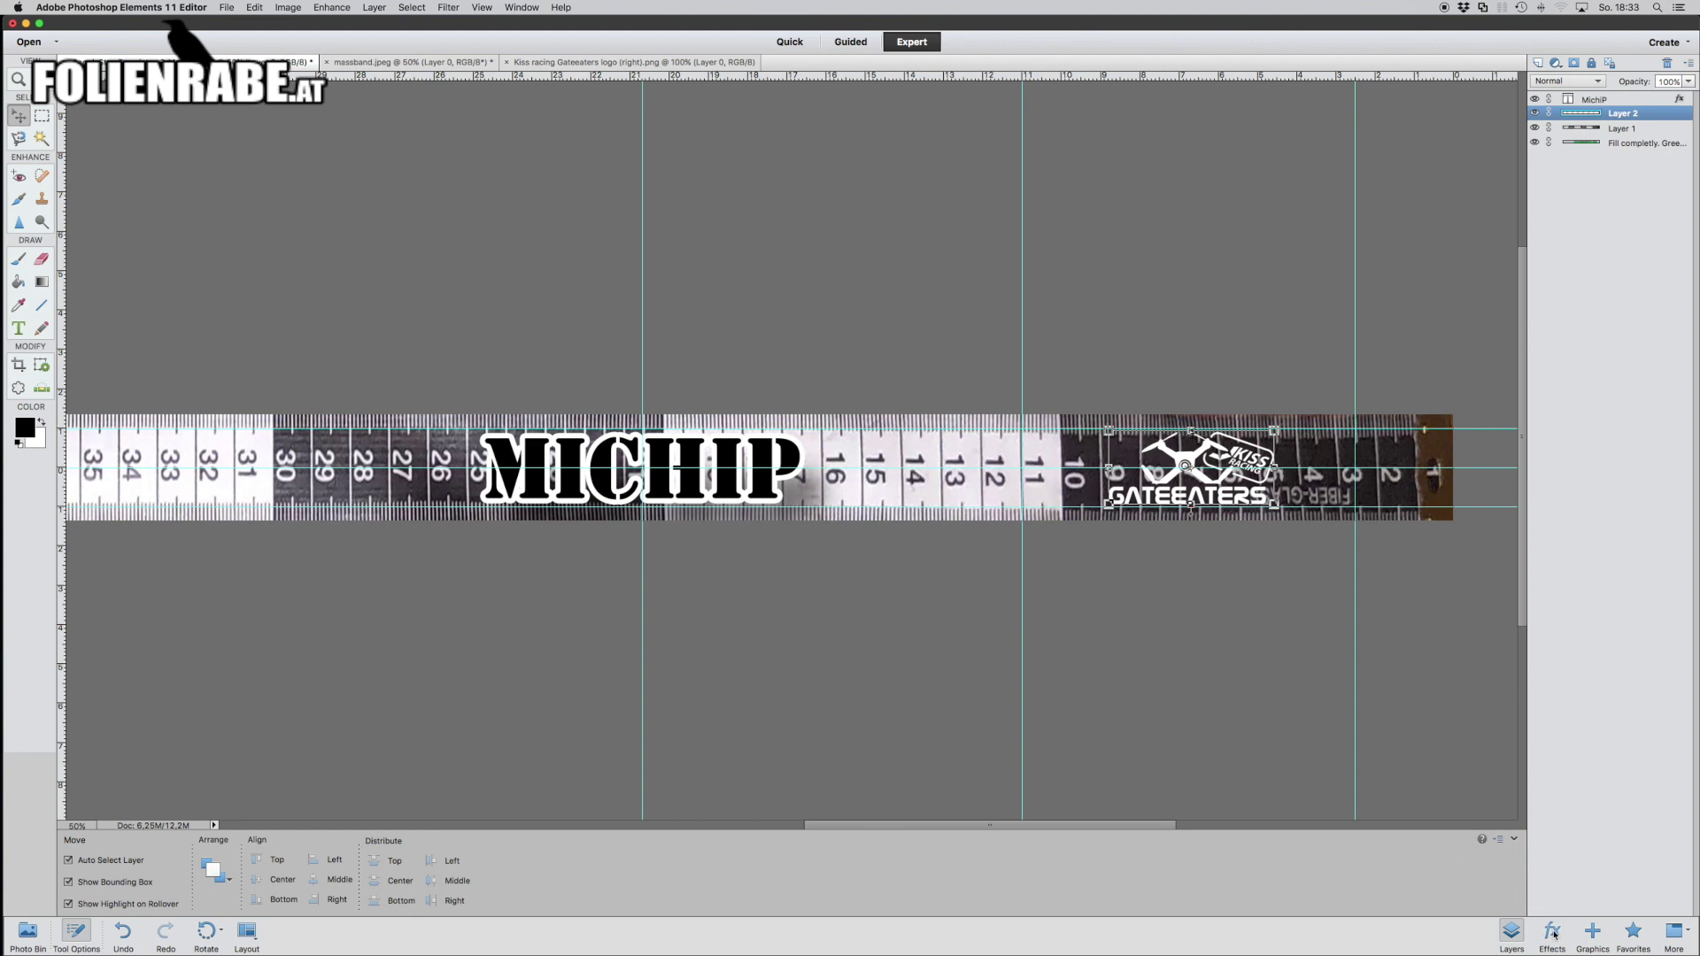
- Apply a style from the Strokes category to the Gateeaters logo
{"action": "left_click", "coordinate": [1574, 79]}
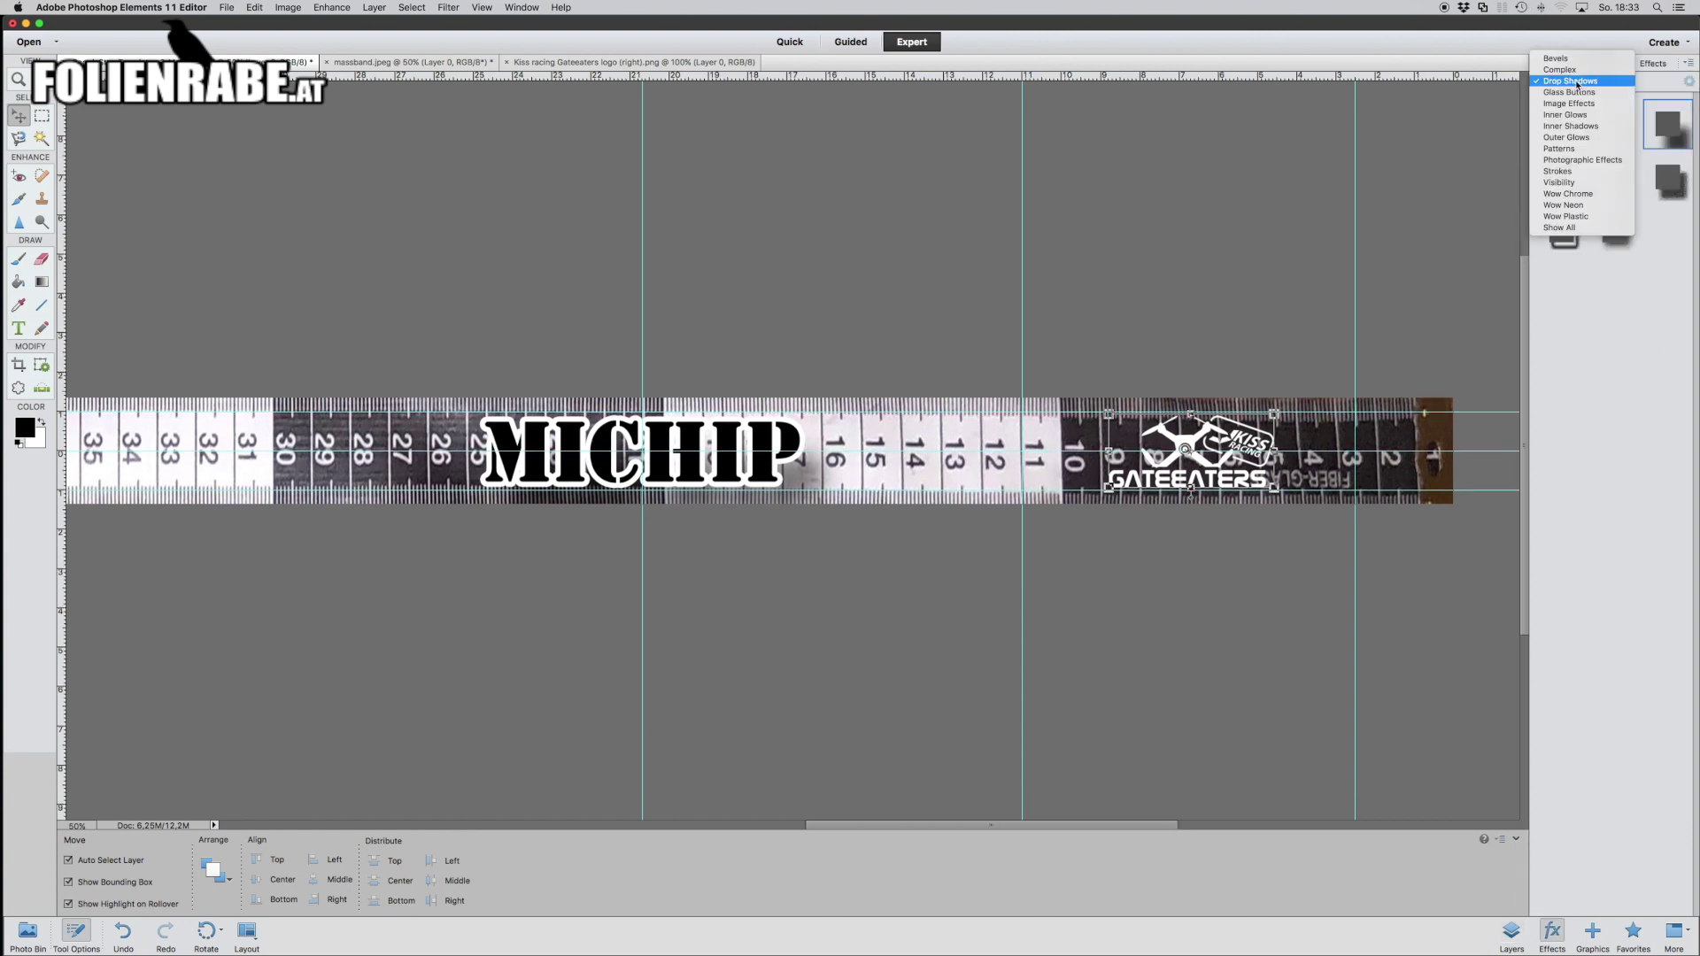
{"action": "left_click", "coordinate": [1580, 168]}
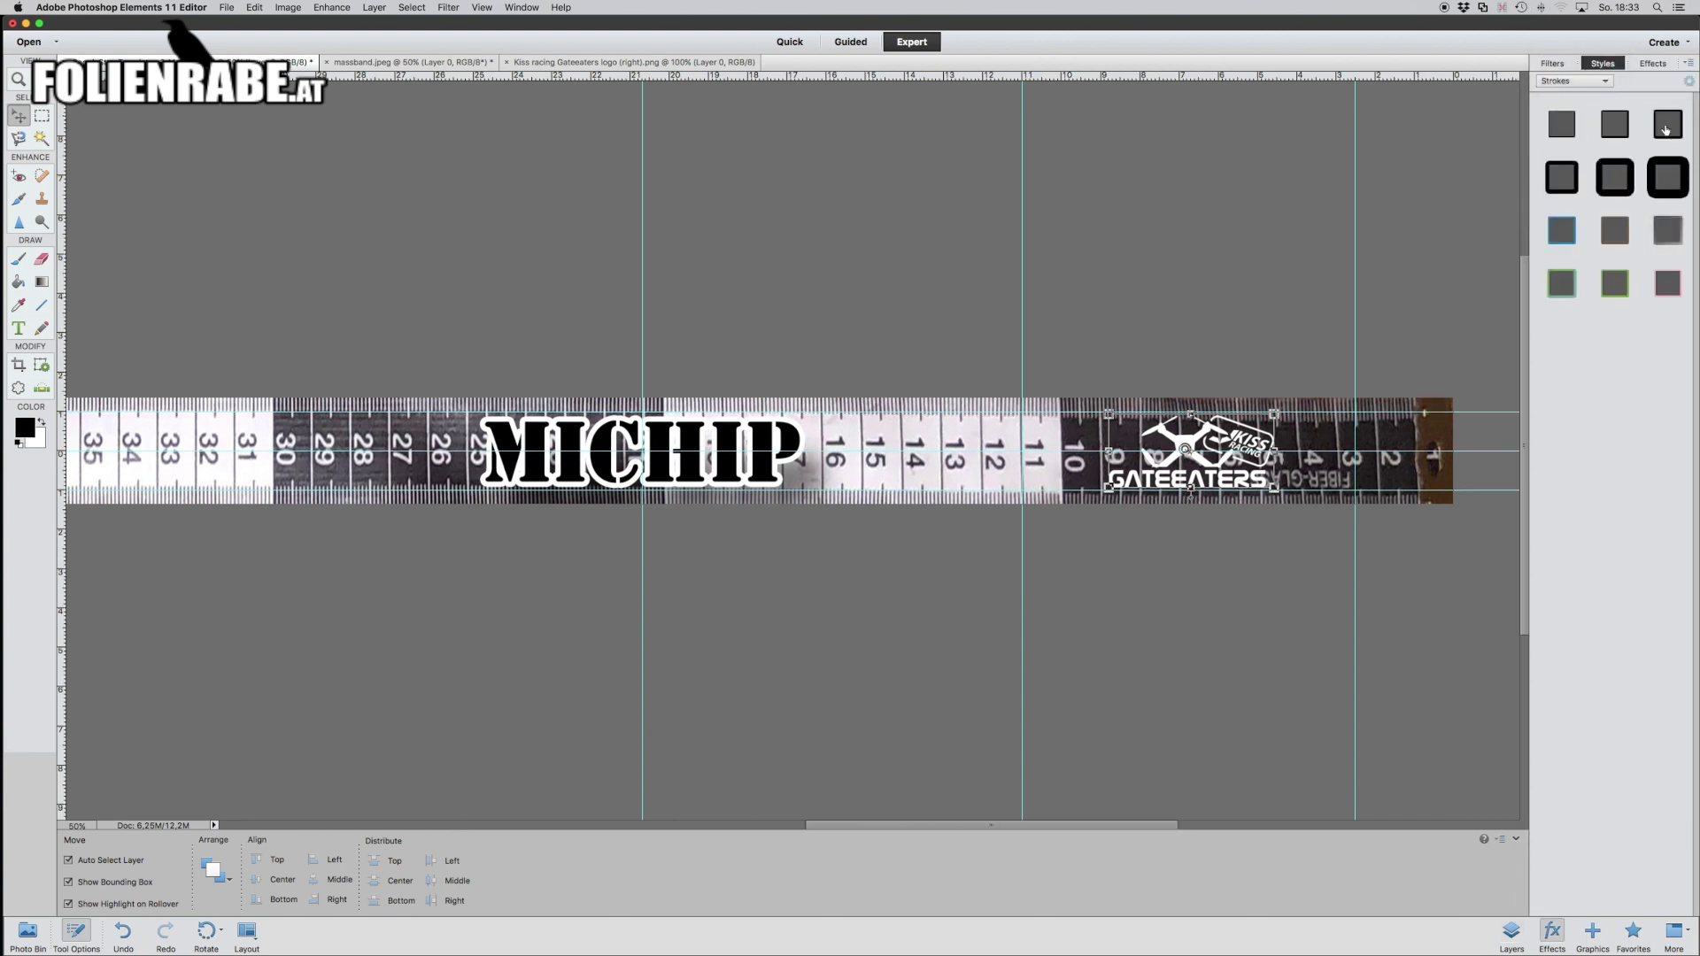
{"action": "mouse_move", "coordinate": [1664, 128]}
{"action": "left_mouse_down"}
{"action": "mouse_move", "coordinate": [1248, 449]}
{"action": "mouse_move", "coordinate": [1180, 445]}
{"action": "left_mouse_up"}
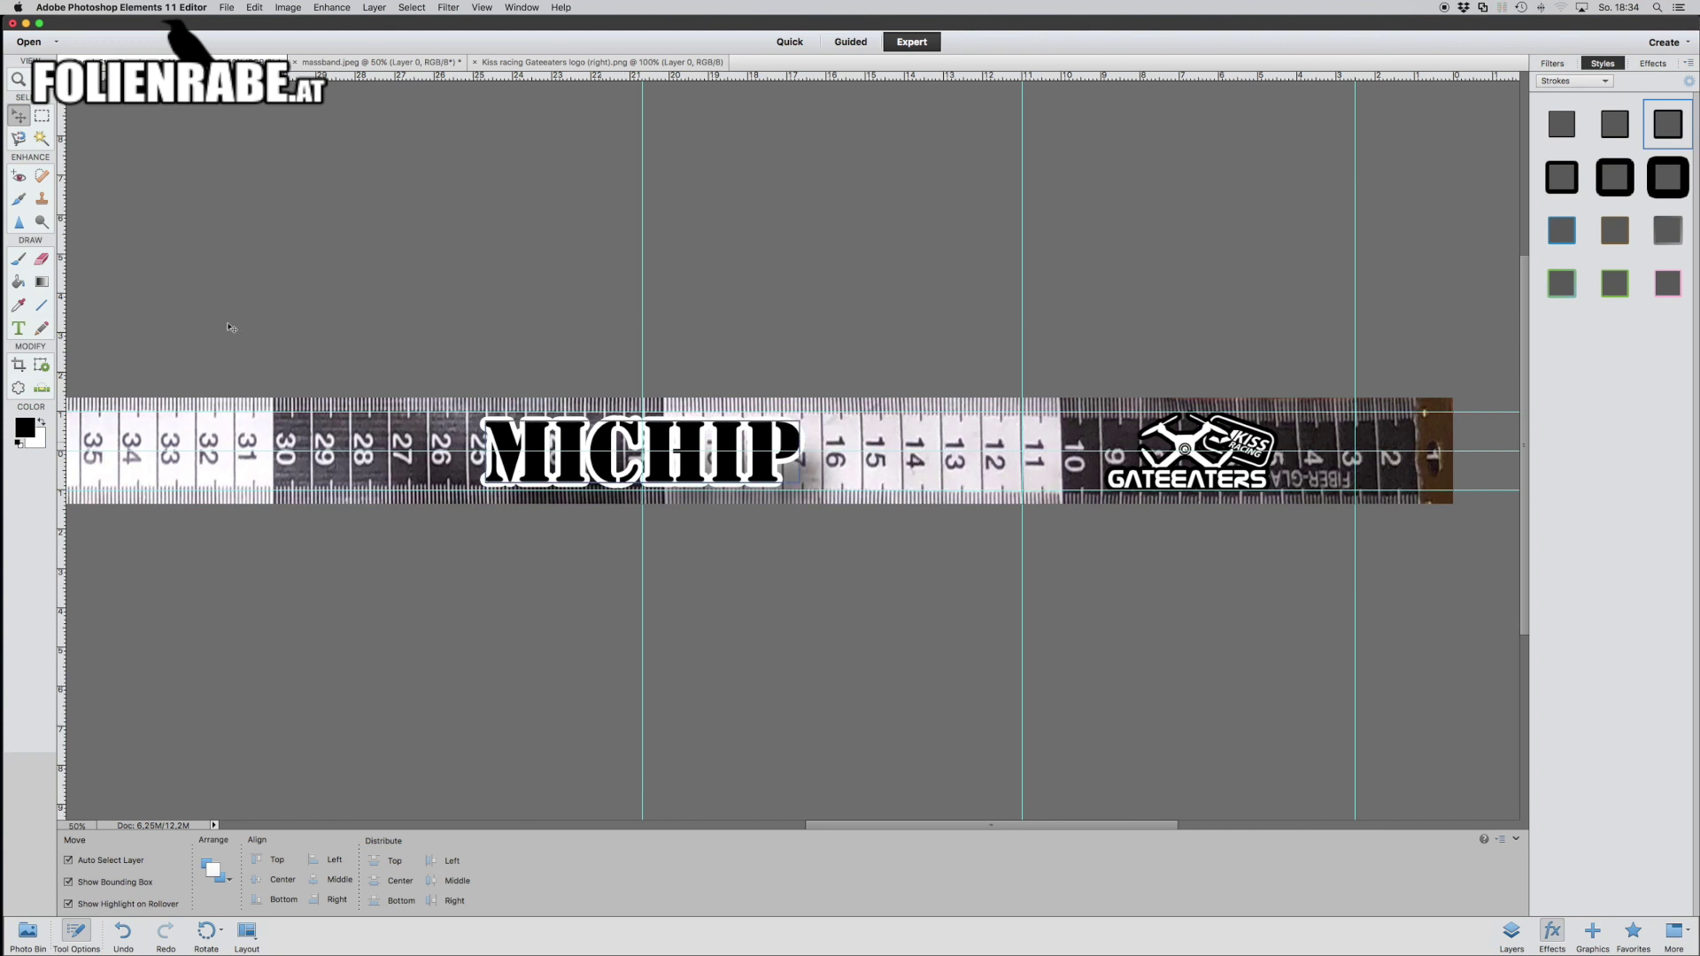
- Recolour the MICHIP text white, commit it, and select Layer 2 in the Layers list
{"action": "key", "text": "t"}
{"action": "left_click", "coordinate": [551, 461]}
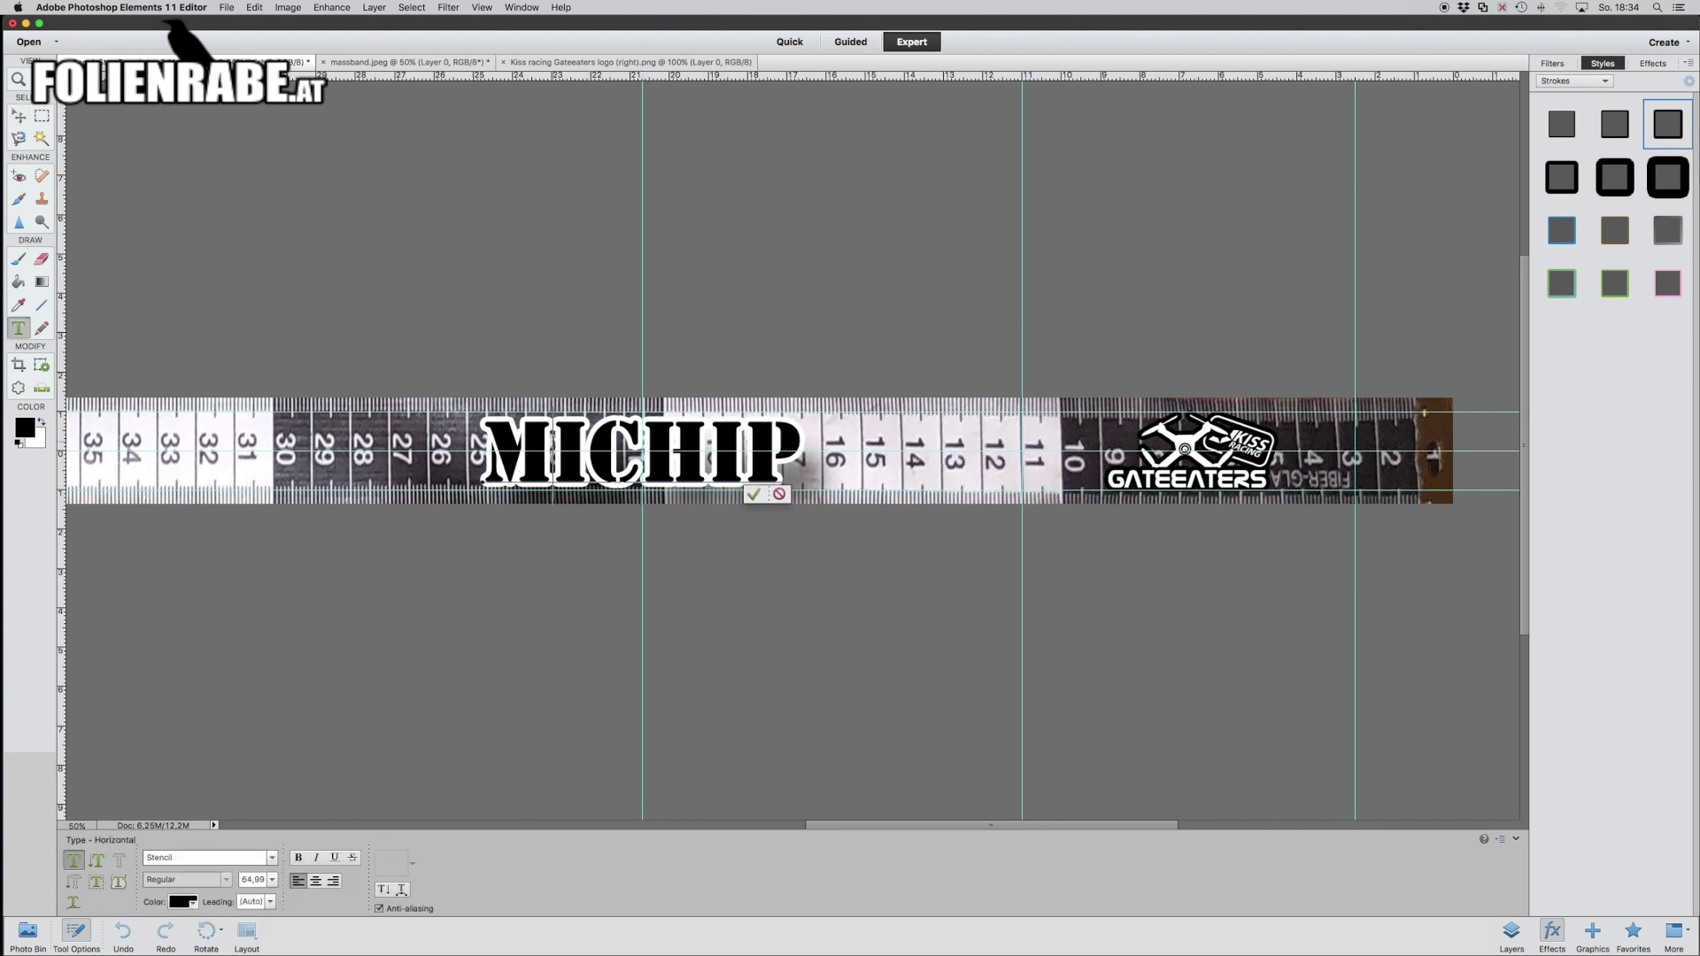
{"action": "left_click", "coordinate": [192, 904]}
{"action": "left_click", "coordinate": [232, 771]}
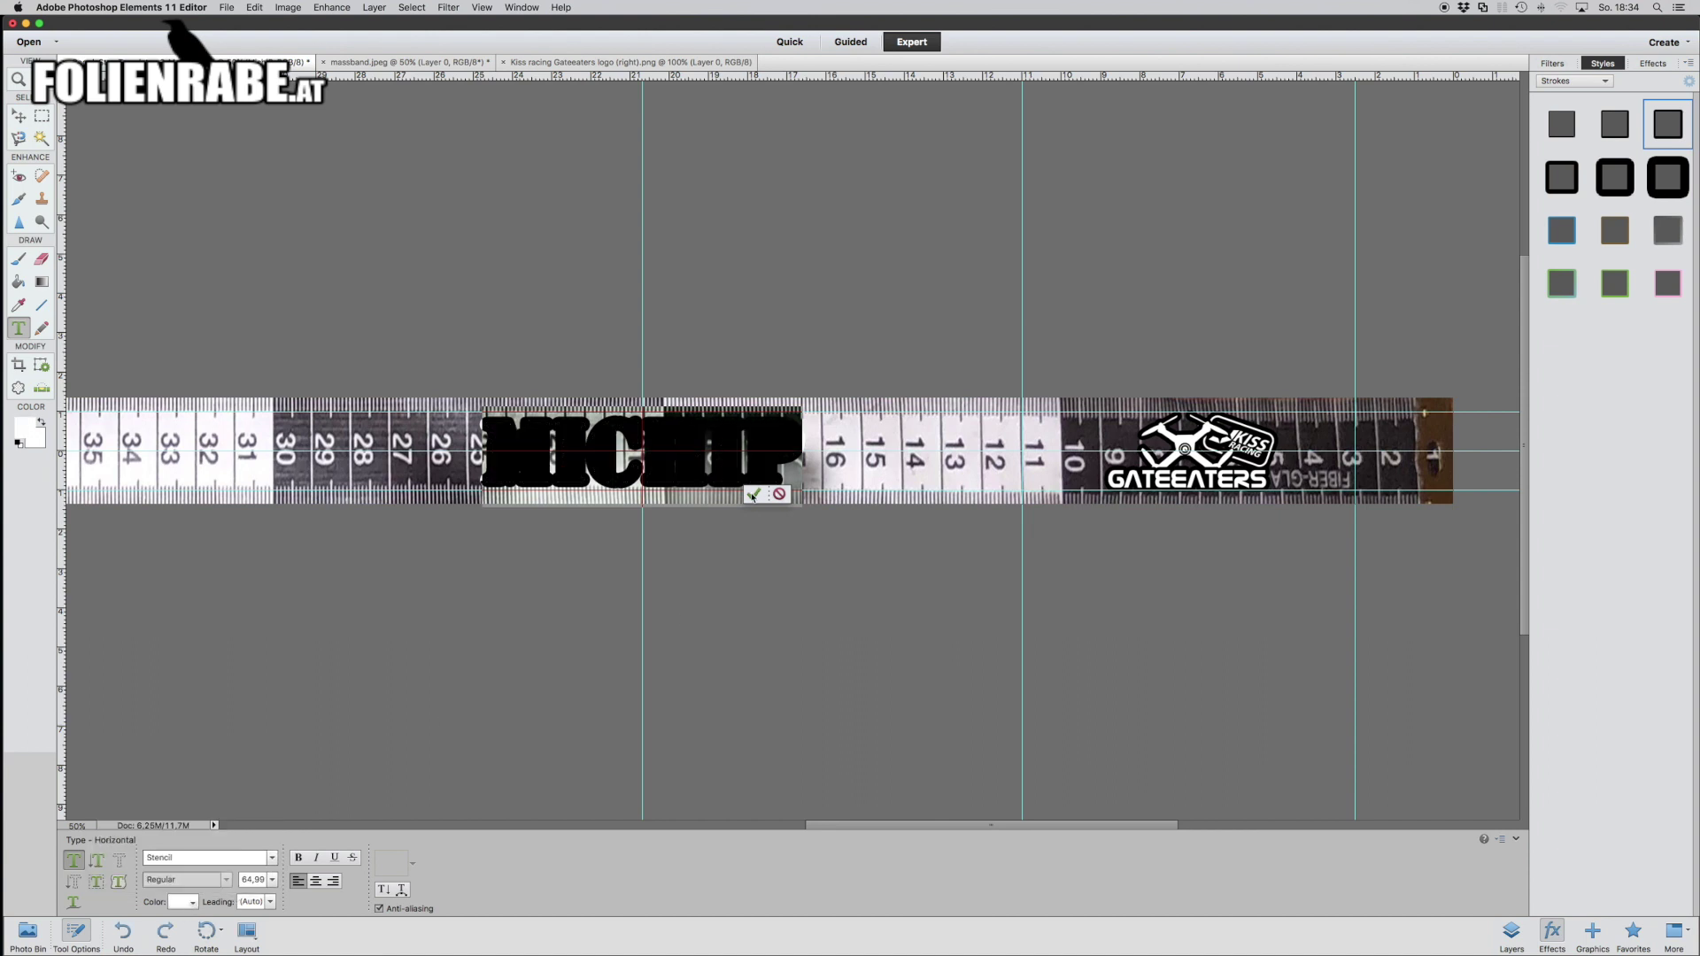
{"action": "left_click", "coordinate": [17, 116]}
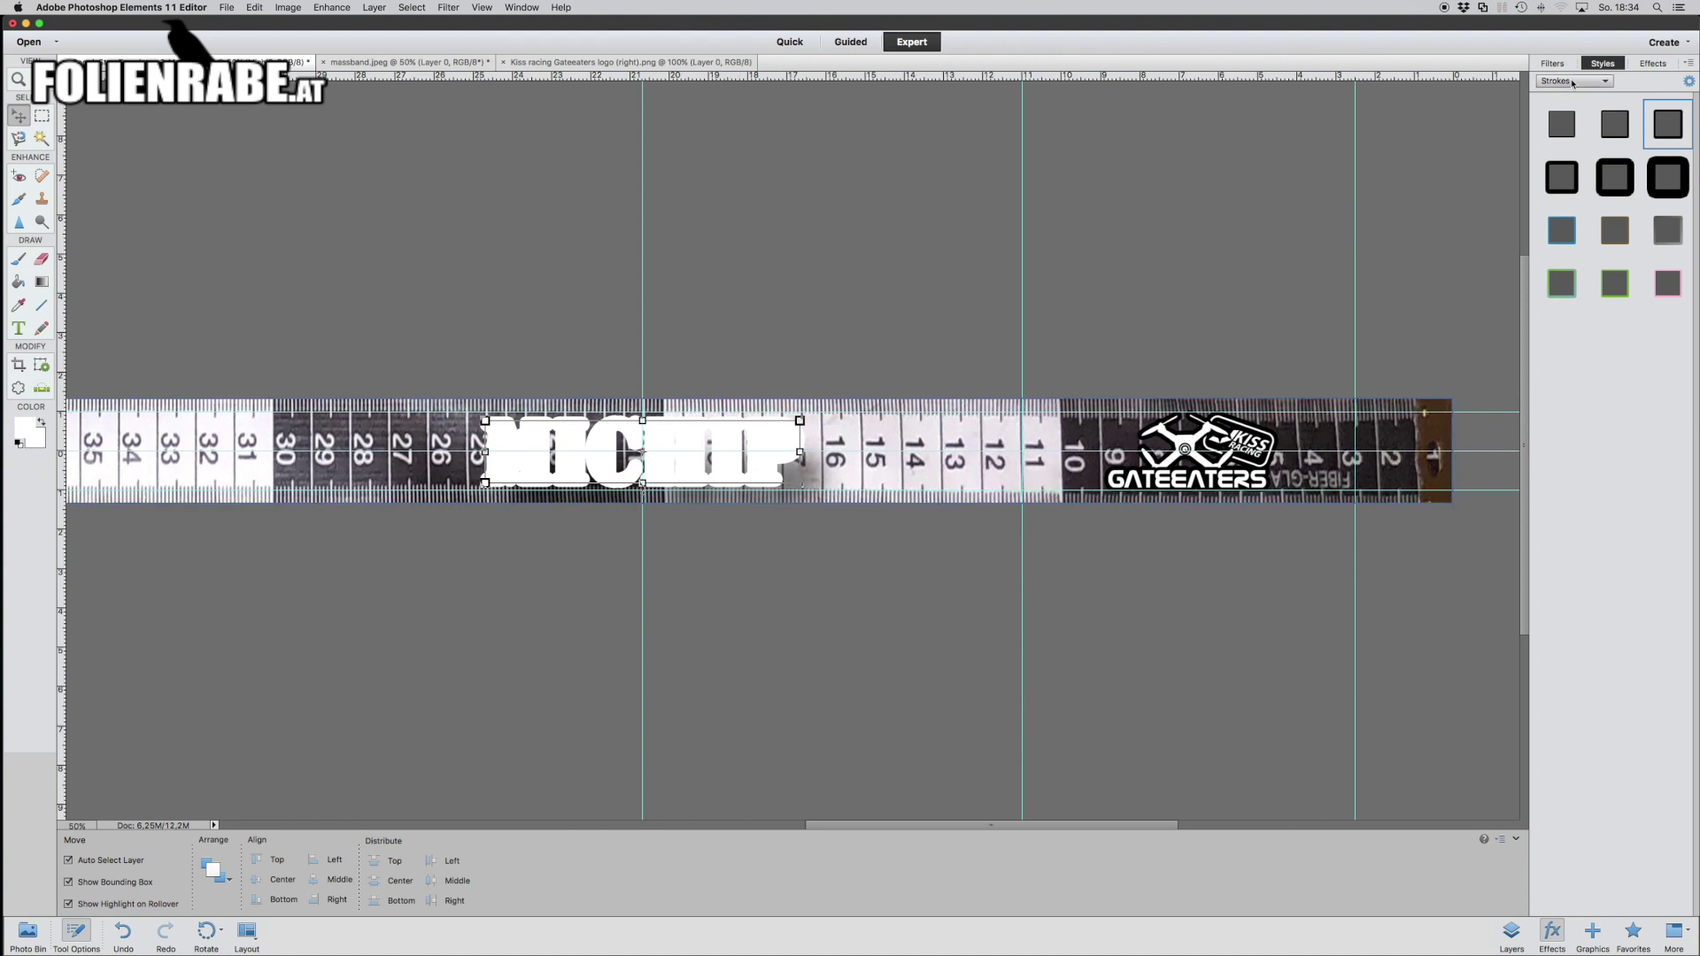
{"action": "left_click", "coordinate": [1511, 934]}
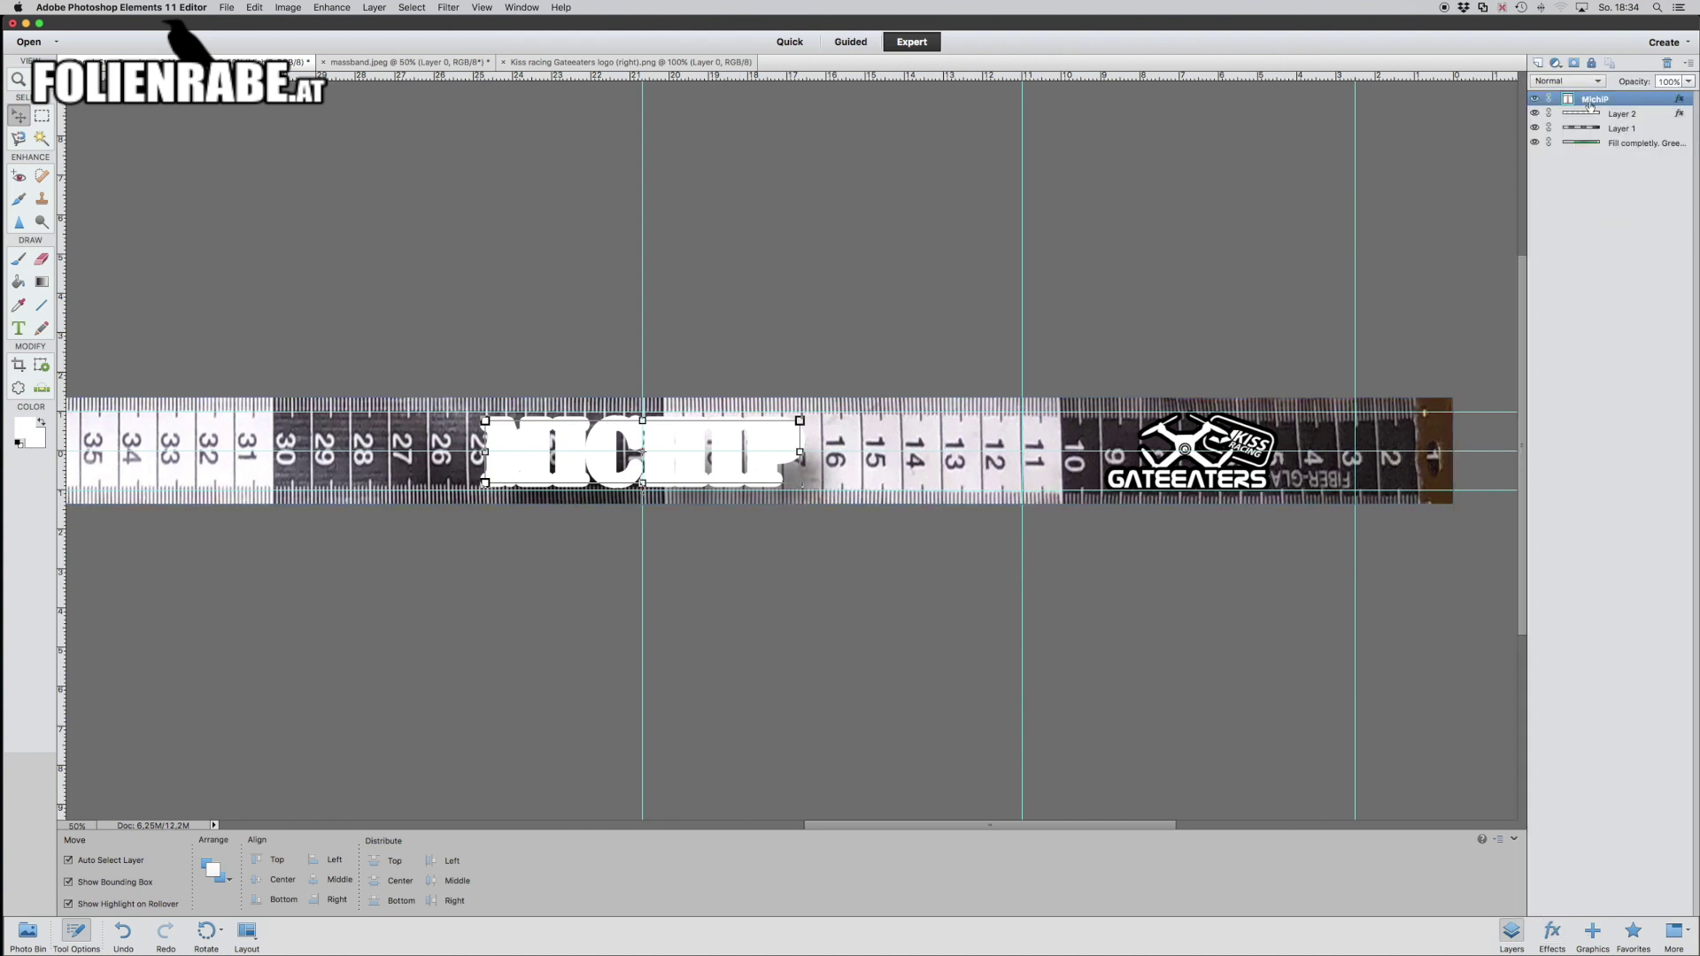
{"action": "left_click", "coordinate": [1652, 128]}
- Open the Gateeaters logo layer's style settings, then cancel without changes
{"action": "left_click", "coordinate": [1676, 114]}
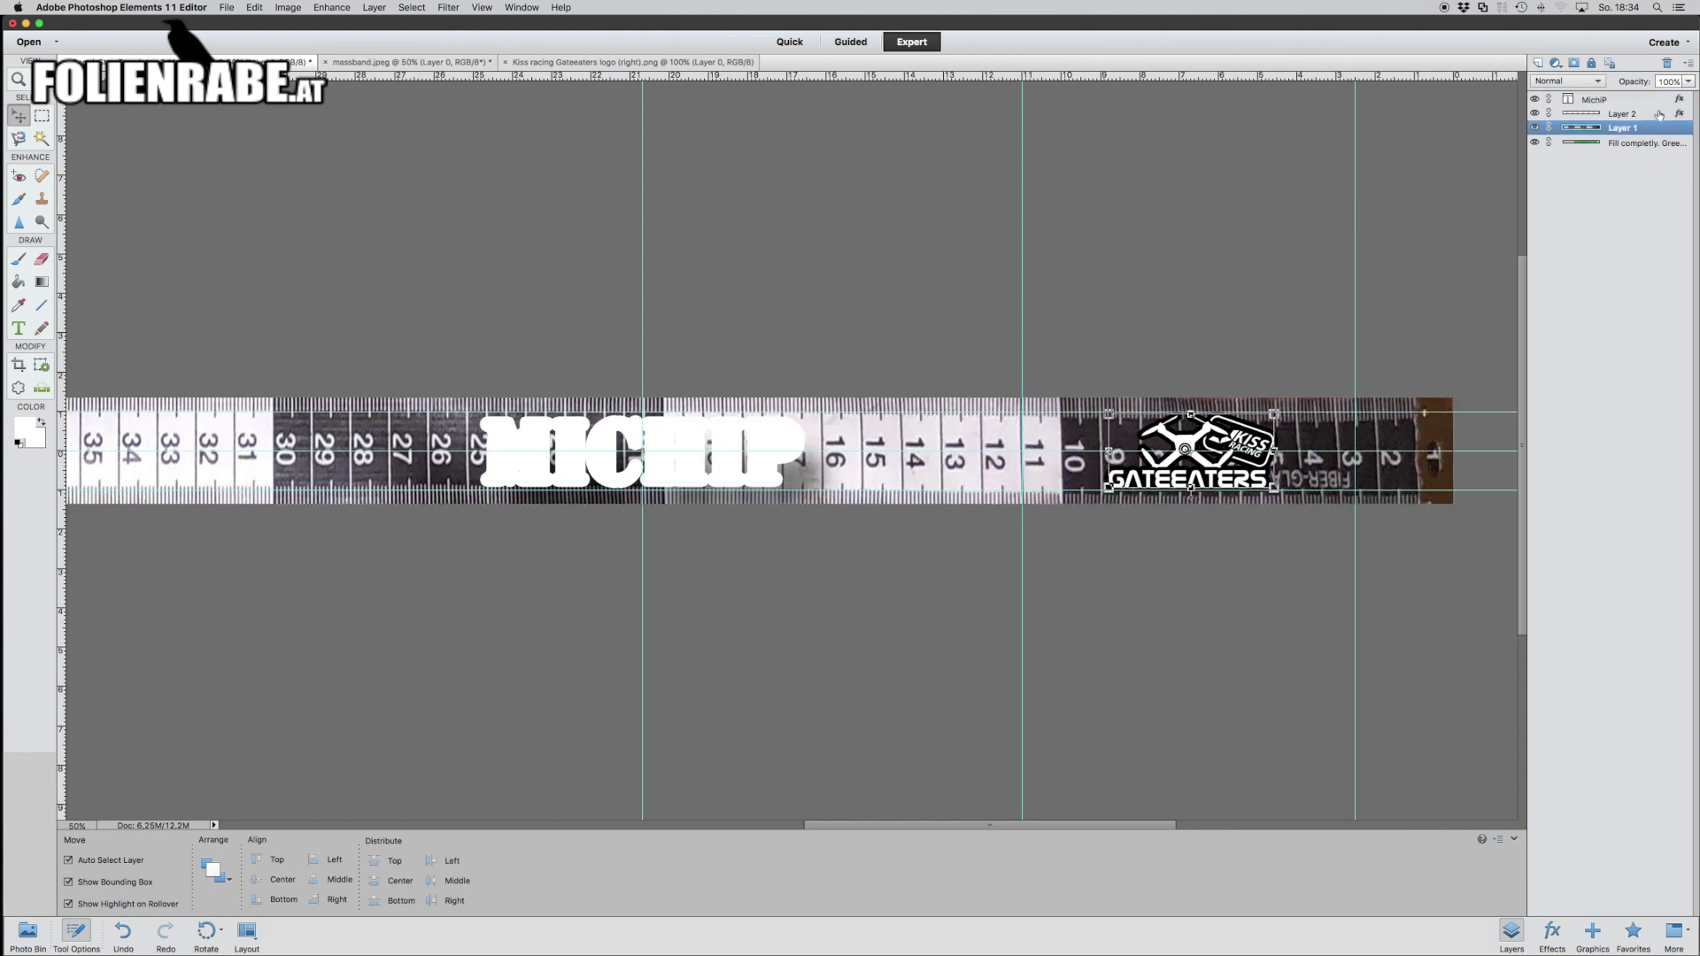
{"action": "double_click", "coordinate": [1681, 115]}
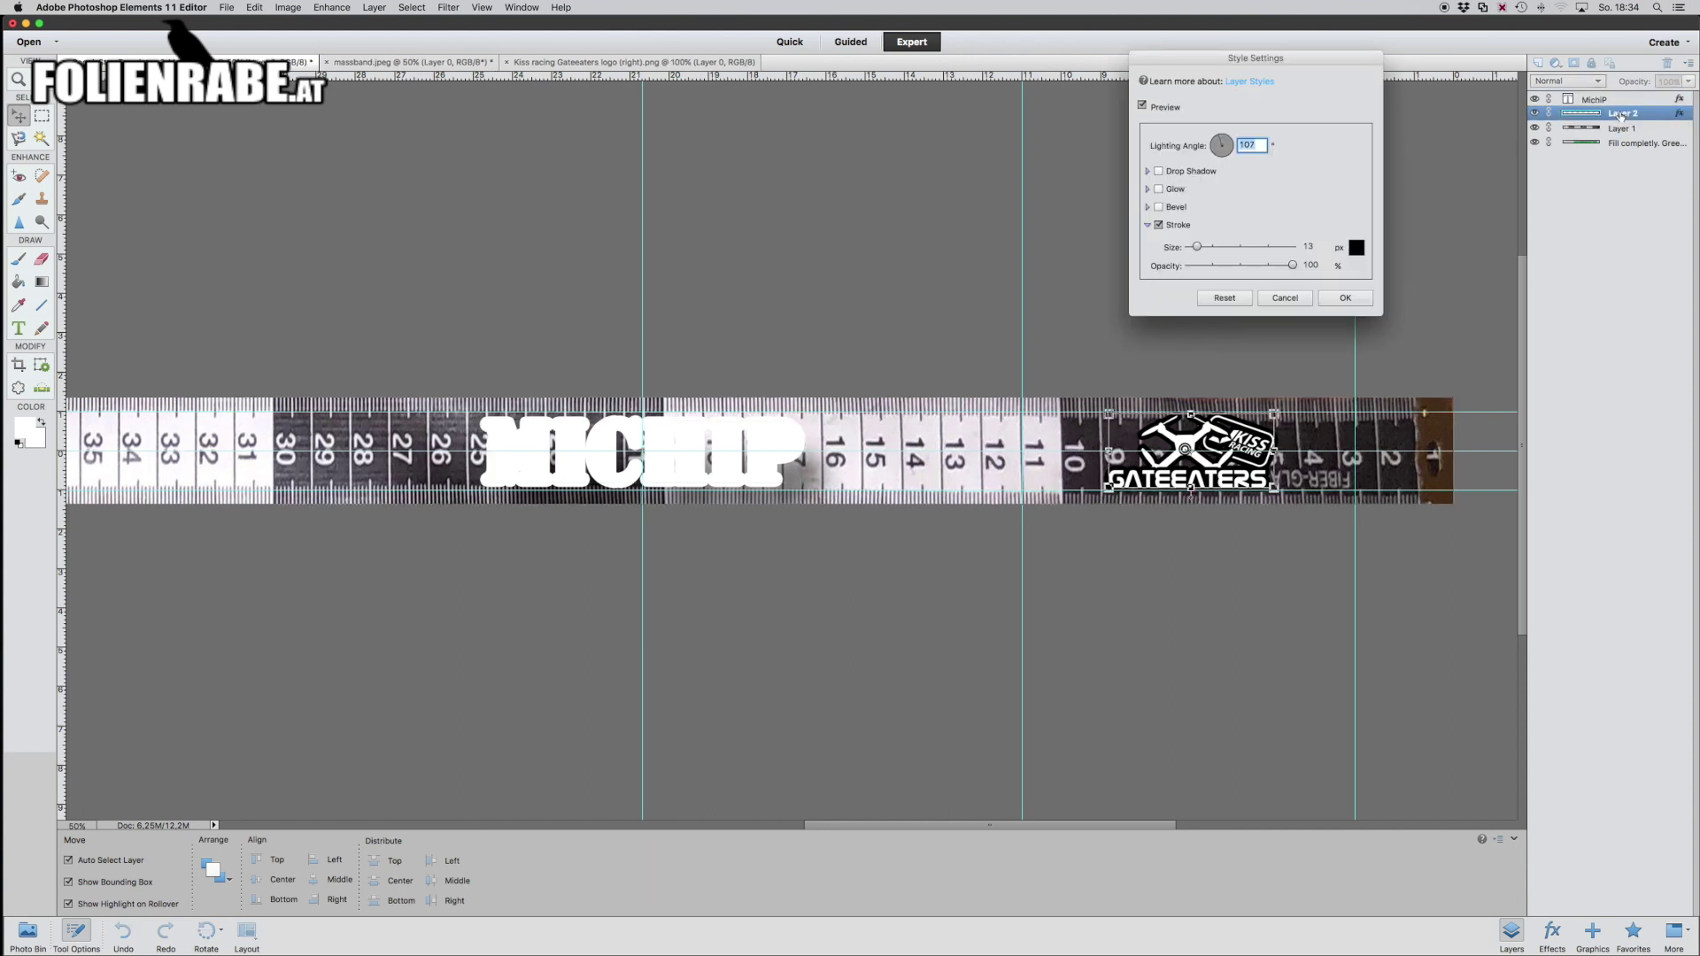
{"action": "left_click", "coordinate": [1287, 299]}
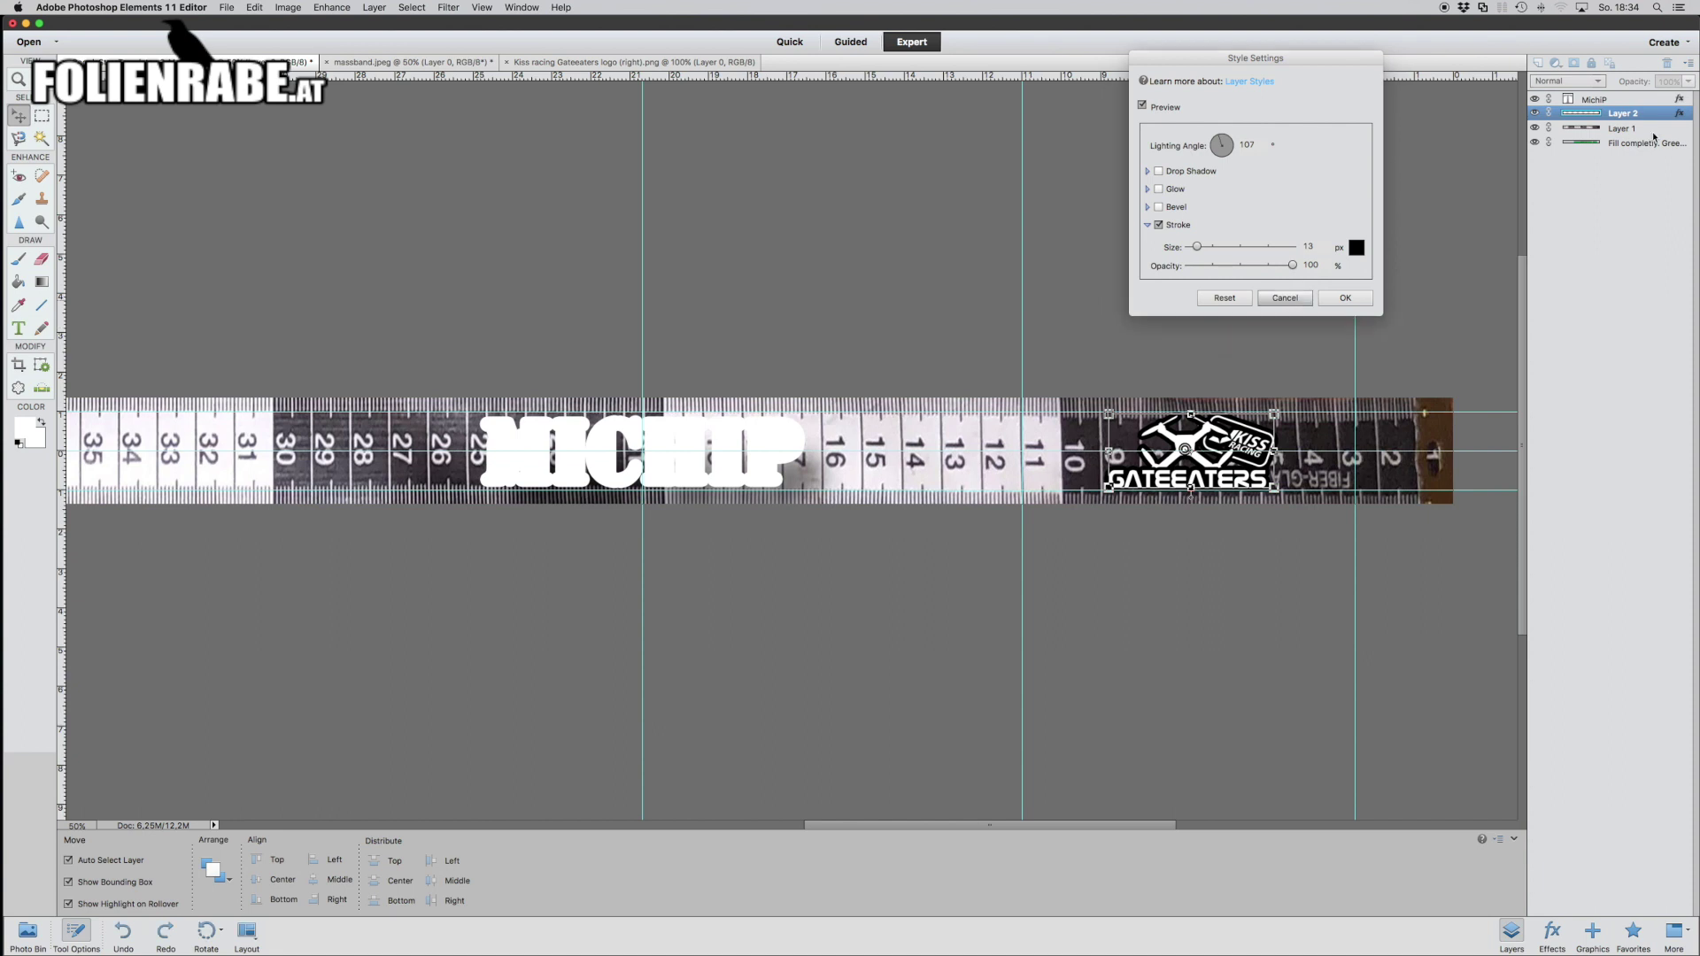
- Change the MICHIP layer's 16 px stroke colour to black, keeping its drop shadow
{"action": "left_click", "coordinate": [1676, 100]}
{"action": "double_click", "coordinate": [1678, 100]}
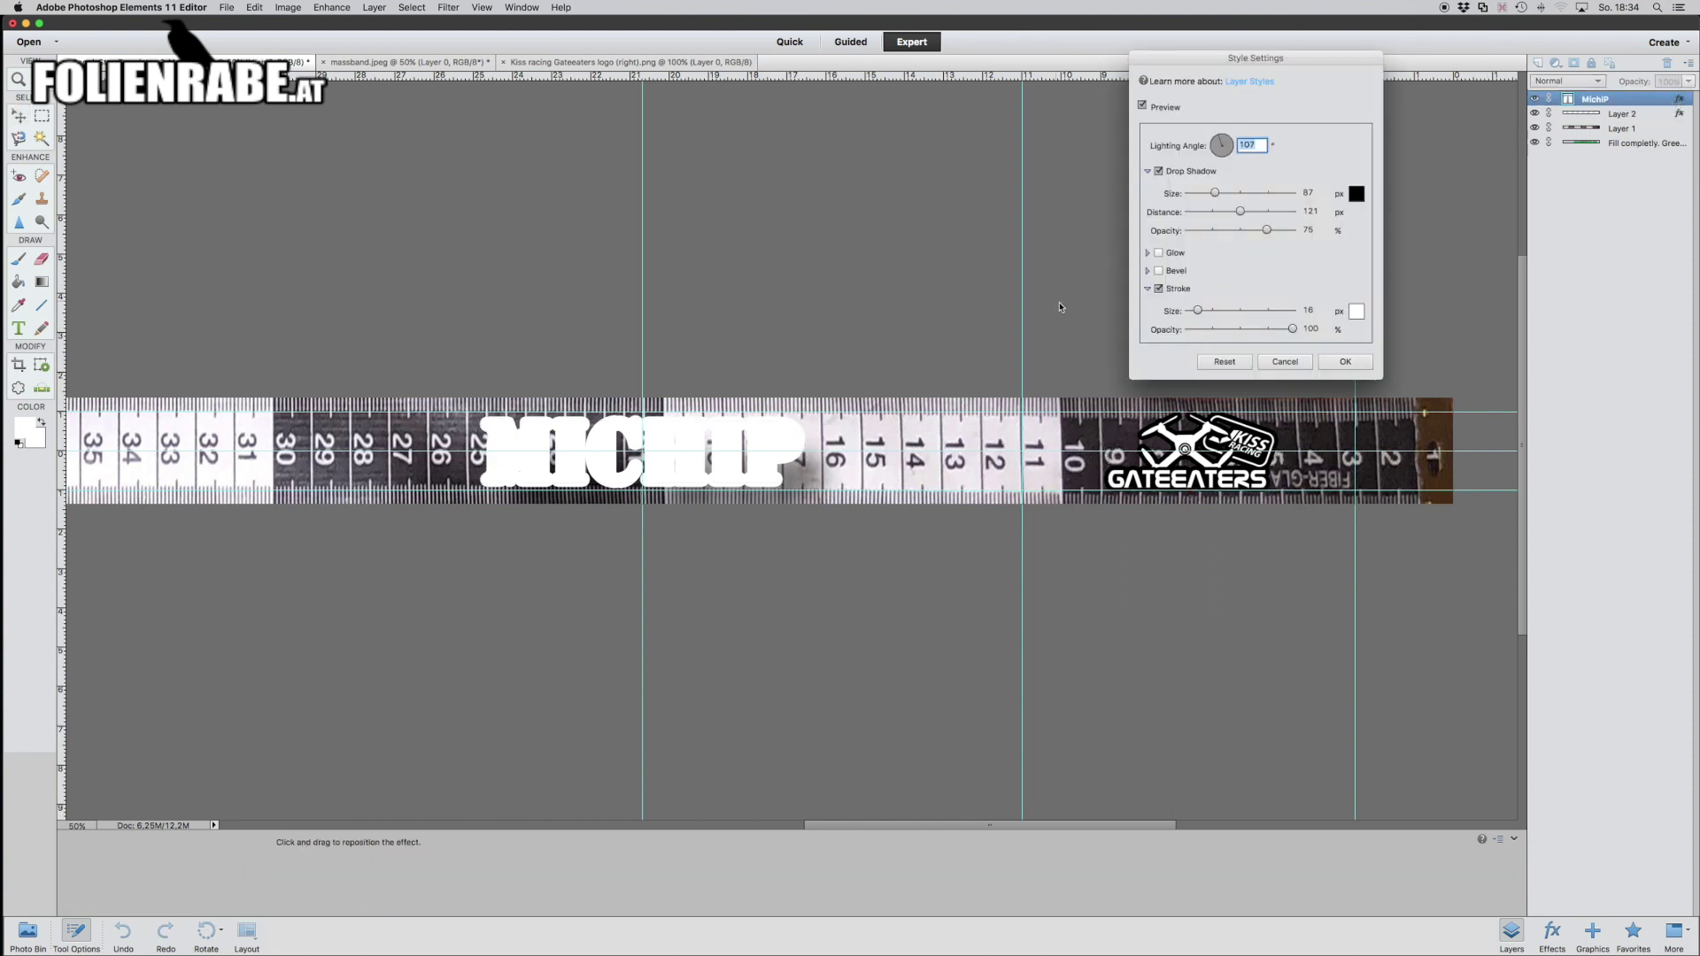
{"action": "left_click", "coordinate": [1356, 312]}
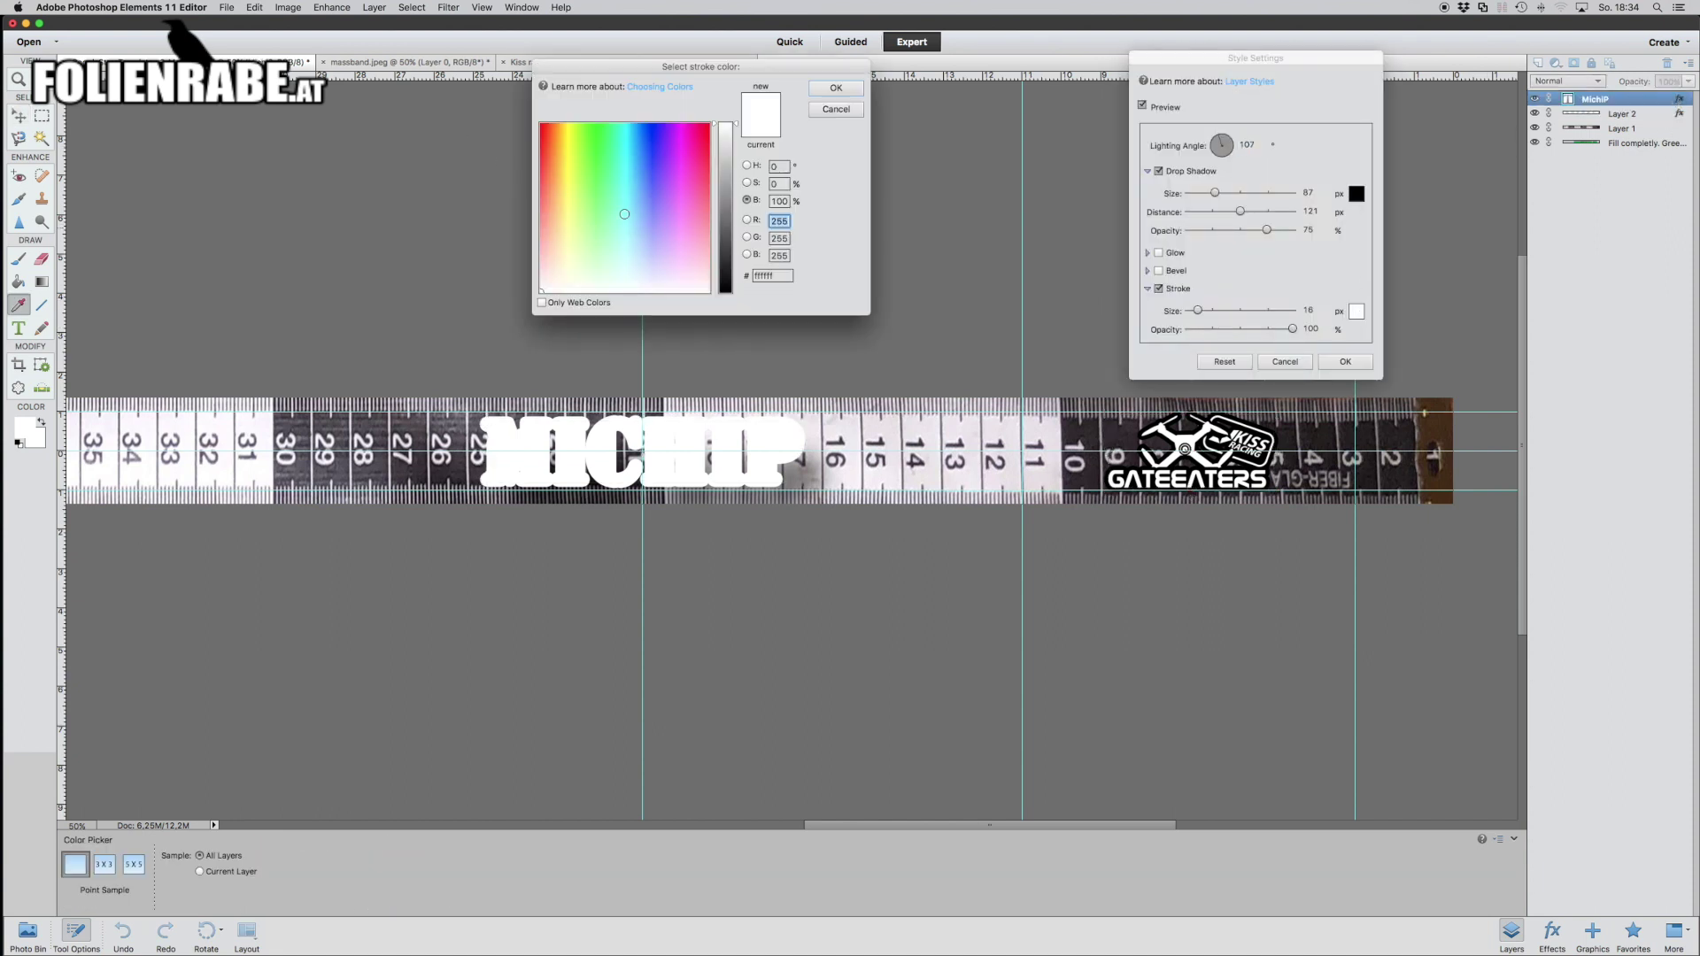
{"action": "left_click_drag", "start_coordinate": [731, 146], "coordinate": [731, 292]}
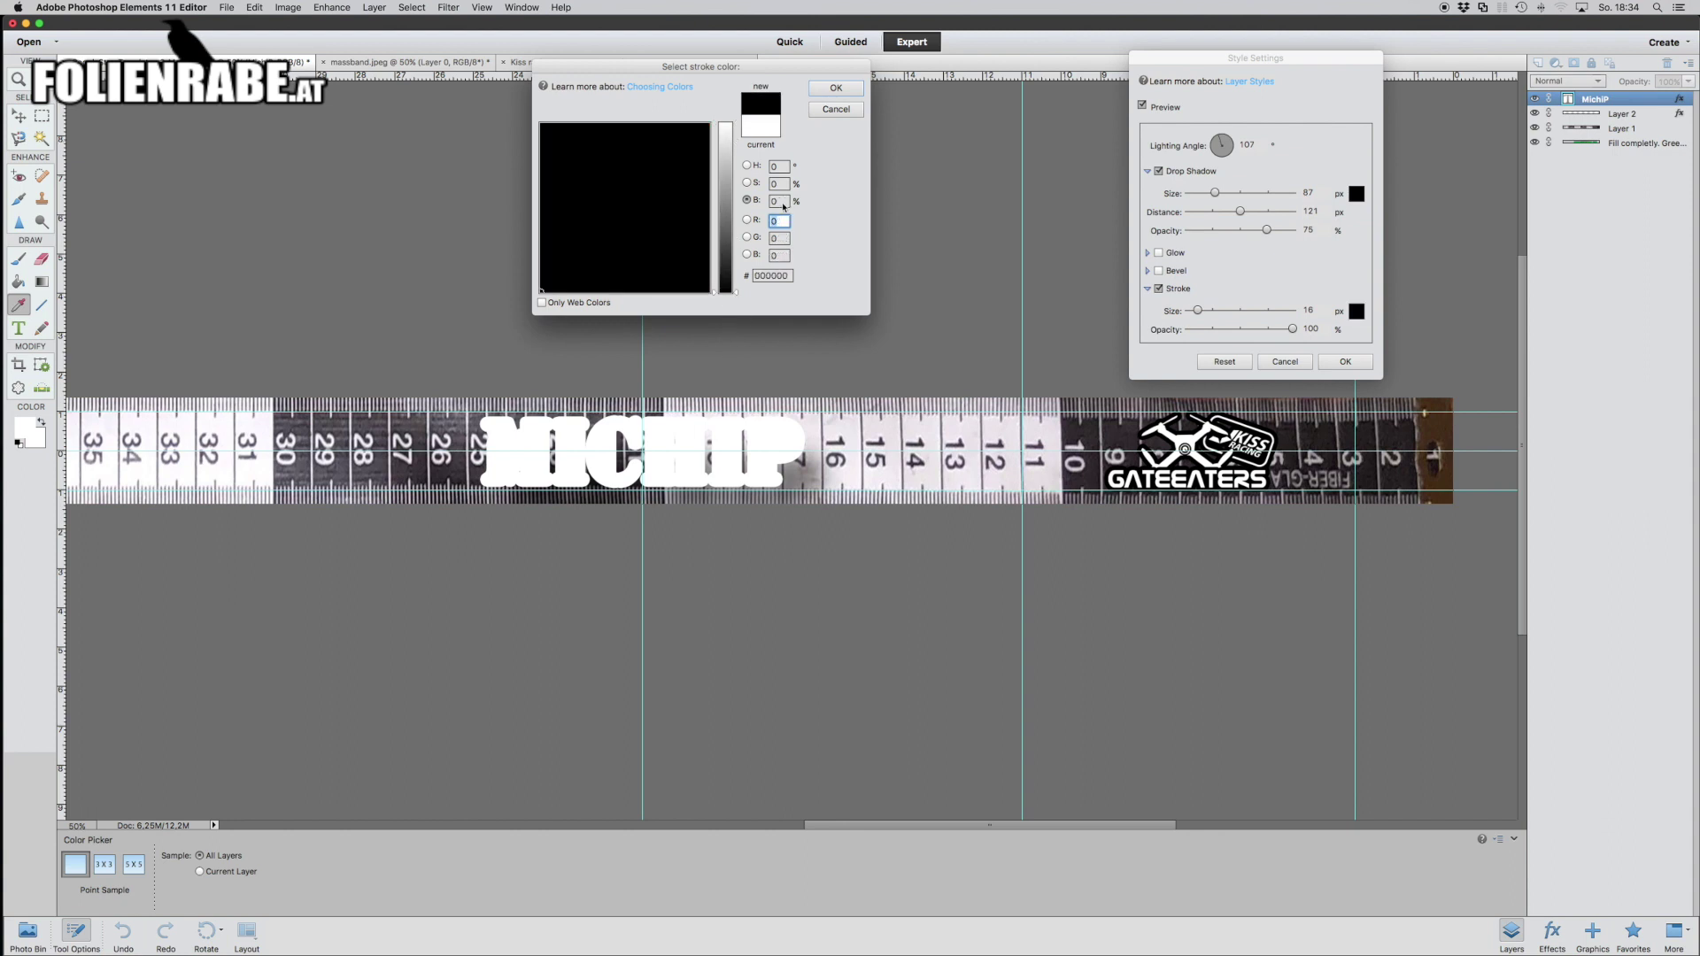
{"action": "left_click", "coordinate": [835, 88]}
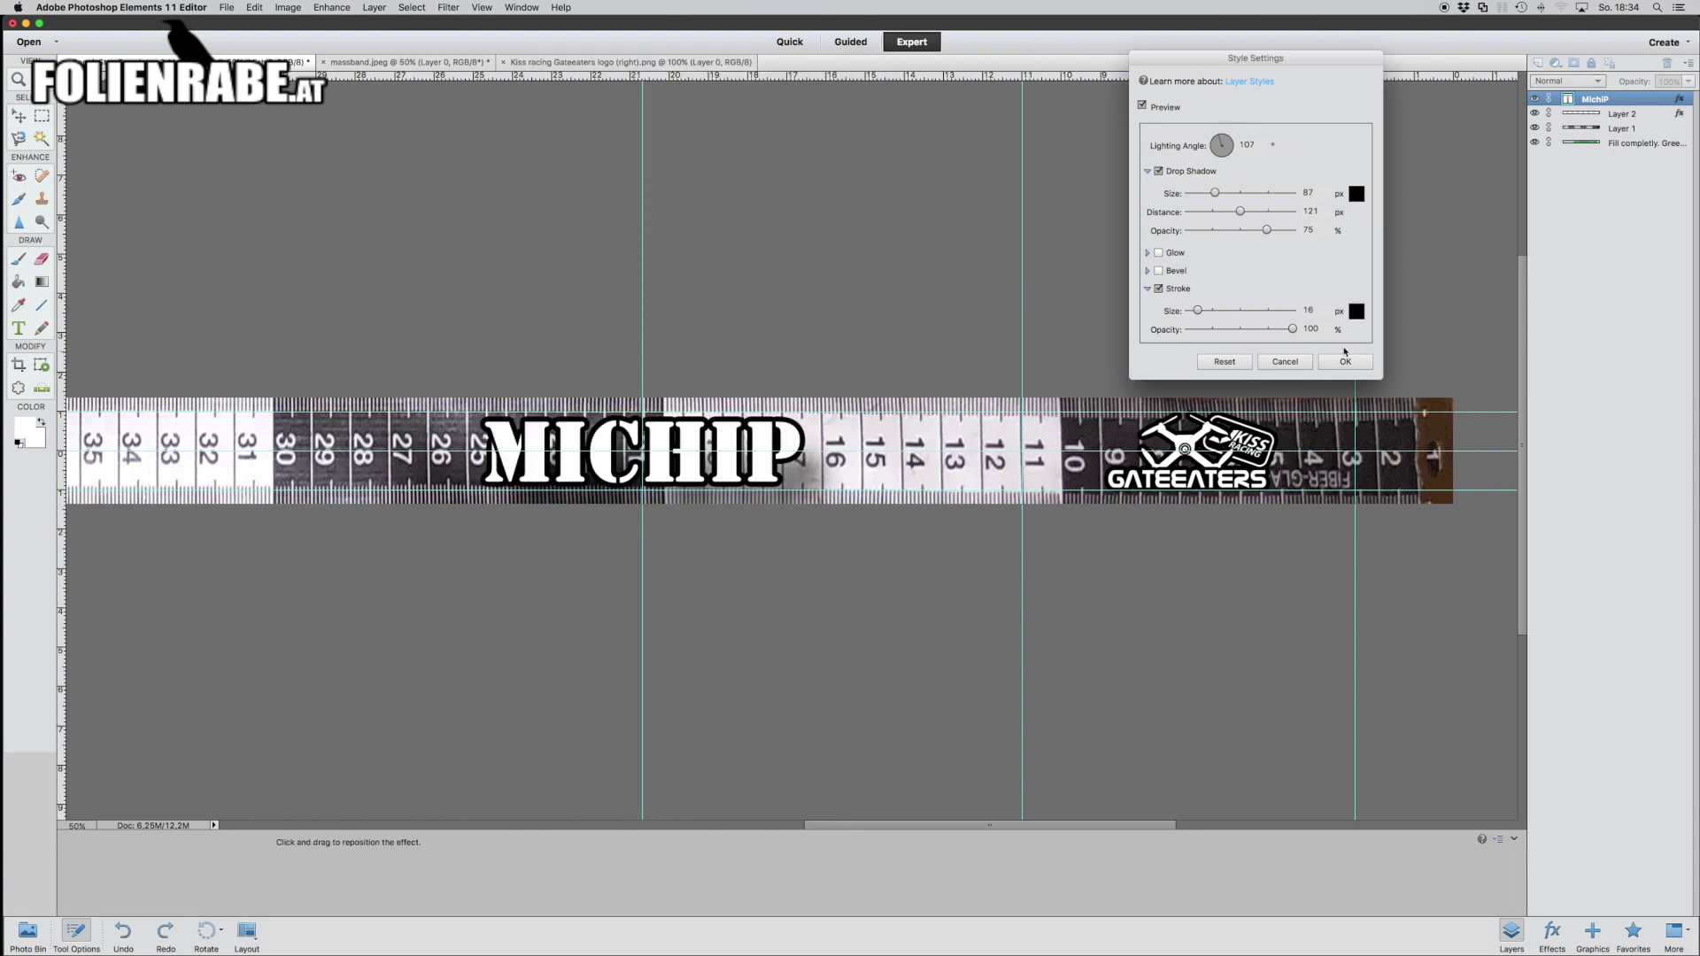
{"action": "left_click", "coordinate": [1345, 362]}
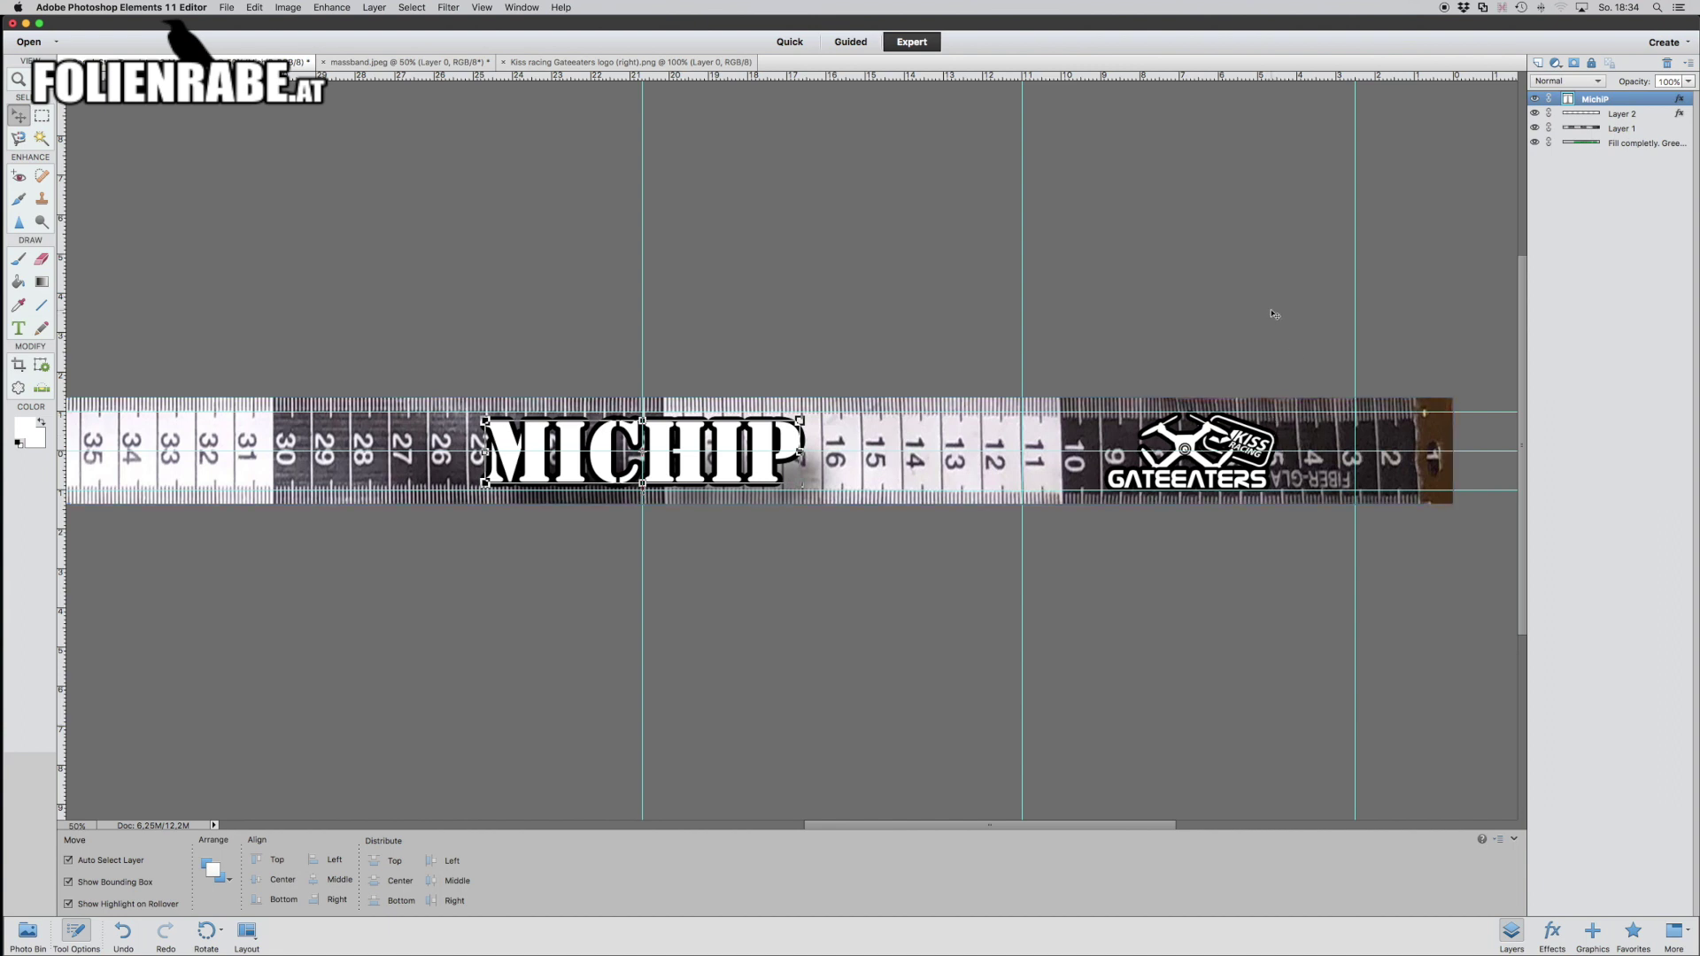
{"action": "scroll", "coordinate": [974, 662], "scroll_direction": "left", "scroll_amount": 5}
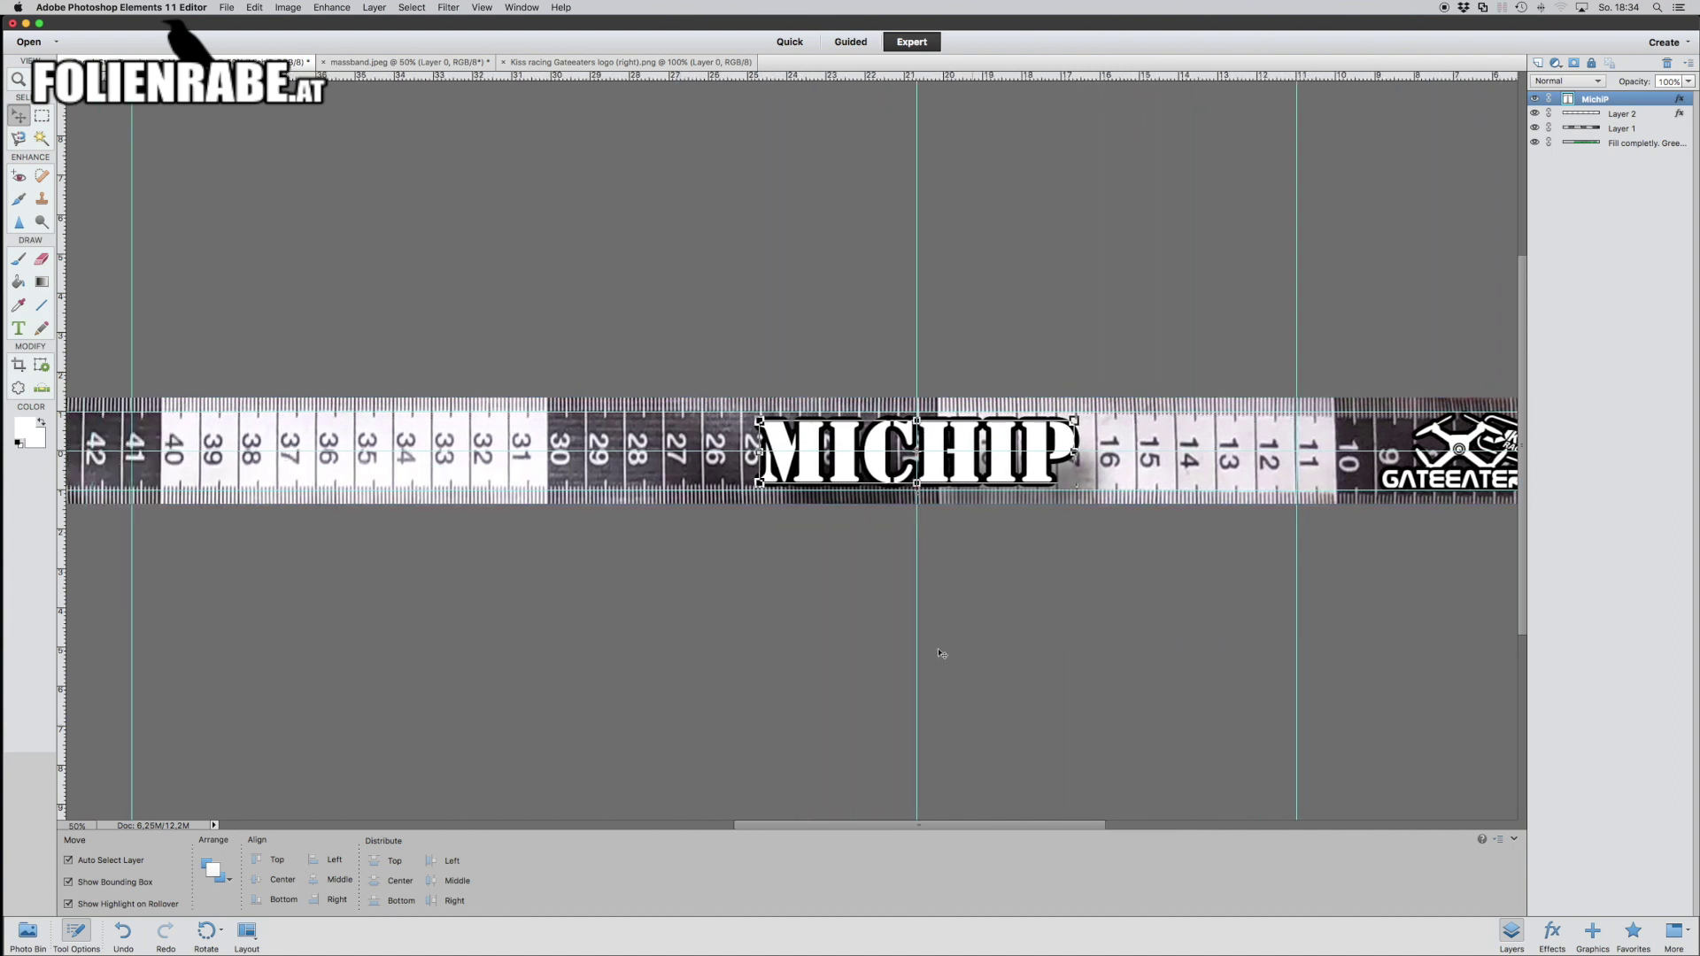
{"action": "scroll", "coordinate": [941, 654], "scroll_direction": "left", "scroll_amount": 5}
{"action": "scroll", "coordinate": [941, 654], "scroll_direction": "right", "scroll_amount": 7}
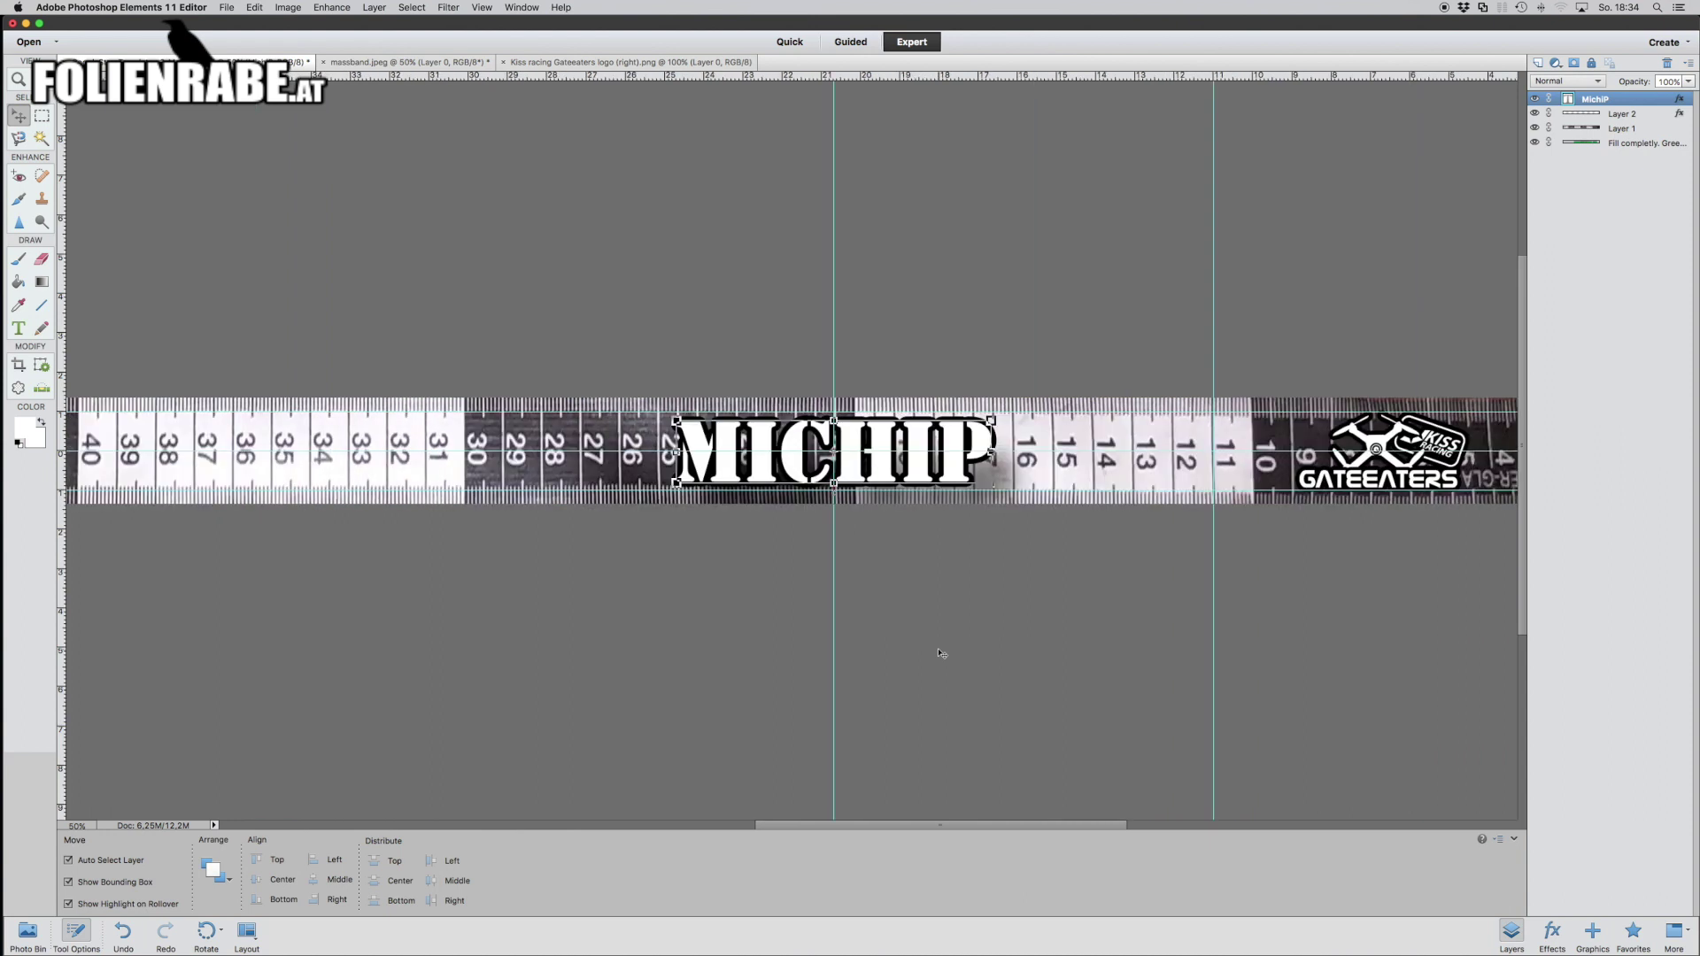
{"action": "key", "text": "super+minus"}
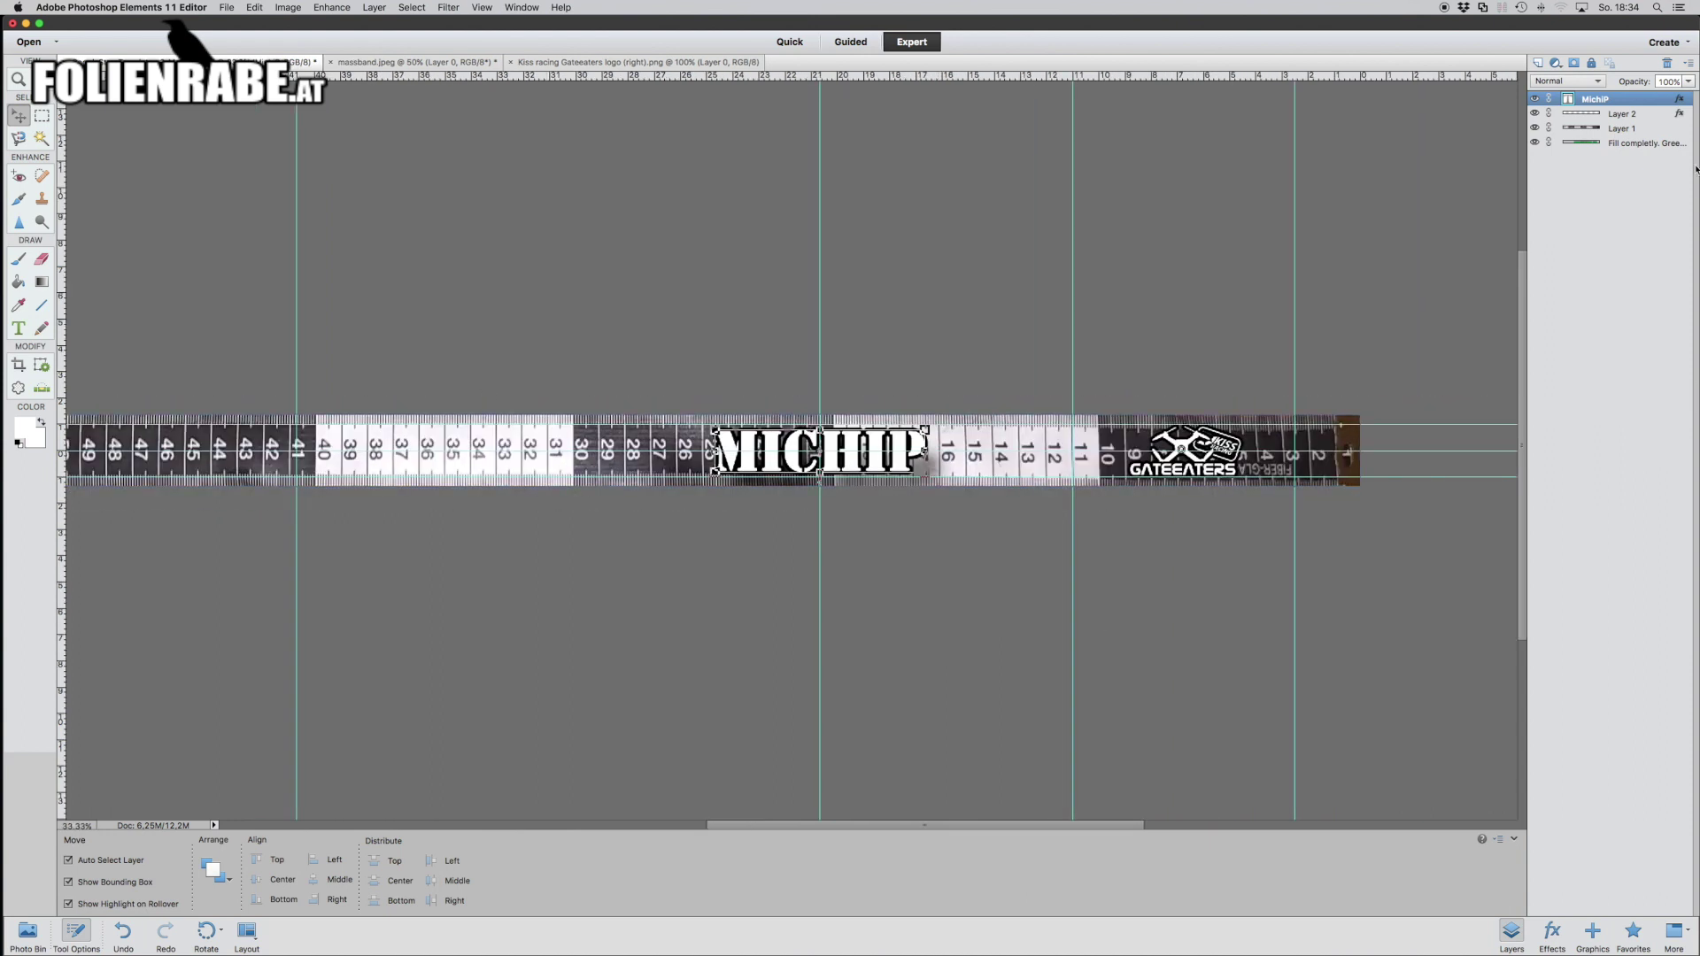
- Lower the tape strip layer (Layer 1) opacity to 55%
{"action": "left_click", "coordinate": [1639, 130]}
{"action": "left_click", "coordinate": [1688, 82]}
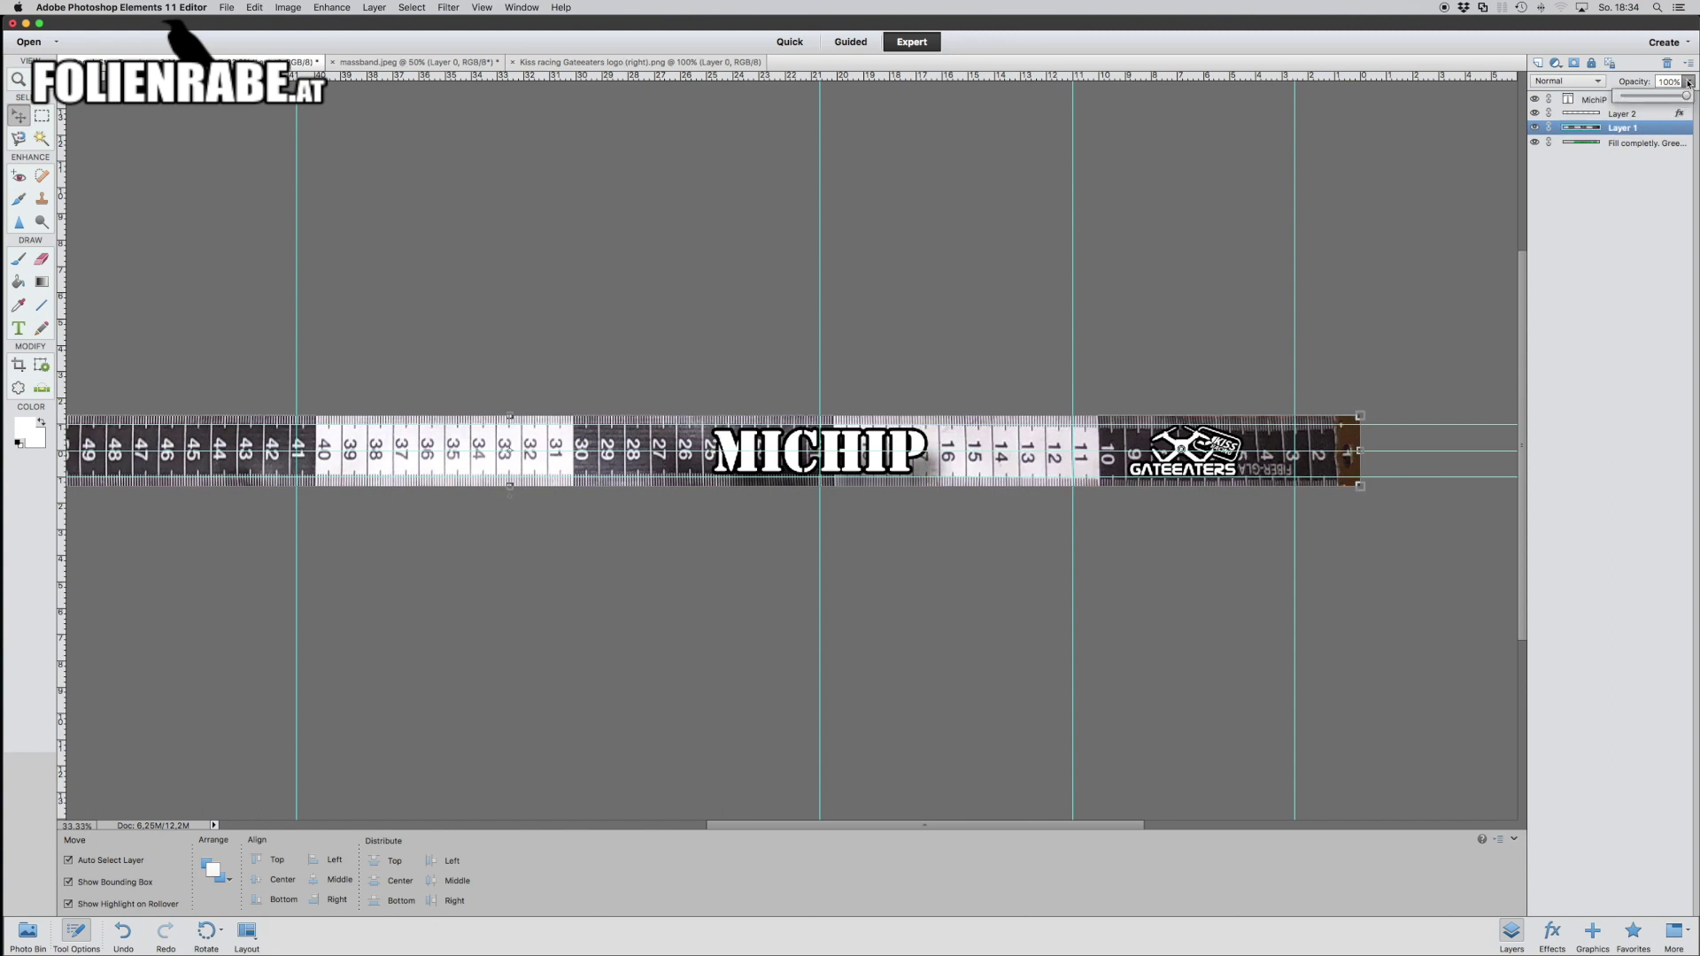
{"action": "left_click", "coordinate": [1658, 97]}
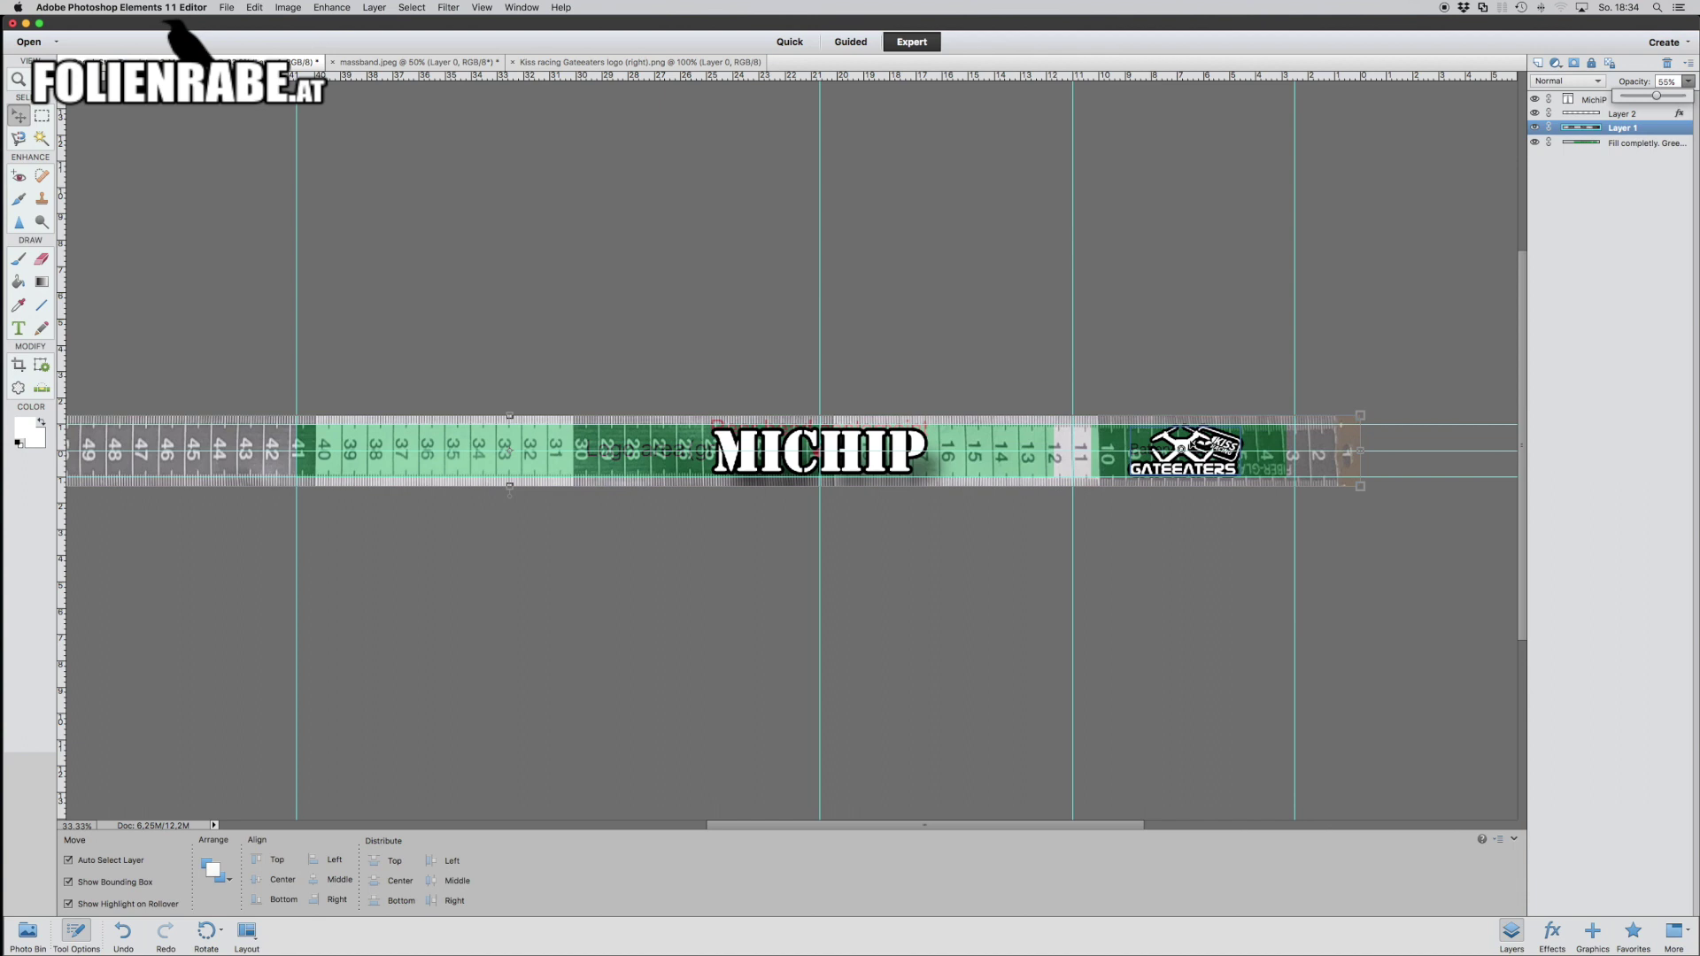
- Duplicate the Gateeaters logo layer as Layer 2 copy and move it left across the tape
{"action": "left_click", "coordinate": [1622, 113]}
{"action": "right_click", "coordinate": [1649, 118]}
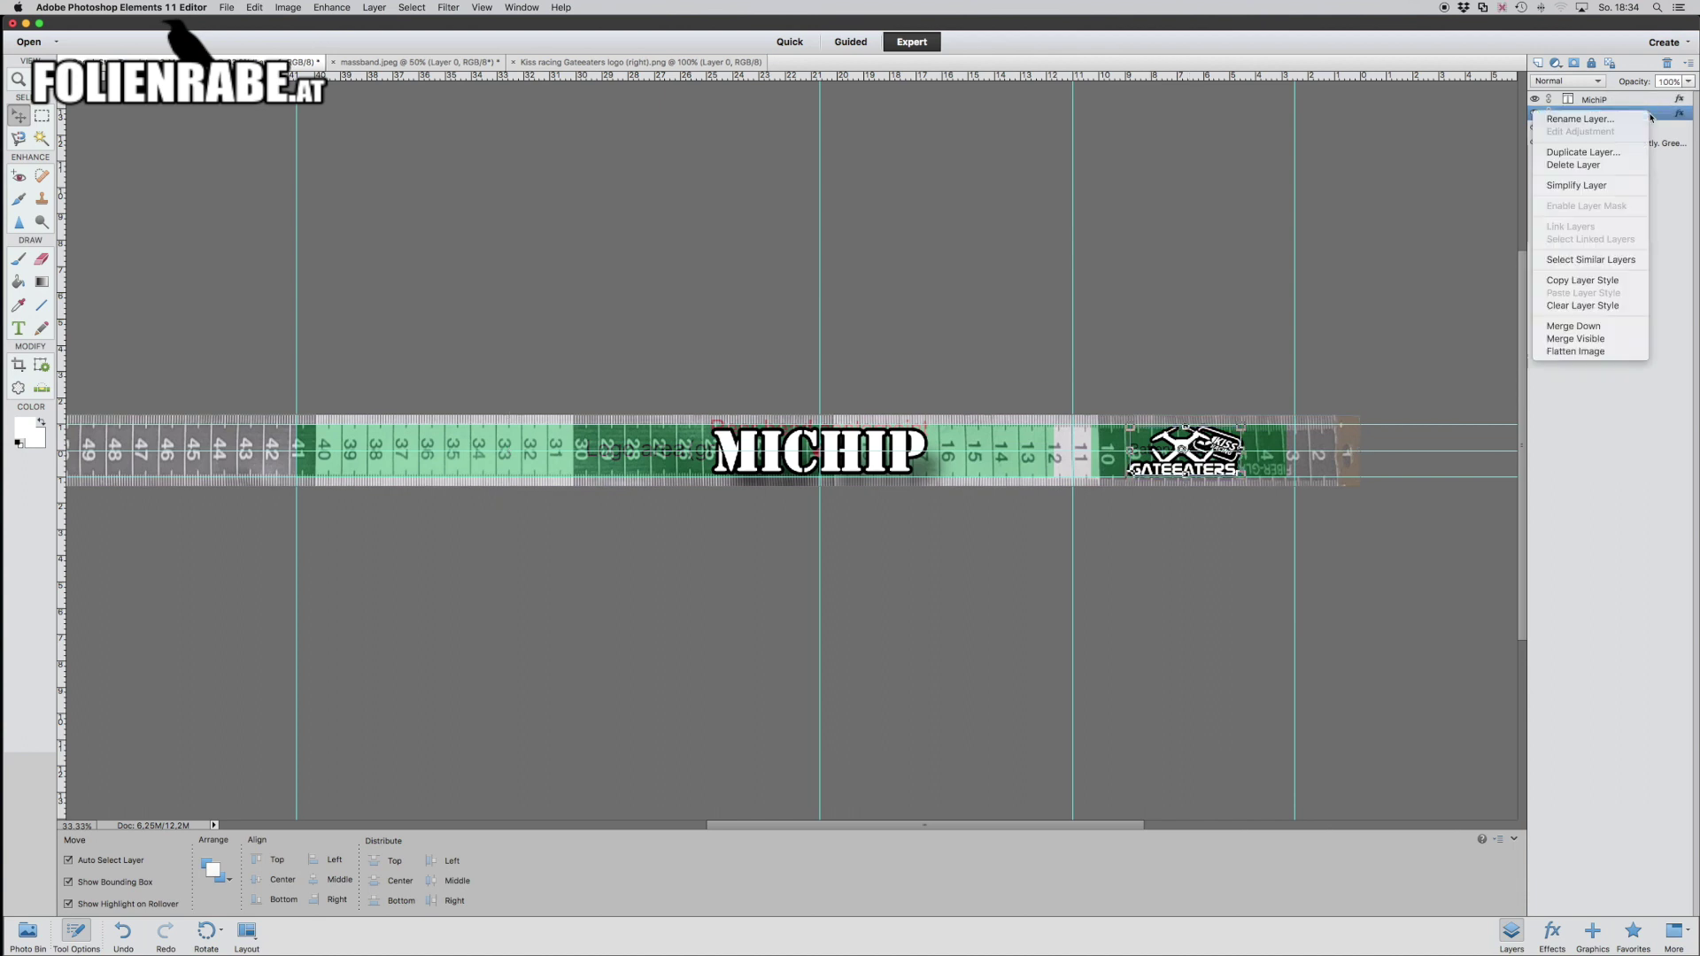
{"action": "left_click", "coordinate": [1585, 115]}
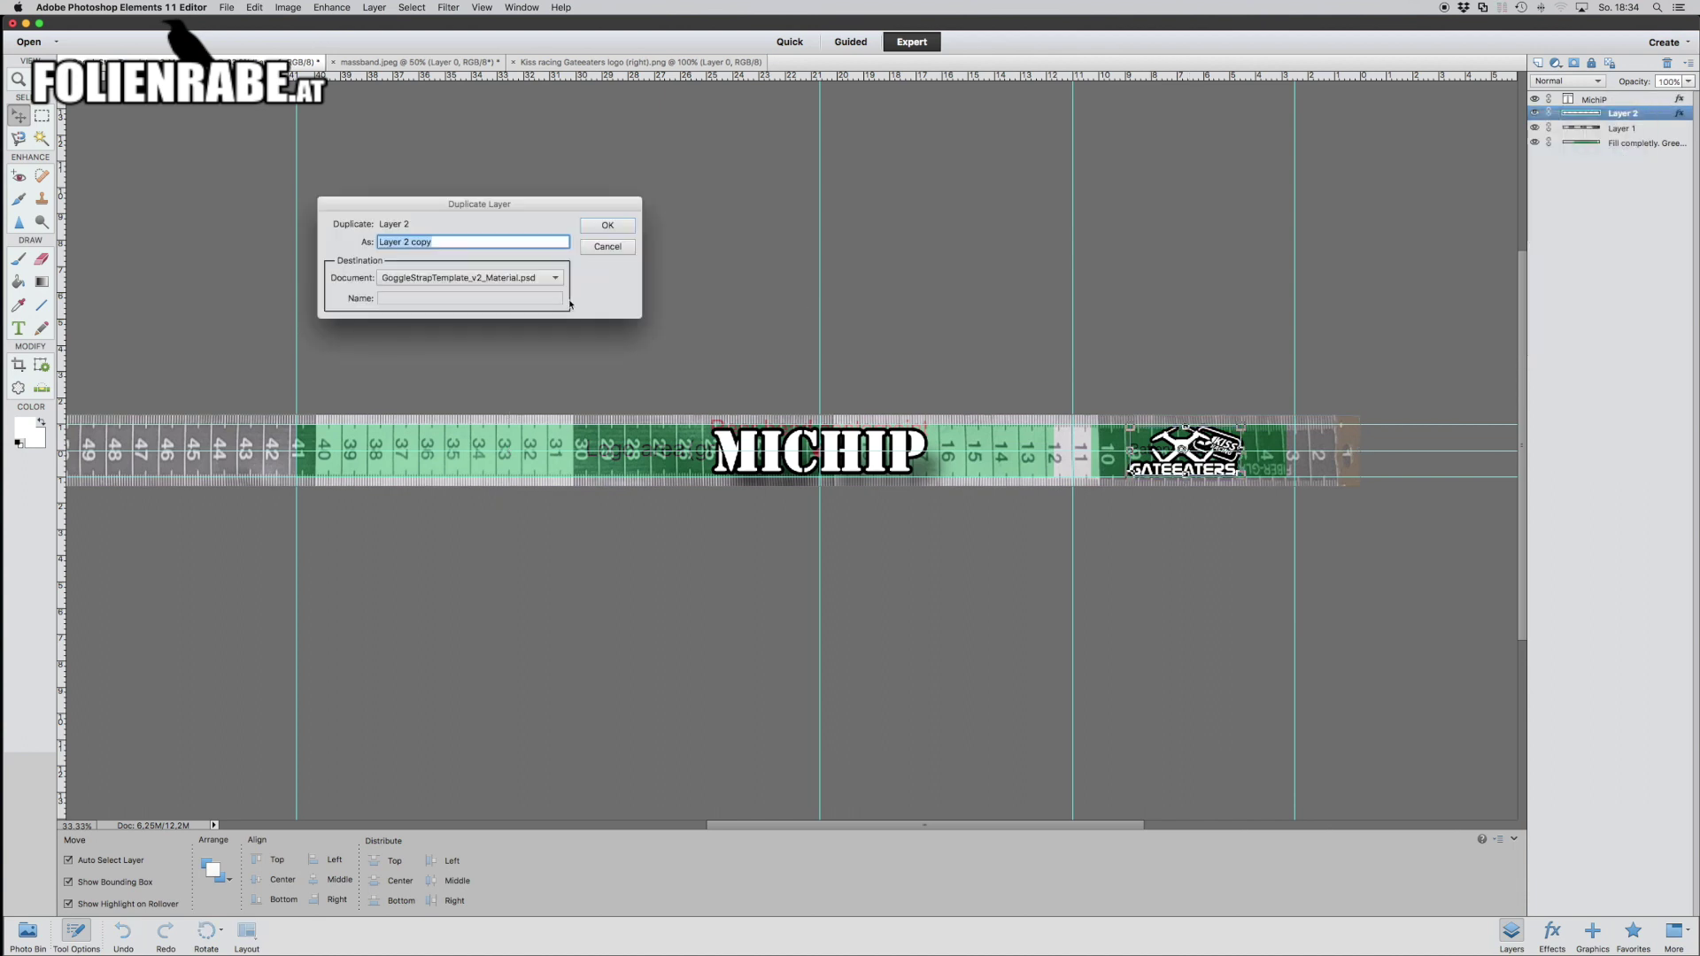
{"action": "left_click", "coordinate": [608, 226]}
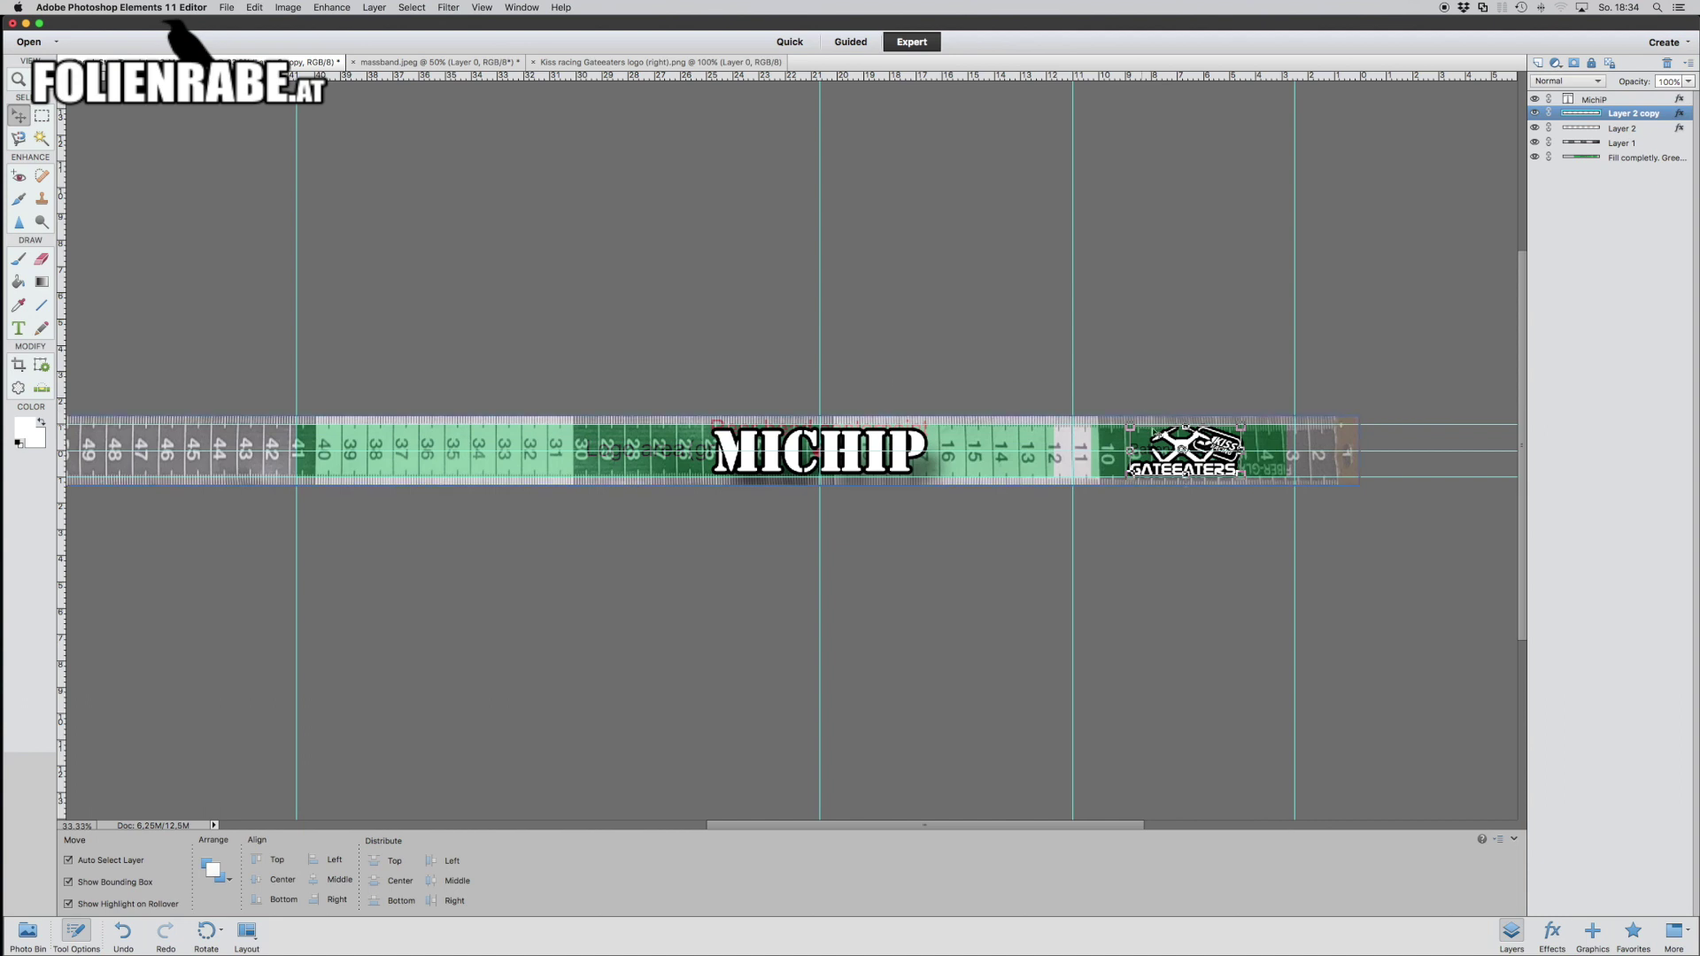
{"action": "left_click_drag", "start_coordinate": [1186, 452], "coordinate": [645, 452]}
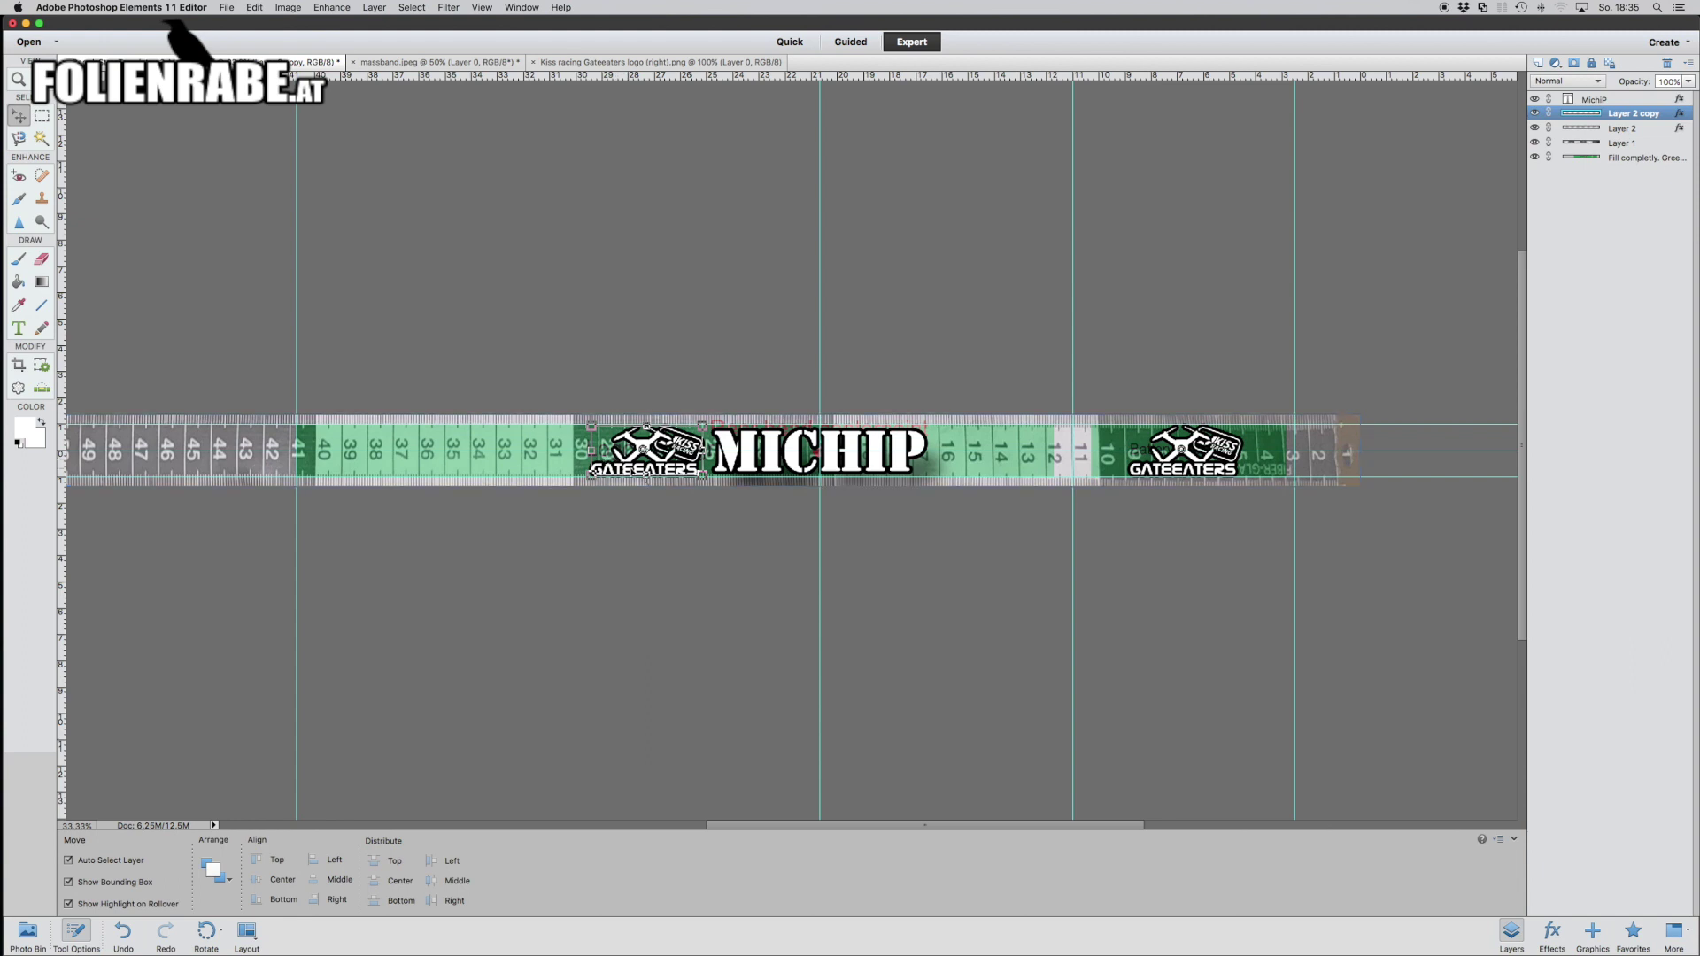
- Shift the logo copy further left, set the ruler origin at the centre guide, and guide the right logo
{"action": "scroll", "coordinate": [792, 447], "scroll_direction": "right", "scroll_amount": 1}
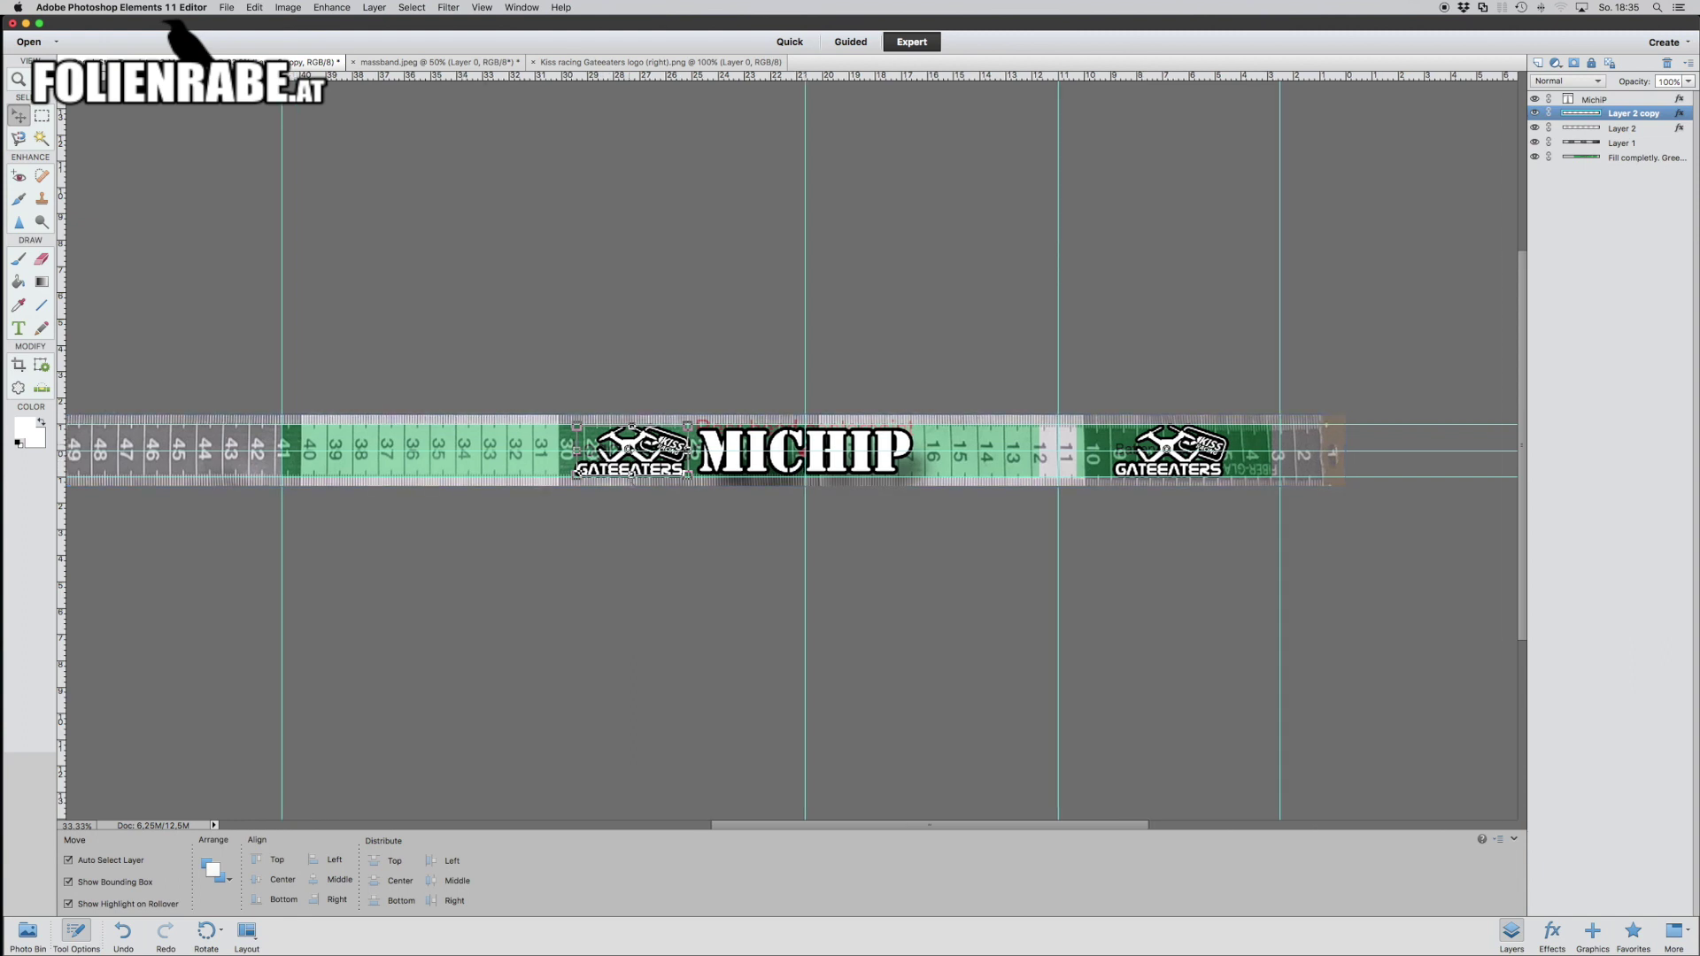
{"action": "left_click_drag", "start_coordinate": [632, 451], "coordinate": [506, 450]}
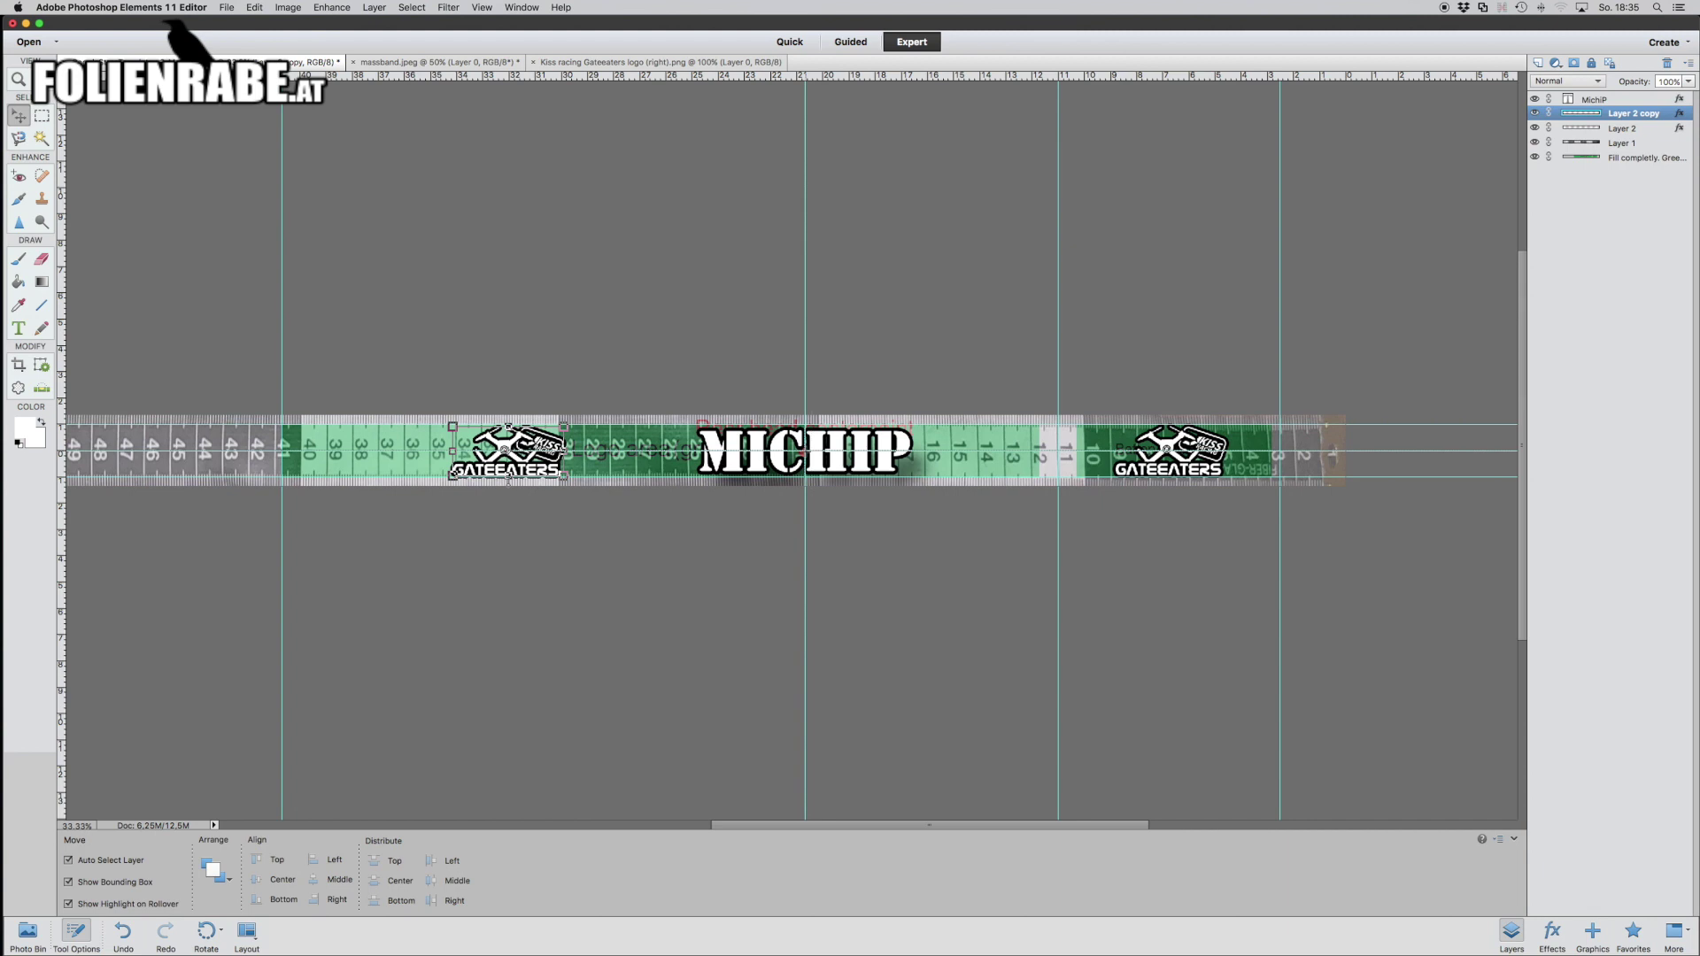
{"action": "left_click_drag", "start_coordinate": [802, 452], "coordinate": [805, 453]}
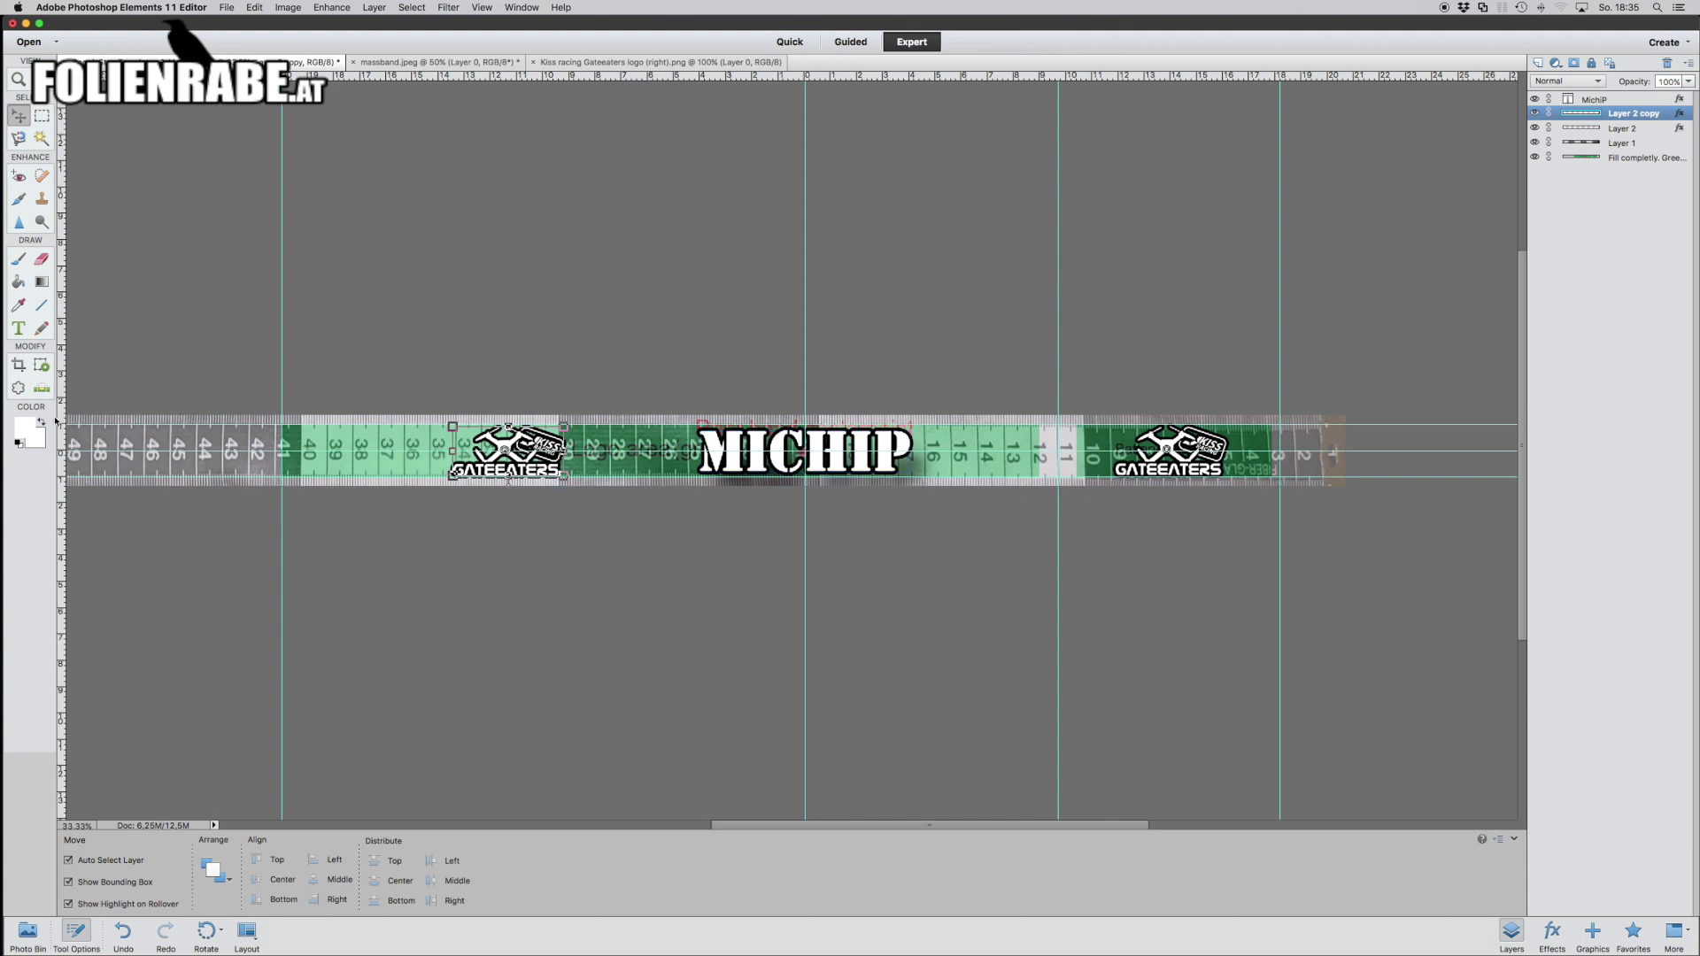
{"action": "left_click_drag", "start_coordinate": [1146, 447], "coordinate": [1168, 447]}
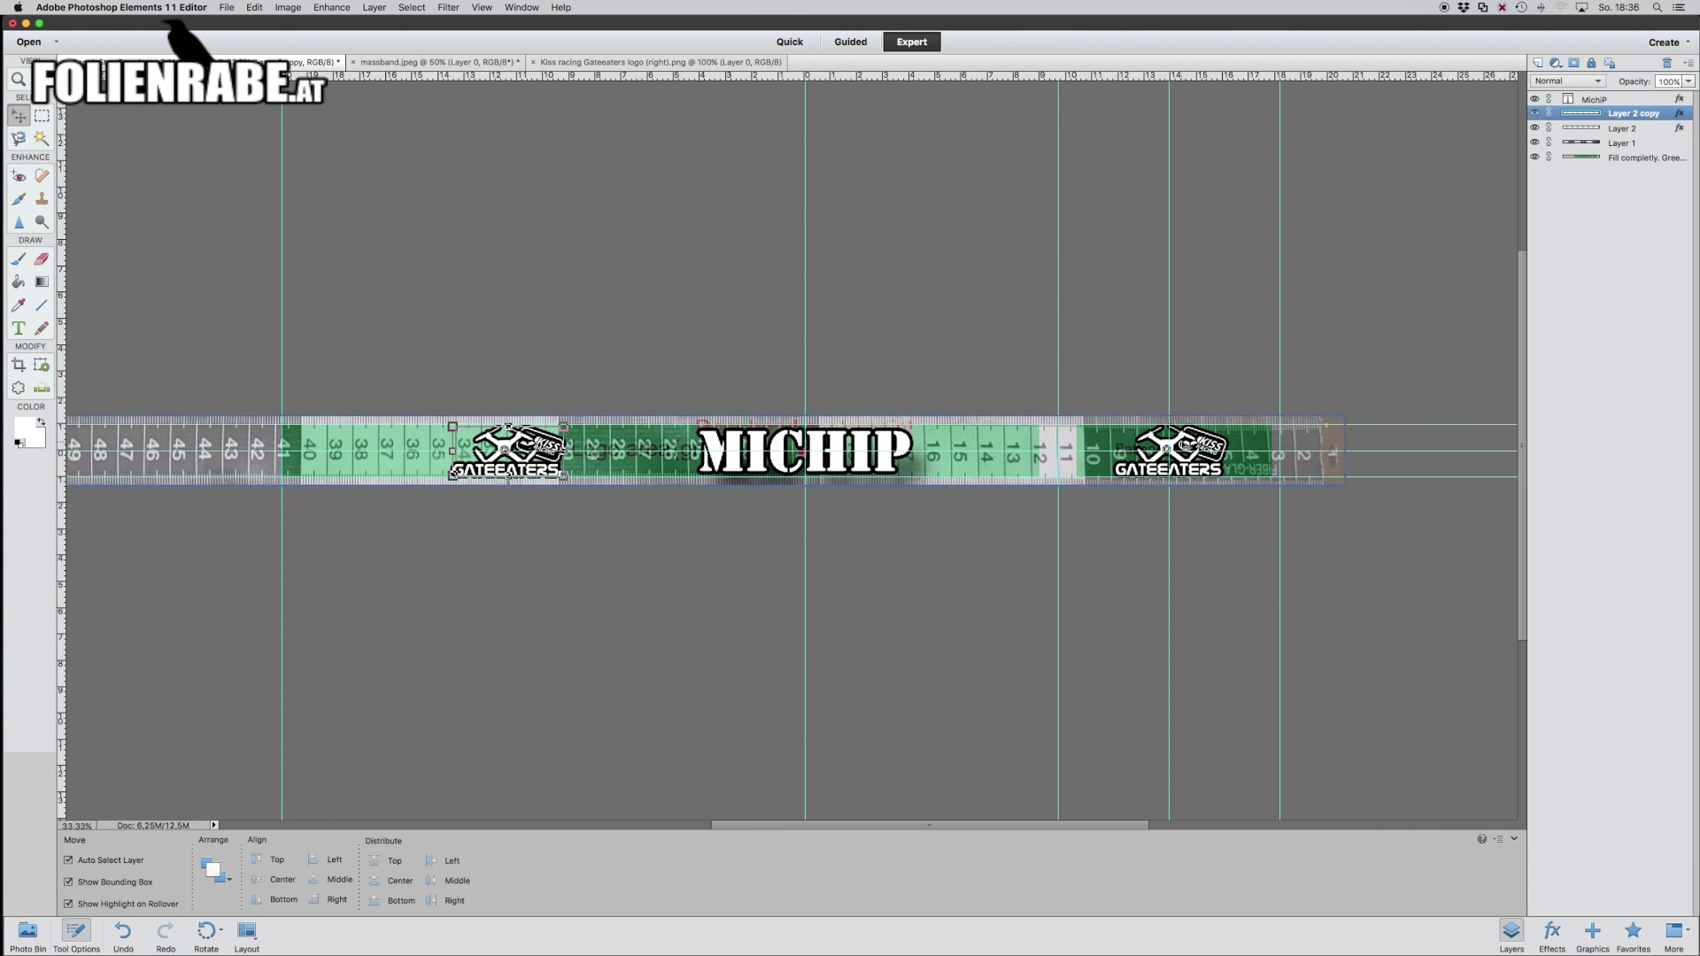
- Nudge the right logo right, add a guide, and align the left logo copy around marks 37–33
{"action": "left_click", "coordinate": [1181, 450]}
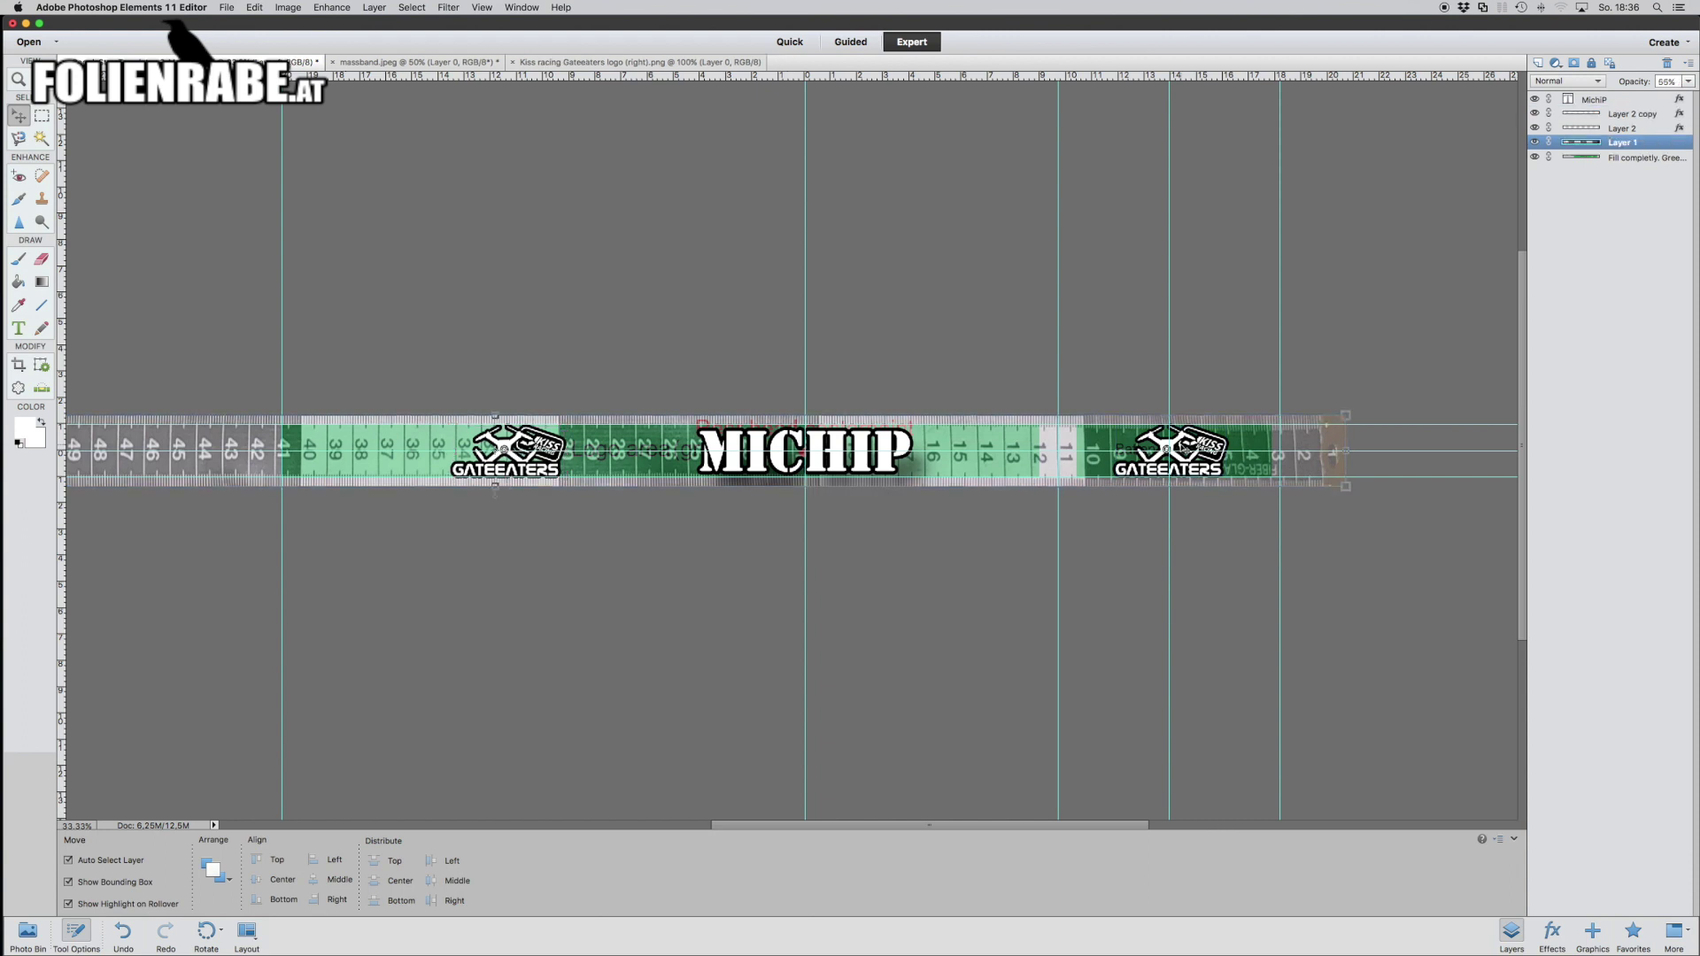
{"action": "left_click", "coordinate": [1177, 463]}
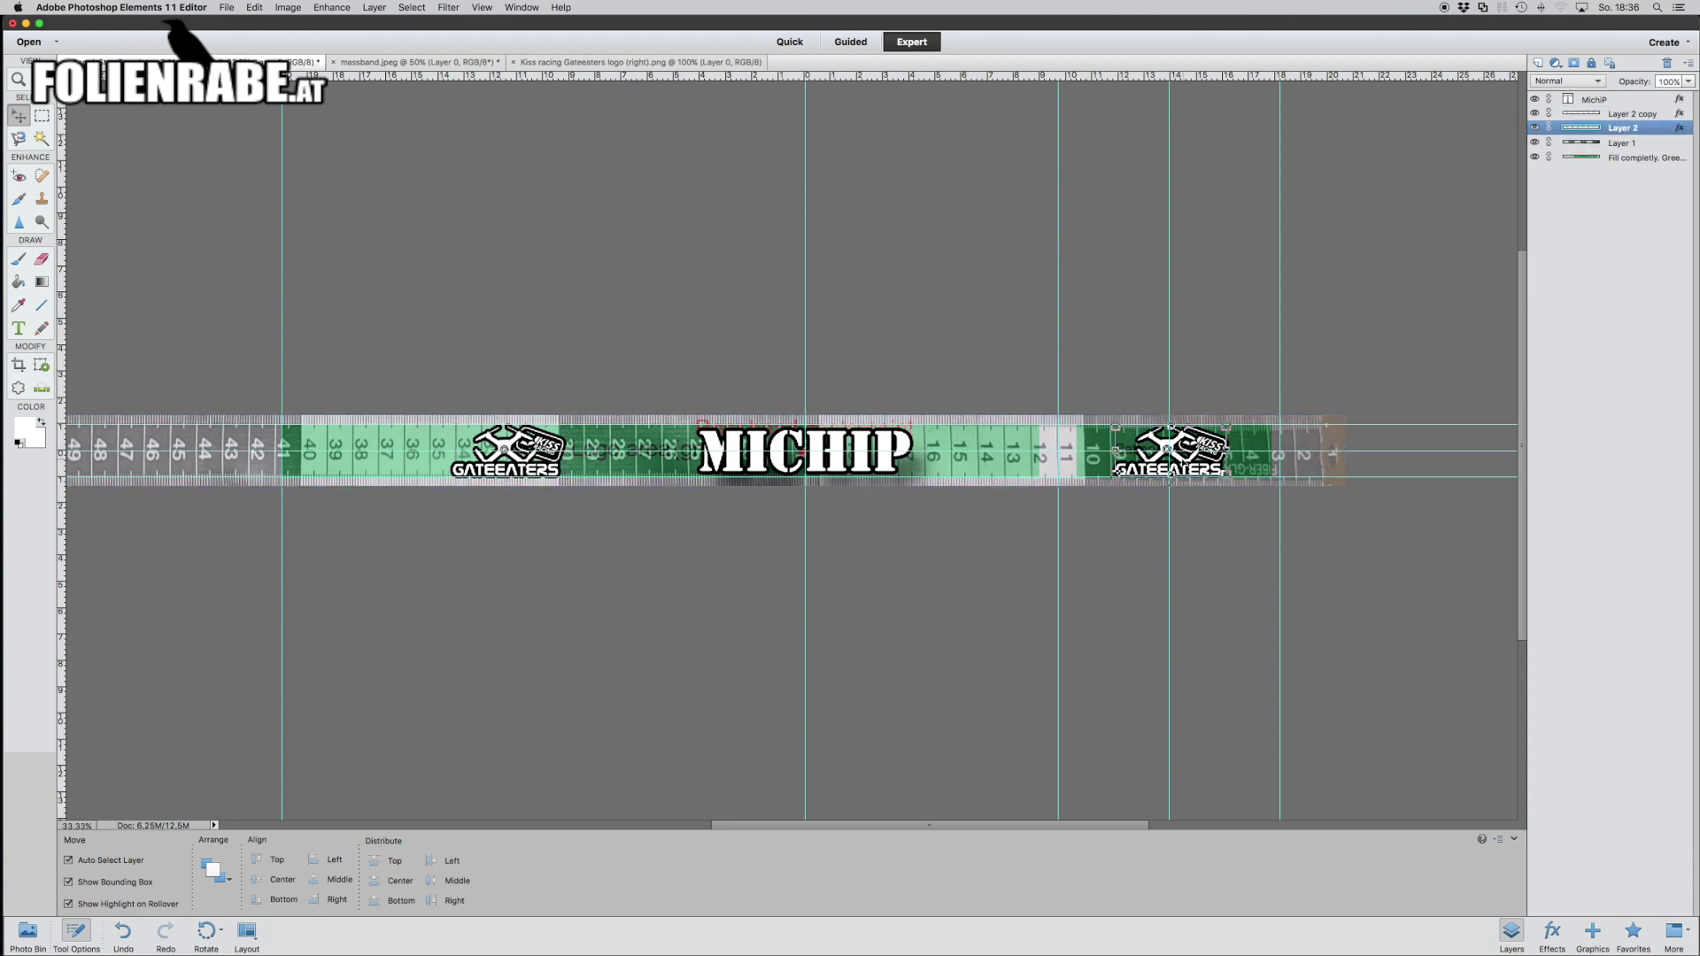
{"action": "key", "text": "Right"}
{"action": "key", "text": "Right"}
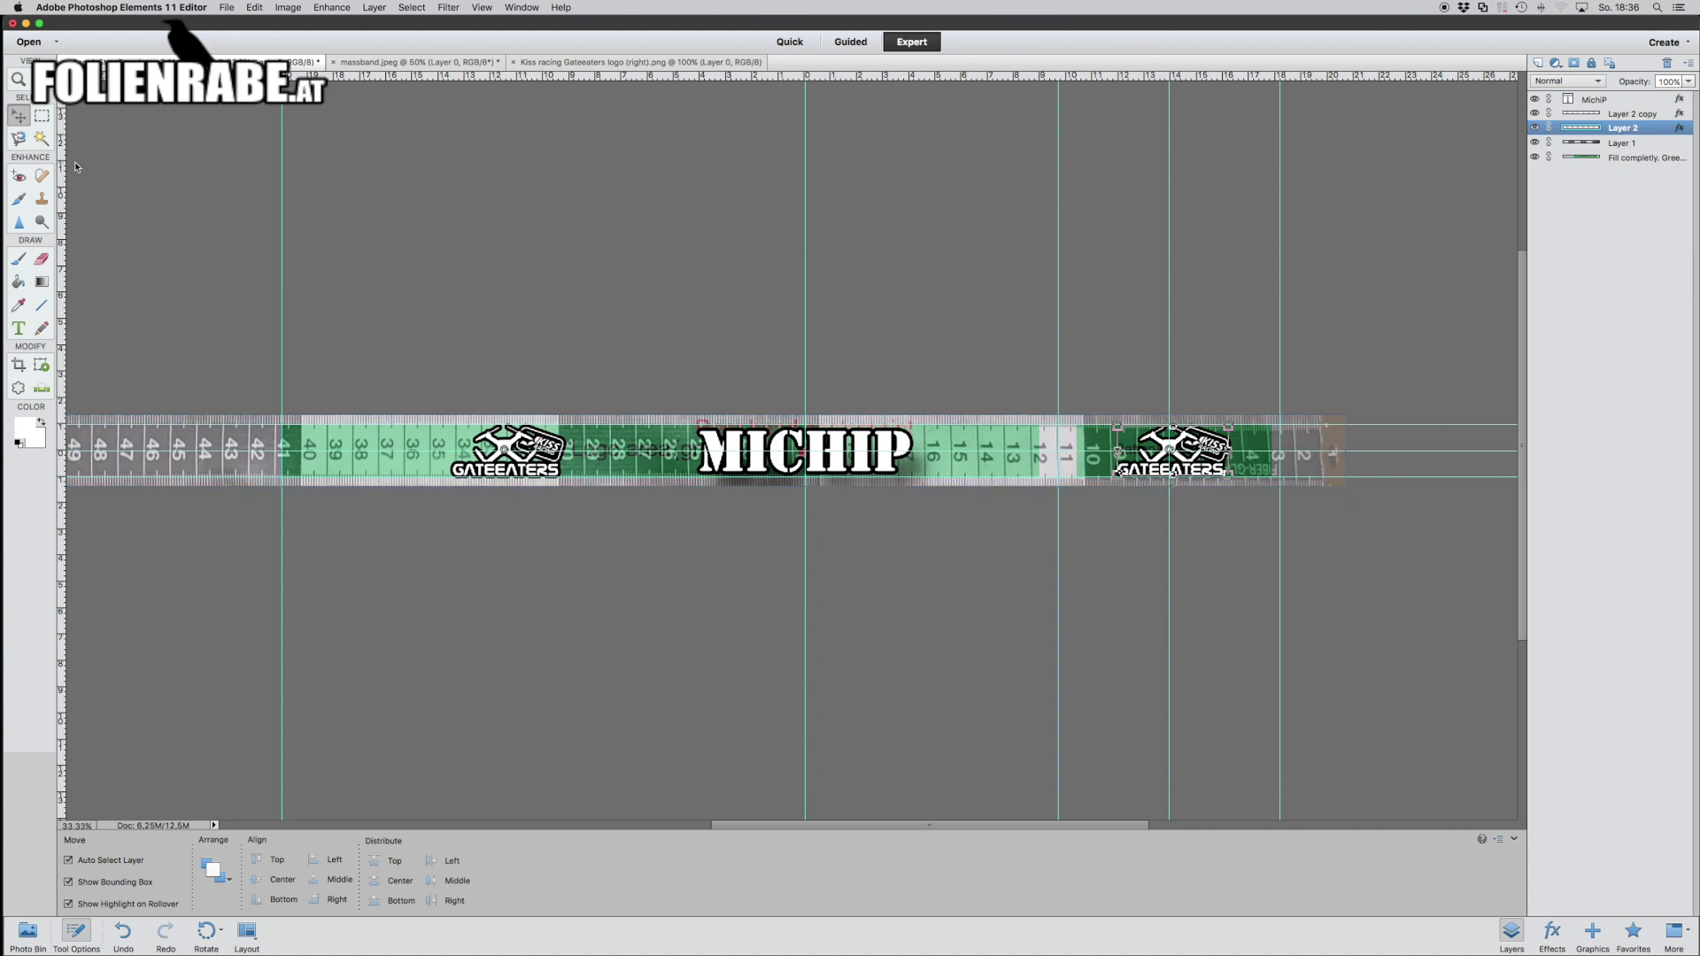
{"action": "left_click_drag", "start_coordinate": [367, 228], "coordinate": [439, 237]}
{"action": "left_click", "coordinate": [514, 443]}
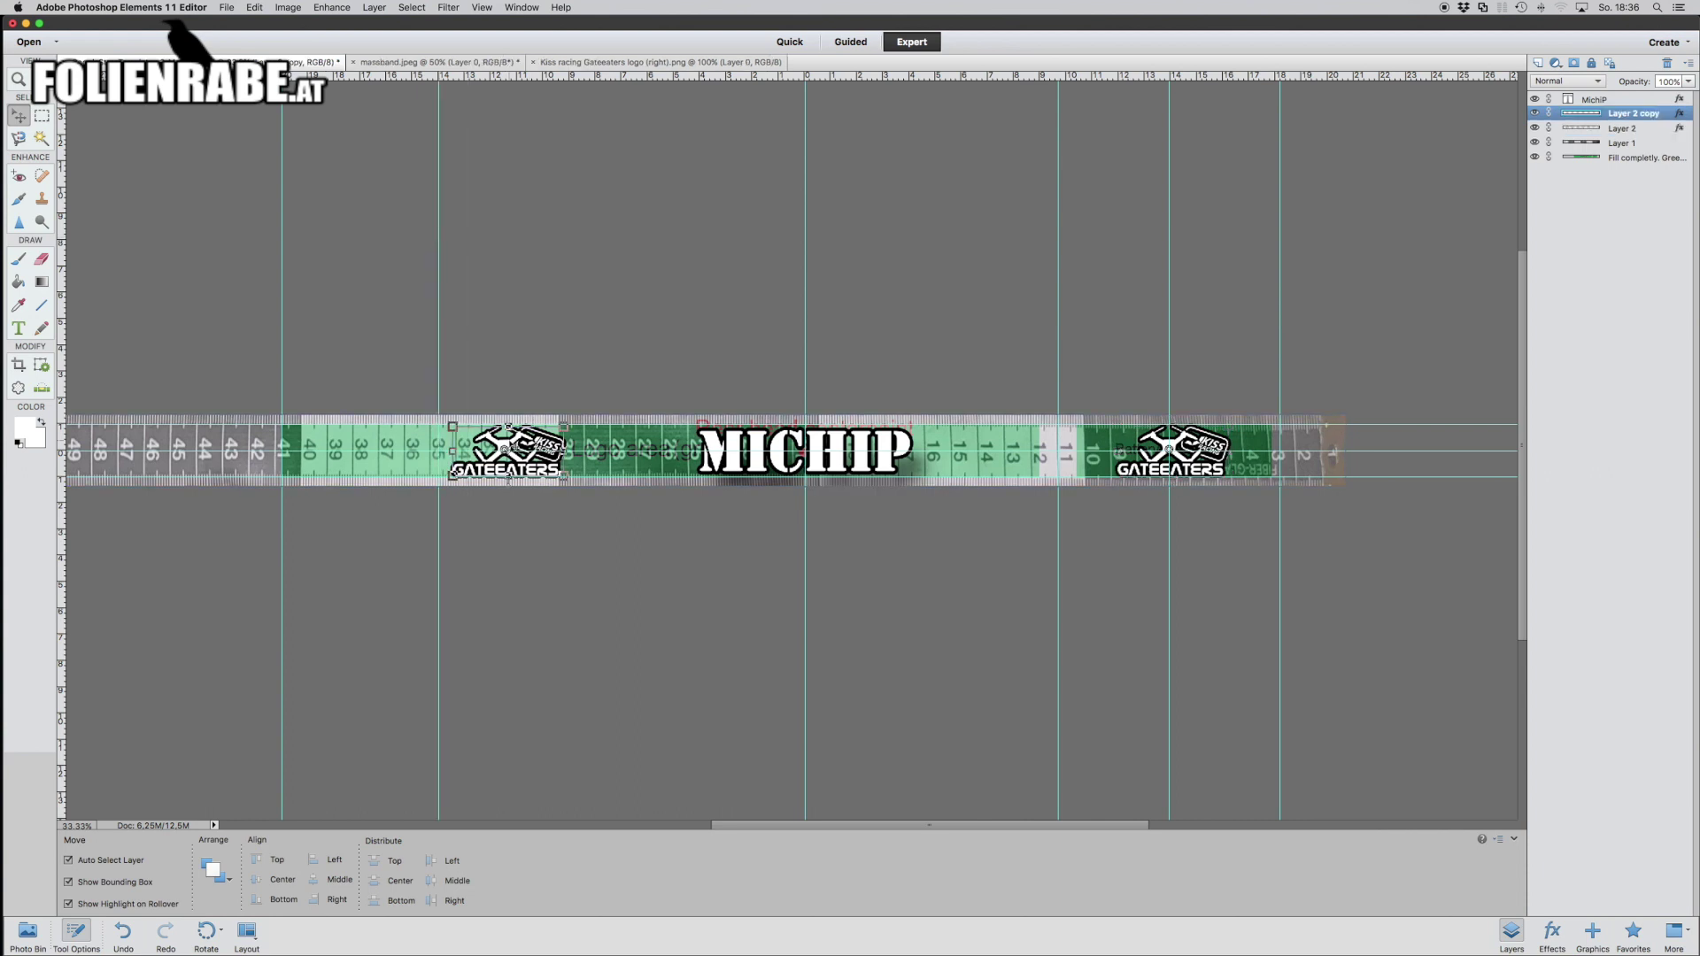
{"action": "mouse_move", "coordinate": [509, 446]}
{"action": "left_mouse_down"}
{"action": "mouse_move", "coordinate": [444, 445]}
{"action": "mouse_move", "coordinate": [501, 438]}
{"action": "left_mouse_up"}
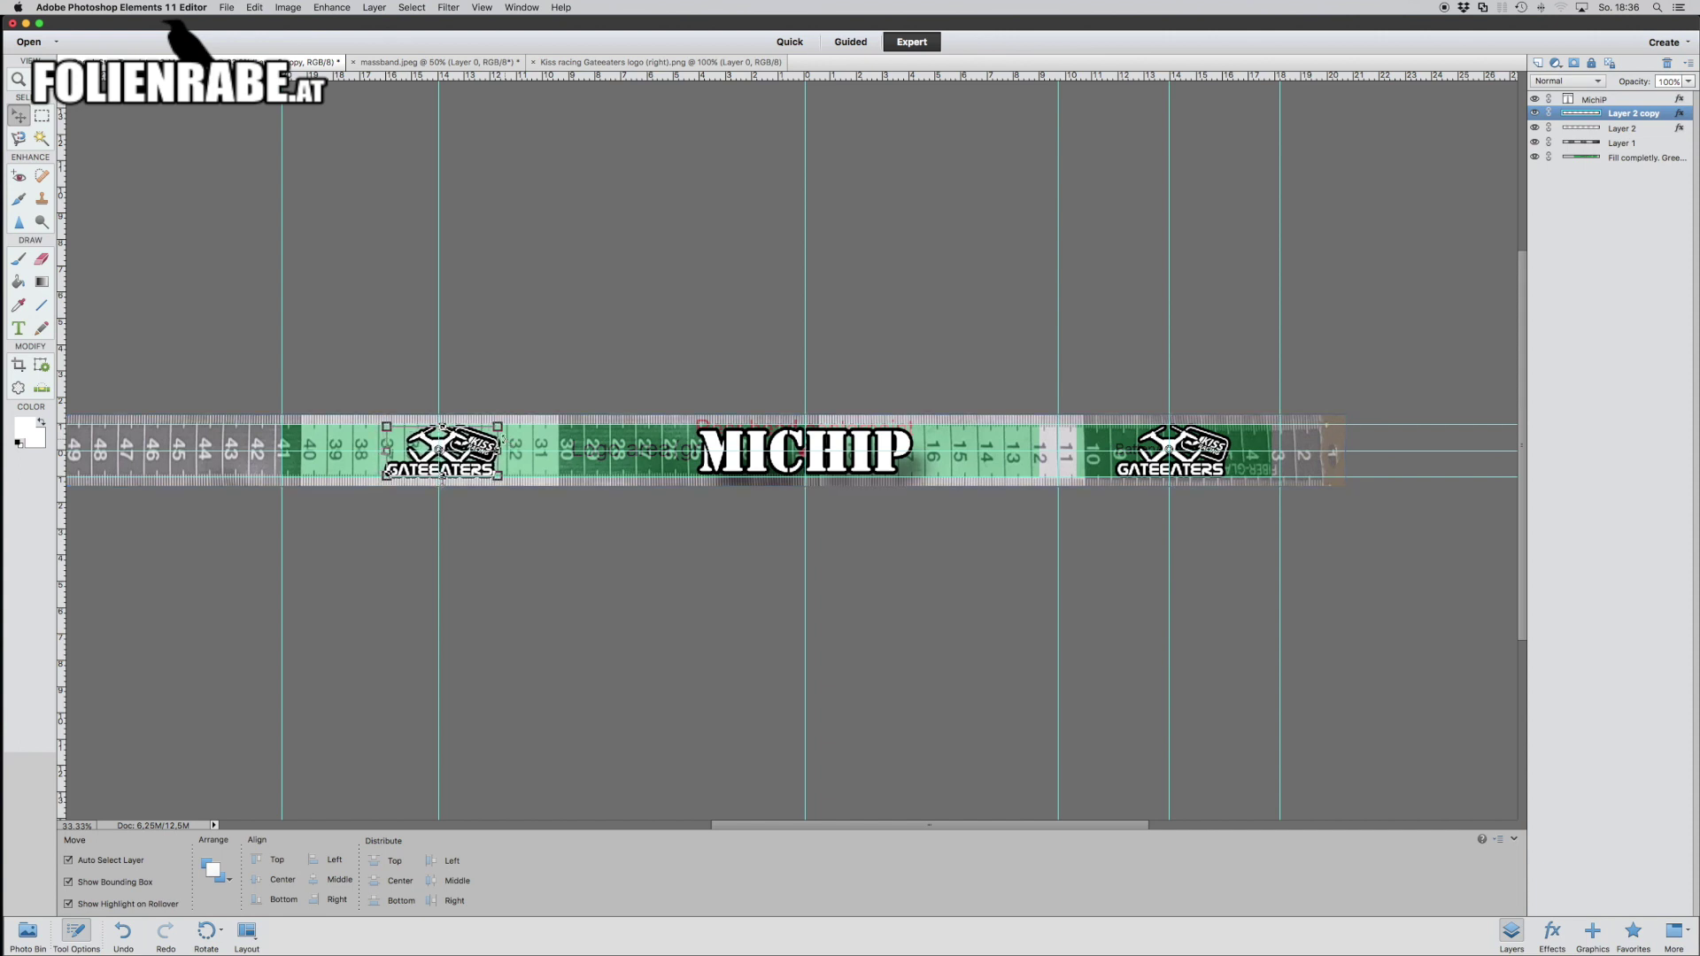
- Set the tape layer to 100% opacity, hide the green Fill layer, and zoom out to 25%
{"action": "left_click", "coordinate": [546, 346]}
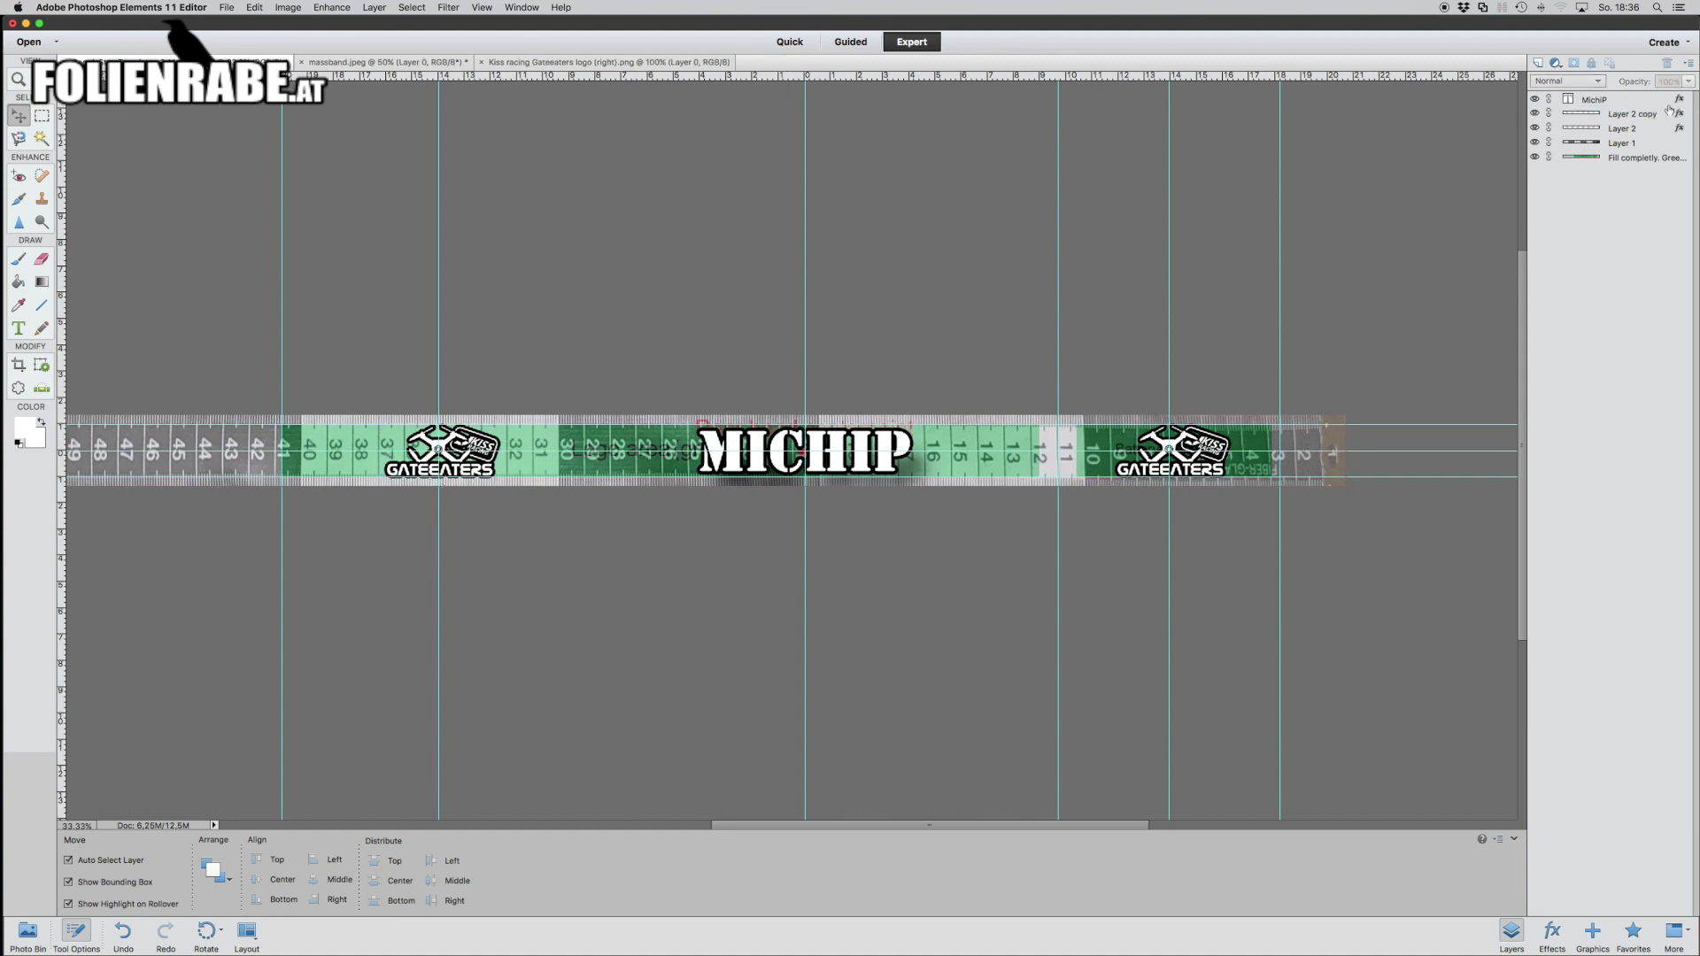
{"action": "left_click", "coordinate": [1658, 145]}
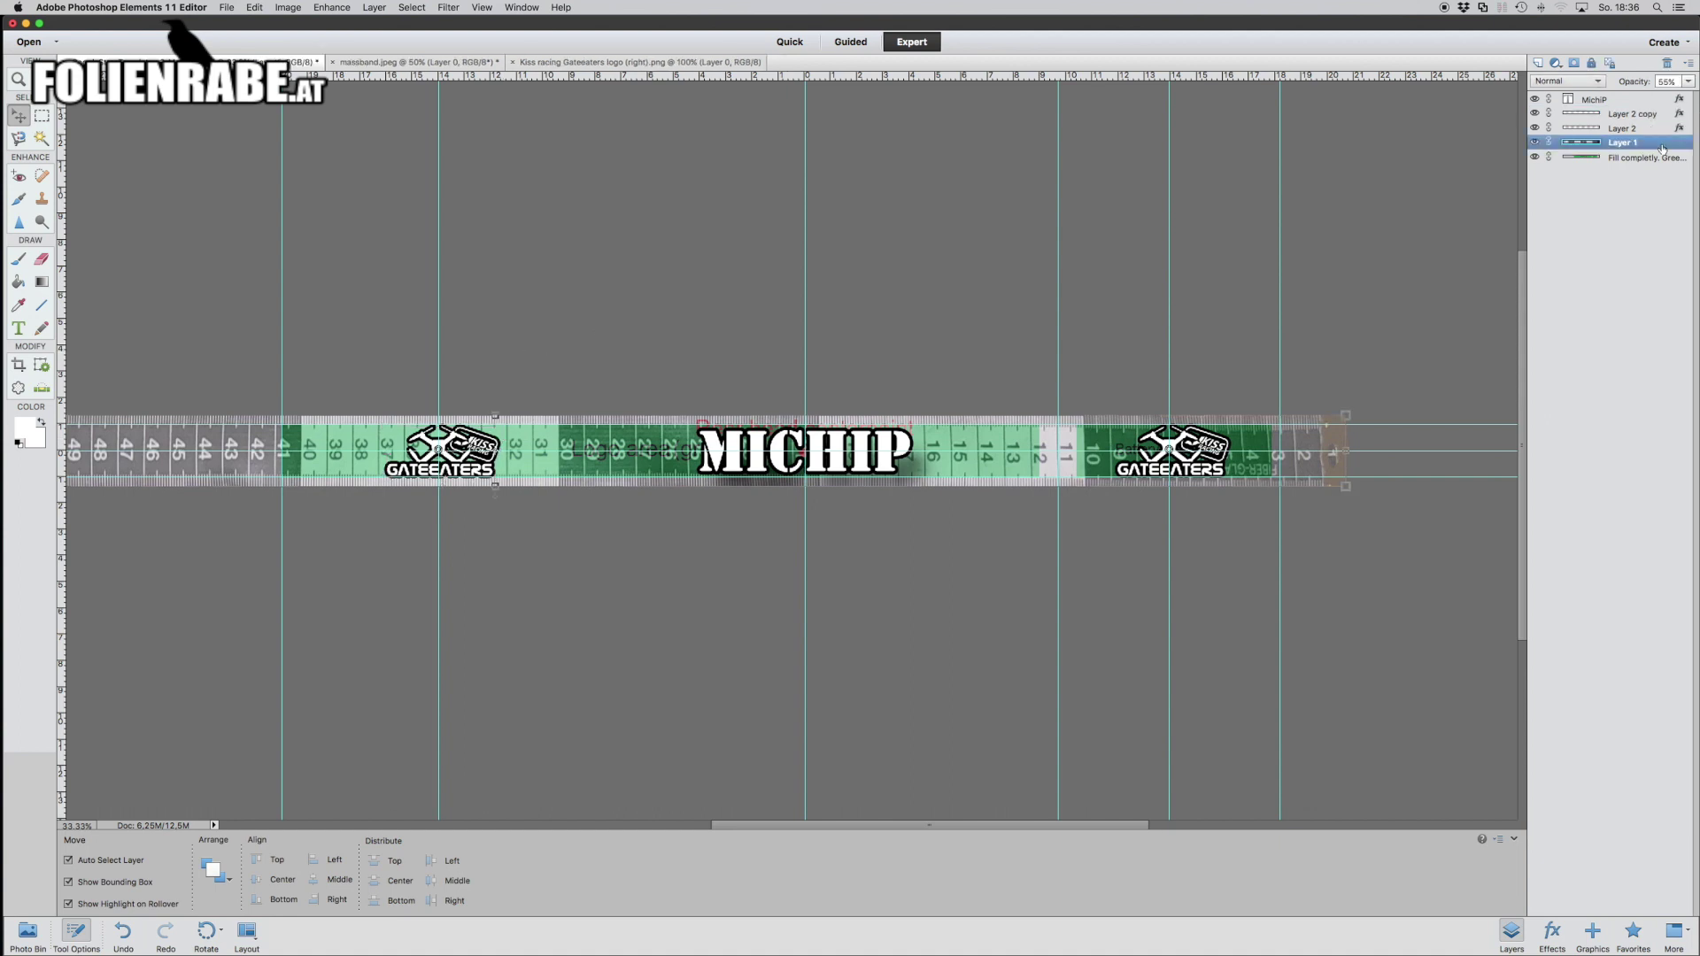
{"action": "left_click", "coordinate": [1688, 81]}
{"action": "left_click_drag", "start_coordinate": [1660, 99], "coordinate": [1684, 95]}
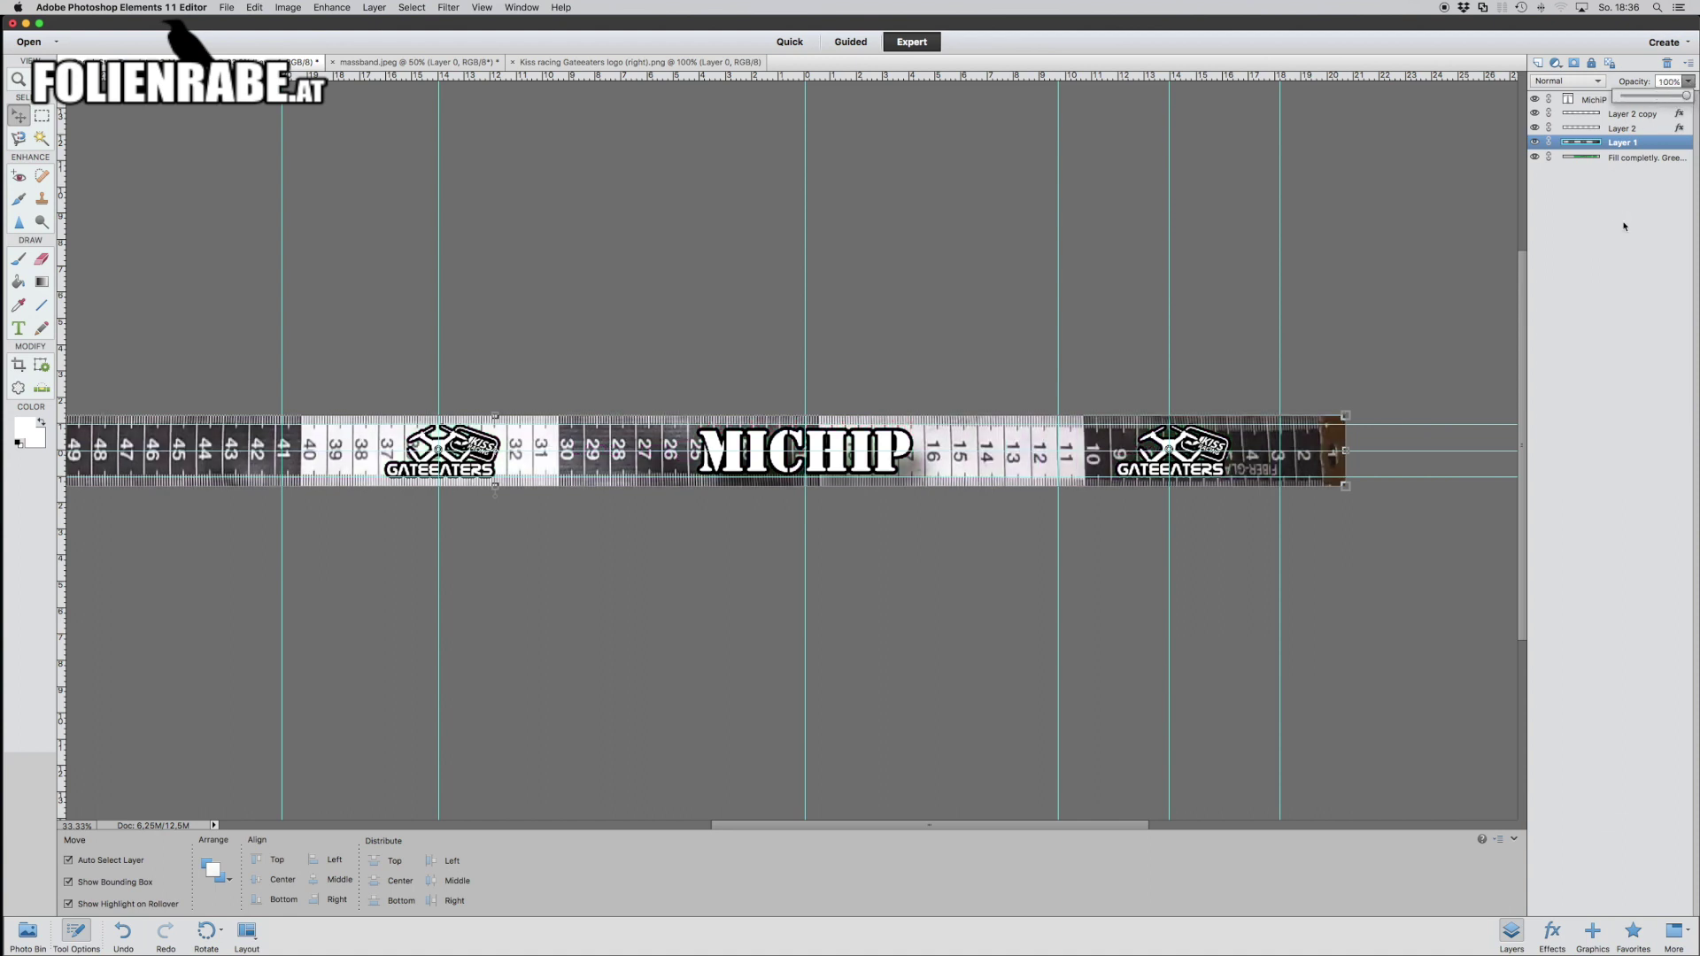
{"action": "left_click", "coordinate": [1534, 157]}
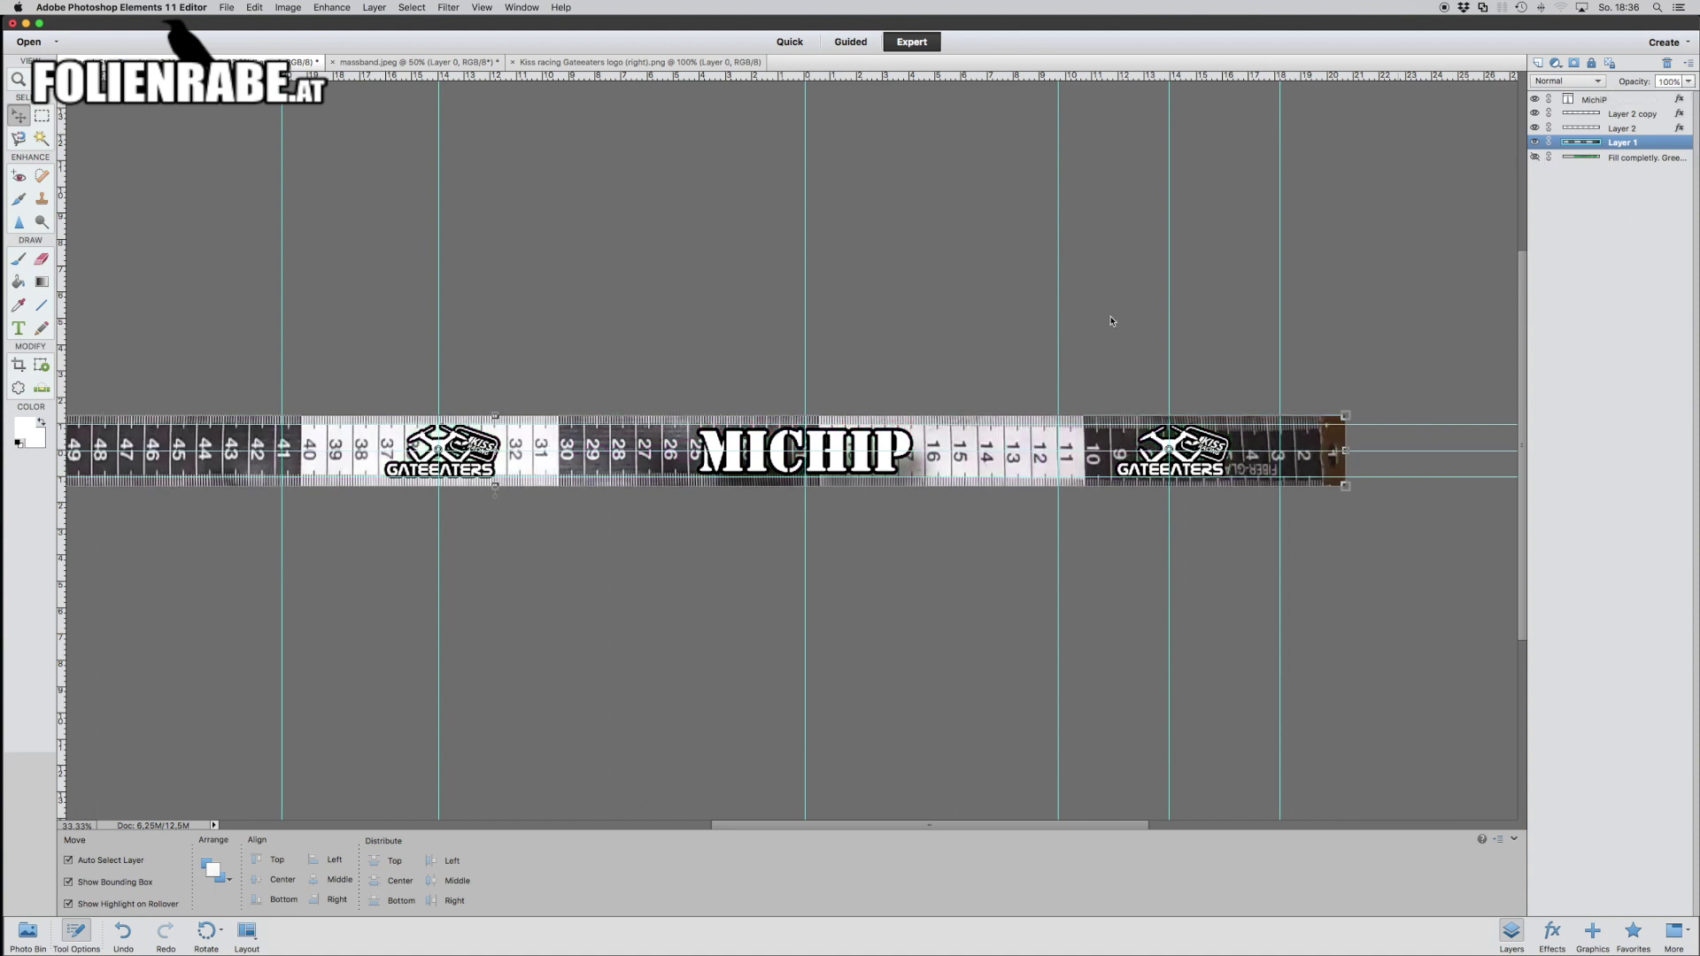
{"action": "left_click", "coordinate": [962, 334]}
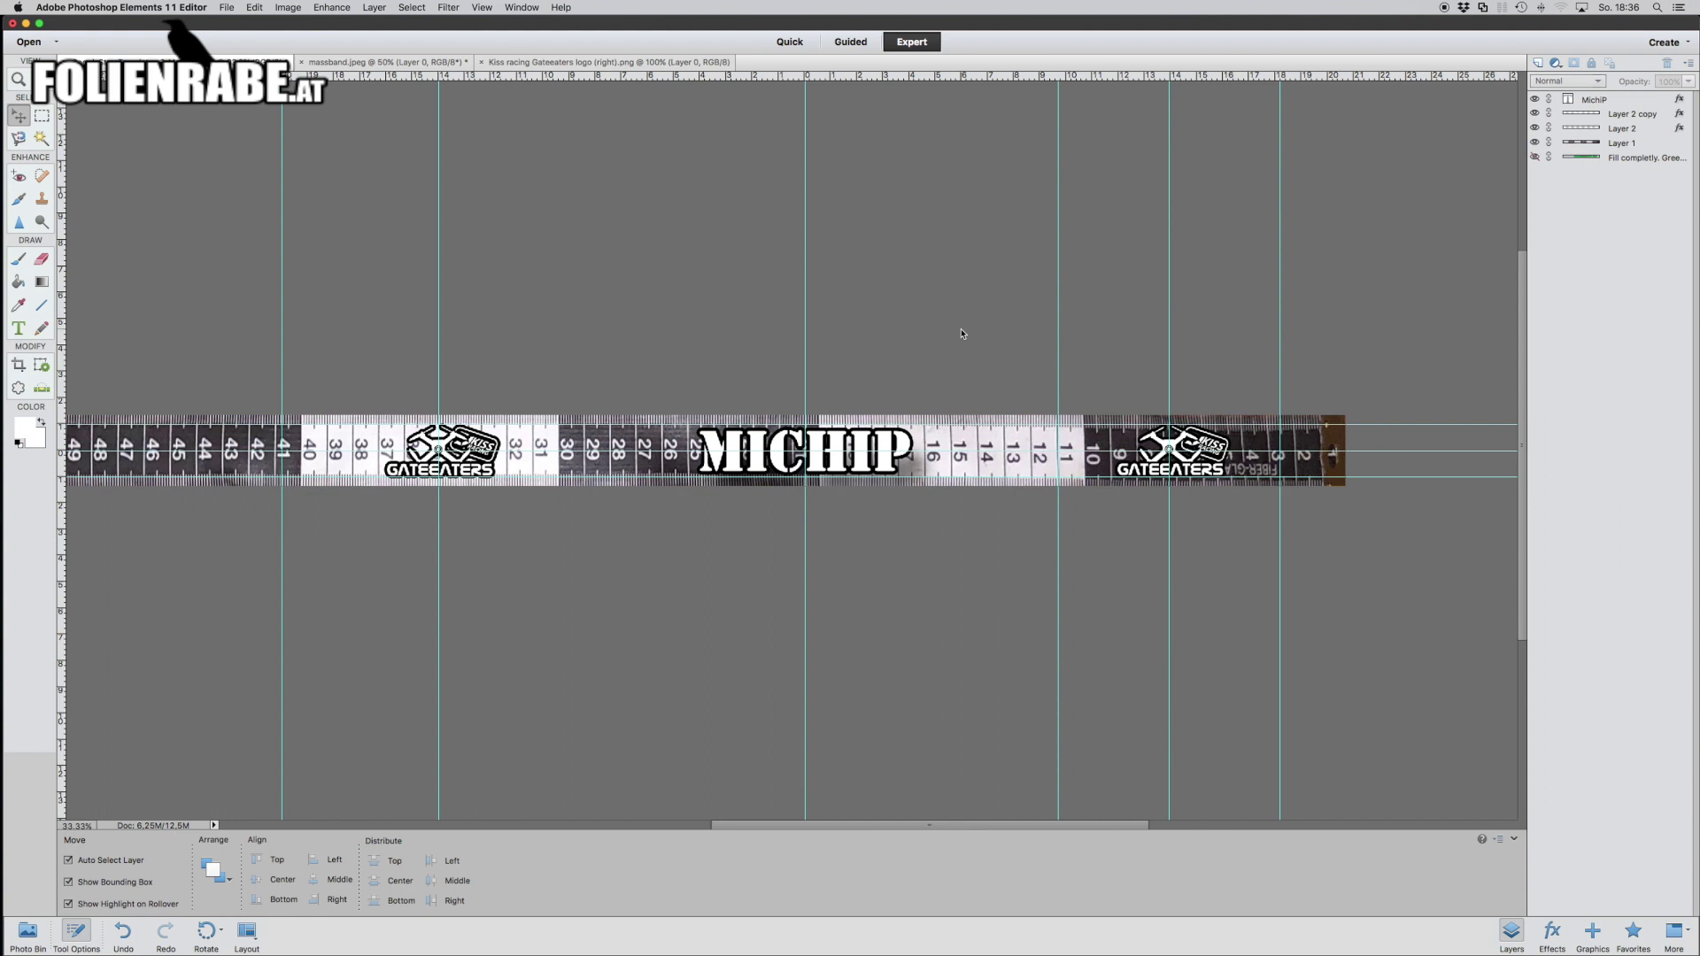
{"action": "key", "text": "super+minus"}
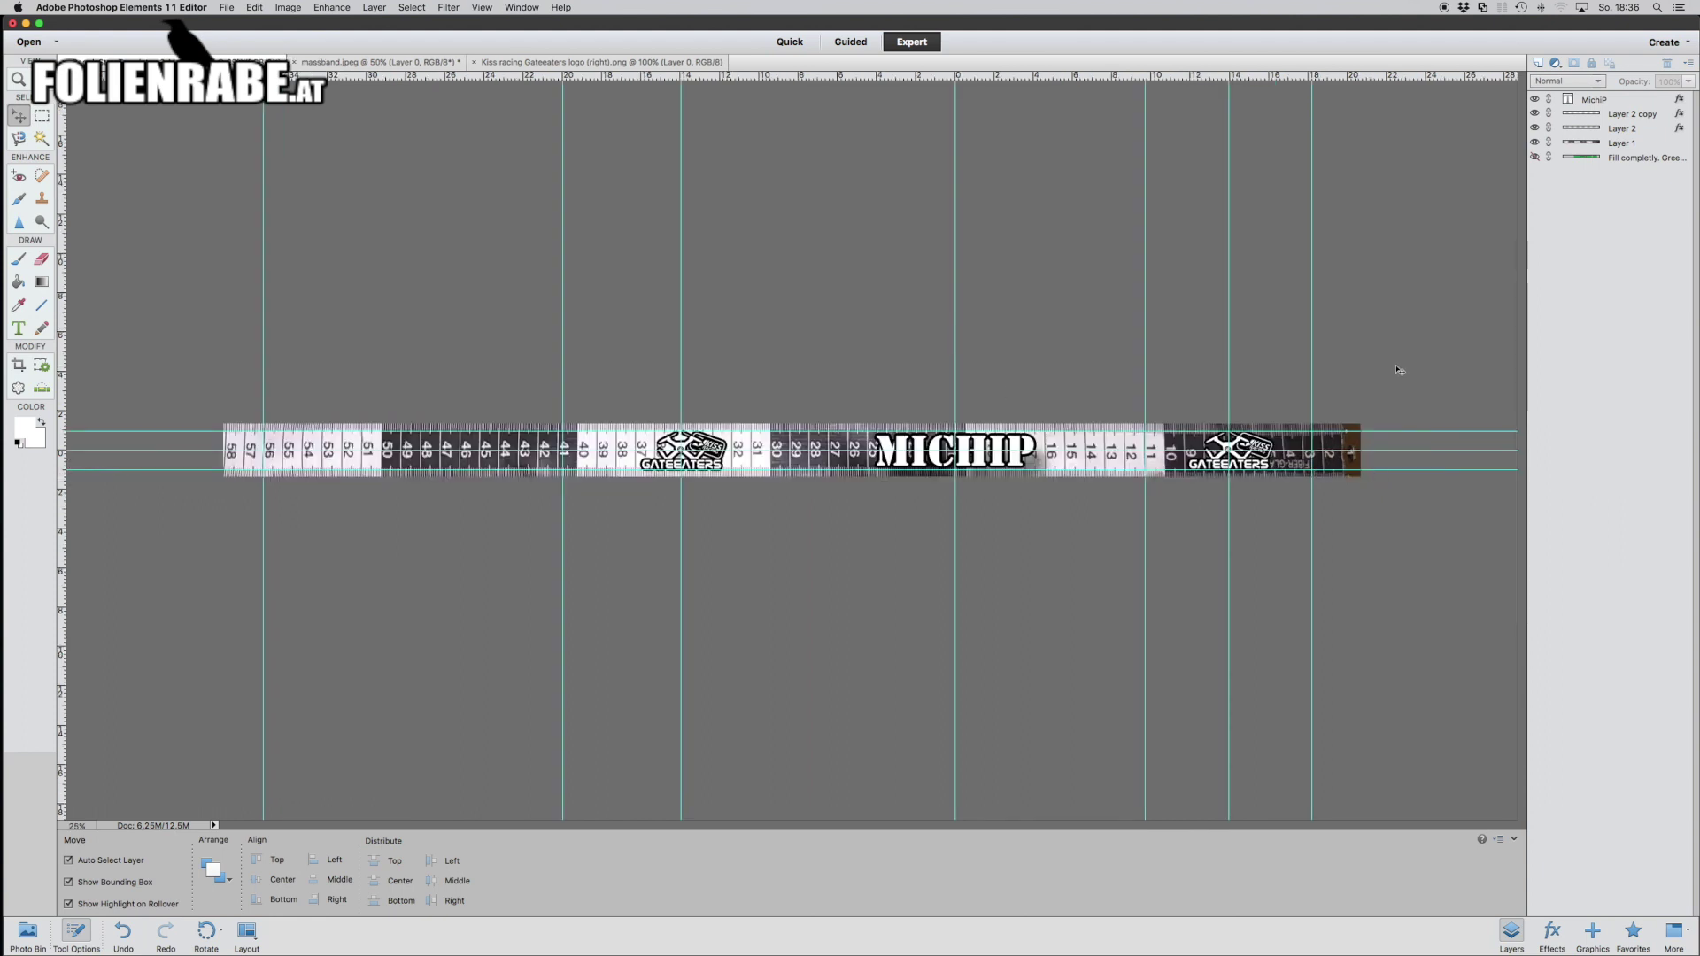
{"action": "left_click", "coordinate": [226, 6]}
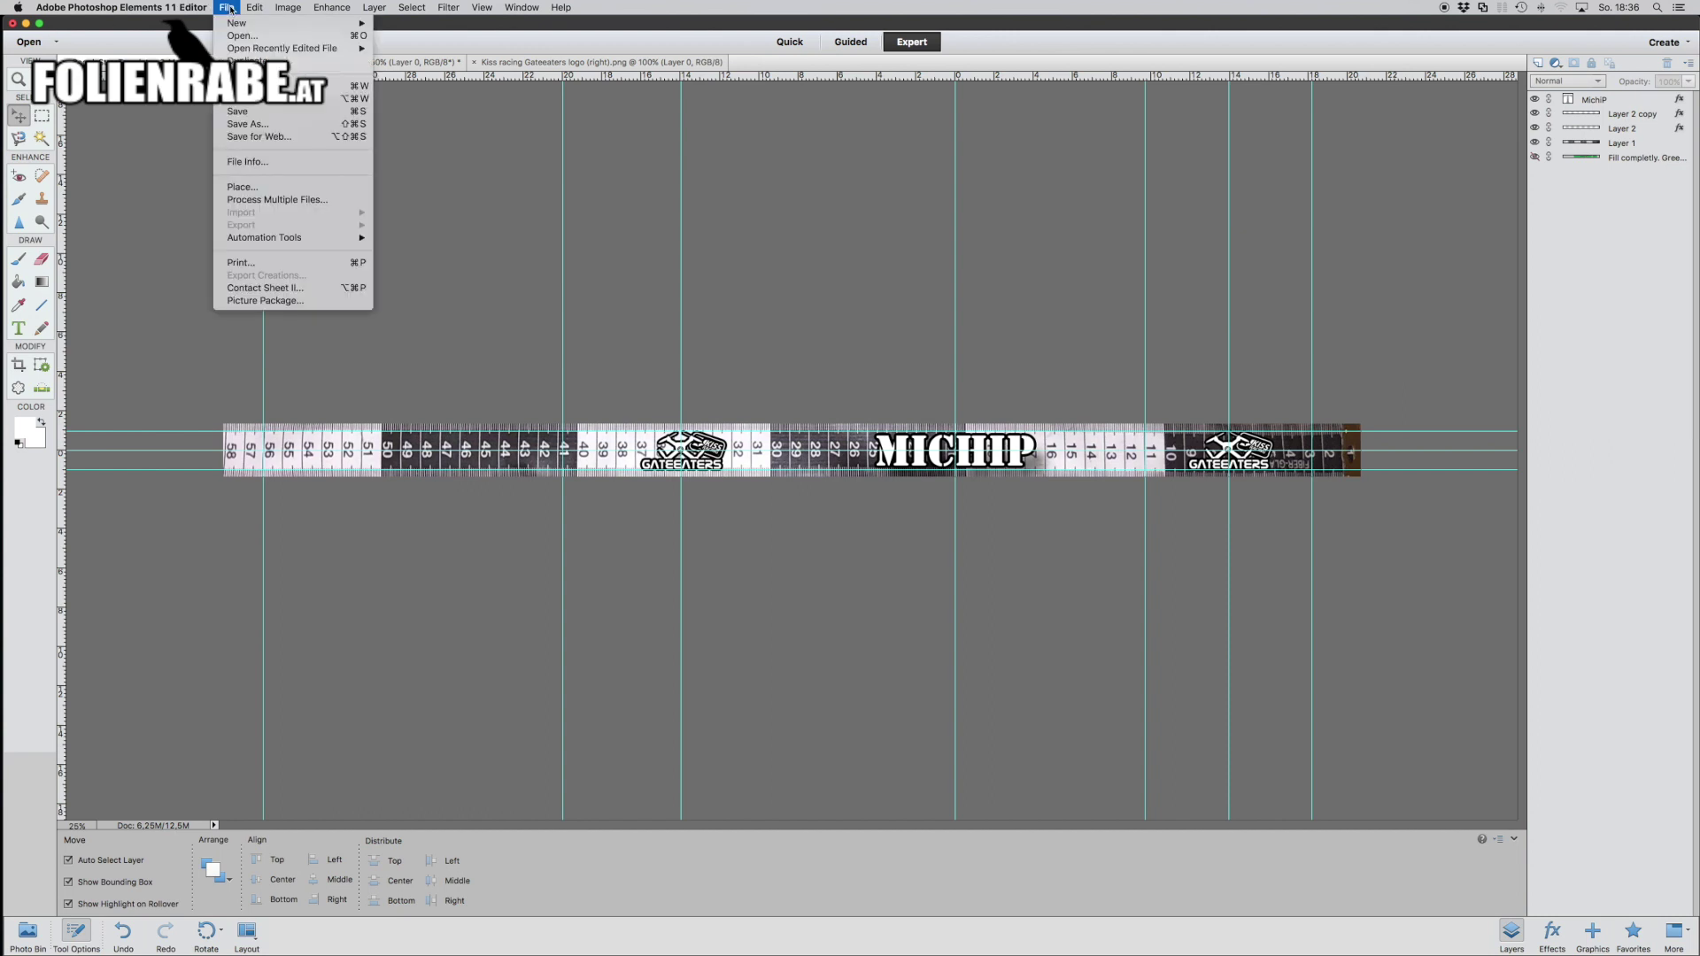
- Save the strap via Save for Web as a PNG-24 at 6850 × 319 px
{"action": "left_click", "coordinate": [259, 136]}
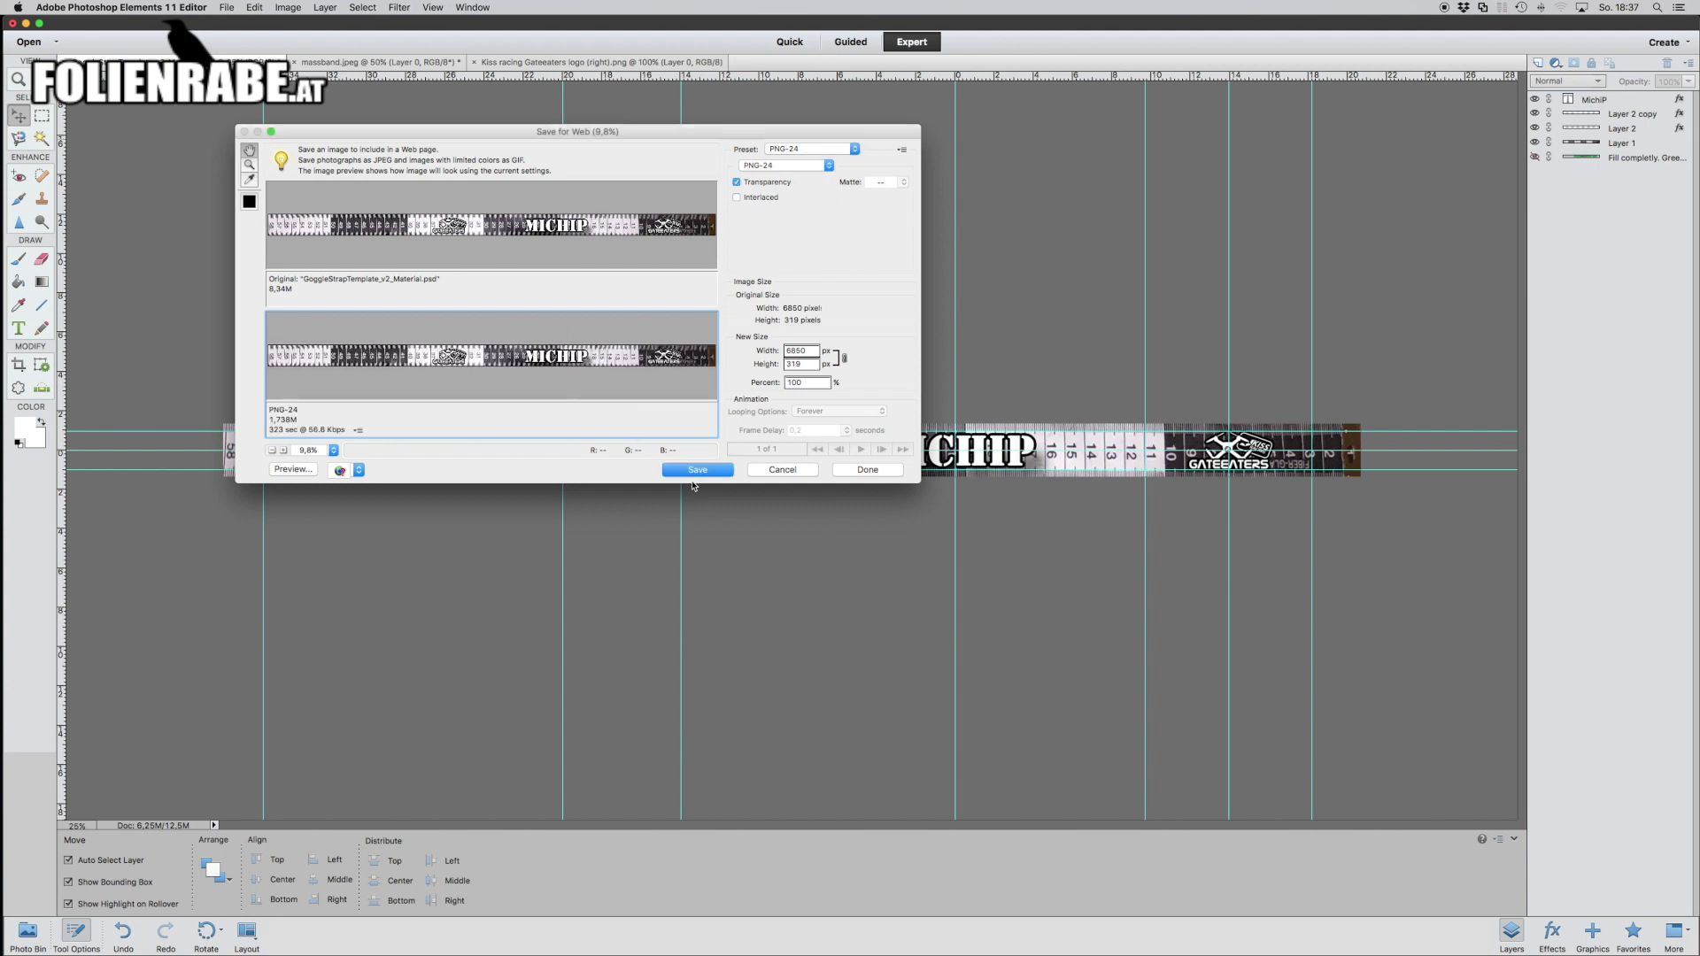
{"action": "left_click", "coordinate": [717, 470]}
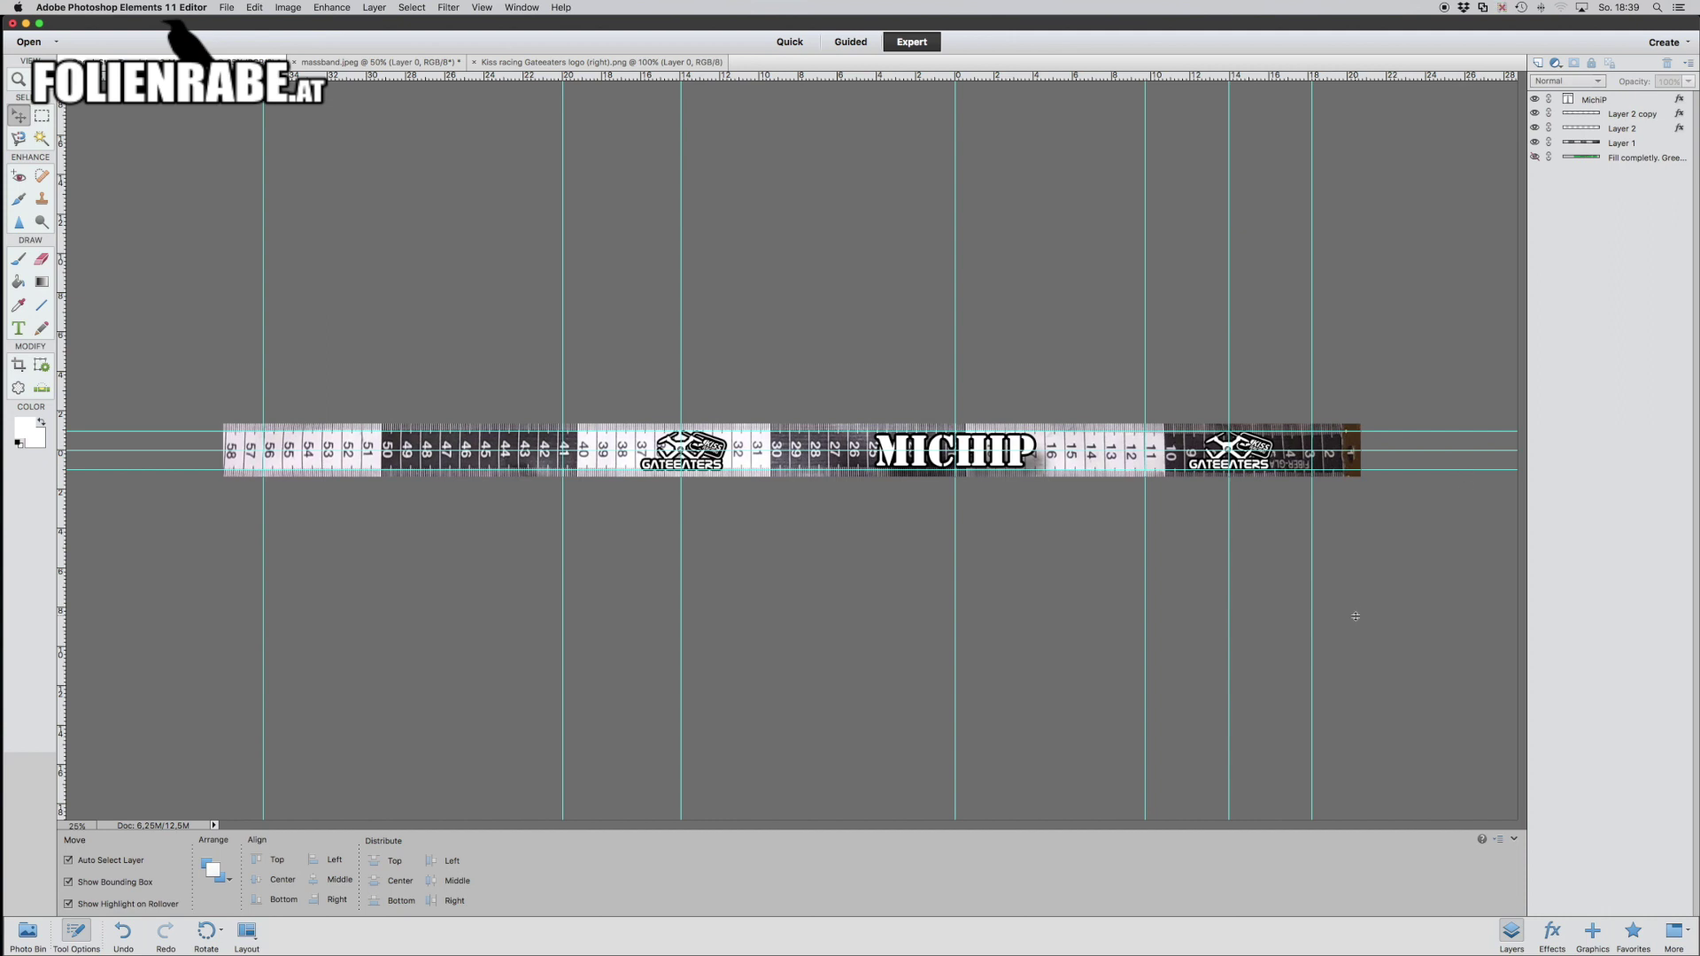
- In Safari, pick MichiP_Ruler_Graphics.png from the tutorial folder for the Datei auswählen field
{"action": "key", "text": "super+Tab"}
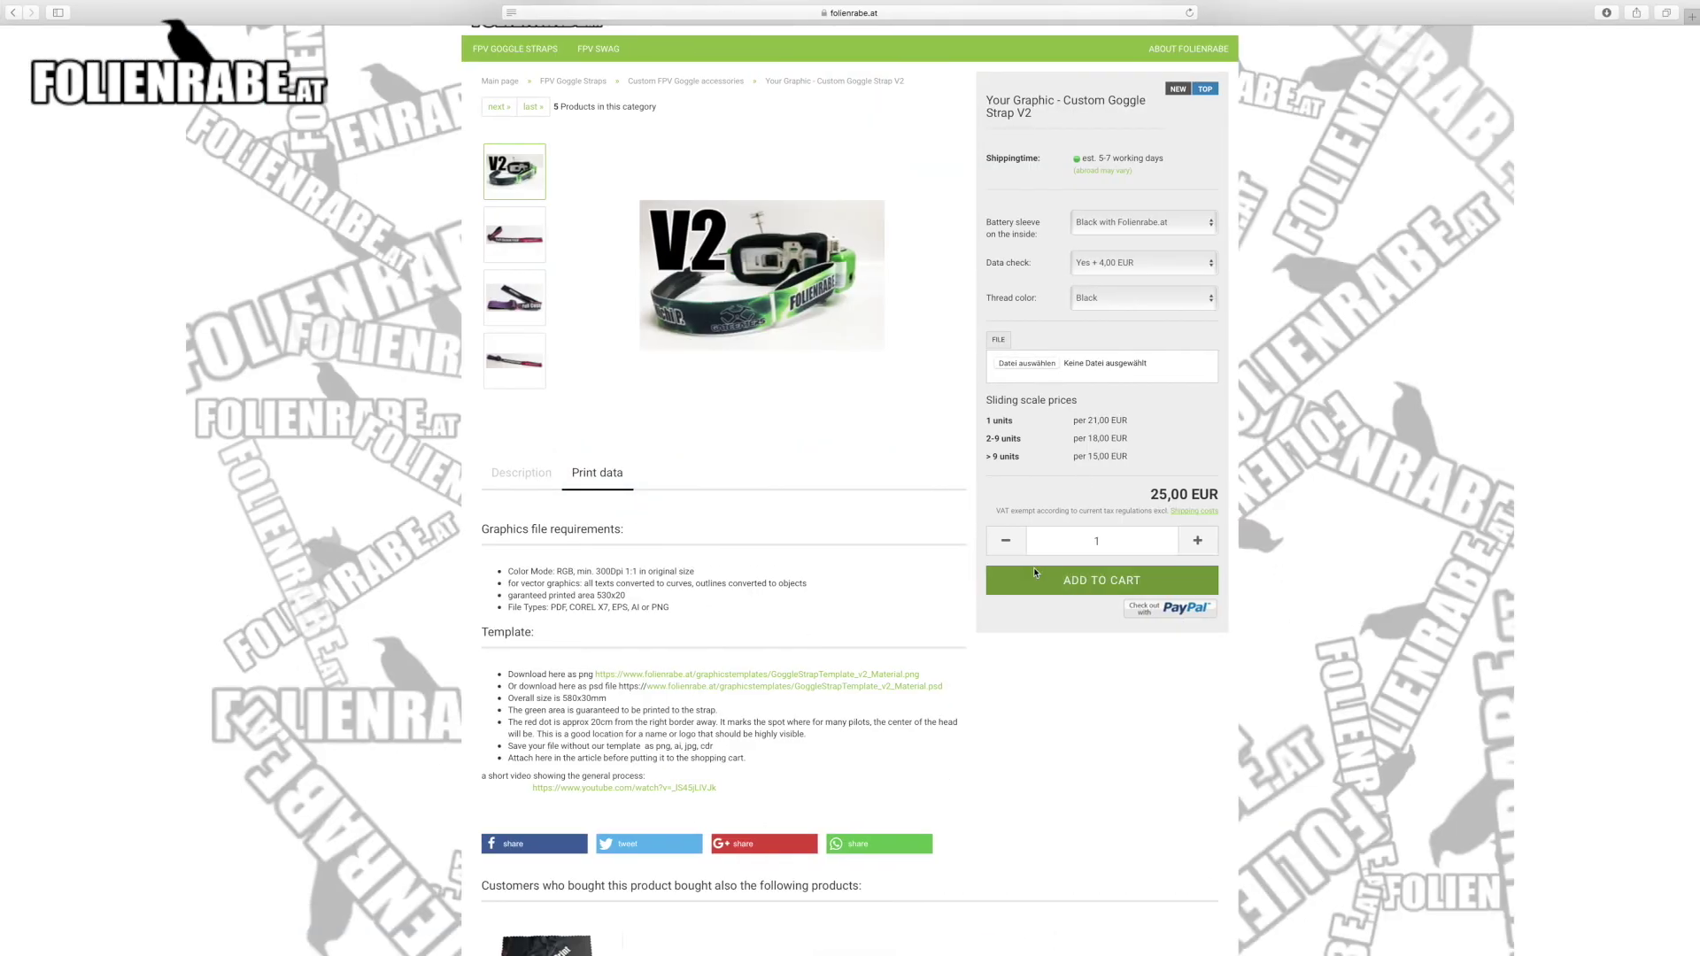
{"action": "left_click", "coordinate": [1035, 364]}
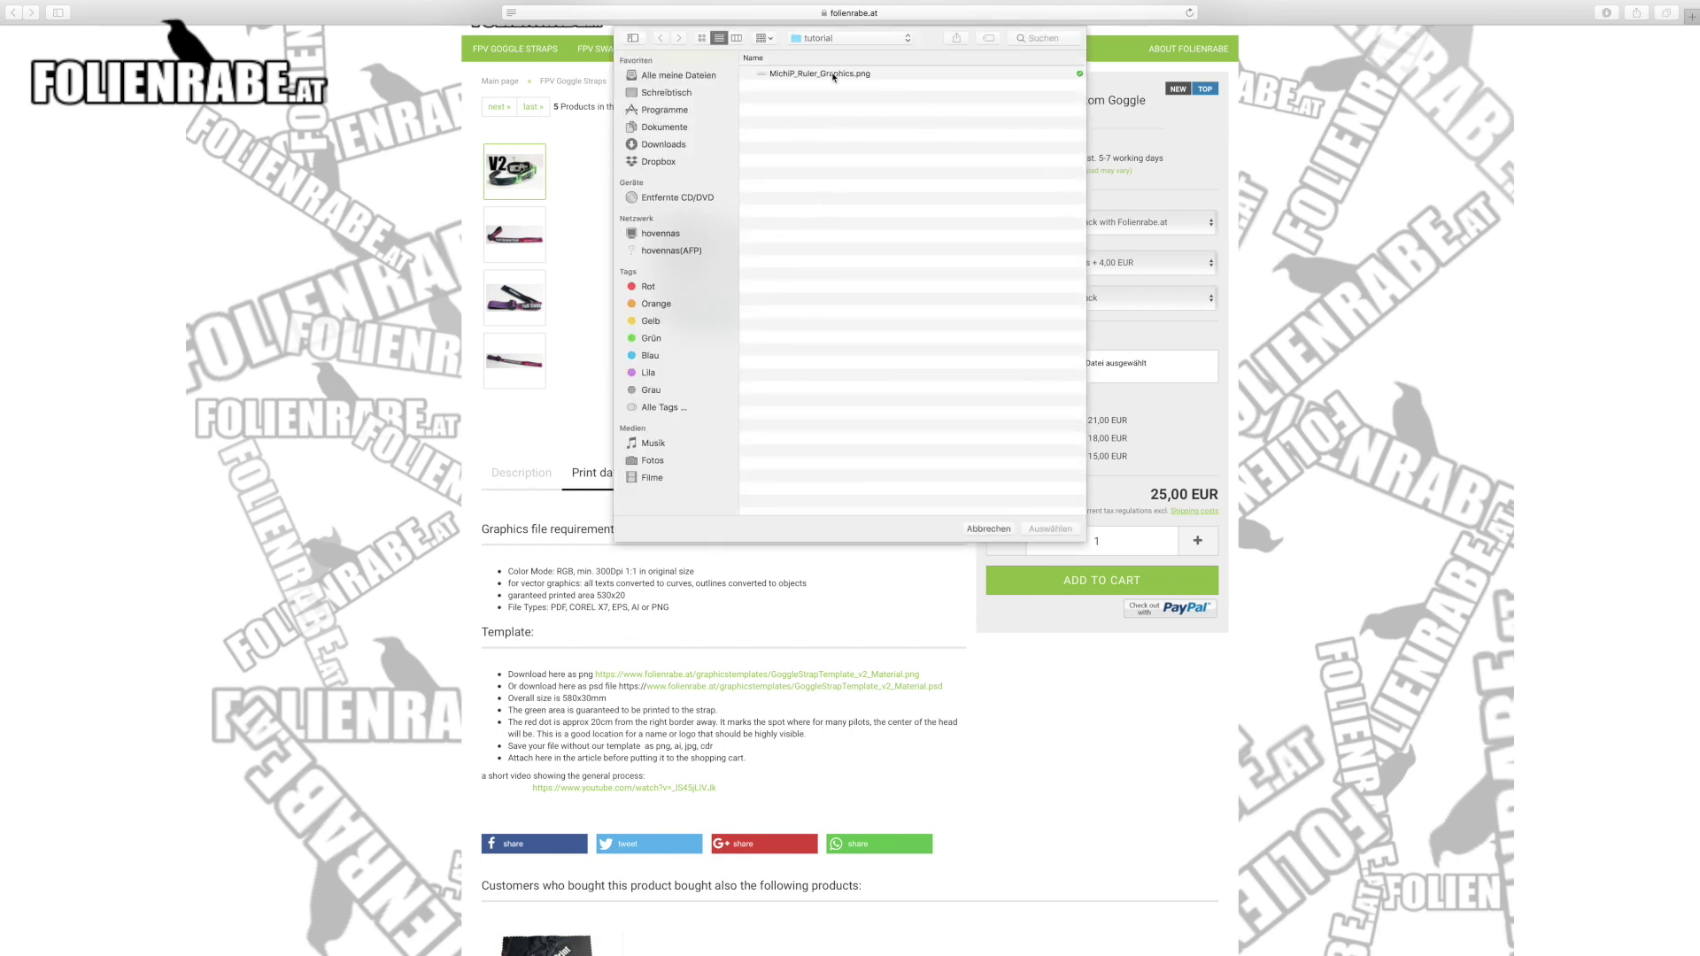
{"action": "double_click", "coordinate": [836, 76]}
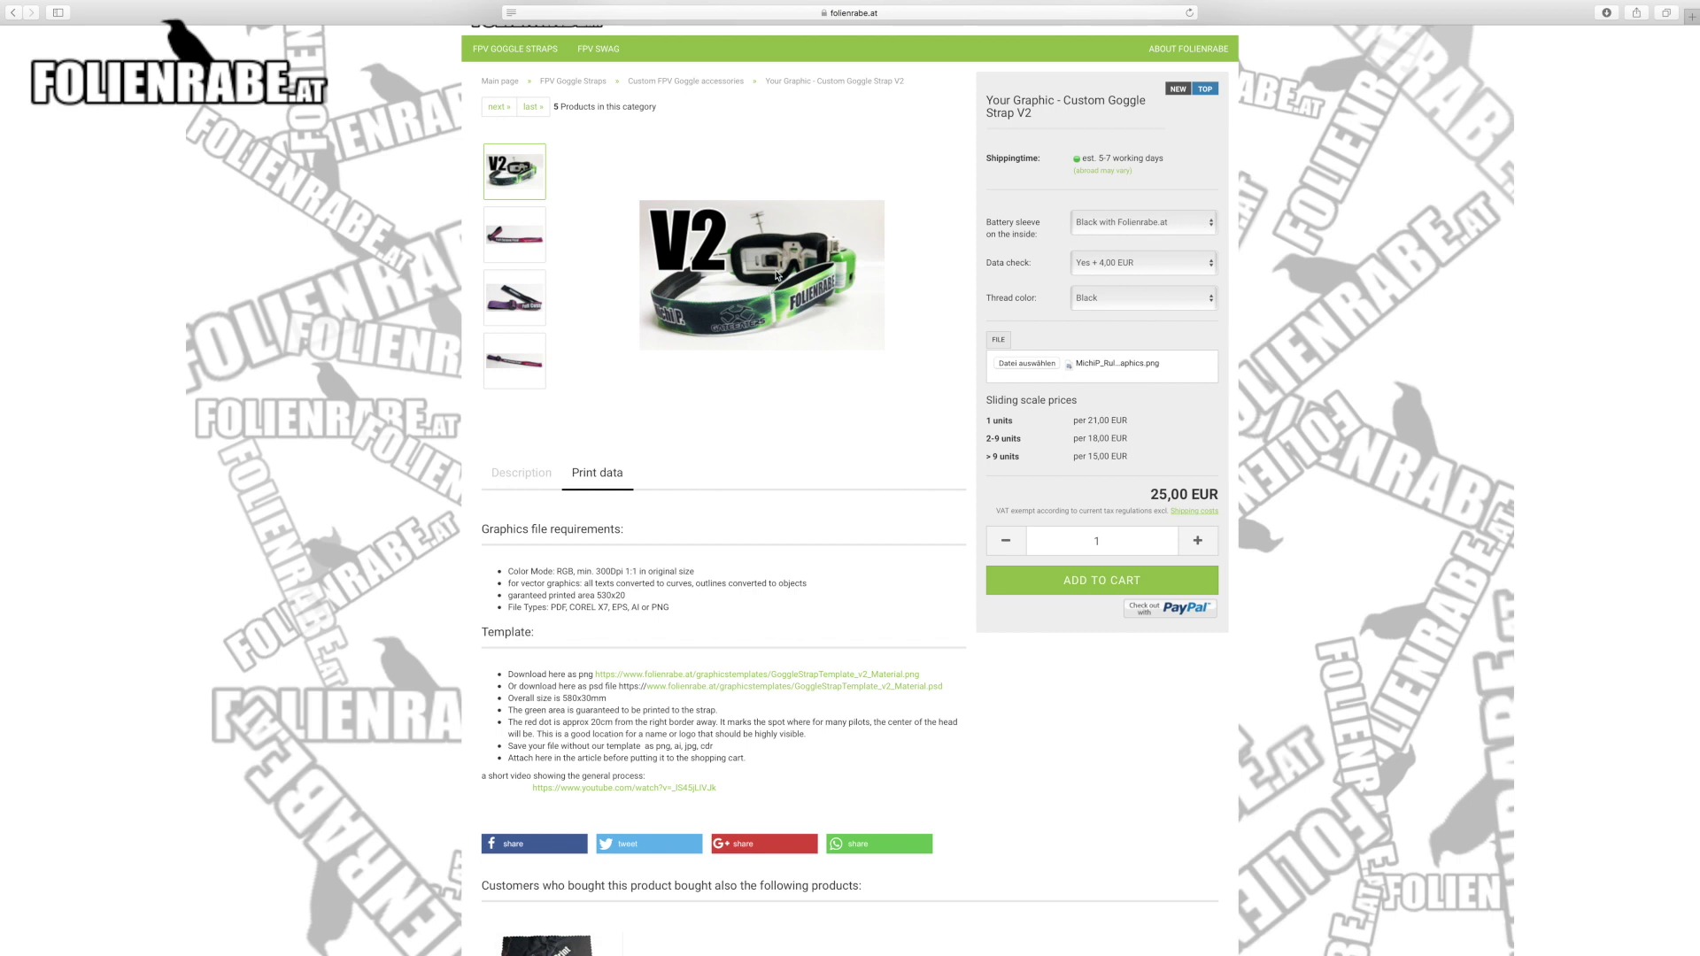
- Preview the purple Full Custom strap photo, try the plain Black sleeve, then revert to Black with Folienrabe.at
{"action": "left_click", "coordinate": [518, 295]}
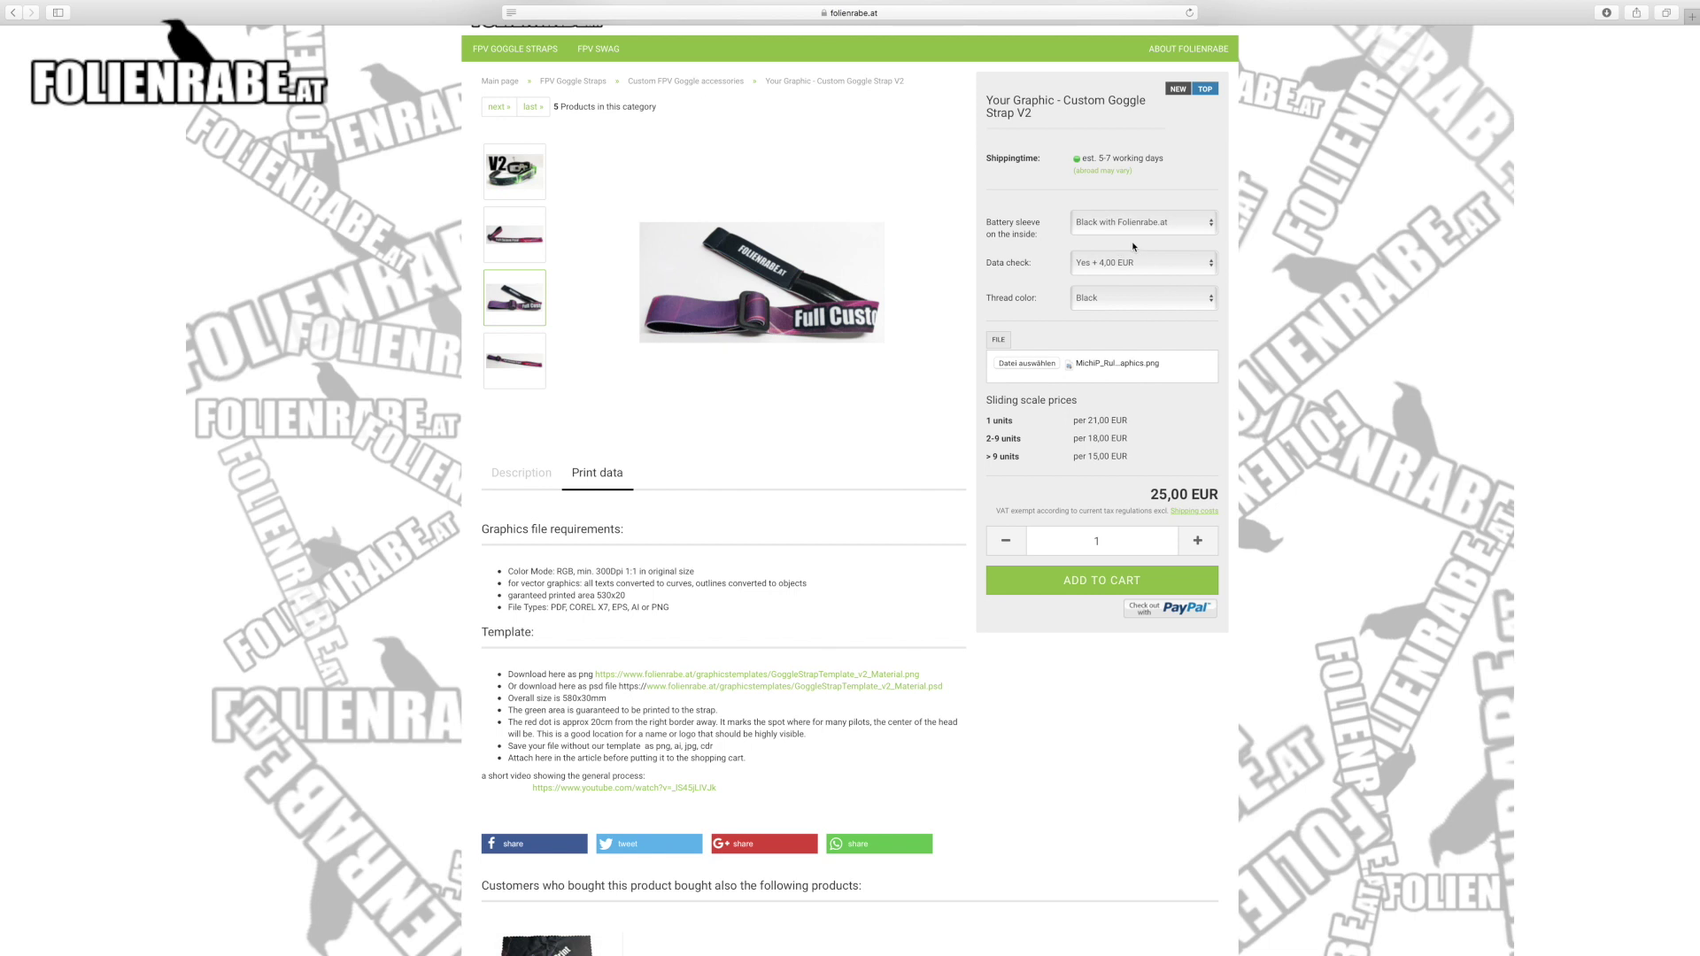
{"action": "scroll", "coordinate": [1139, 233], "scroll_direction": "up", "scroll_amount": 1}
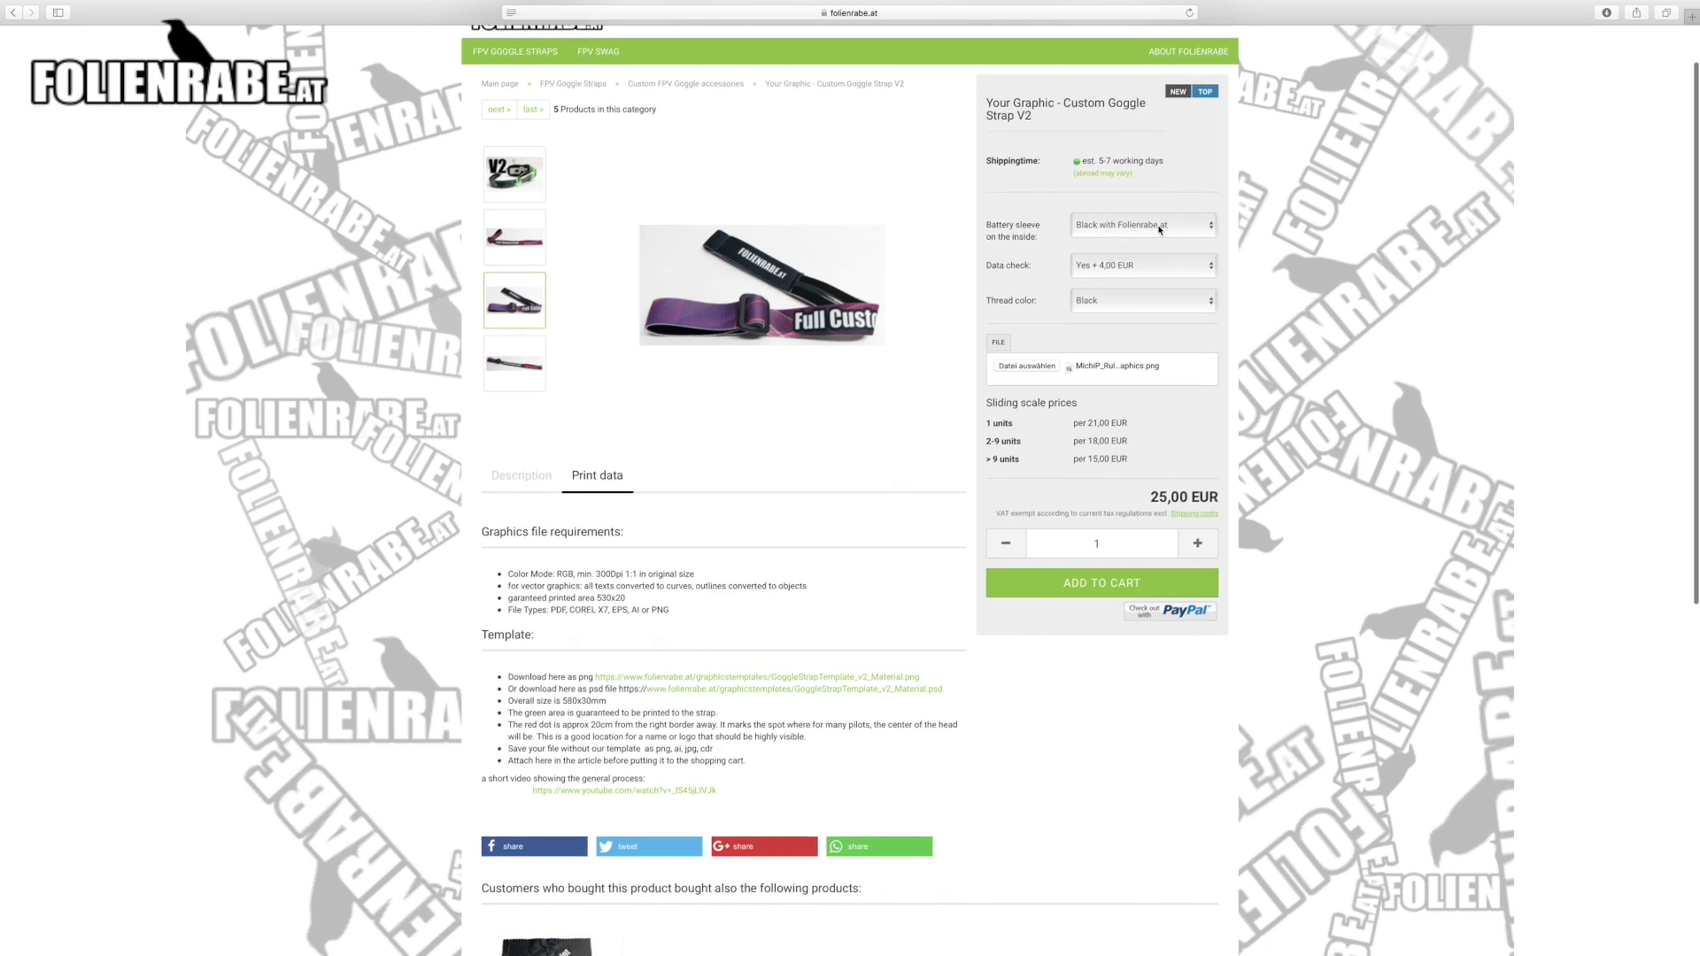
{"action": "left_click", "coordinate": [1142, 226]}
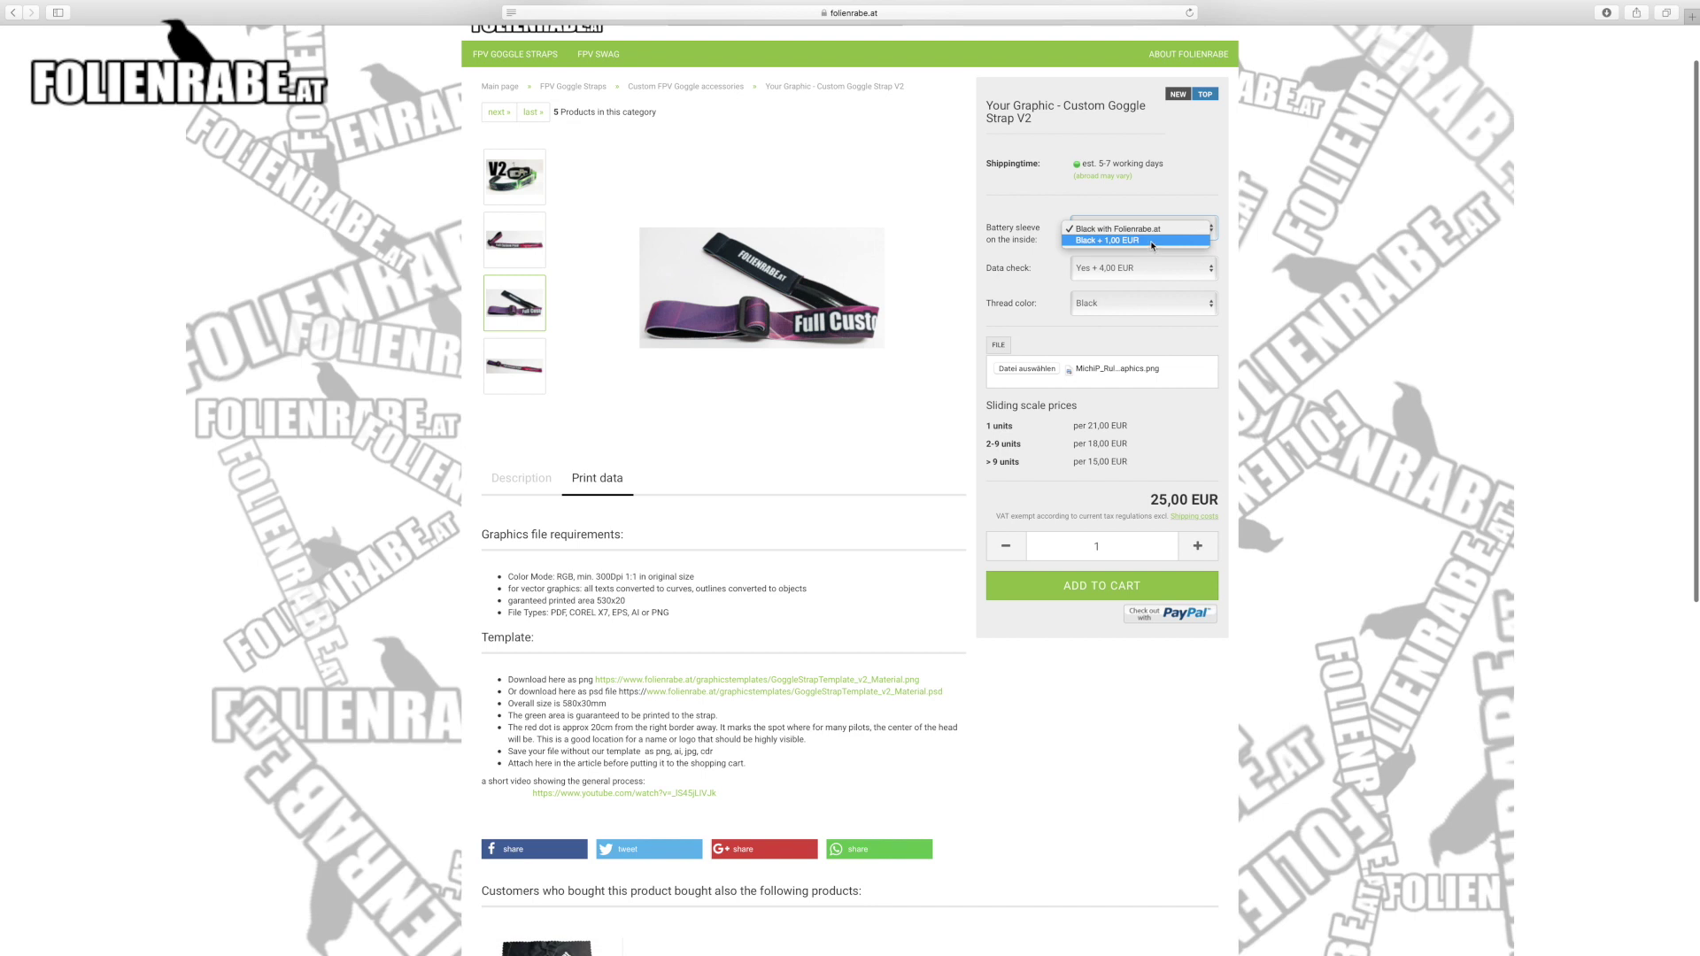
{"action": "left_click", "coordinate": [1152, 240]}
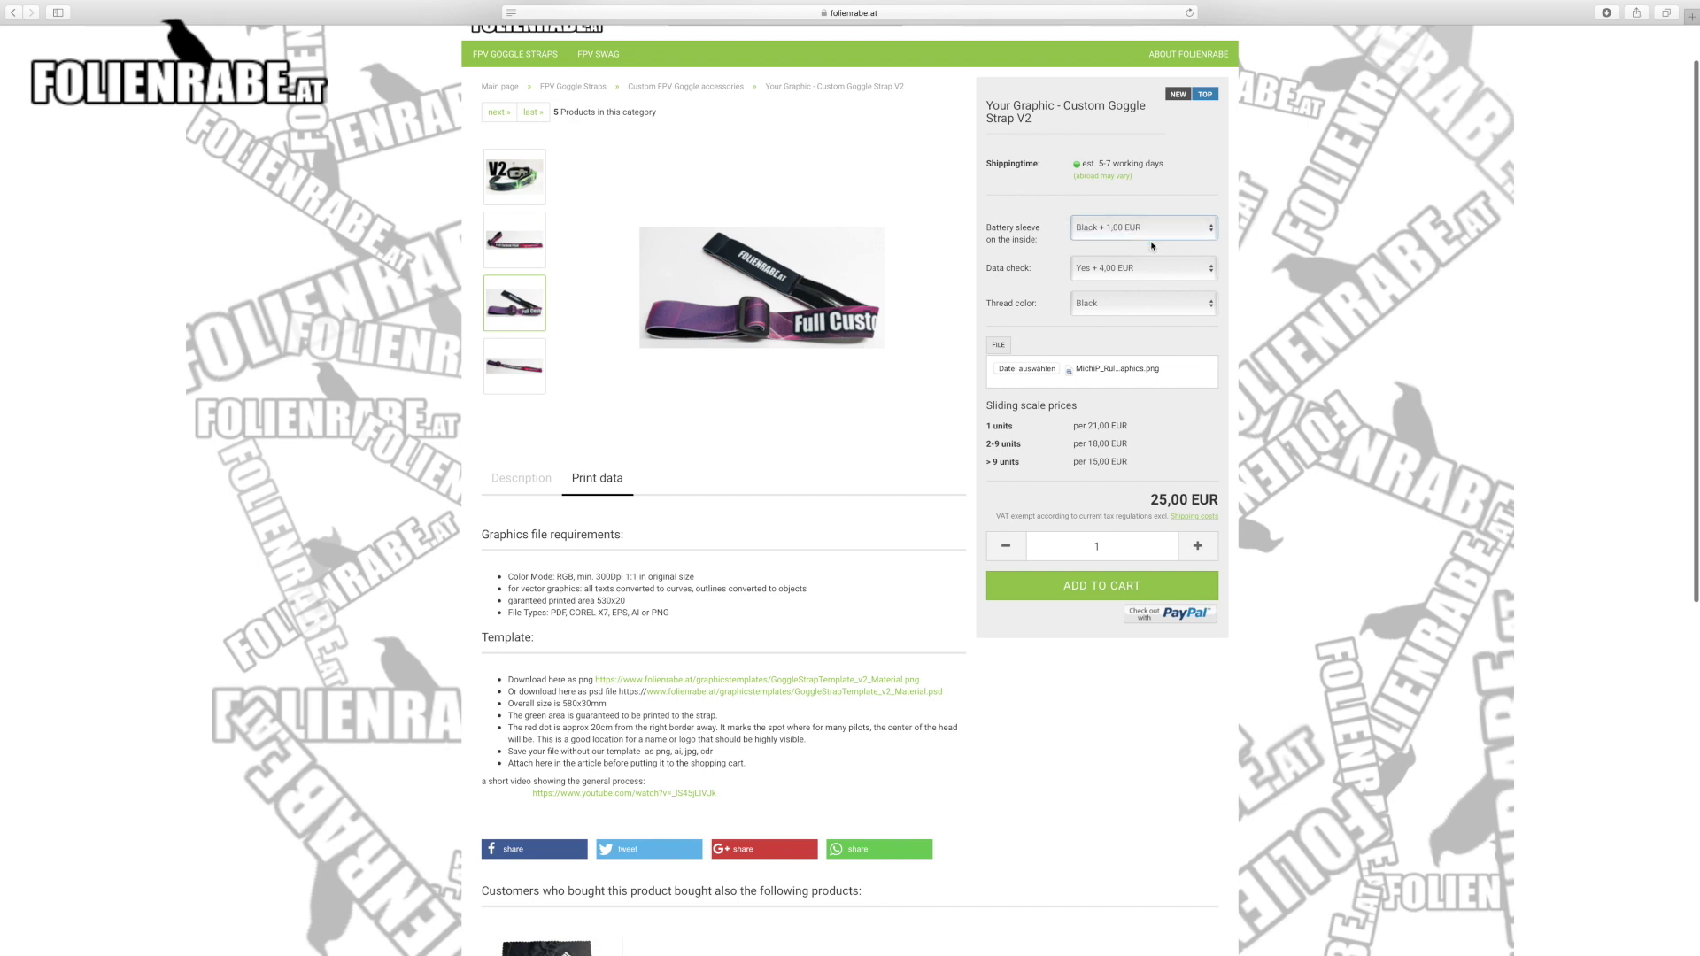
{"action": "left_click", "coordinate": [1152, 232]}
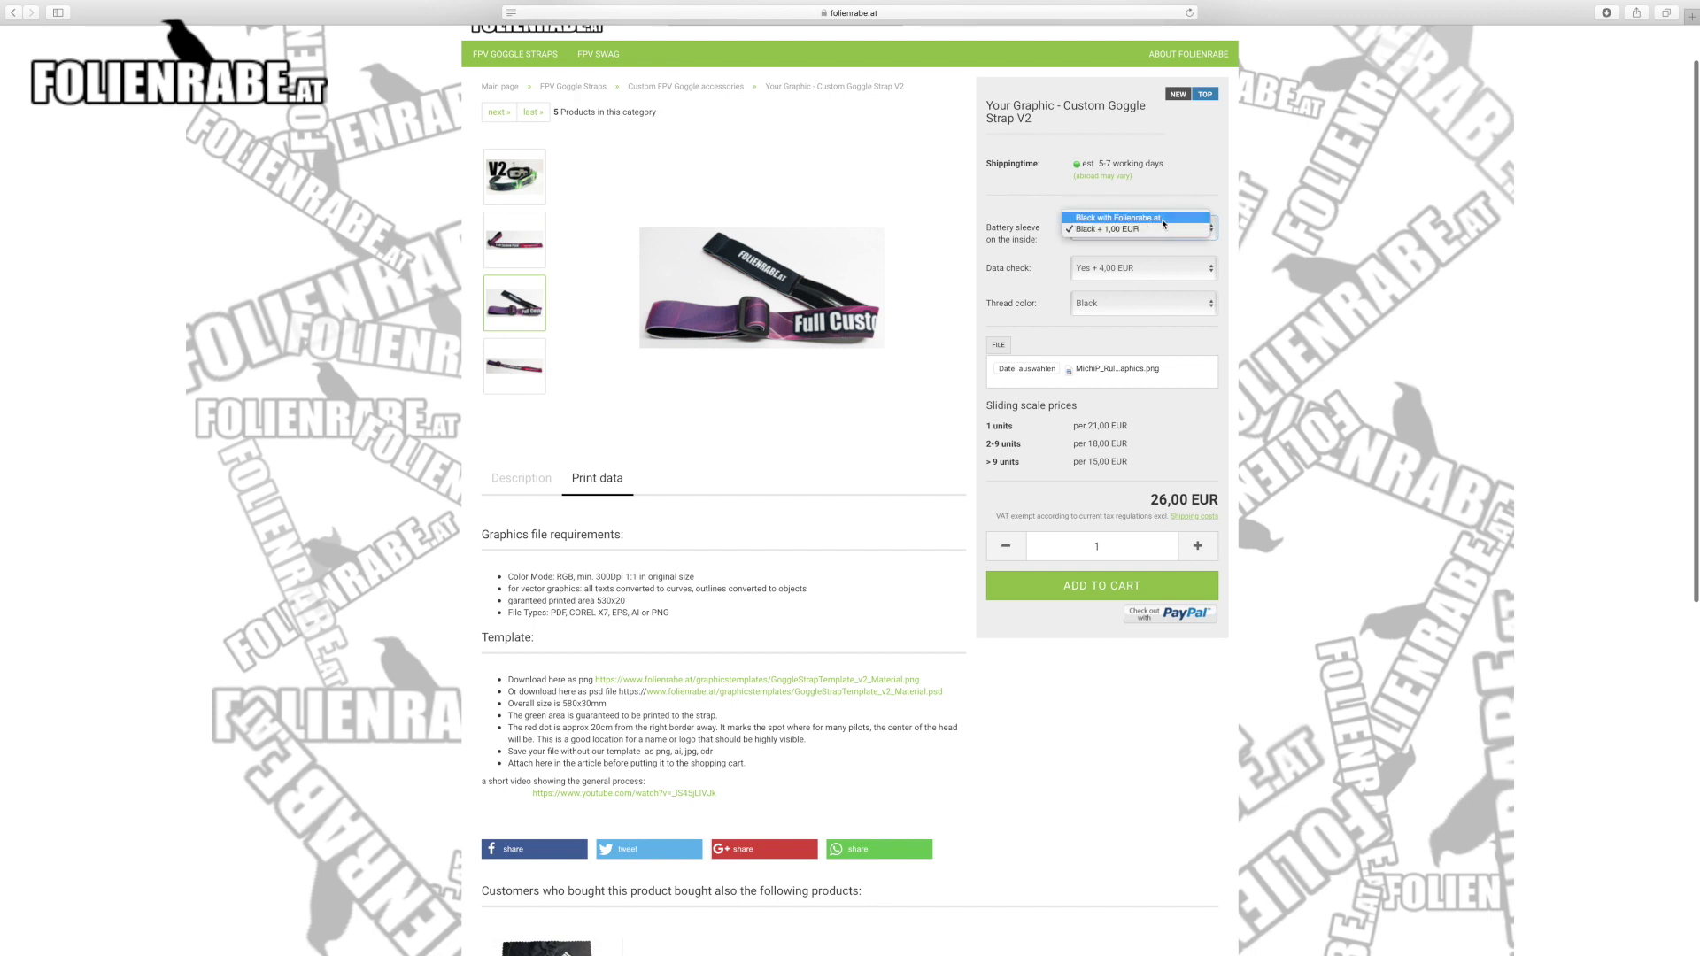
{"action": "left_click", "coordinate": [1163, 220]}
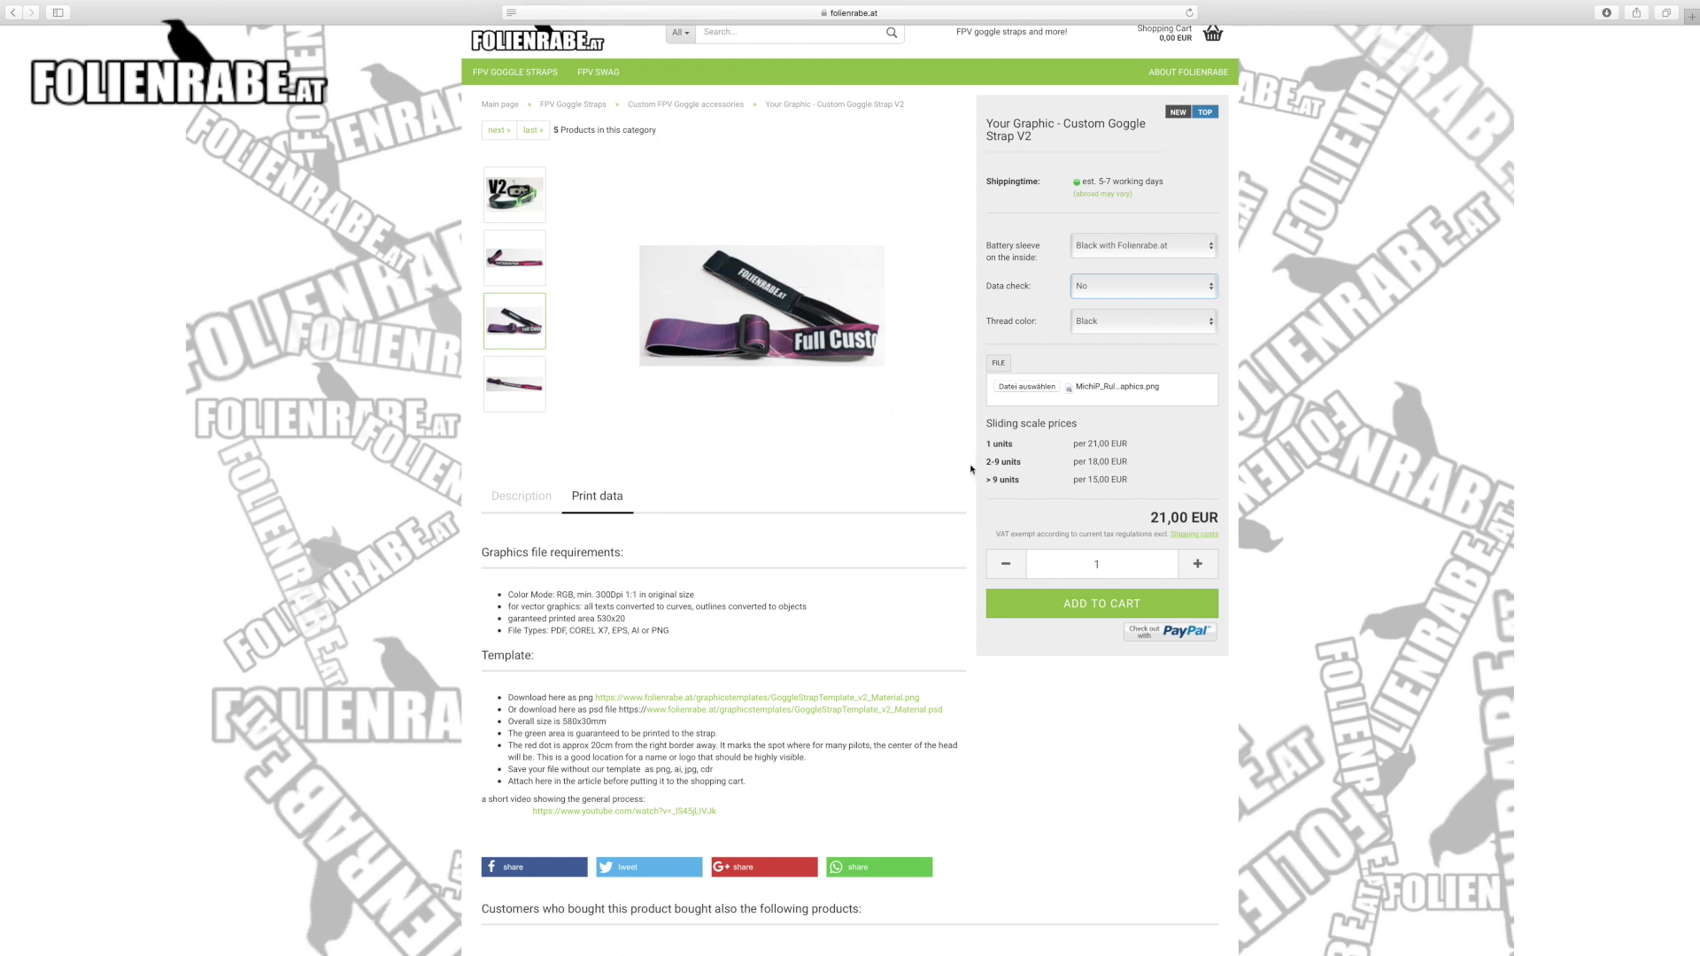
- Enlarge the purple strap photo, then make the V2 goggle picture the main image and enlarge it
{"action": "left_click", "coordinate": [792, 307]}
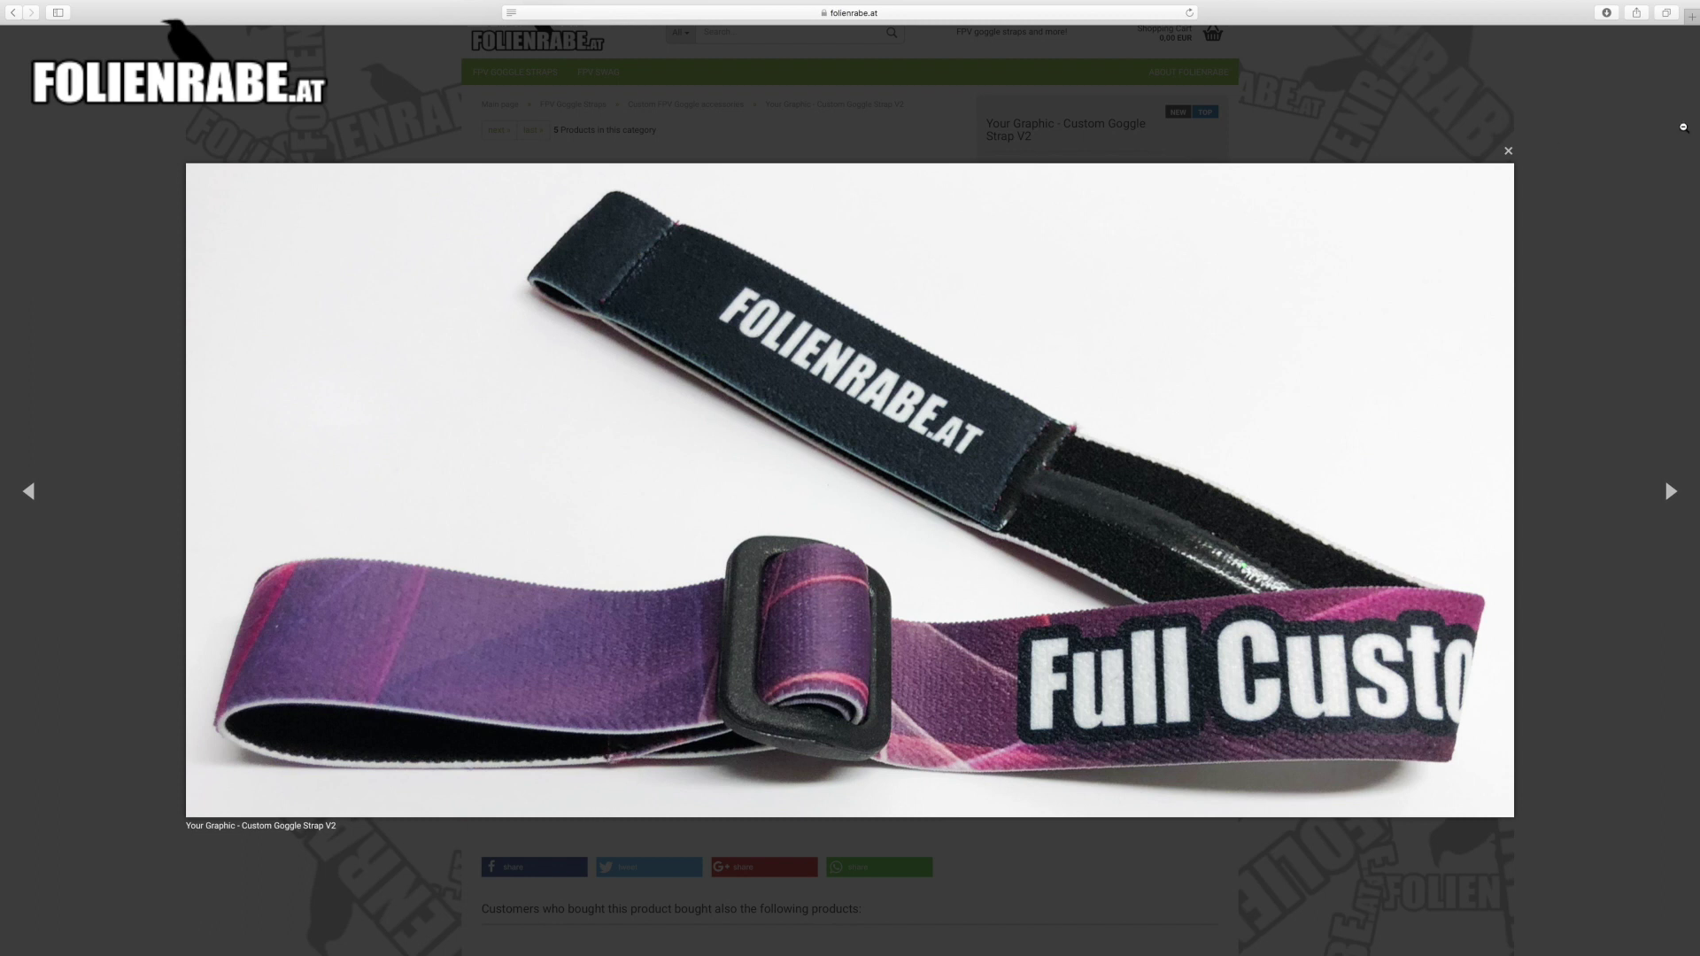
{"action": "left_click", "coordinate": [1509, 152]}
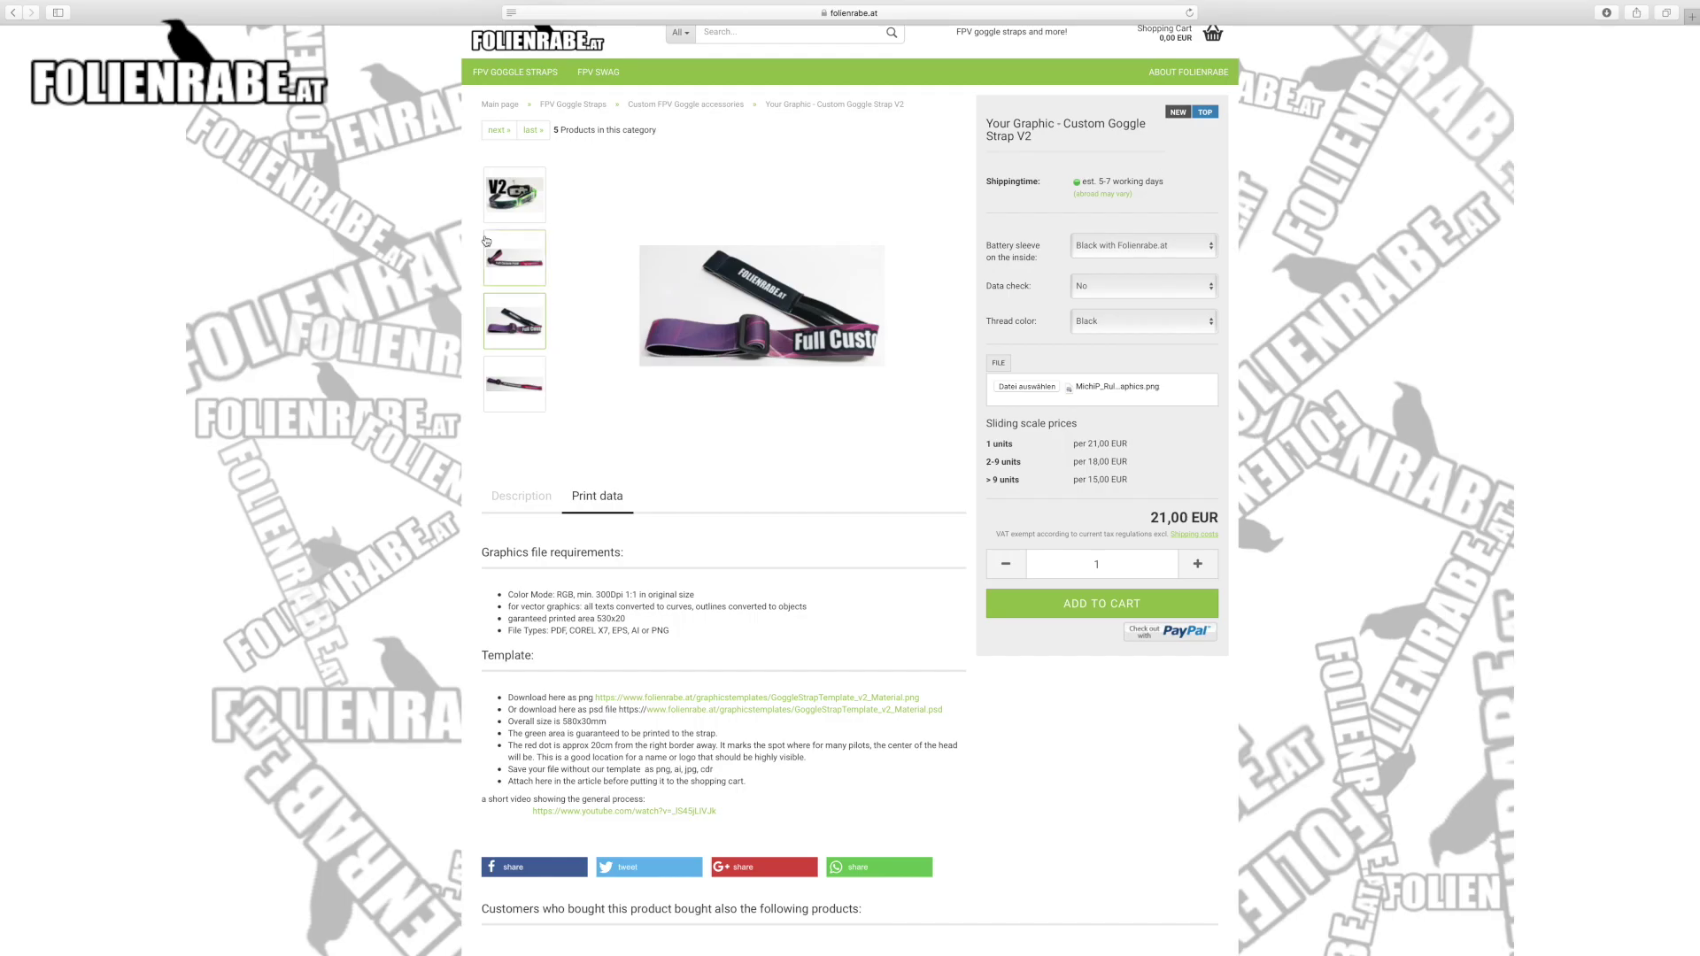
{"action": "left_click", "coordinate": [514, 200]}
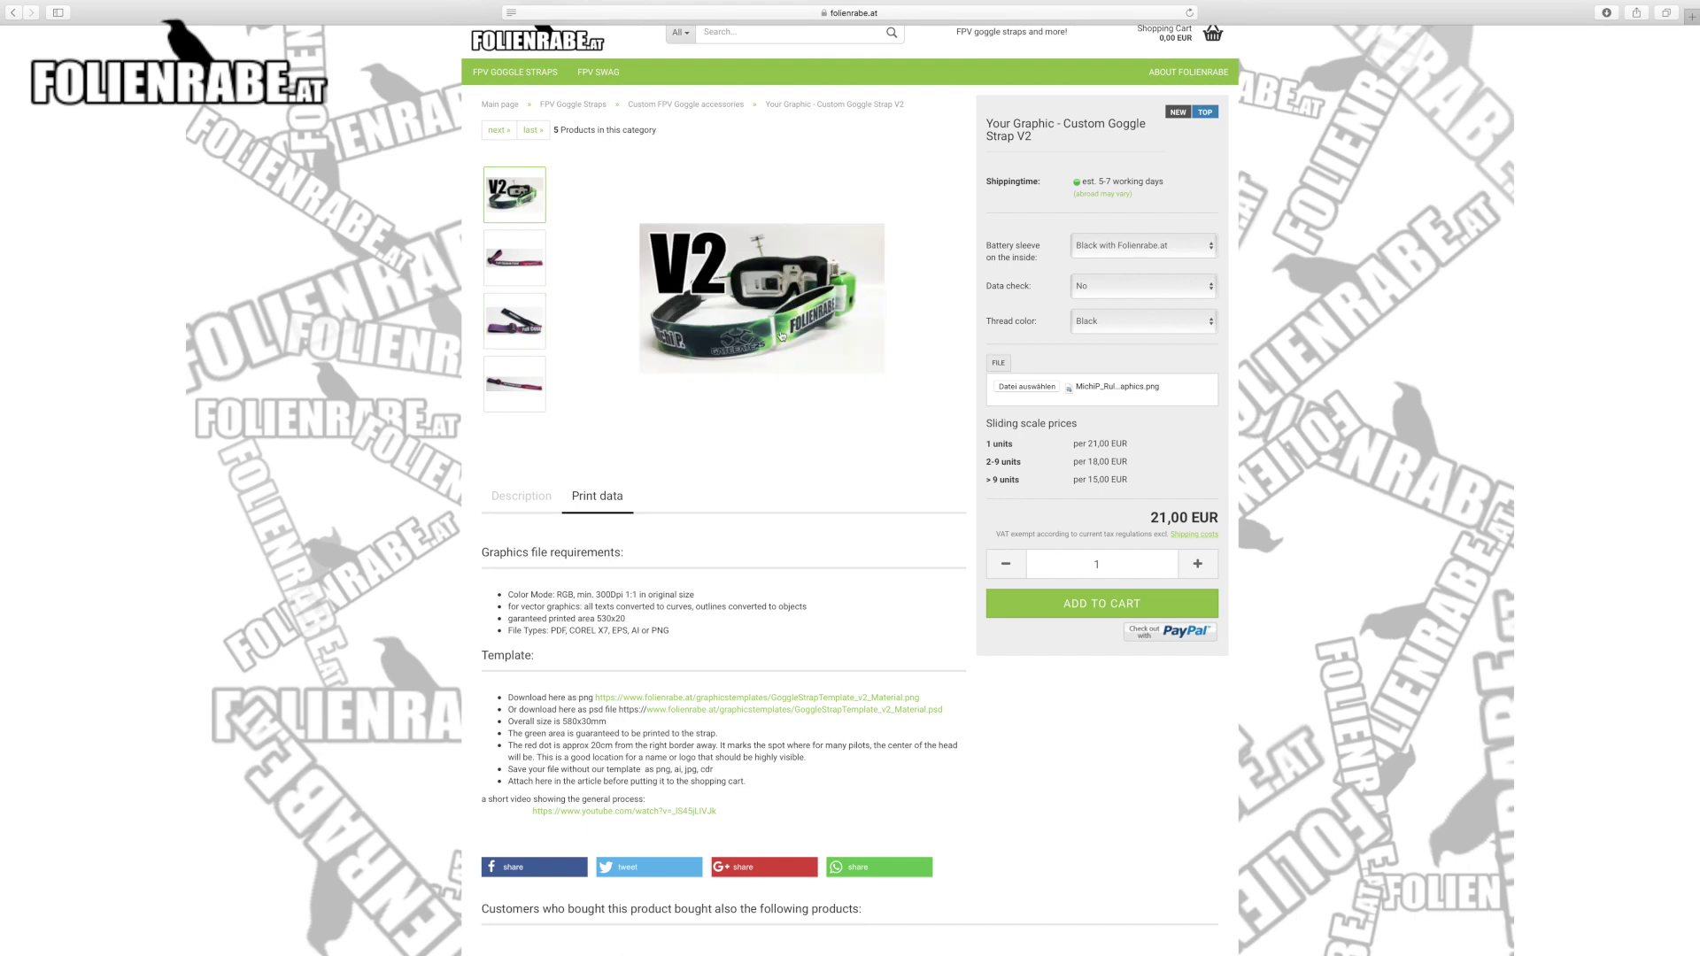
{"action": "left_click", "coordinate": [774, 342]}
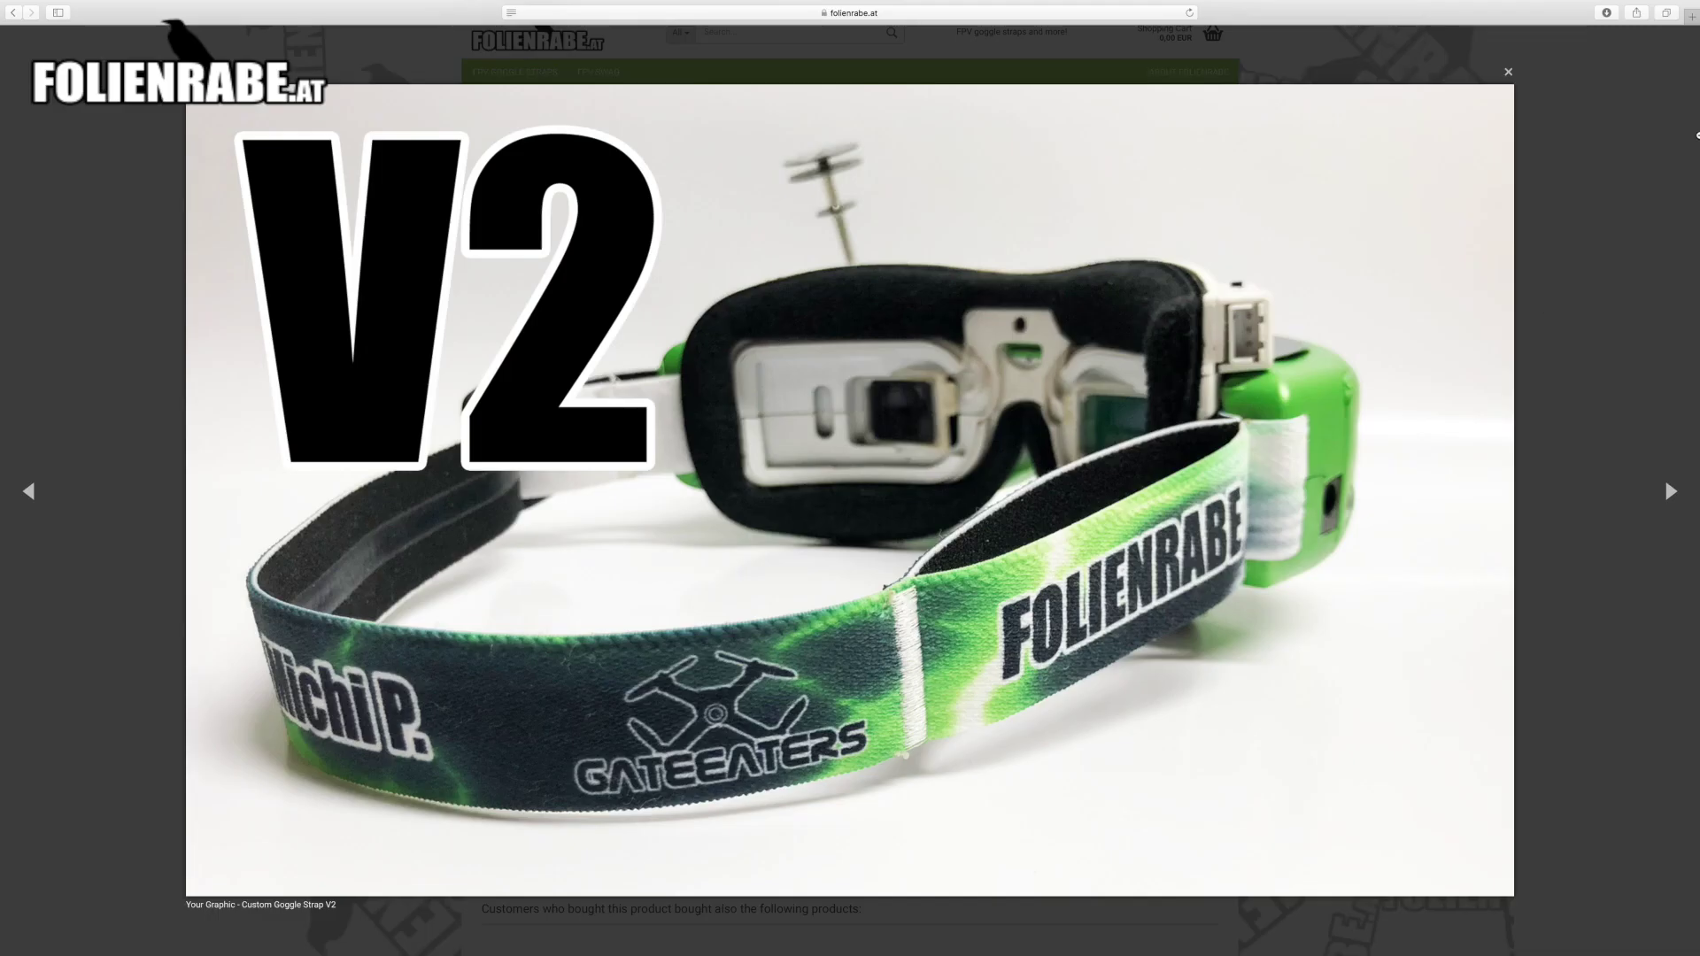
{"action": "left_click", "coordinate": [1507, 72]}
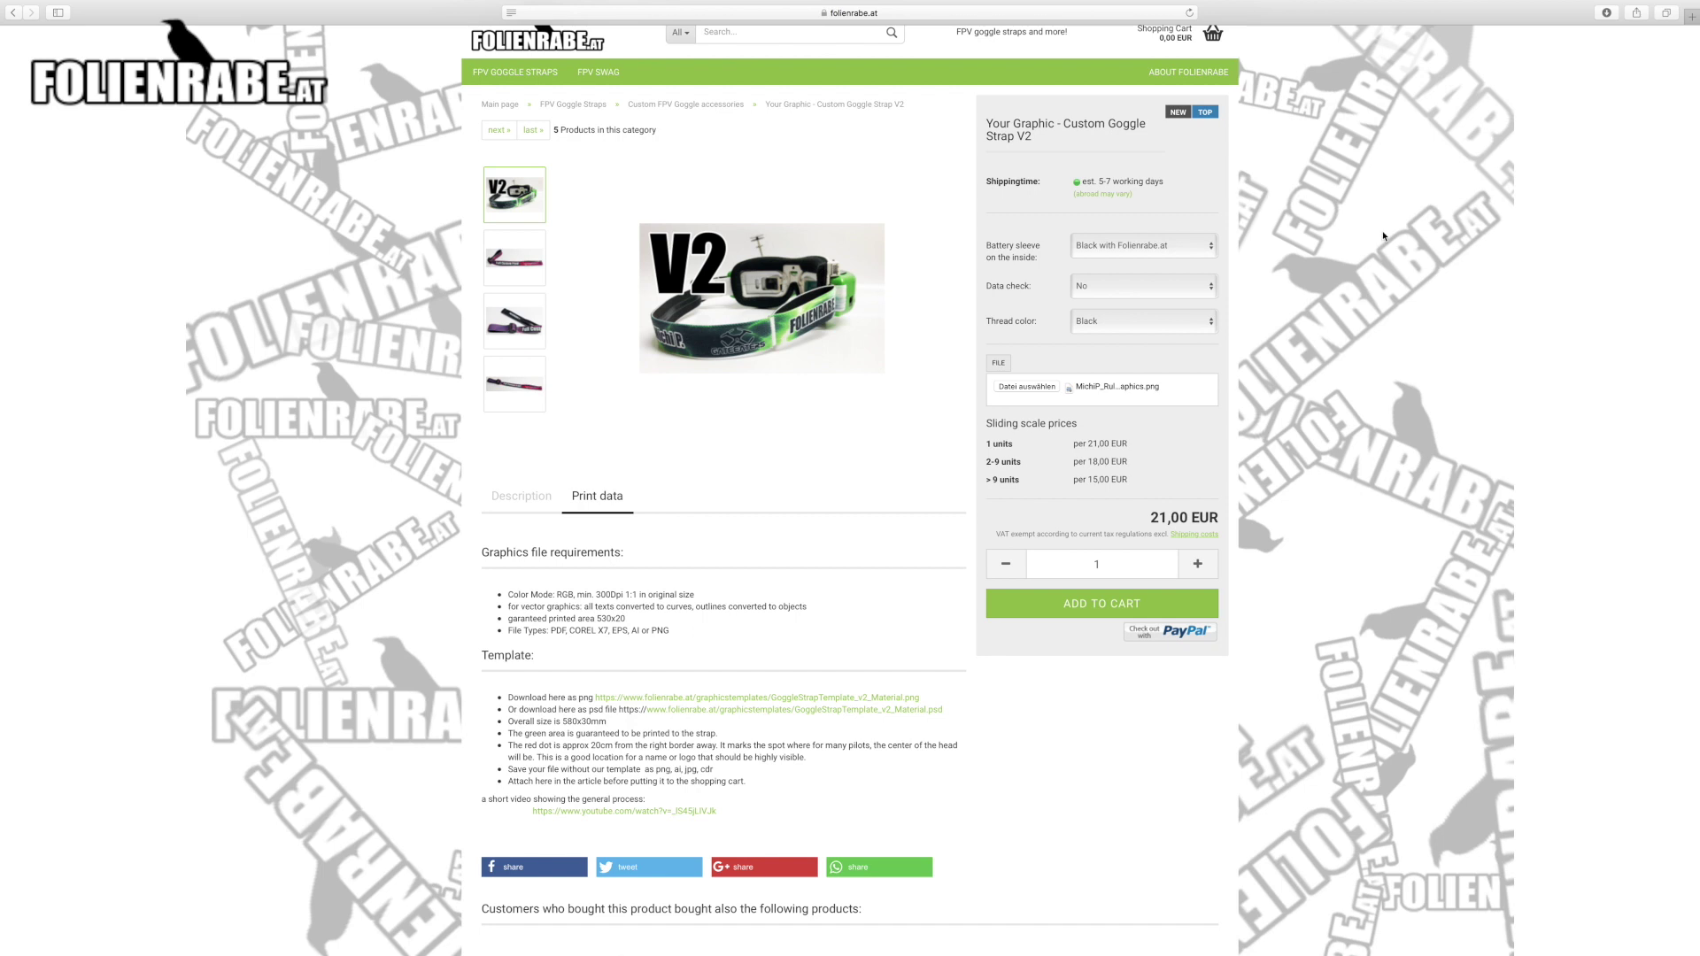
{"action": "scroll", "coordinate": [1345, 417], "scroll_direction": "down", "scroll_amount": 2}
{"action": "scroll", "coordinate": [1345, 418], "scroll_direction": "down", "scroll_amount": 1}
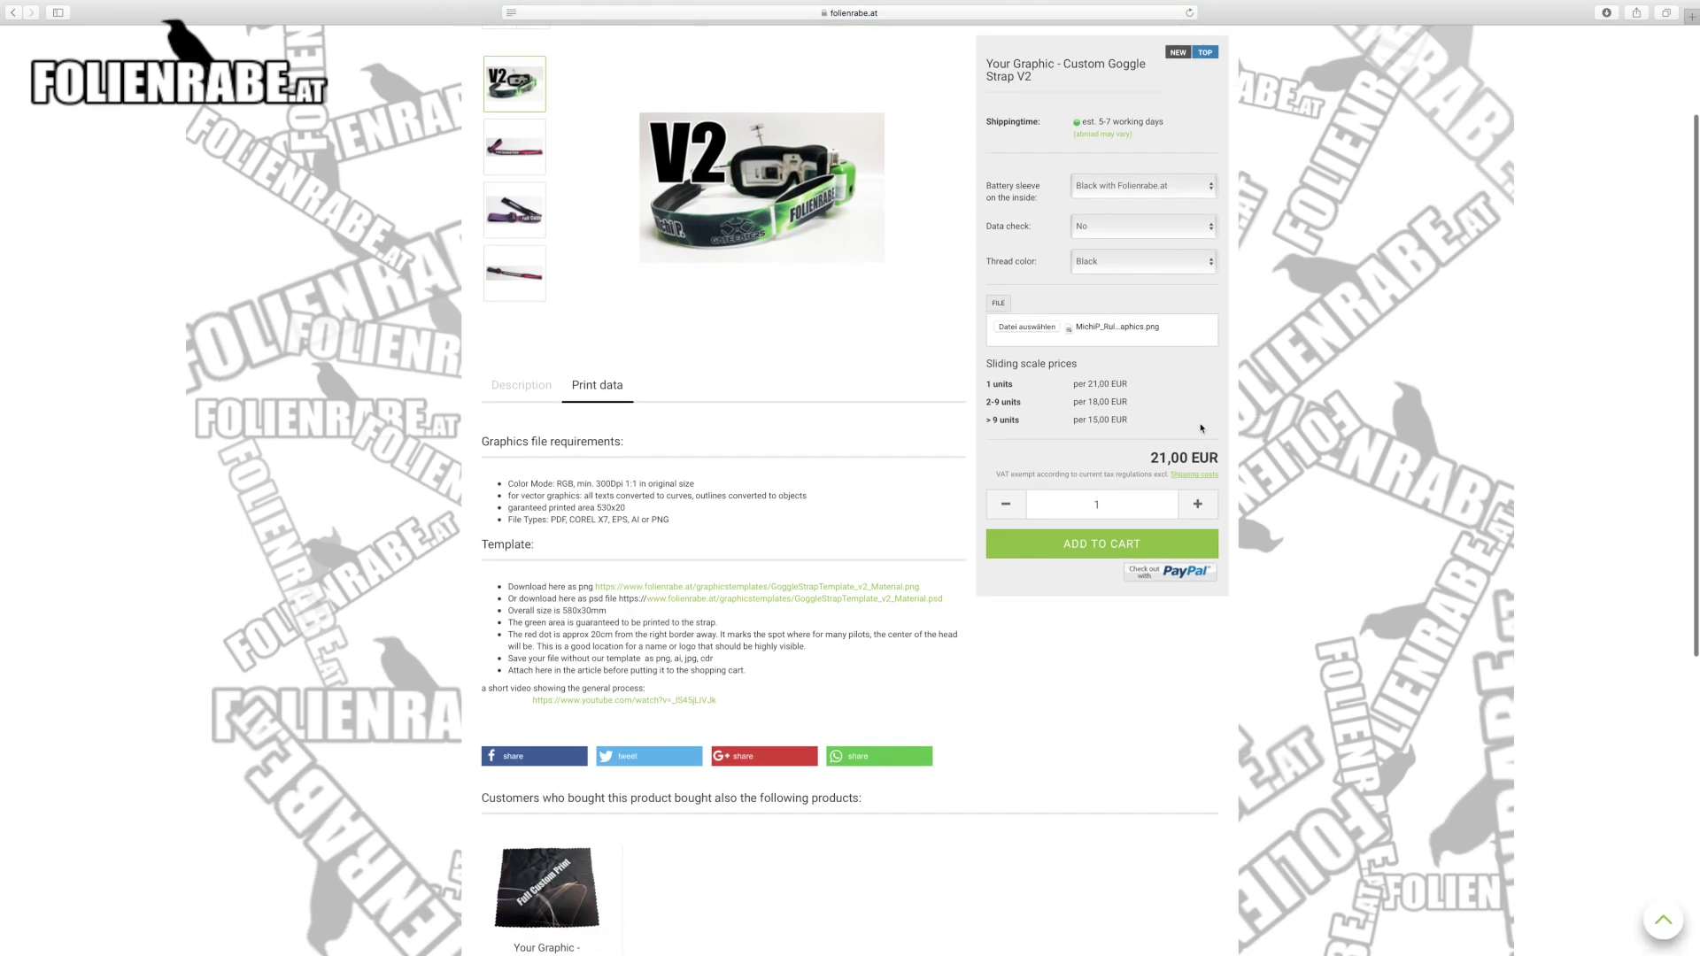
- Add the configured goggle strap with the MichiP graphic to the cart at 21,00 EUR
{"action": "left_click", "coordinate": [1116, 548]}
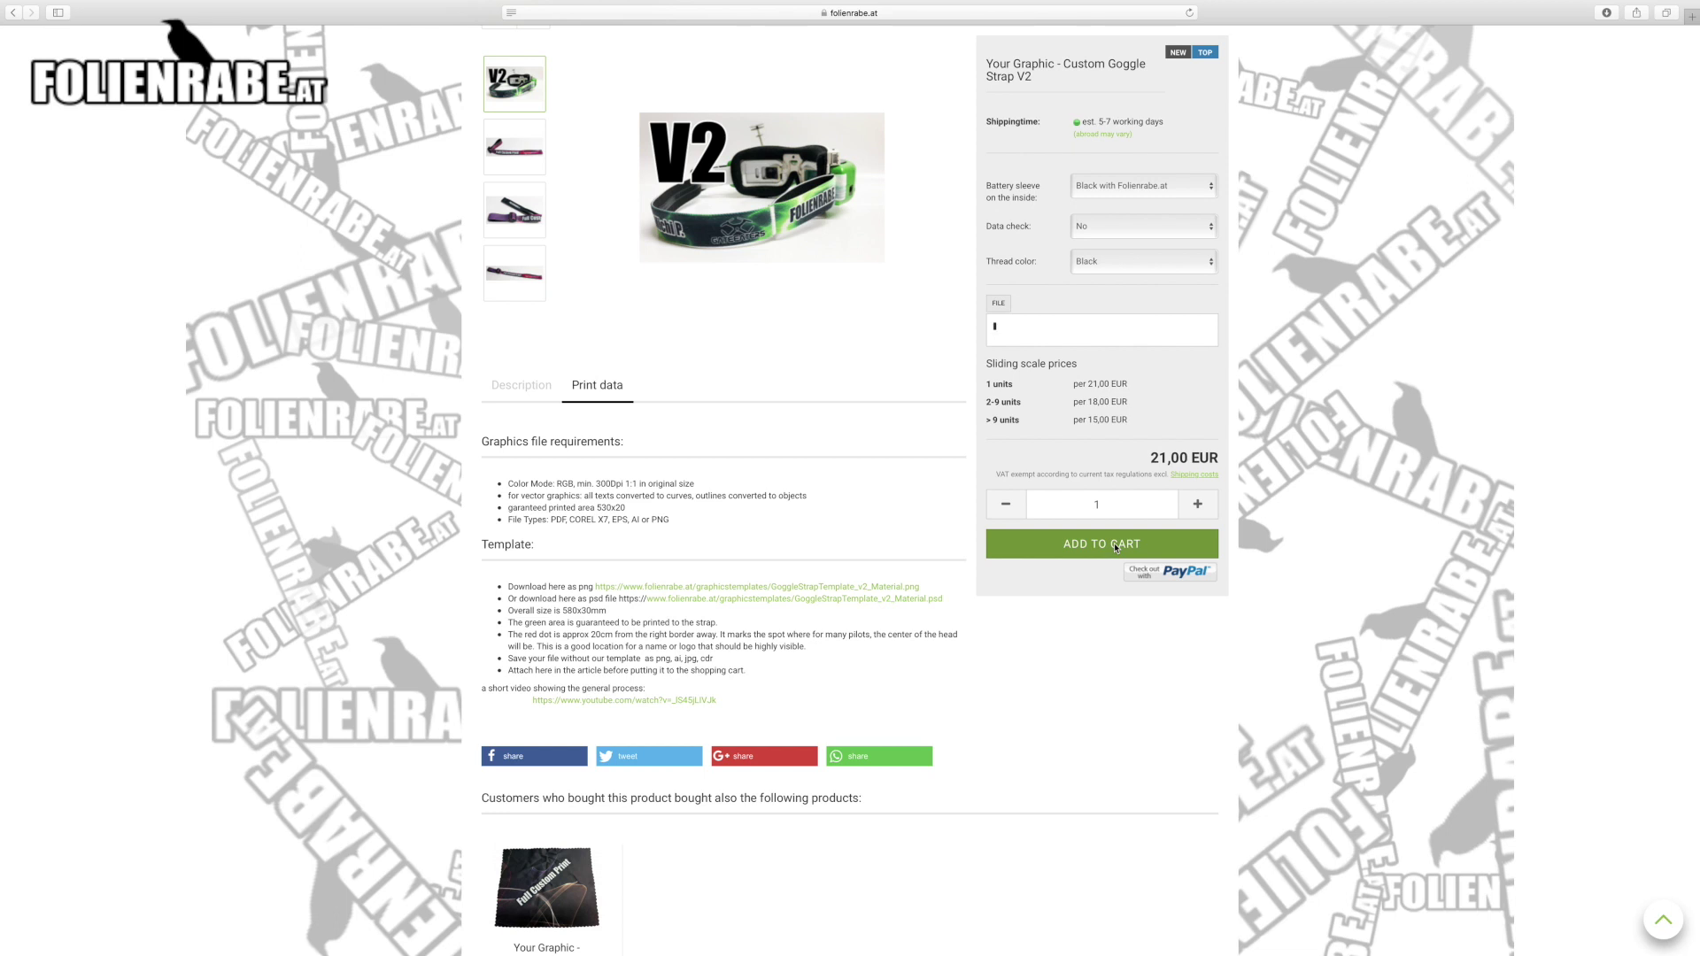